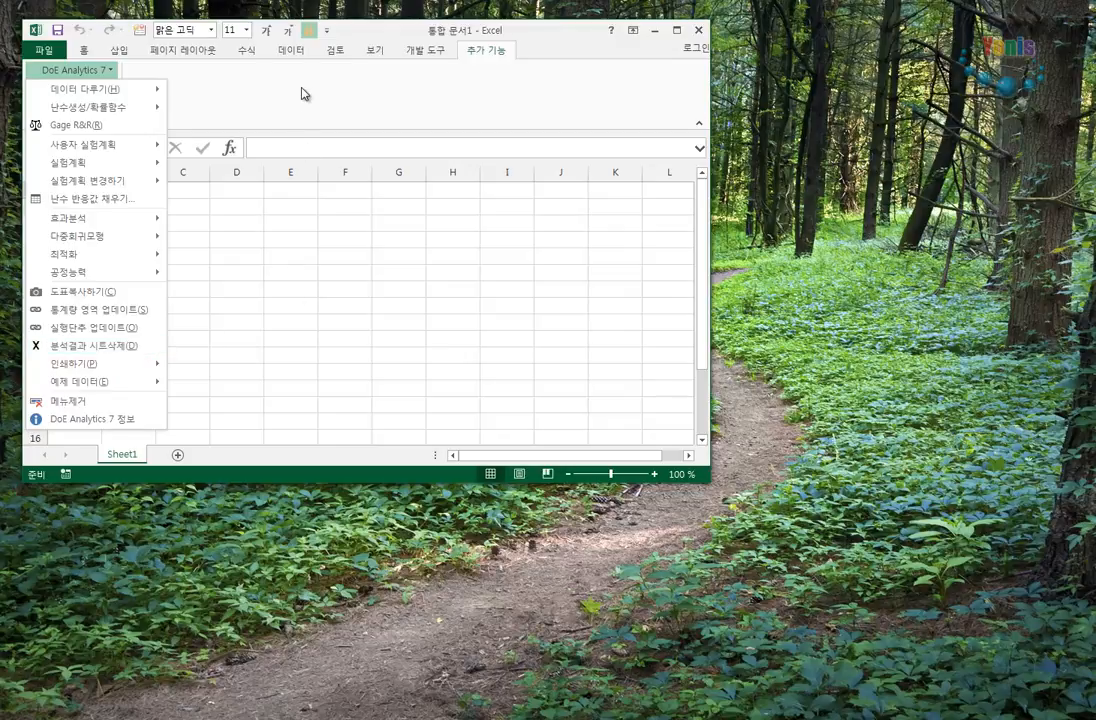
- Open the DoE Analytics 7 example data file DoE-3F3L27R-합성률_반복2 and enlarge its window to show the full design table
mouse_move(98, 389)
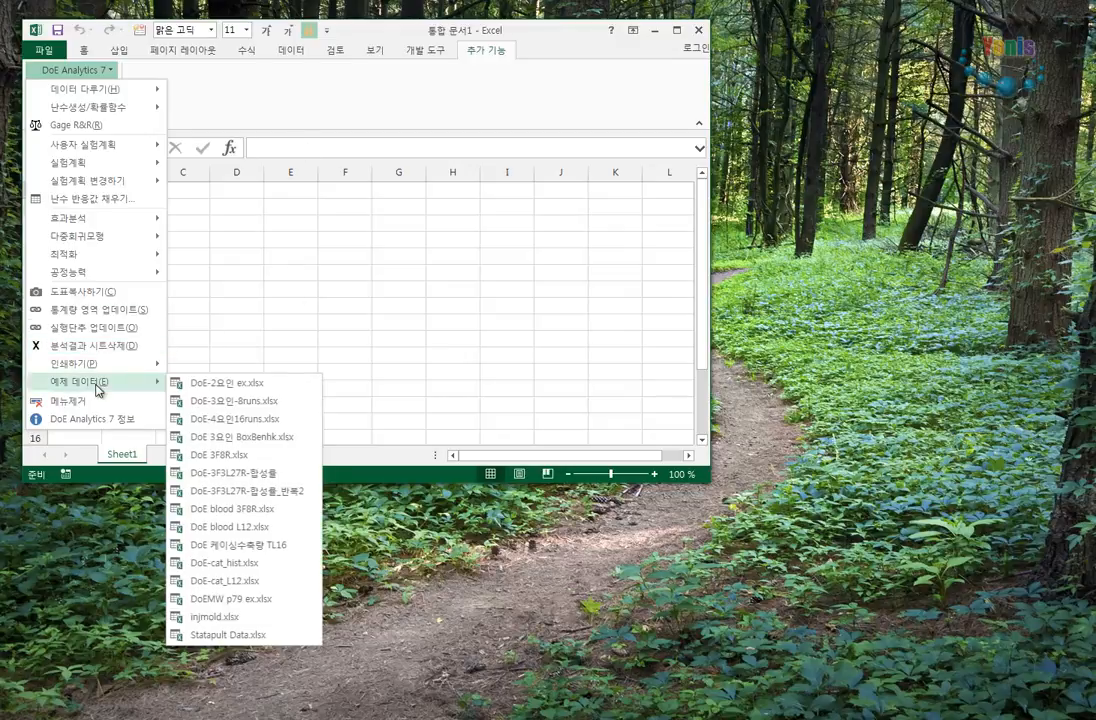
left_click(281, 501)
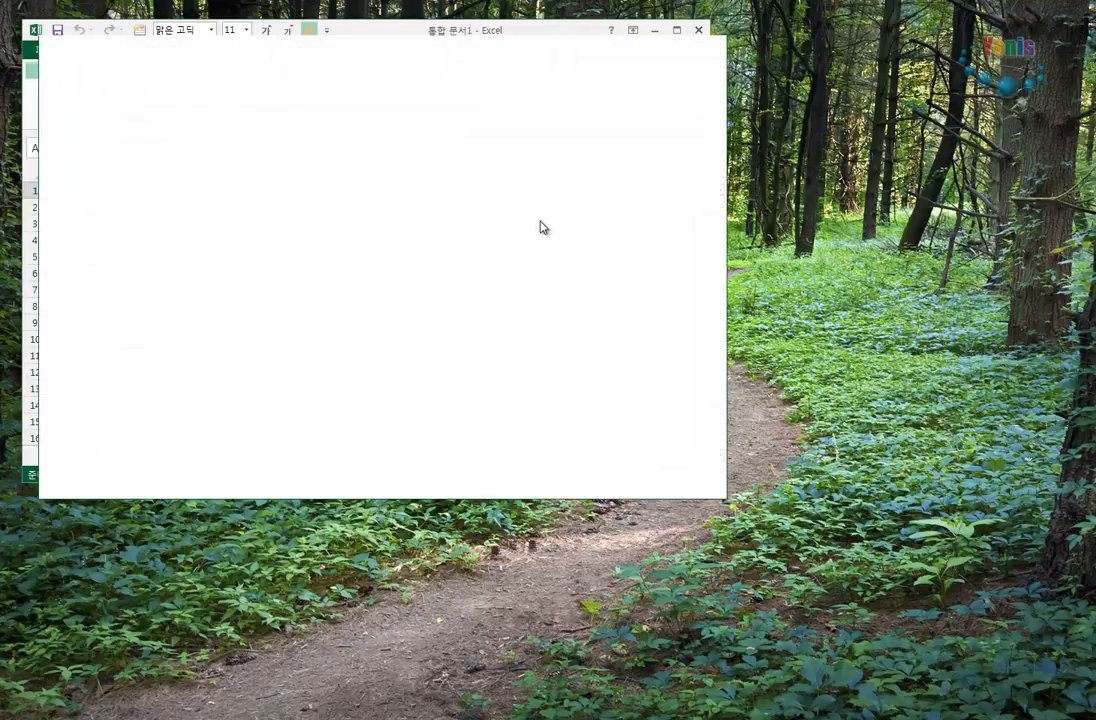
left_click_drag(477, 57, 562, 52)
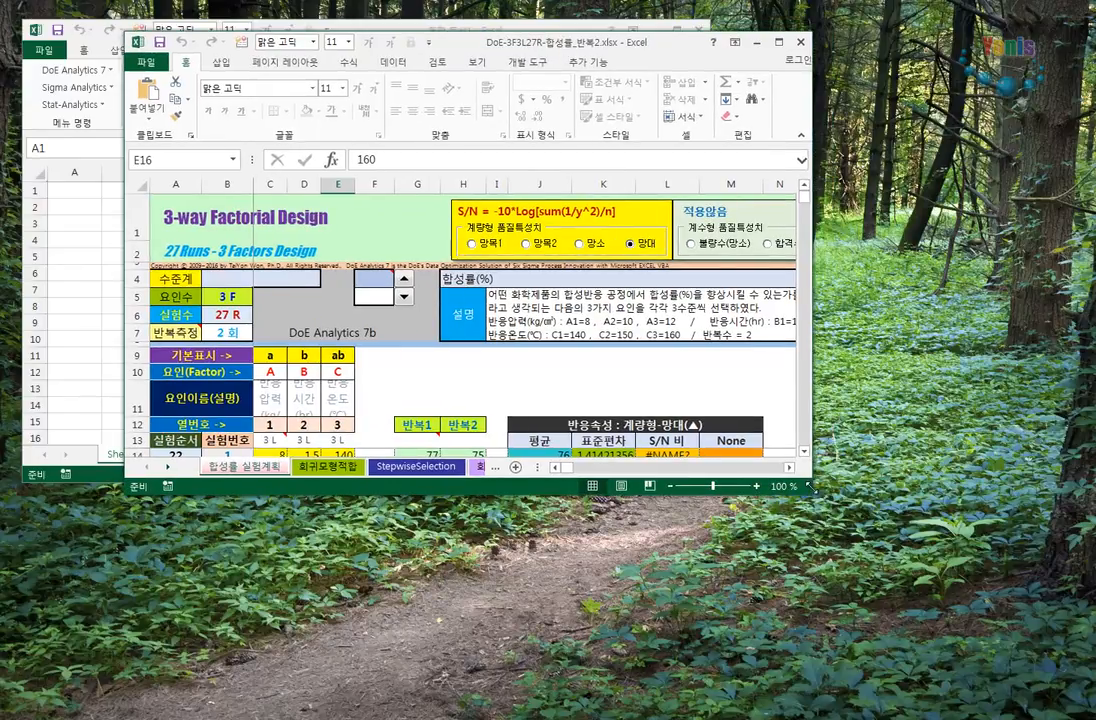
left_click_drag(817, 513, 1092, 712)
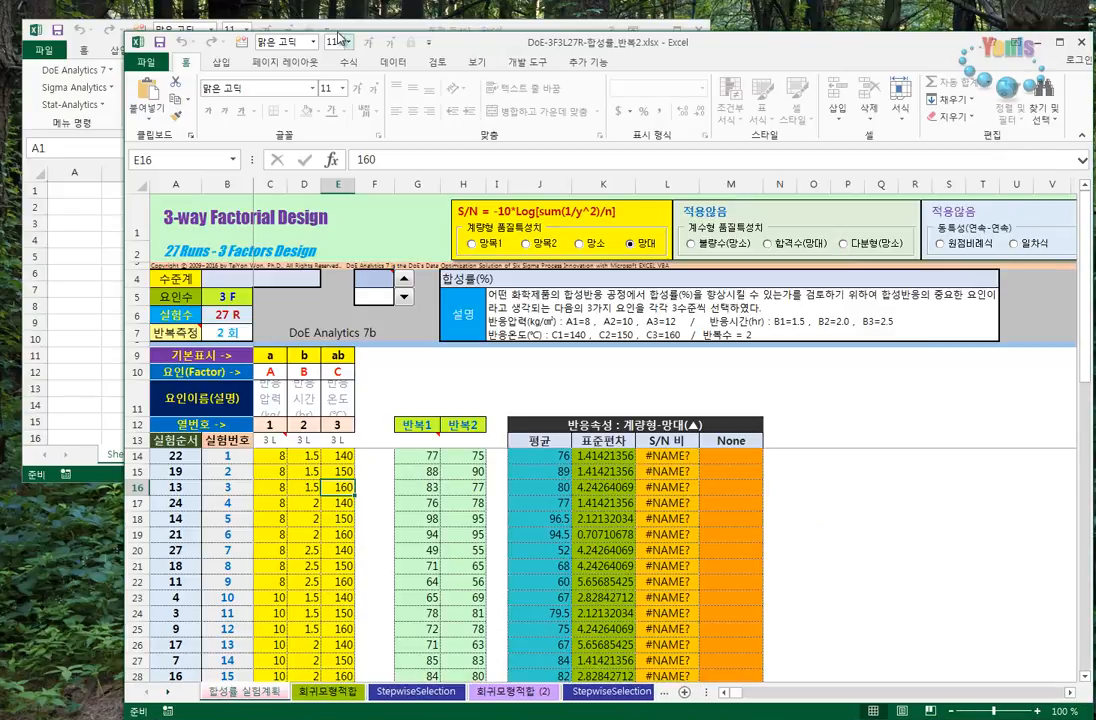
- Move the blank workbook window to the screen's upper-left corner and extend the example workbook's window up to the screen's top edge
left_click(93, 268)
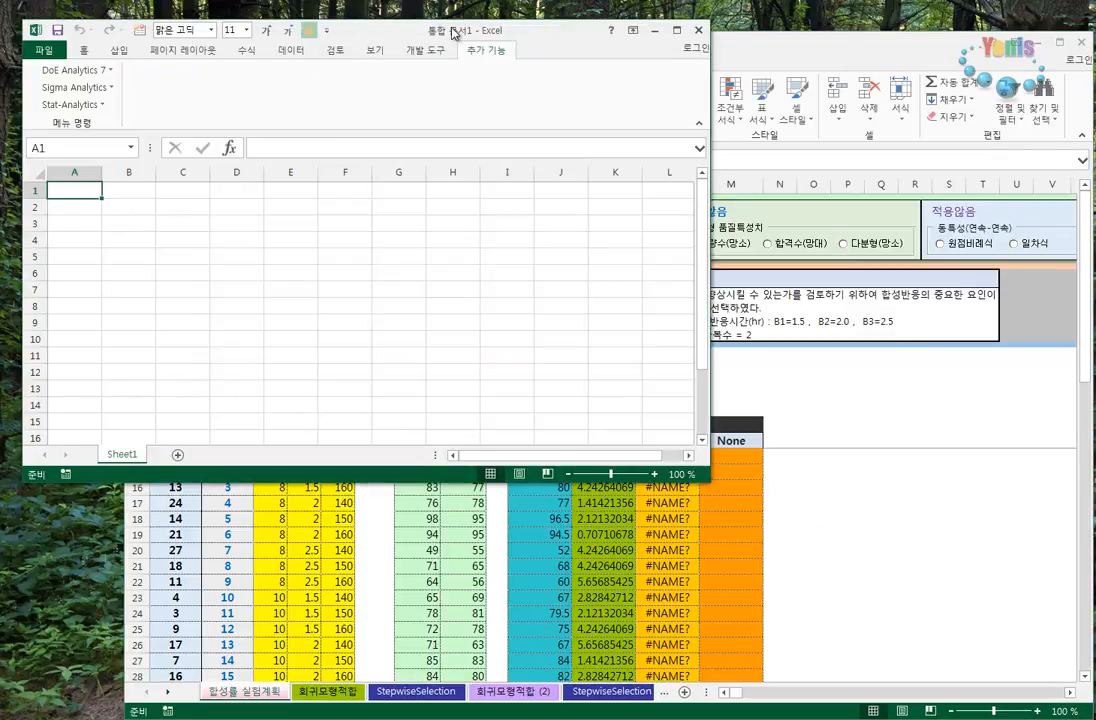
left_click_drag(455, 33, 436, 18)
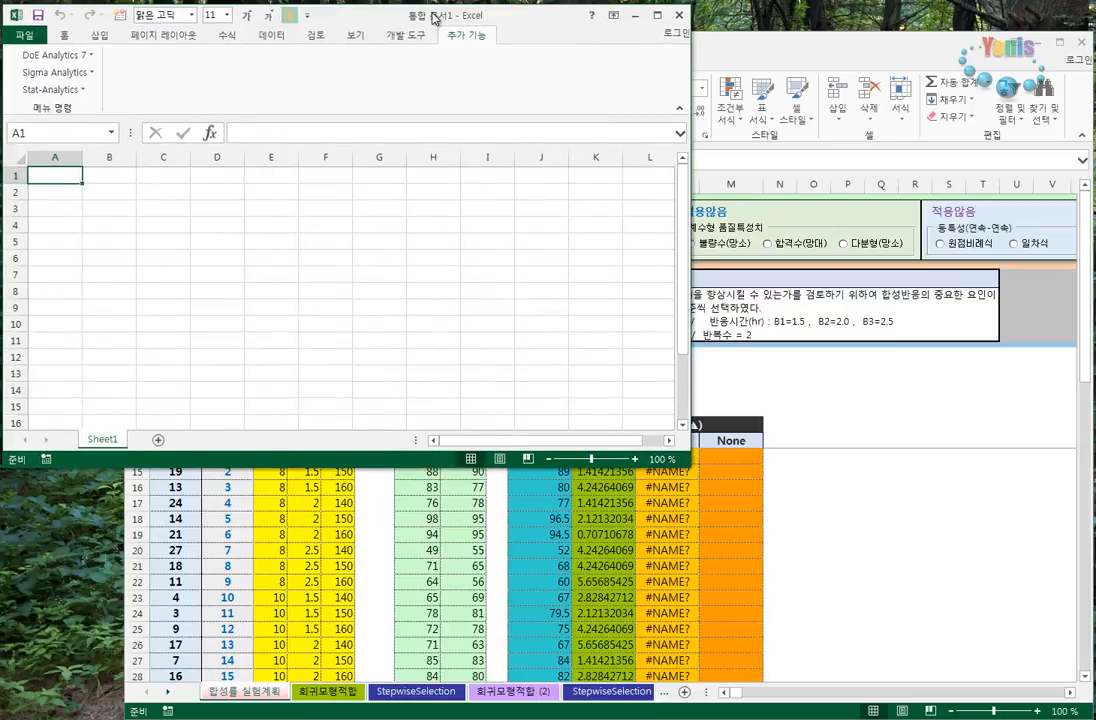
left_click(694, 62)
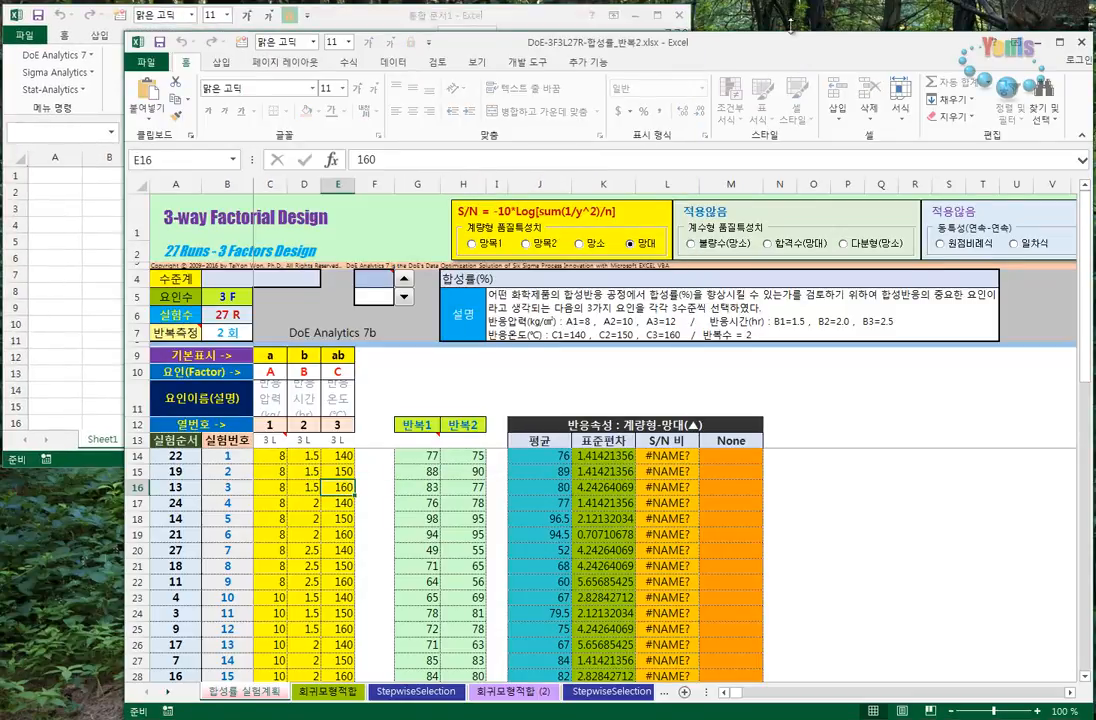
left_click_drag(790, 25, 790, 8)
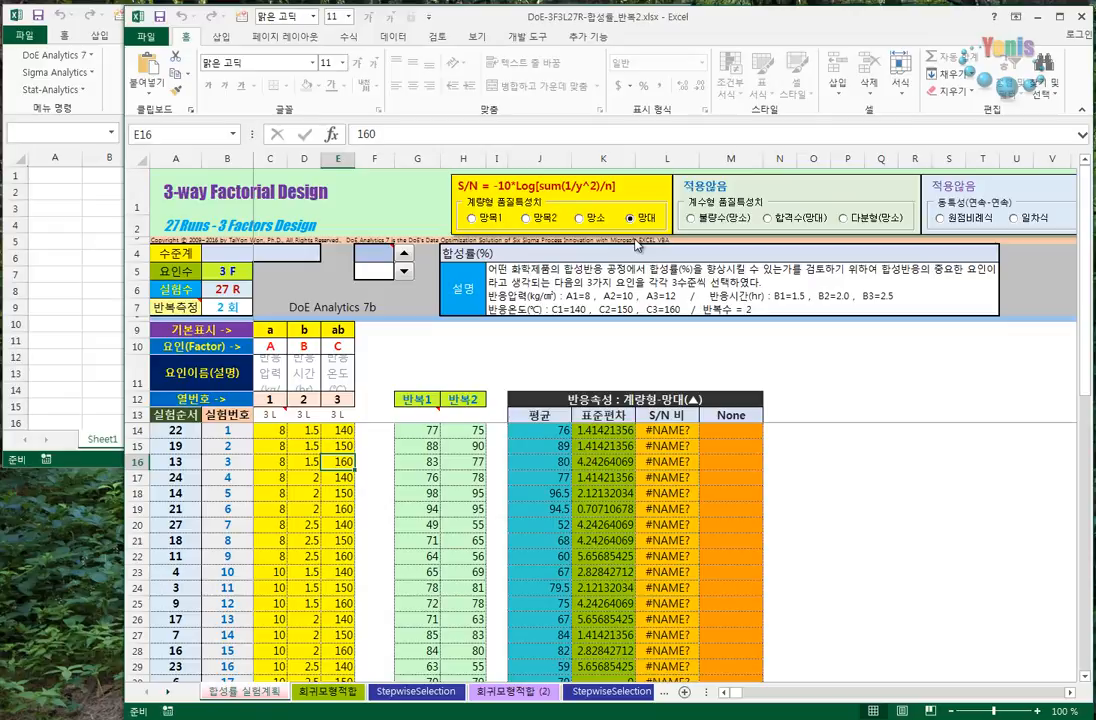
- Review the experiment description, the 반복1 and 반복2 measurements, and the level counts and names of factors A, B and C
left_click(575, 265)
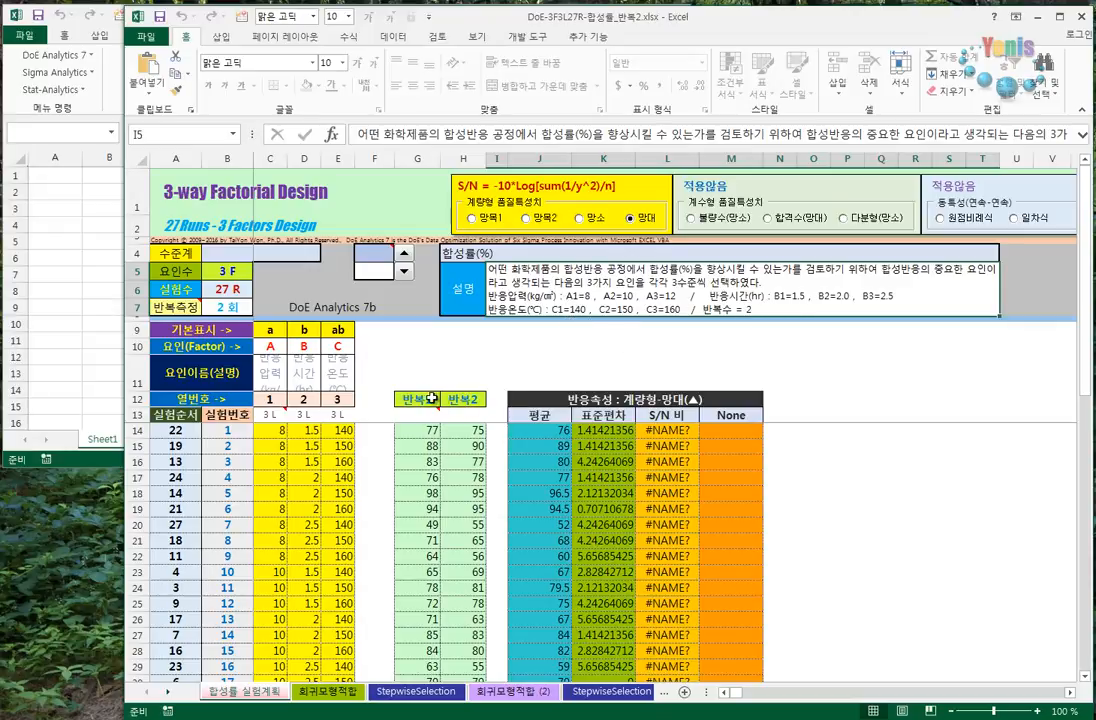
left_click_drag(431, 398, 465, 522)
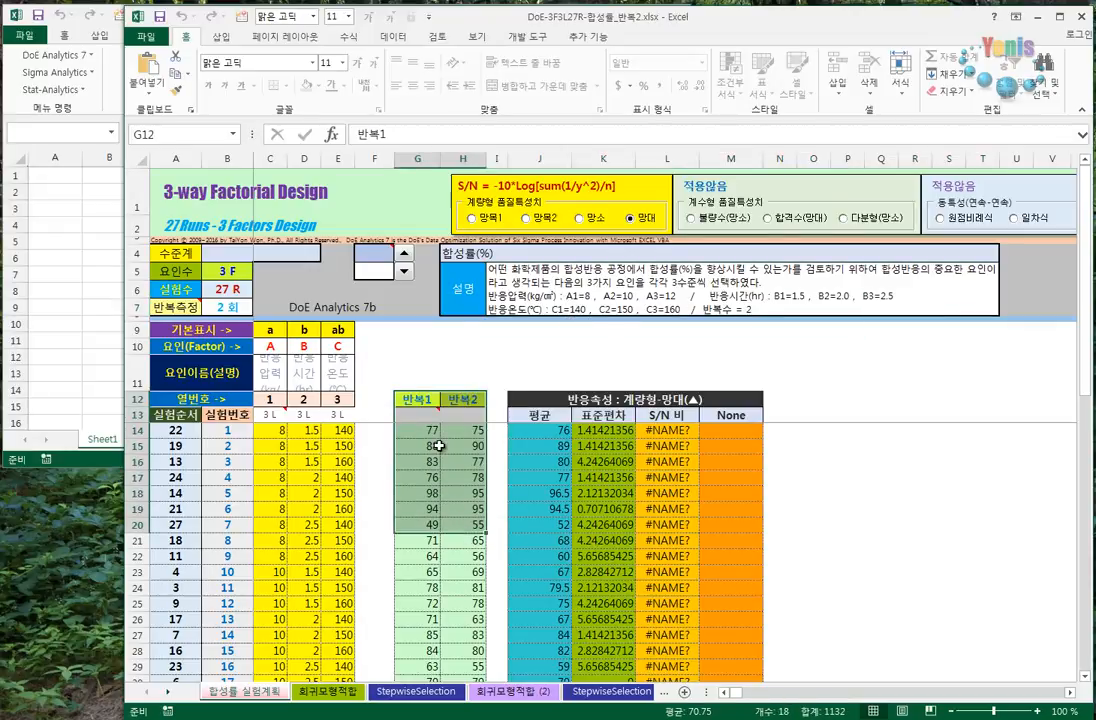
left_click(440, 493)
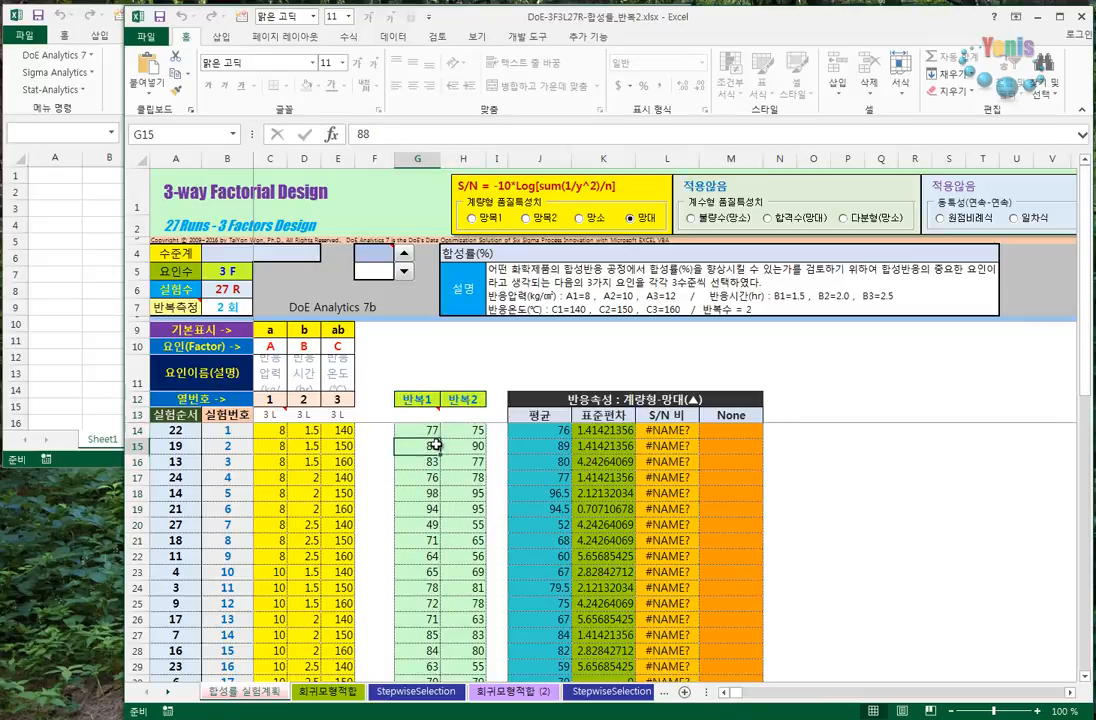
left_click(267, 415)
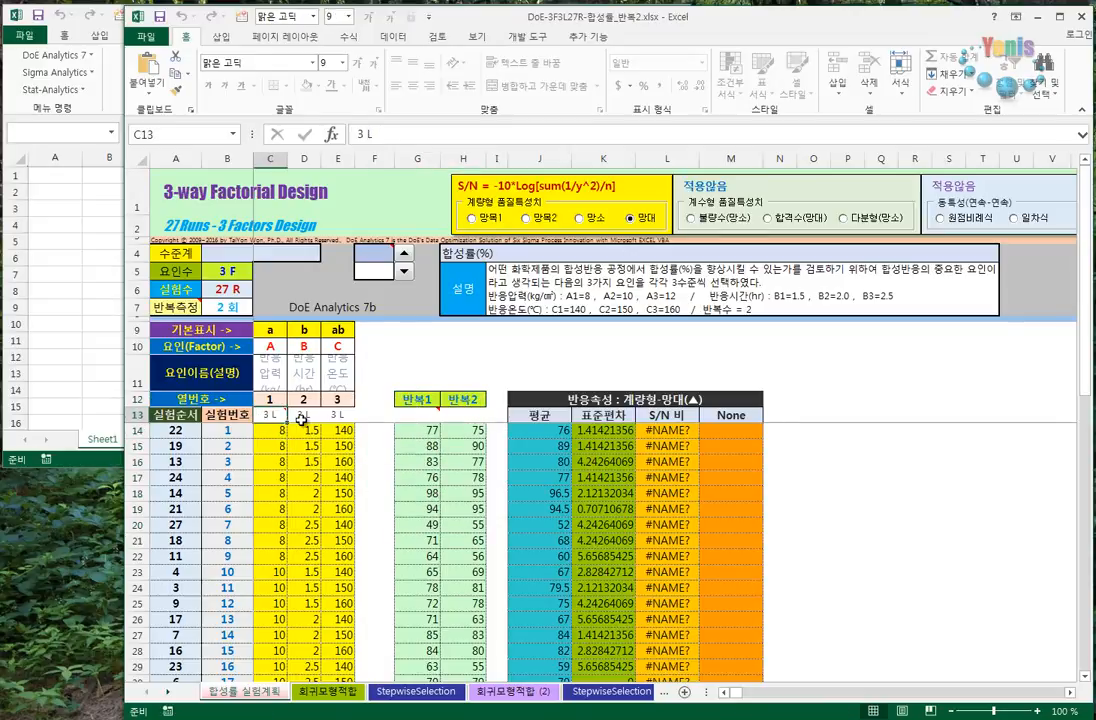
key("Right")
key("Right")
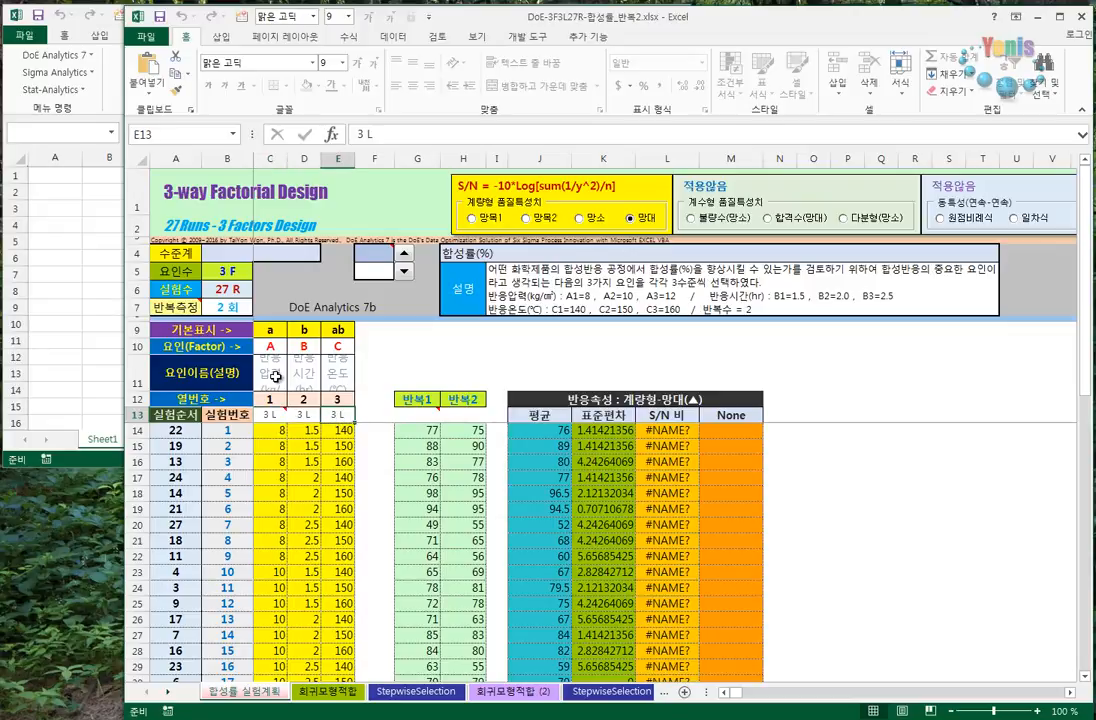
left_click(275, 376)
left_click(304, 372)
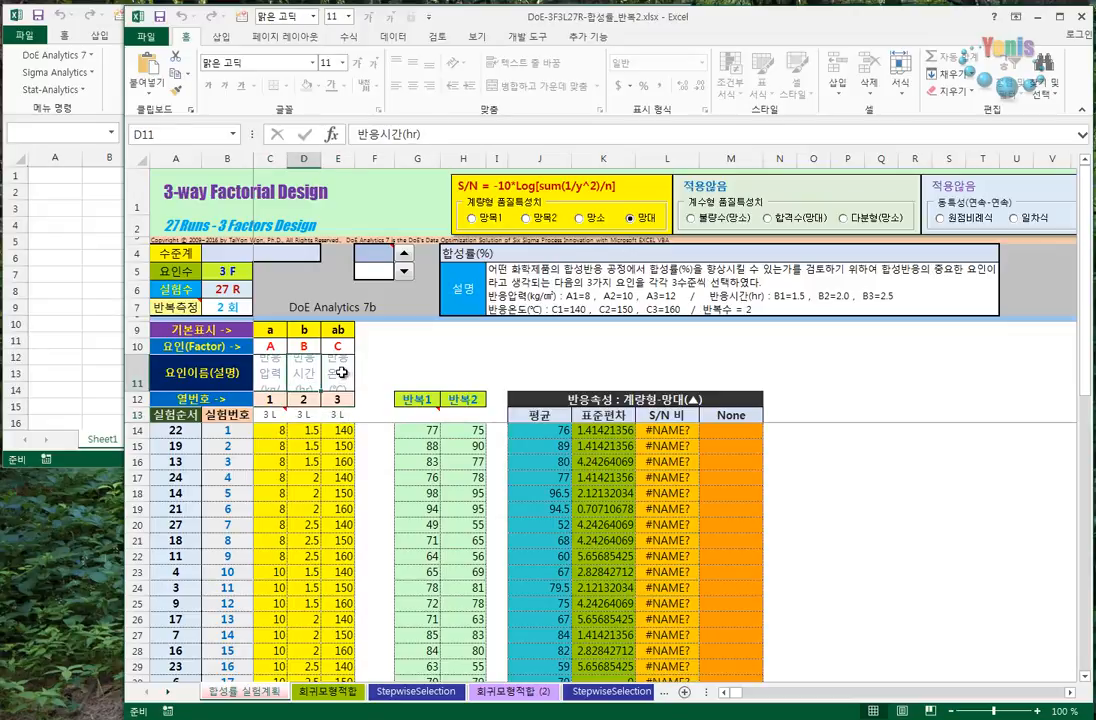
left_click(342, 372)
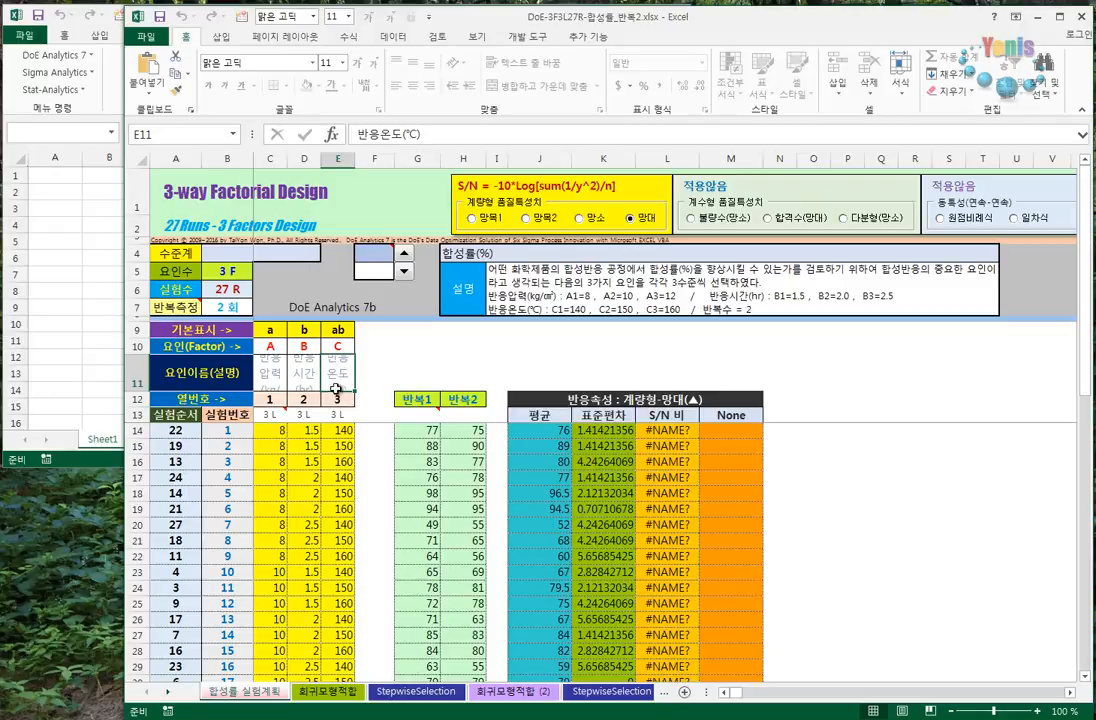
left_click(565, 296)
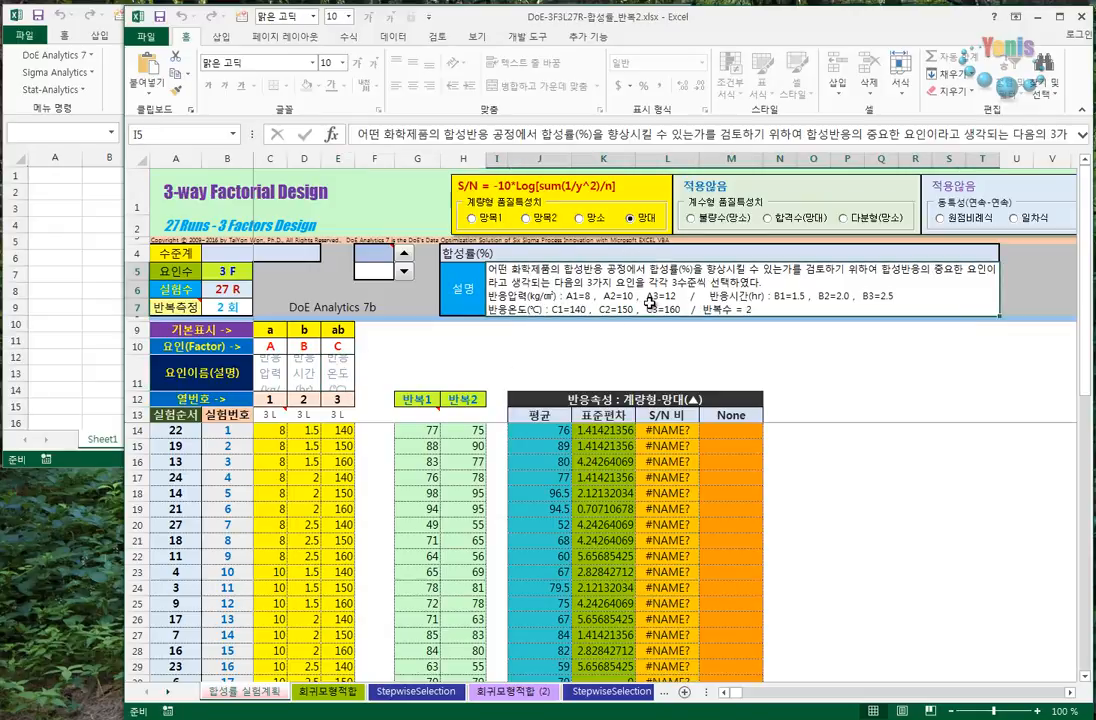
- Examine the 반응속성 statistics table down to its last run, especially the 표준편차 and S/N 비 columns
left_click(692, 401)
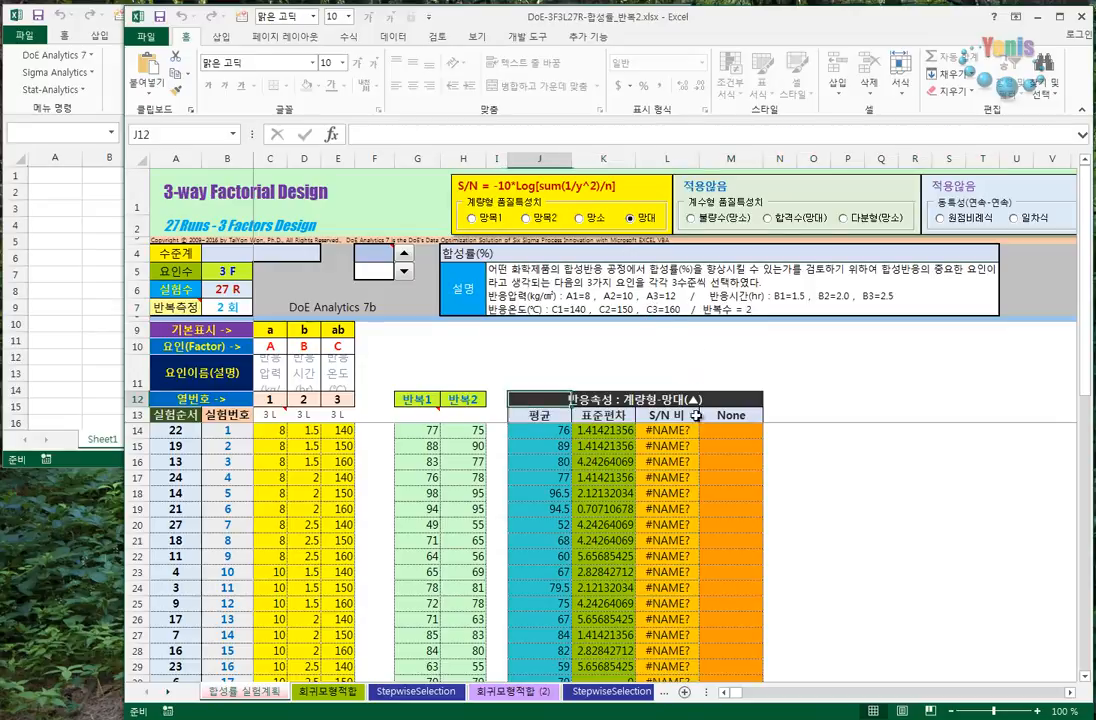
left_click_drag(695, 415, 717, 673)
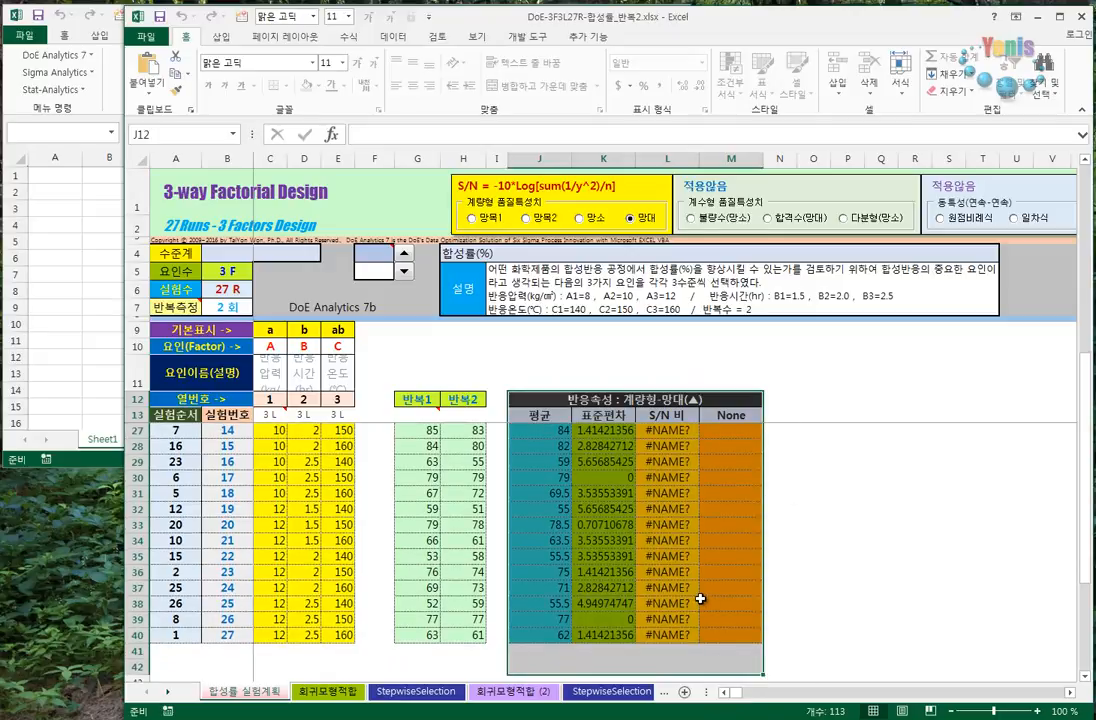
scroll(700, 598, "up", 4)
left_click(572, 449)
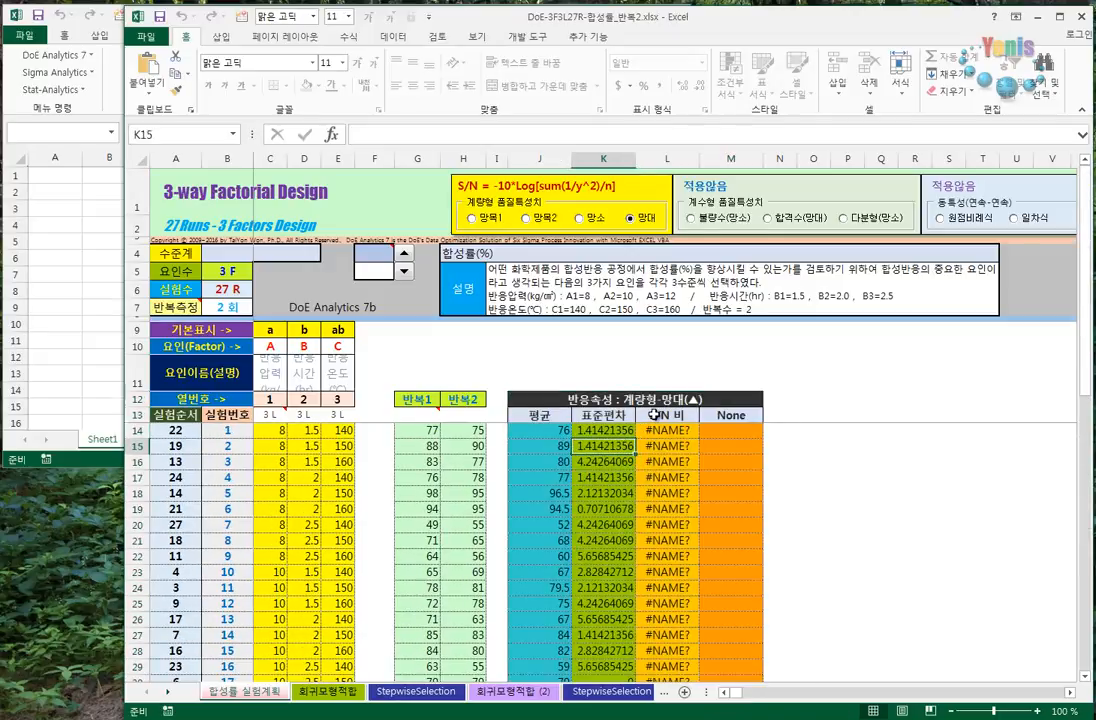
left_click(672, 447)
left_click(667, 479)
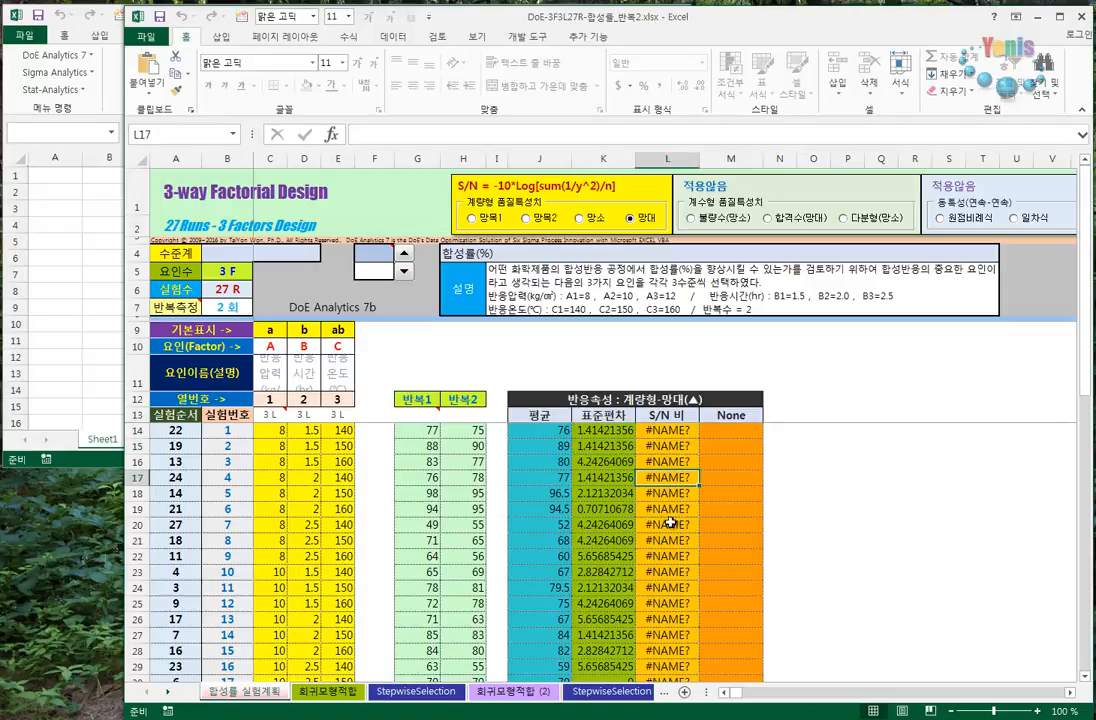
left_click(673, 543)
left_click(665, 462)
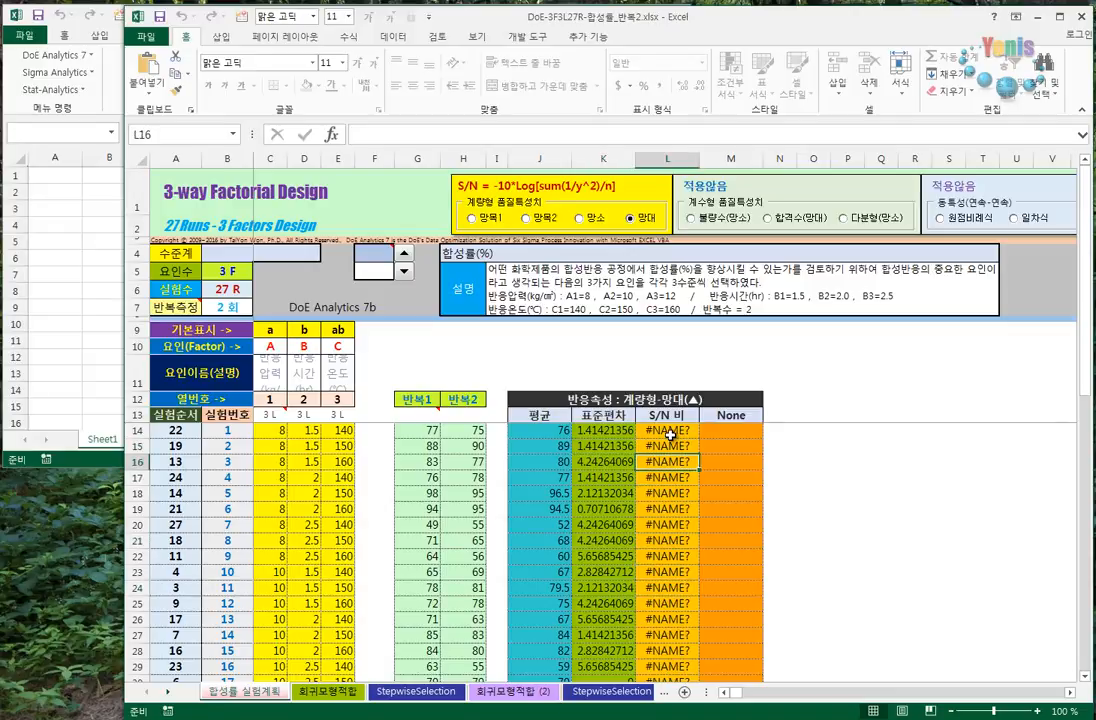
left_click_drag(670, 434, 668, 571)
left_click(649, 449)
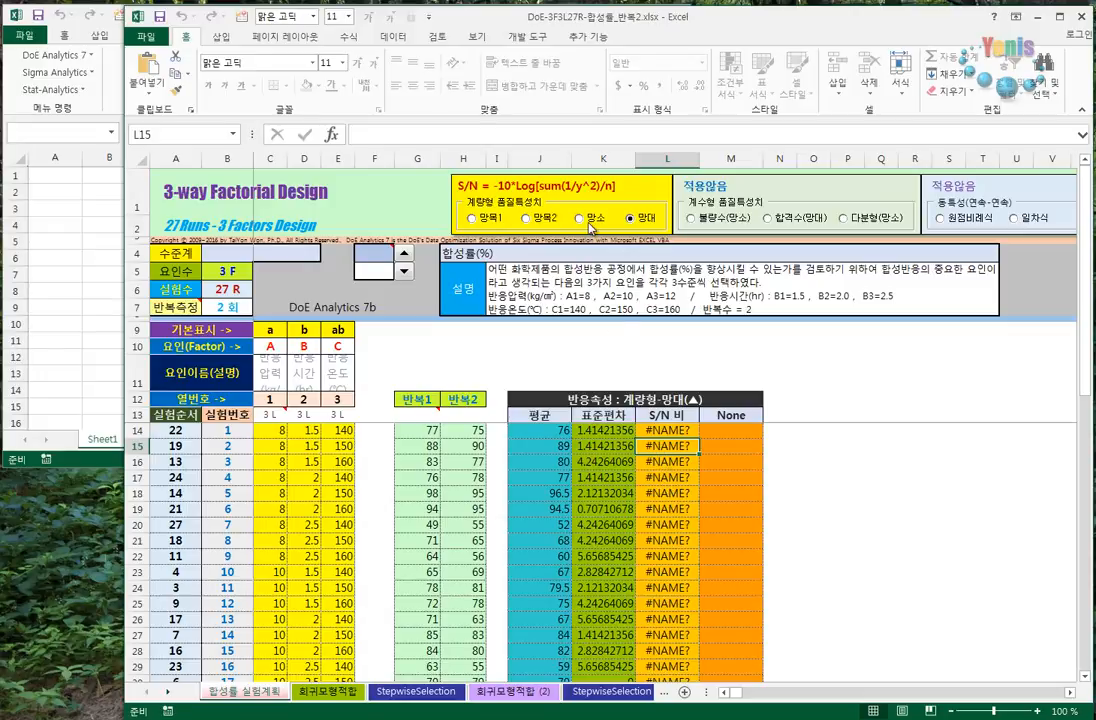
- Run the DoE Analytics 7 statistics area update (통계량 영역 업데이트) on the example workbook
left_click(590, 37)
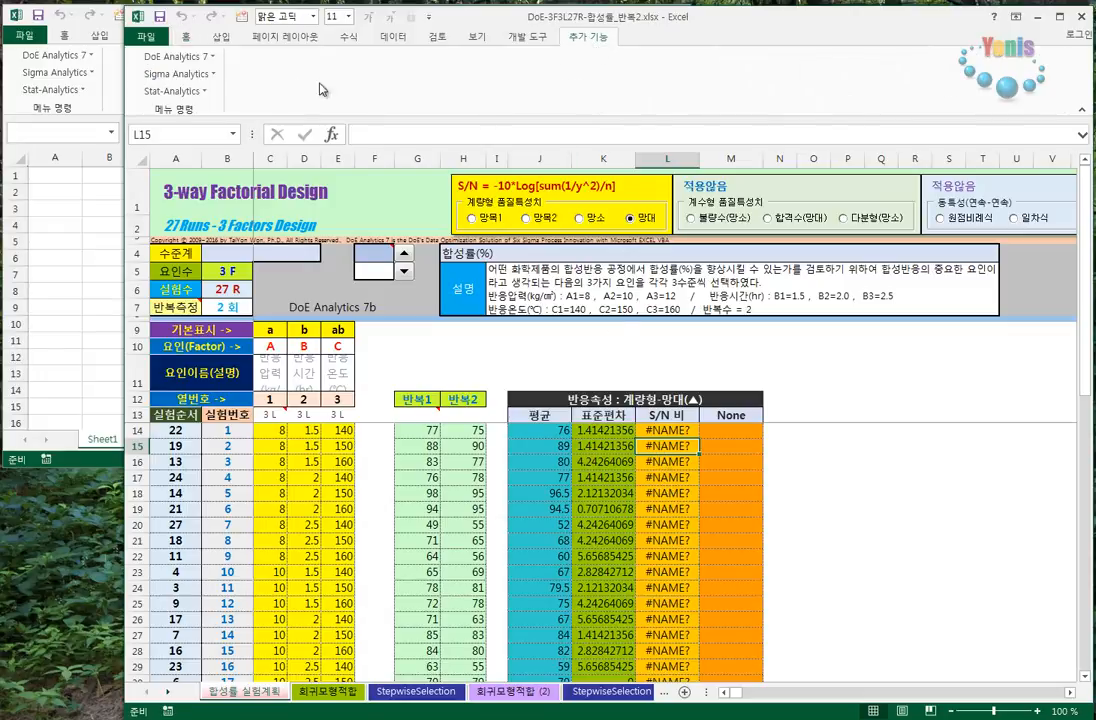
left_click(205, 58)
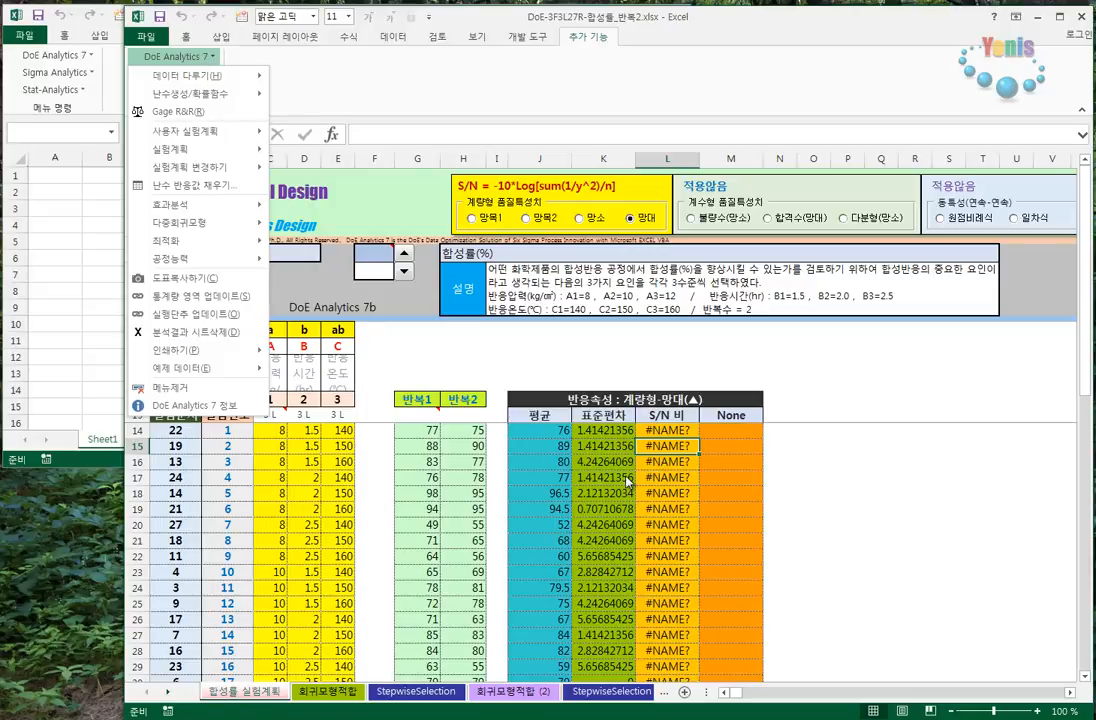
left_click(171, 305)
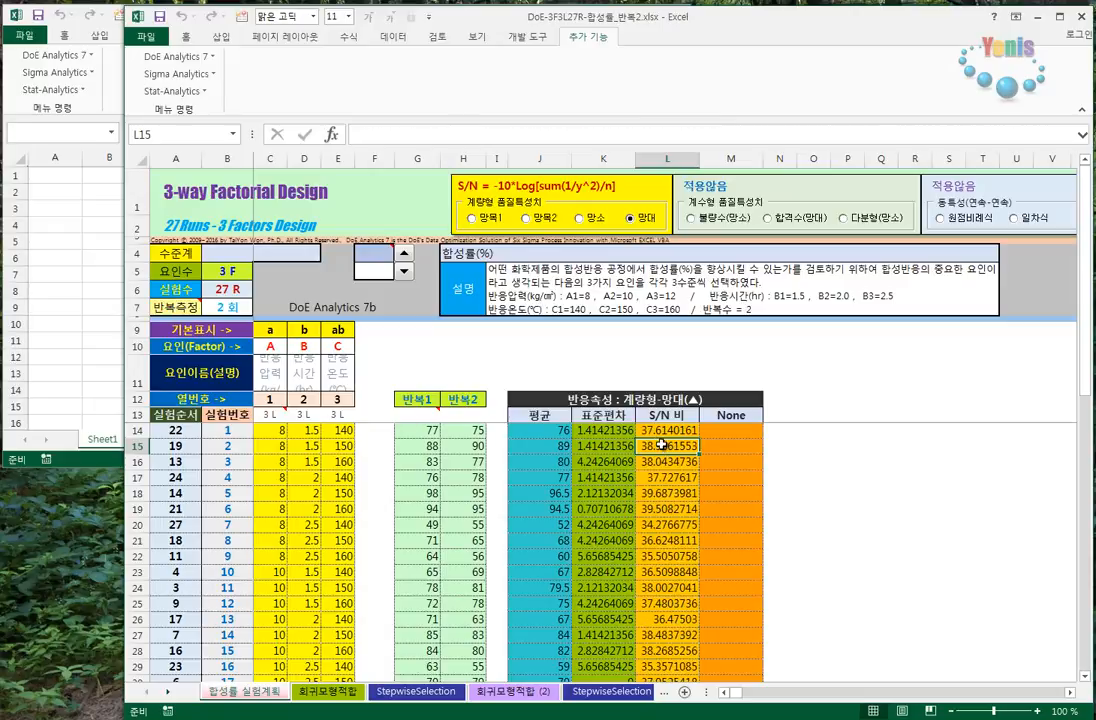
- Examine the updated S/N 비 values alongside the 평균 and 표준편차 columns and the 반복1 and 반복2 measurements
left_click_drag(663, 417, 655, 588)
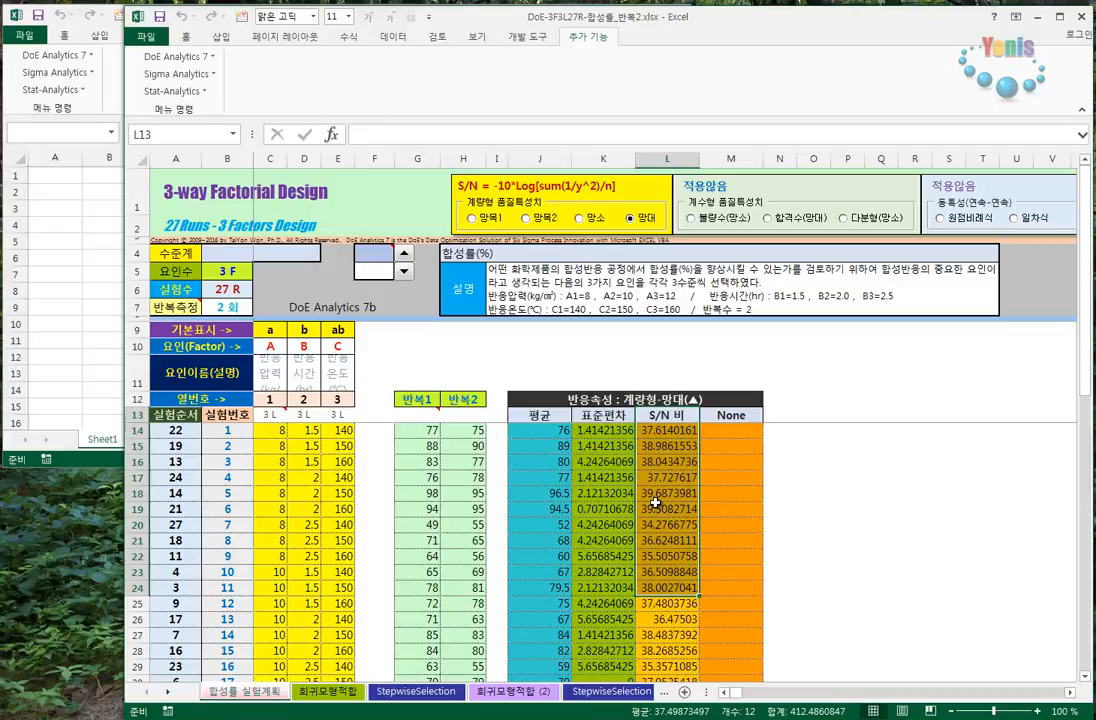
left_click(585, 462)
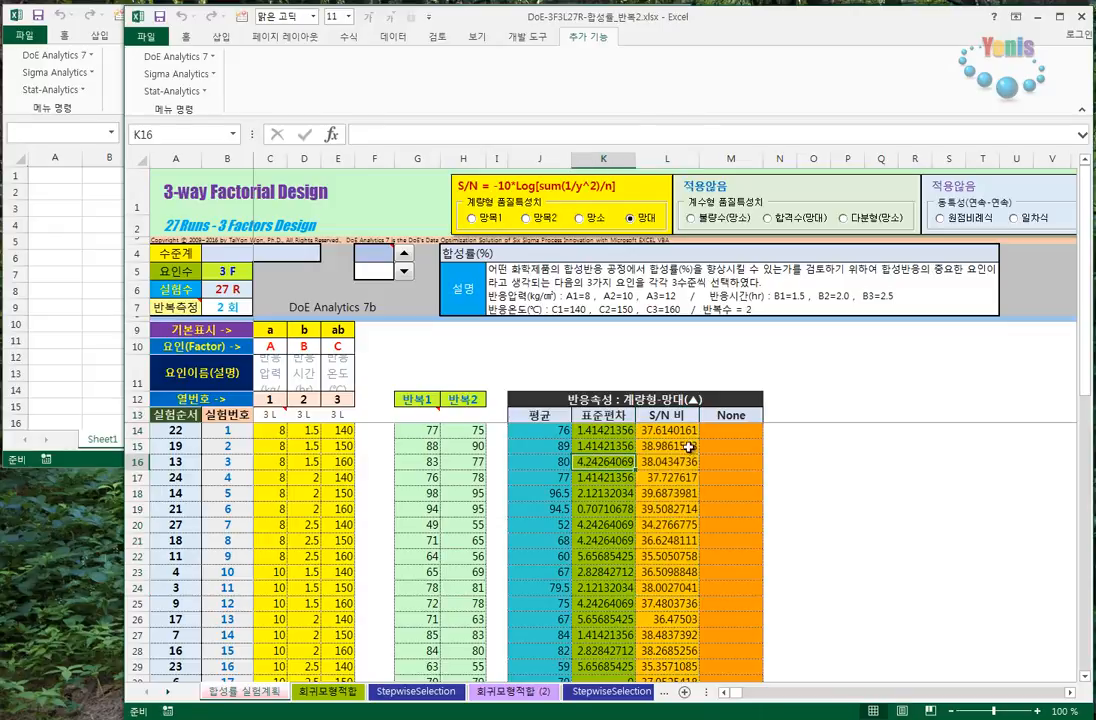
left_click_drag(530, 398, 744, 576)
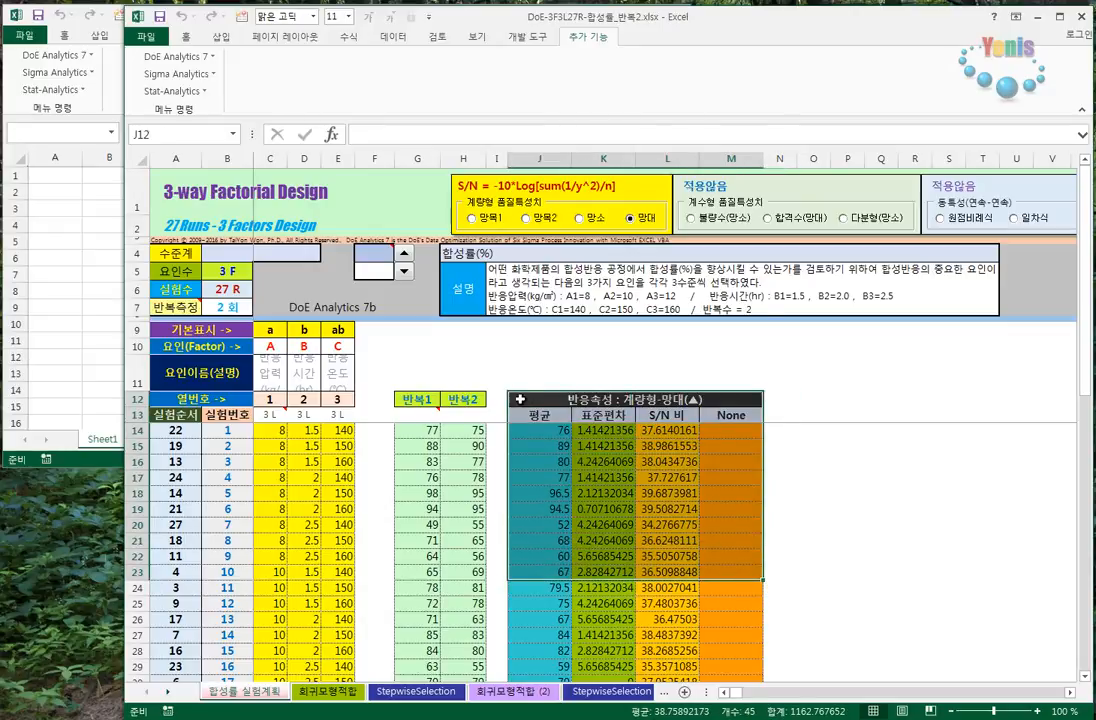
left_click_drag(519, 403, 738, 588)
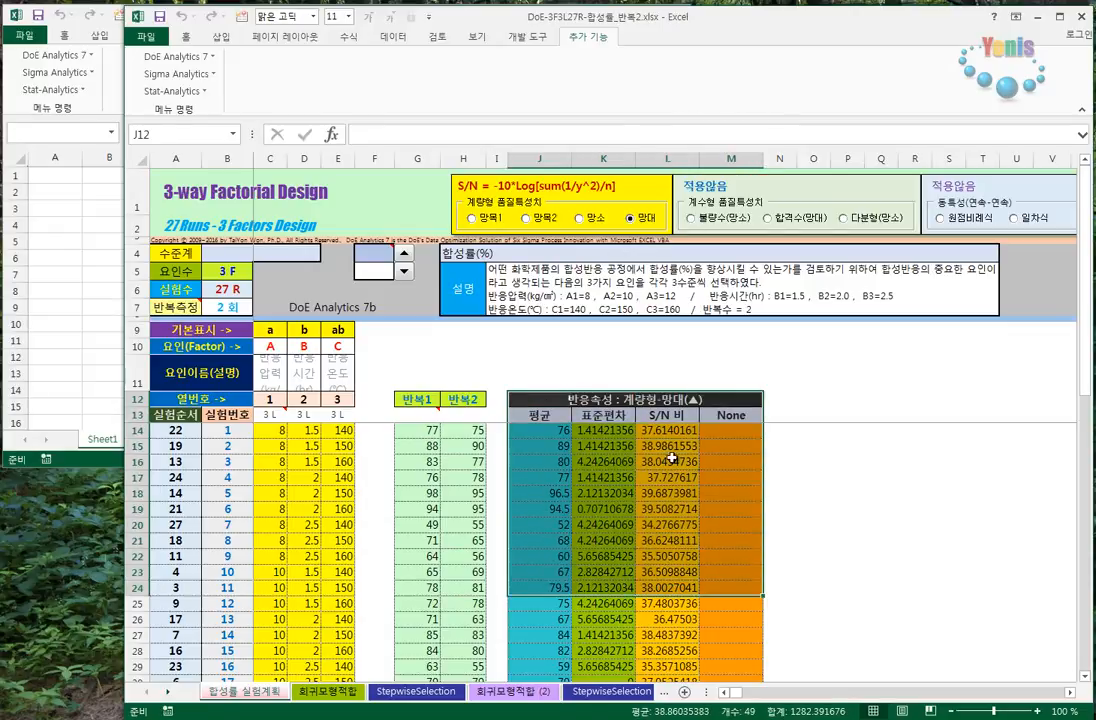
left_click(662, 414)
left_click(565, 416)
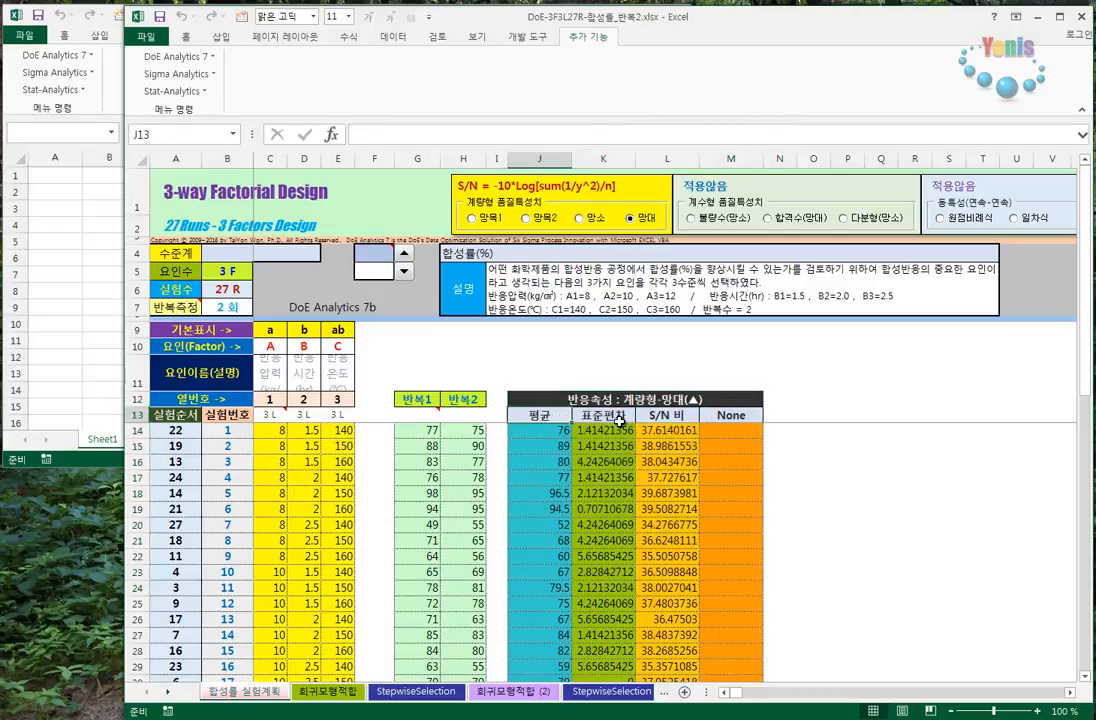
left_click_drag(666, 419, 661, 558)
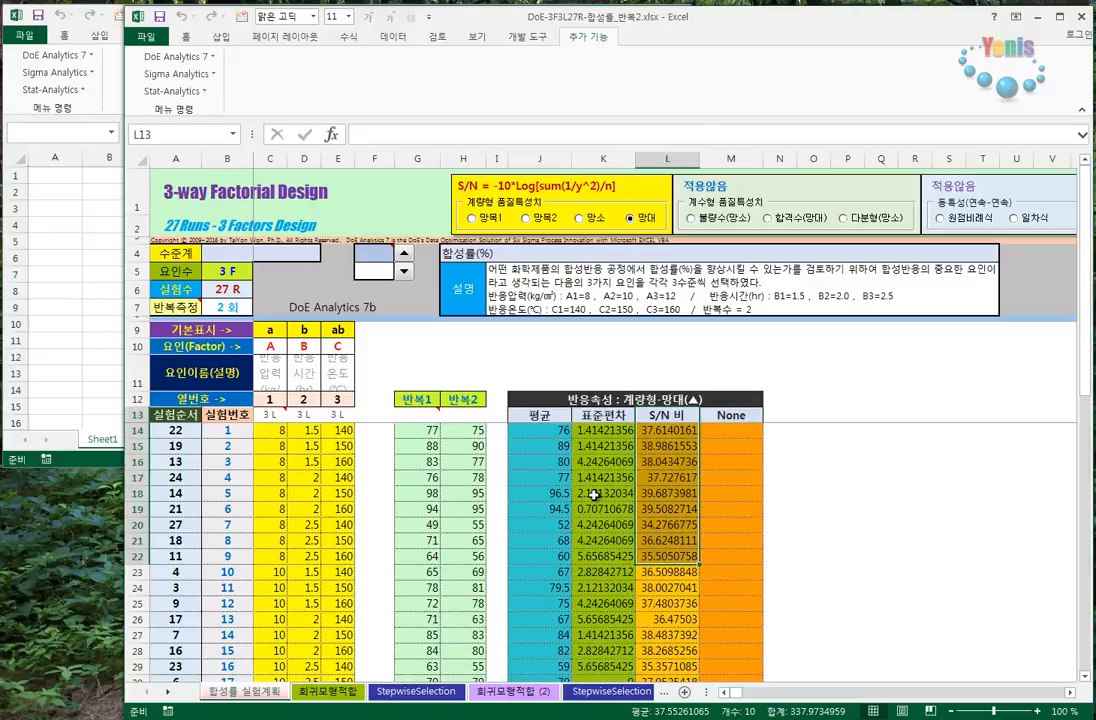
left_click(602, 494)
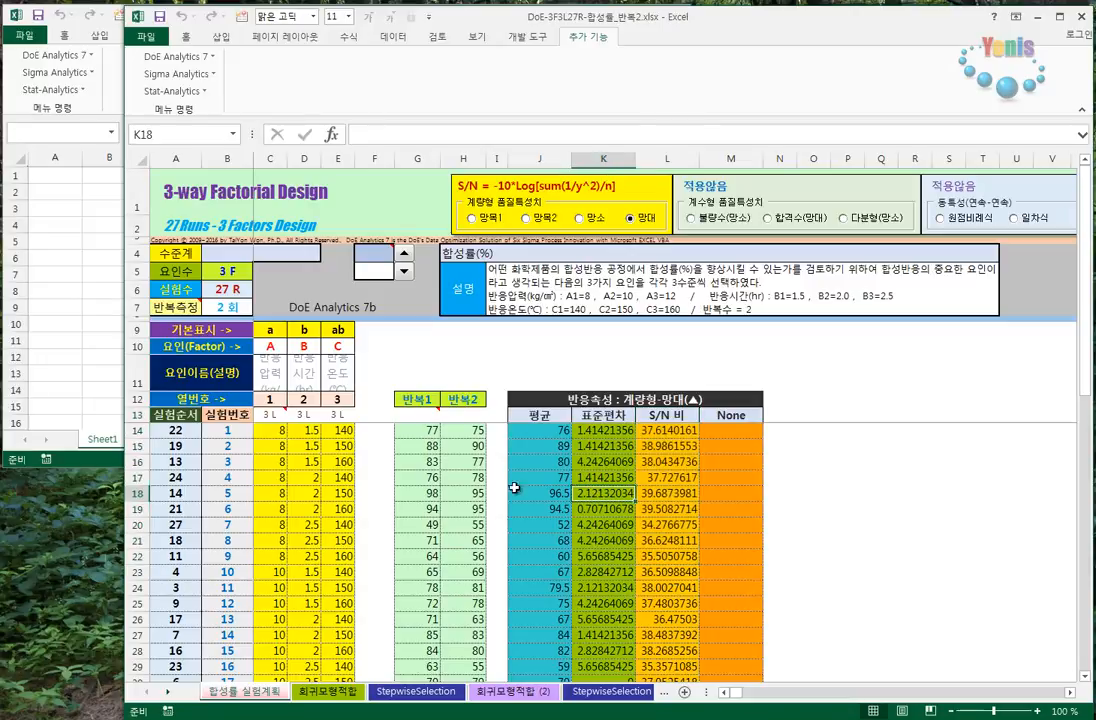
left_click_drag(407, 432, 478, 632)
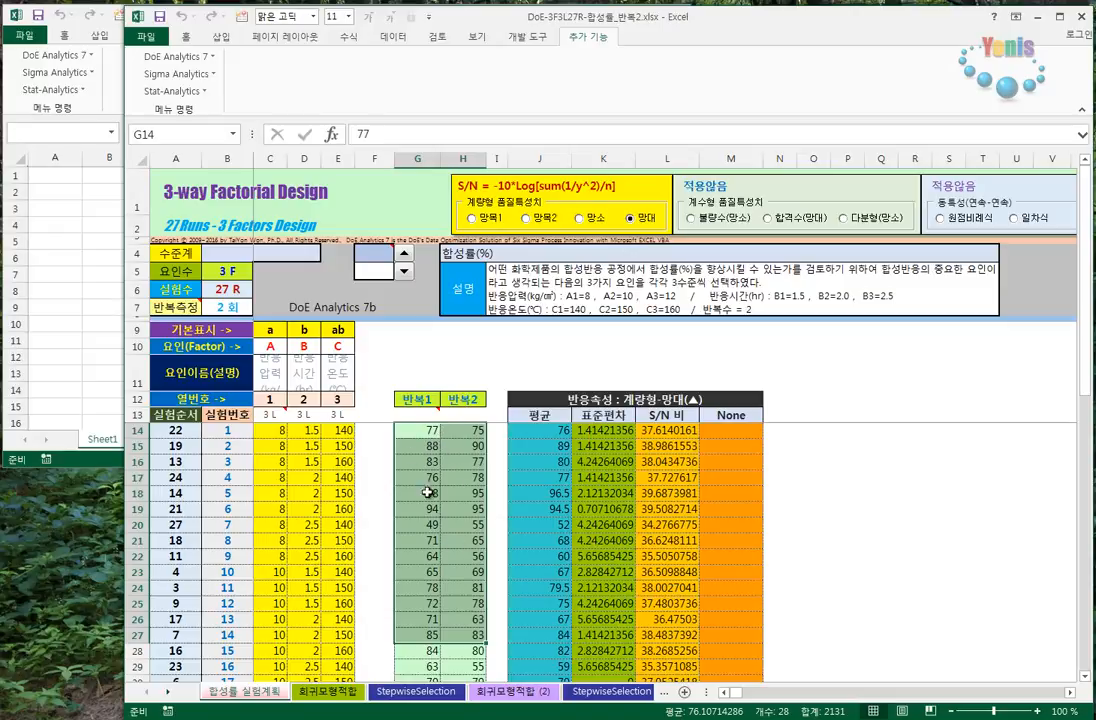
left_click_drag(606, 416, 594, 638)
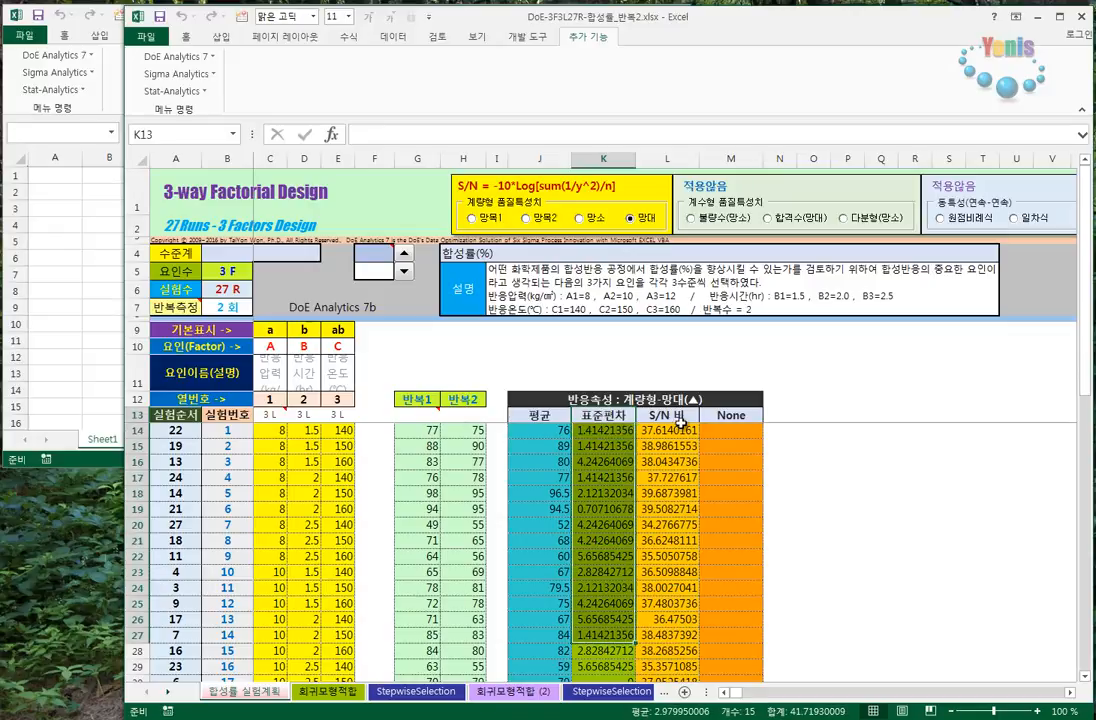
left_click_drag(679, 415, 667, 650)
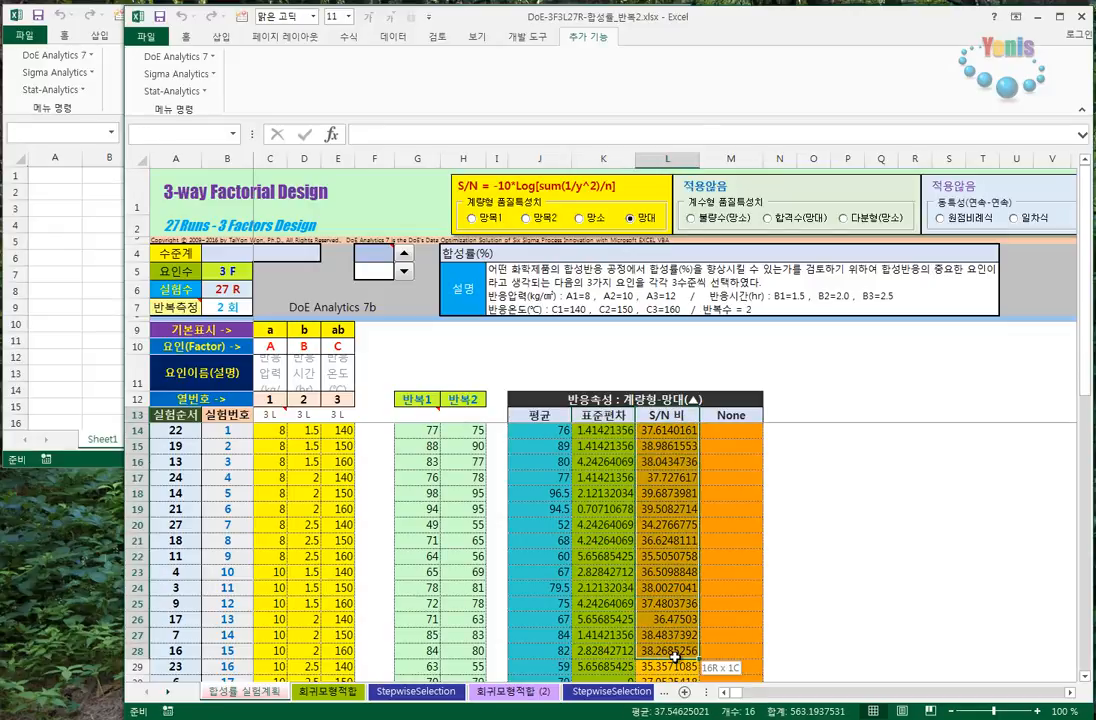
- Review the upper S/N 비 values of the 반응속성 table and open the first 회귀모형적합 sheet
left_click_drag(667, 418, 657, 650)
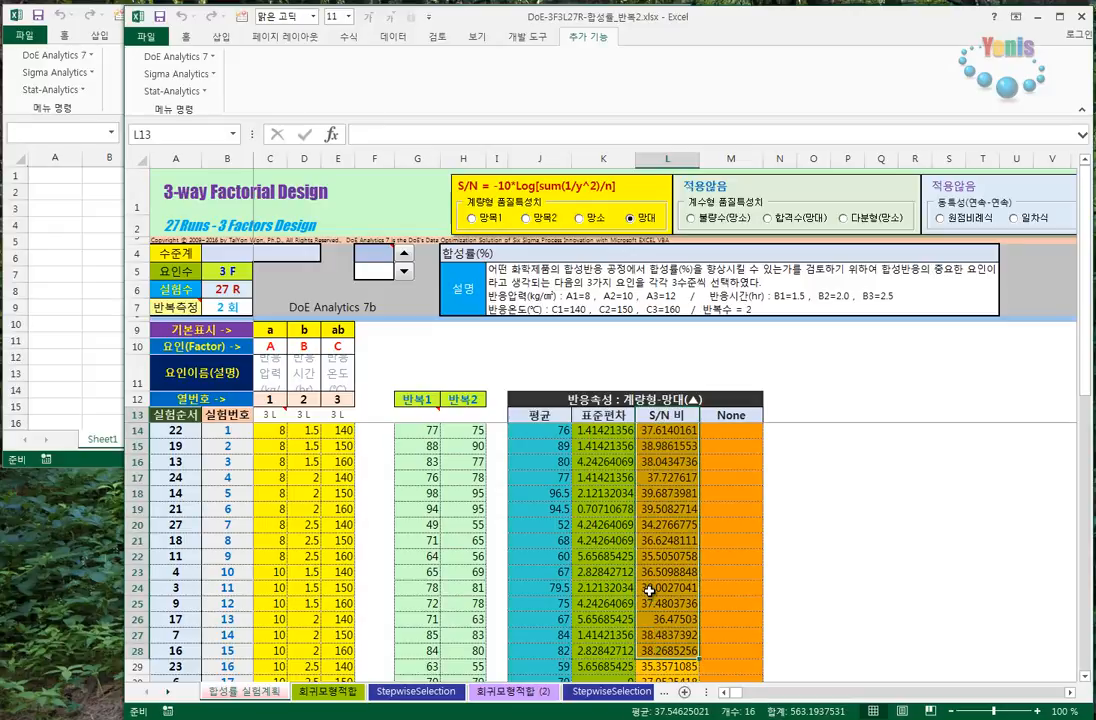
left_click(548, 509)
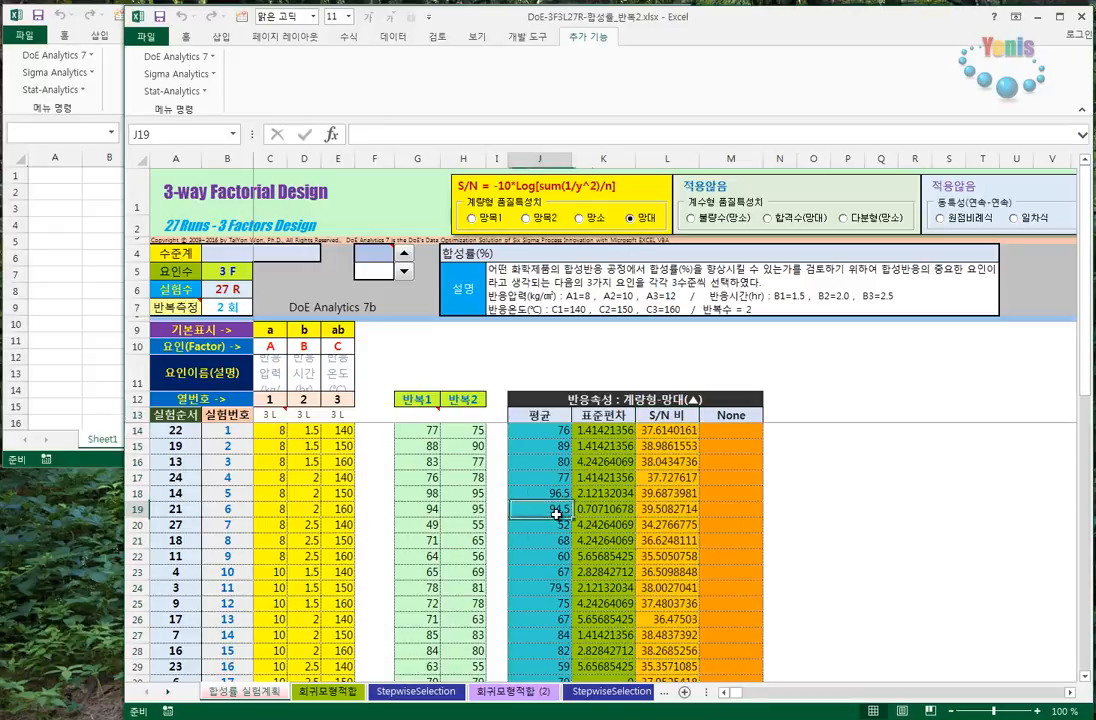
left_click(330, 693)
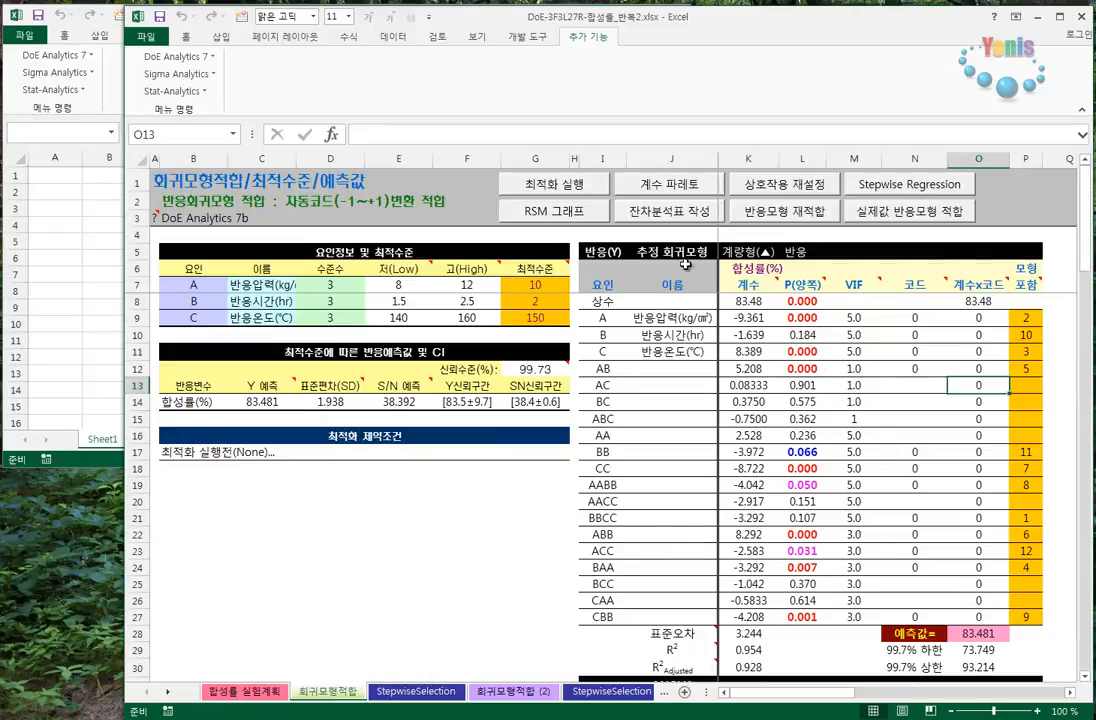
- Try to run the 계수 파레토, 상호작용 재설정 and Stepwise Regression functions on the 회귀모형적합 sheet
left_click(666, 194)
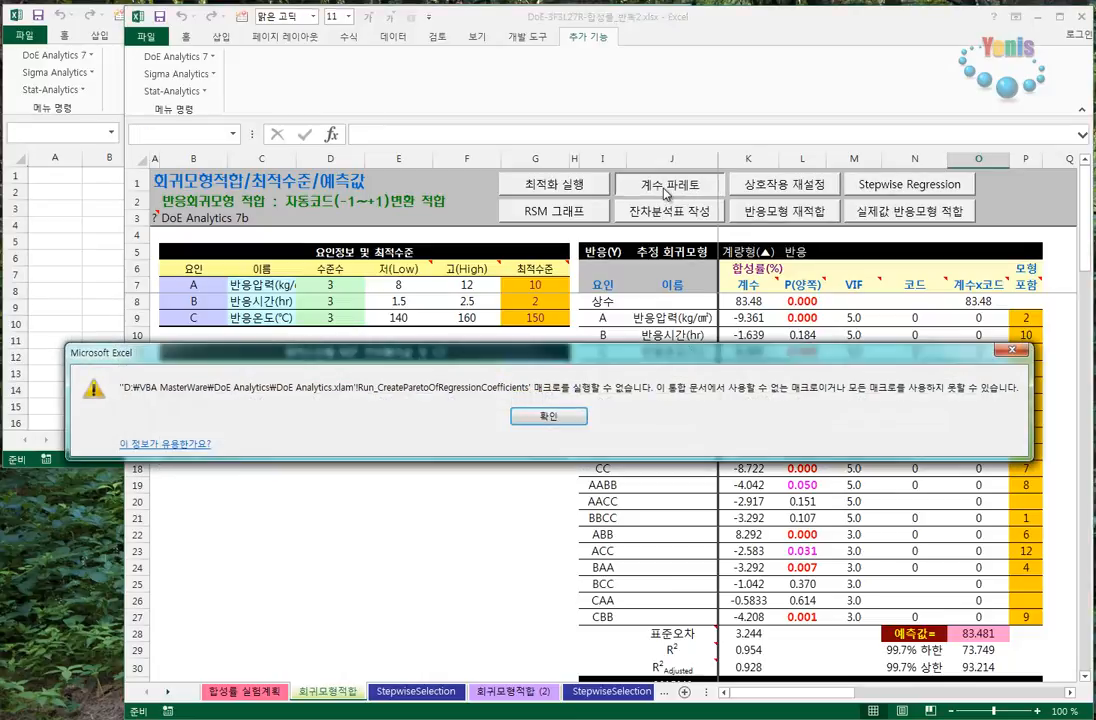
left_click(548, 419)
left_click(815, 190)
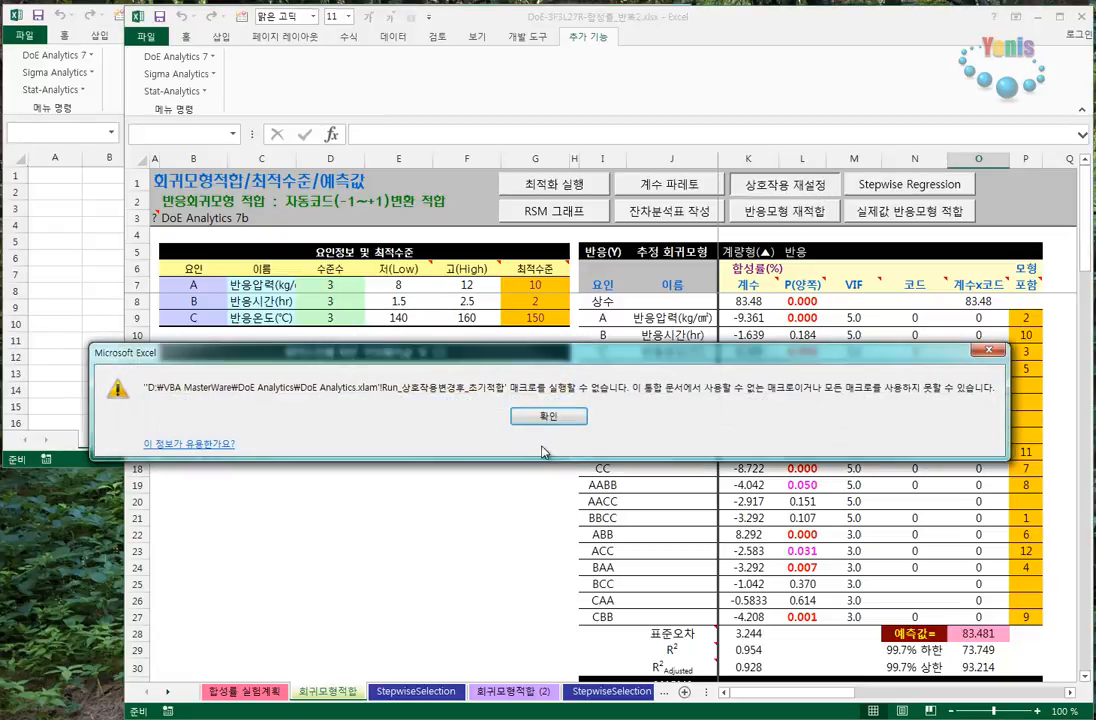
left_click(665, 418)
left_click(908, 189)
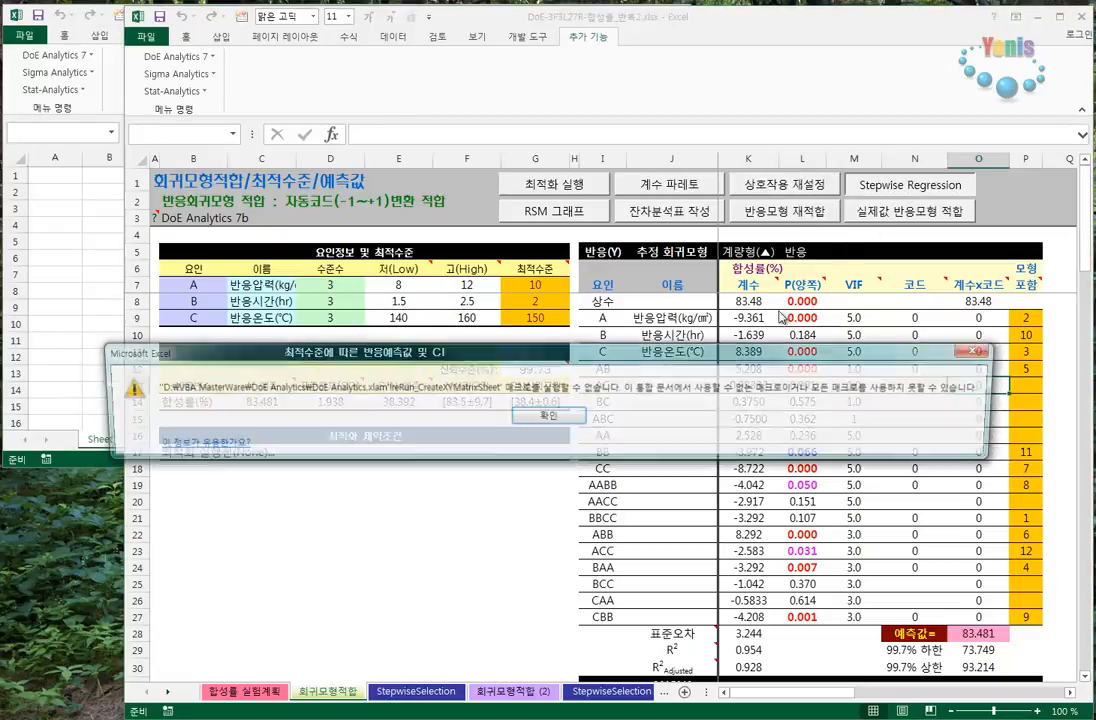
left_click(616, 417)
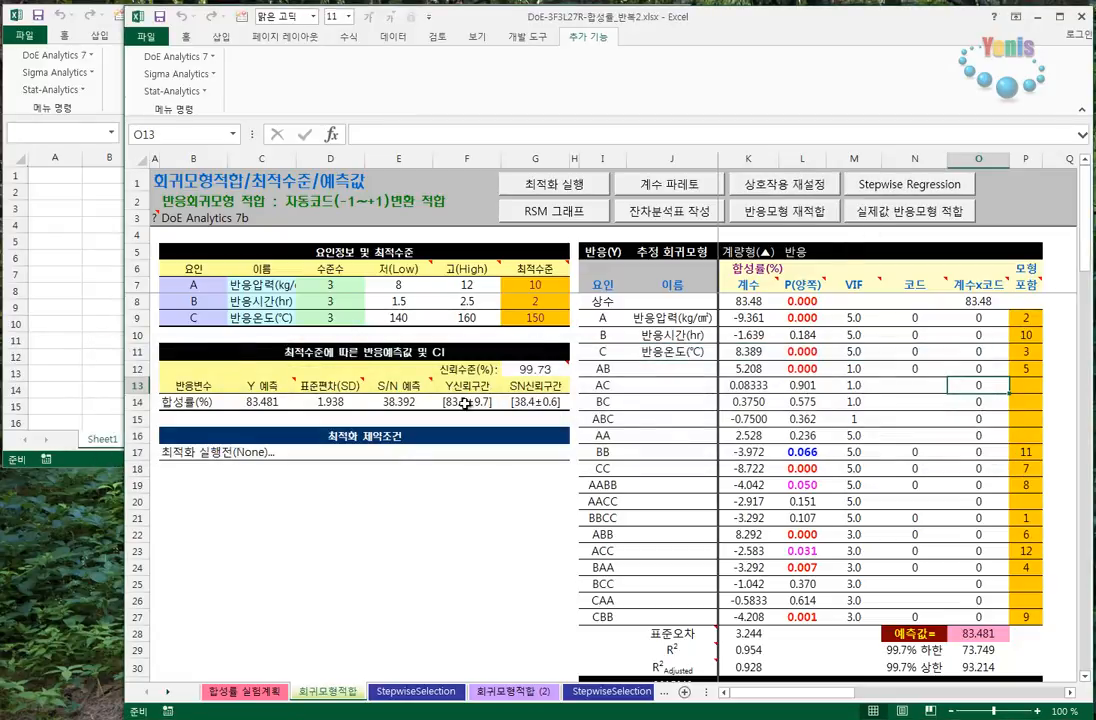
- Try to run the optimization (최적화 실행) on the 회귀모형적합 sheet
left_click(192, 57)
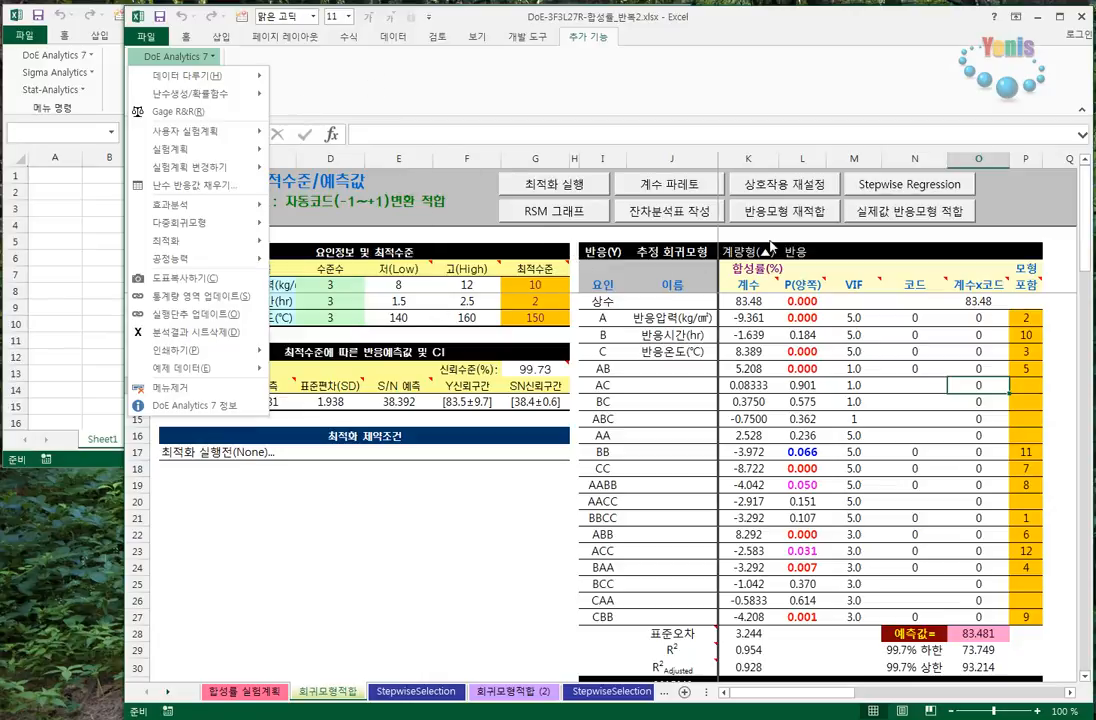
left_click(552, 362)
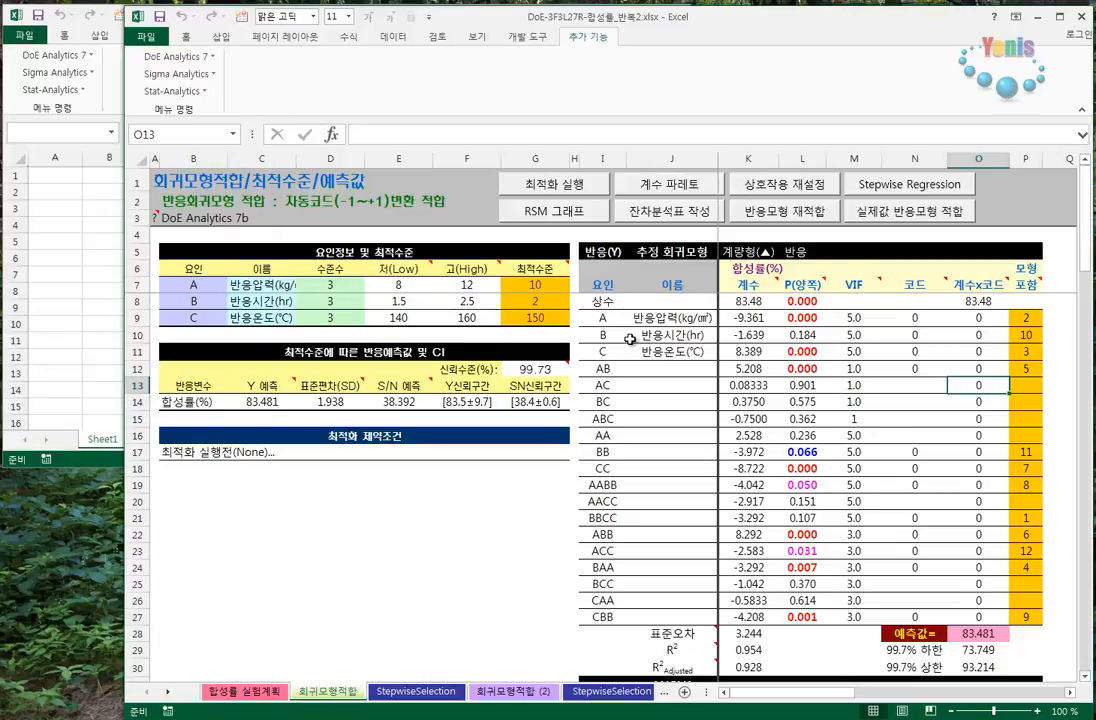
left_click(585, 190)
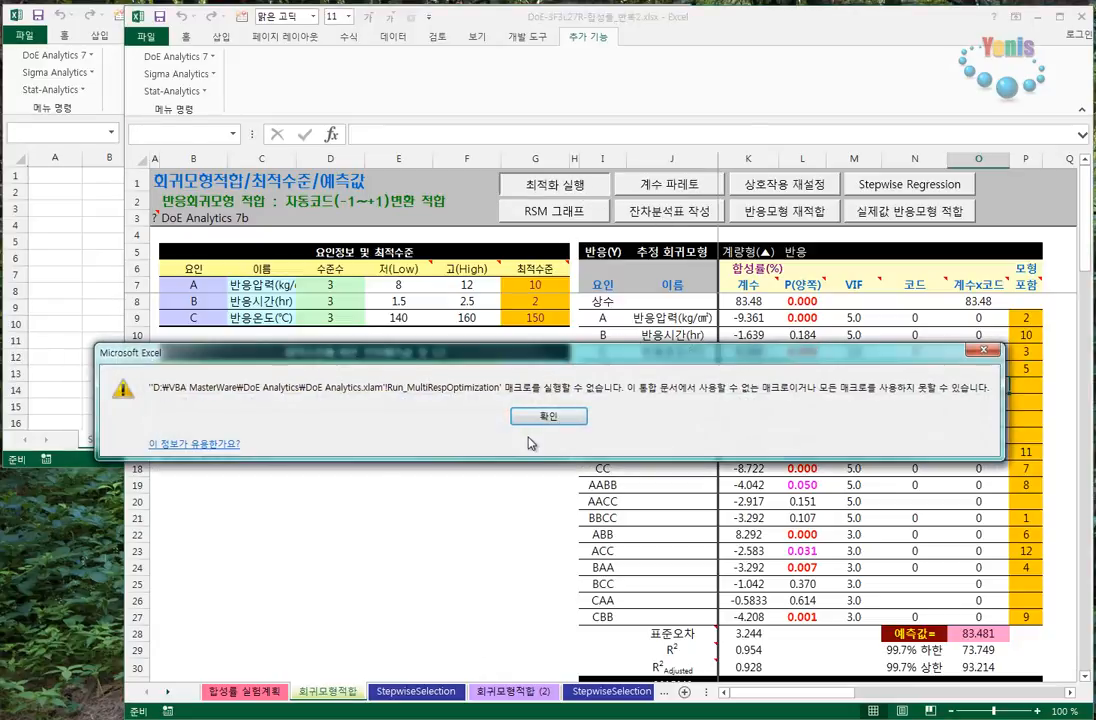
left_click(550, 415)
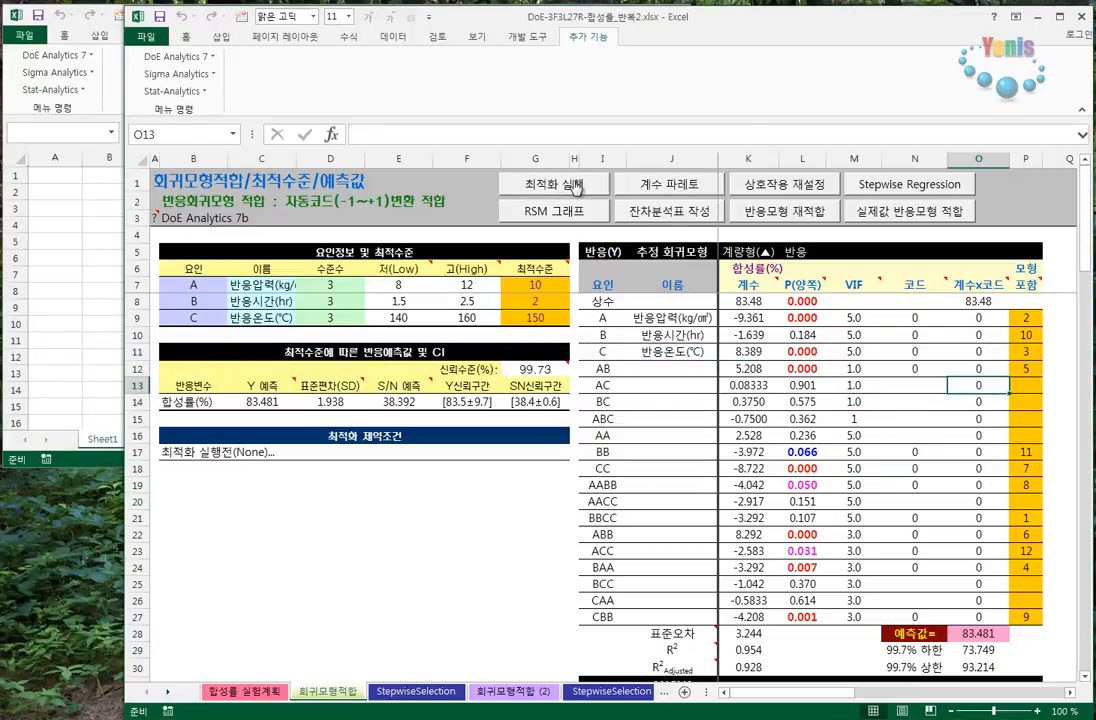
- Run the DoE Analytics 7 command button update (실행단추 업데이트) to repair the workbook's button links
left_click(176, 60)
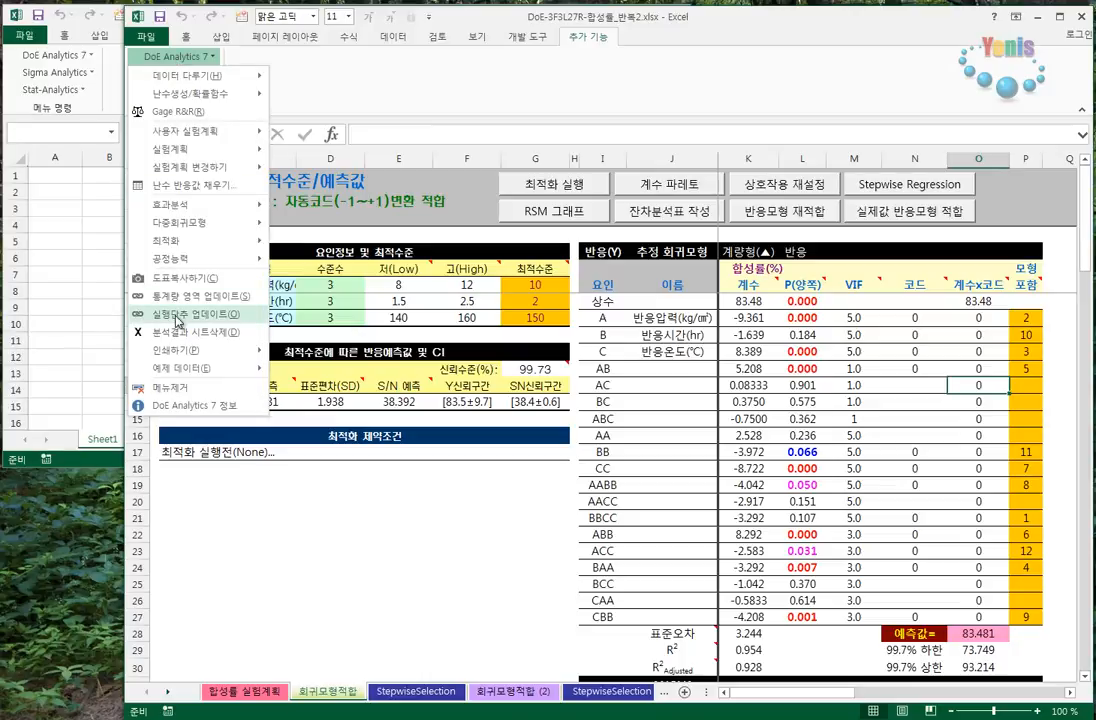
left_click(178, 316)
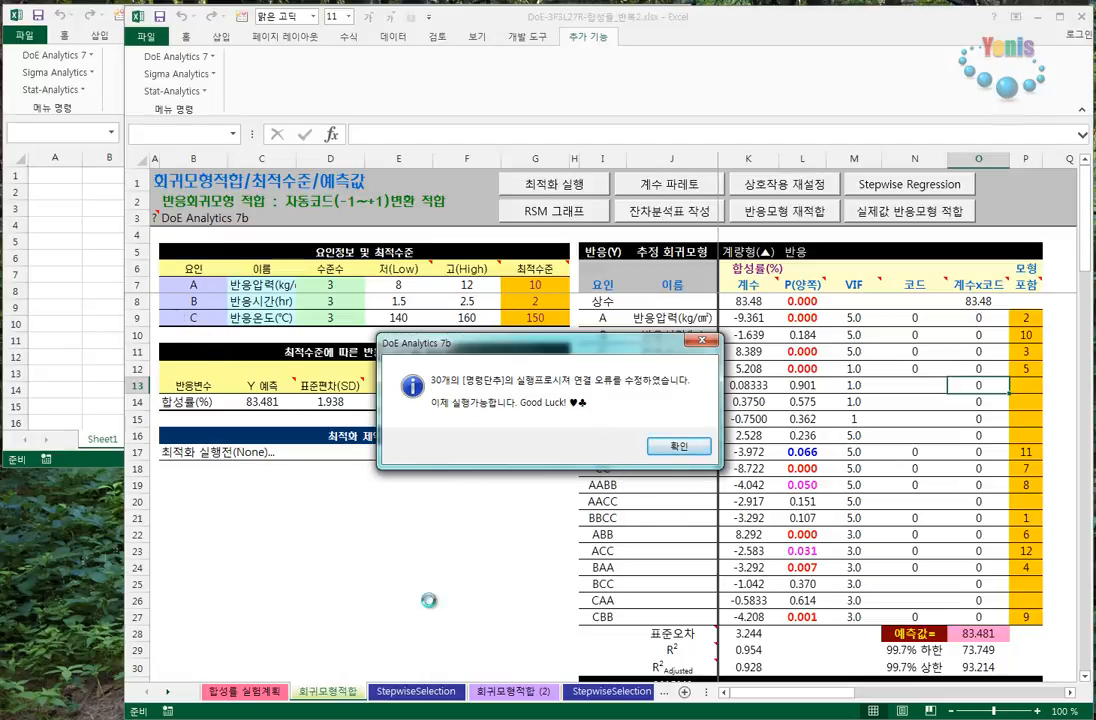
left_click(679, 449)
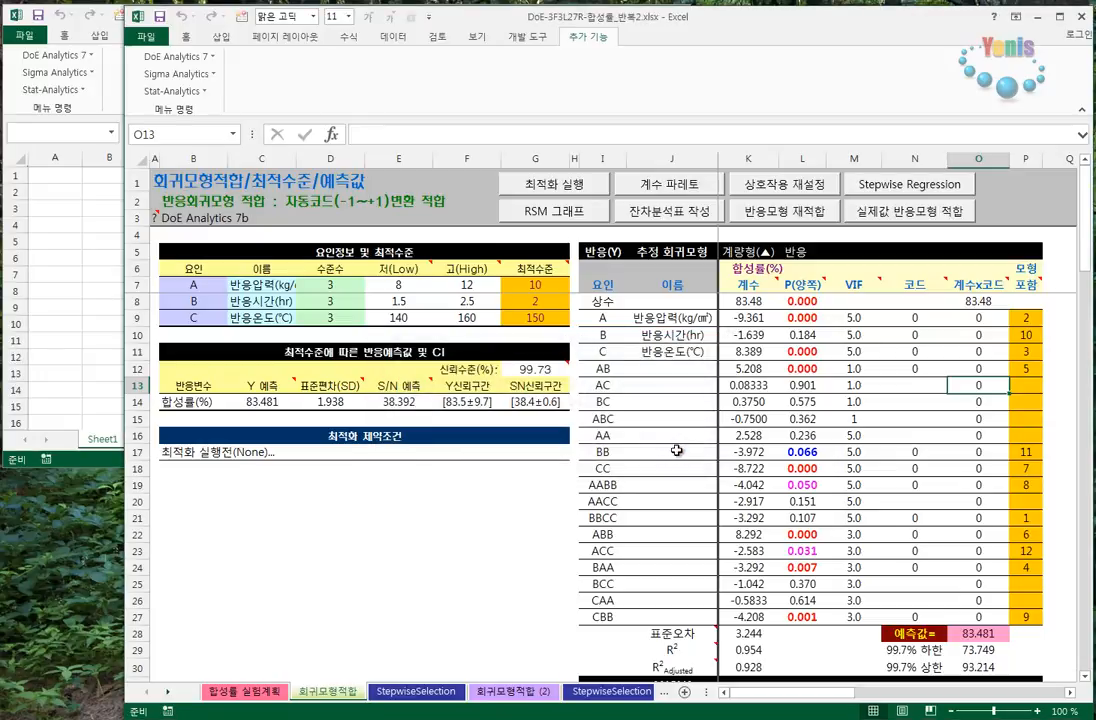
- Create the regression coefficient Pareto chart (계수 파레토) and switch its statistic to 표준편차 and on to S/N Ratio
left_click(657, 184)
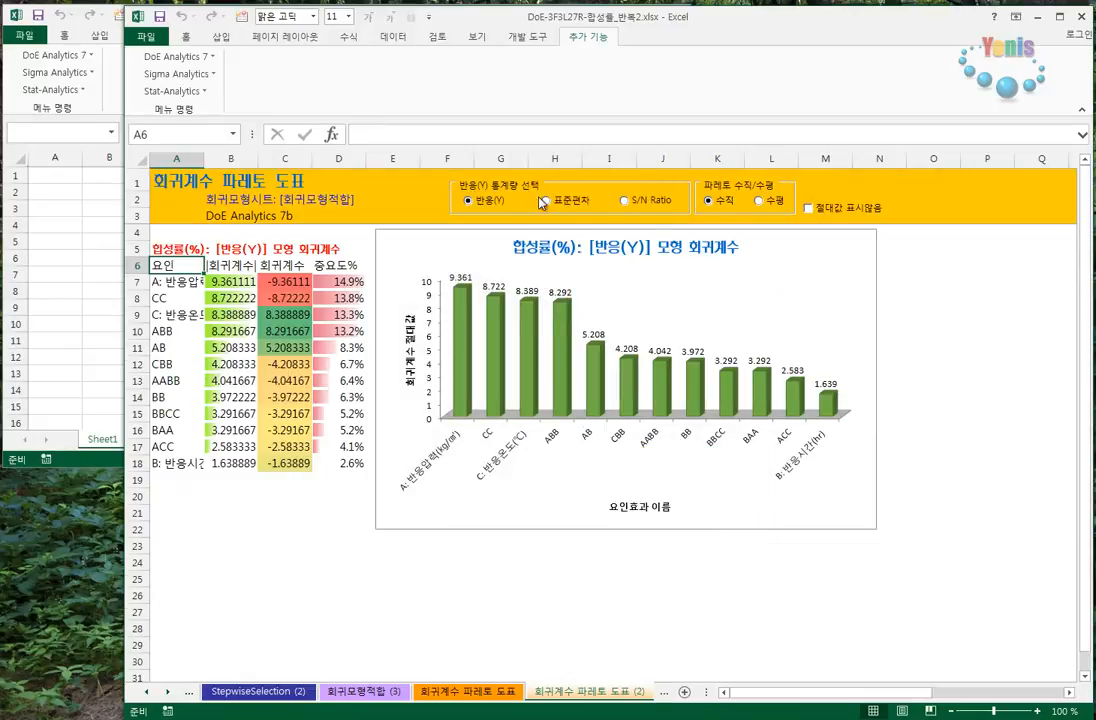
left_click(557, 204)
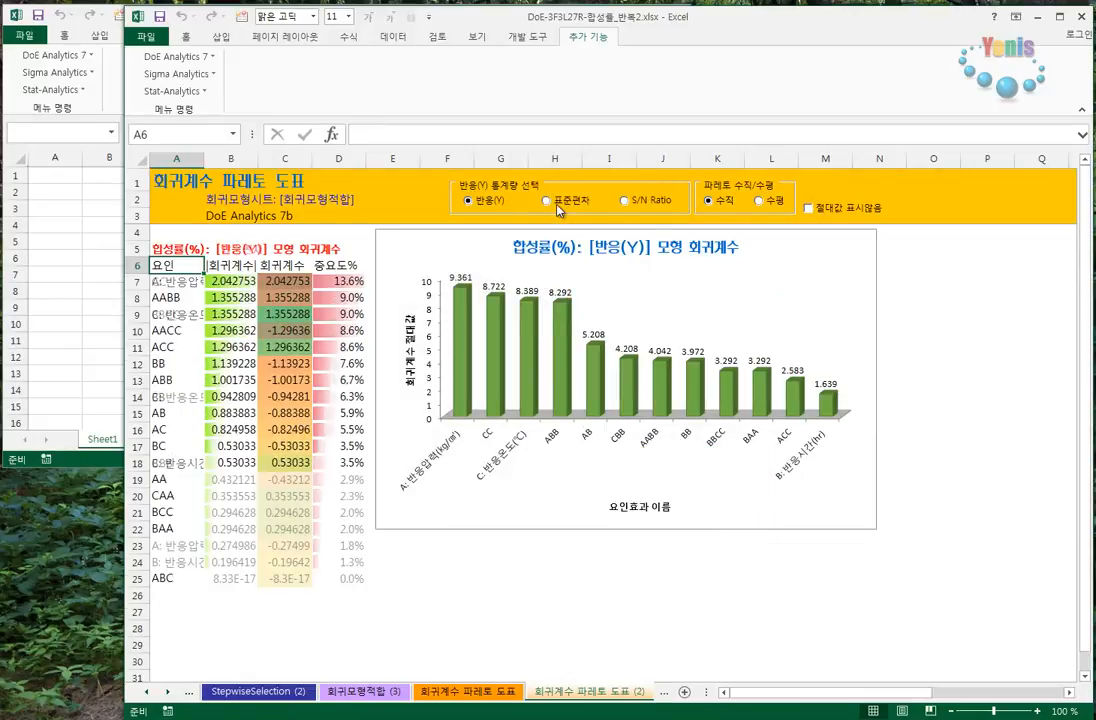
left_click(655, 207)
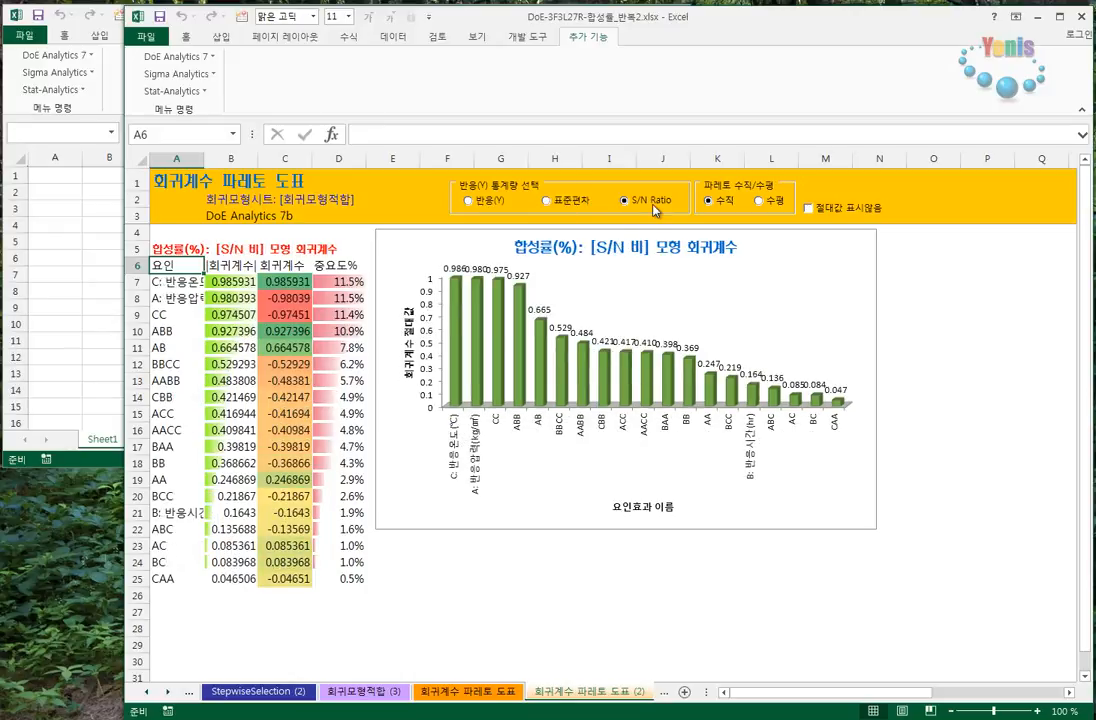
- Redraw the S/N Ratio Pareto chart in vertical (수직) form several times and change it to horizontal (수평)
left_click(729, 206)
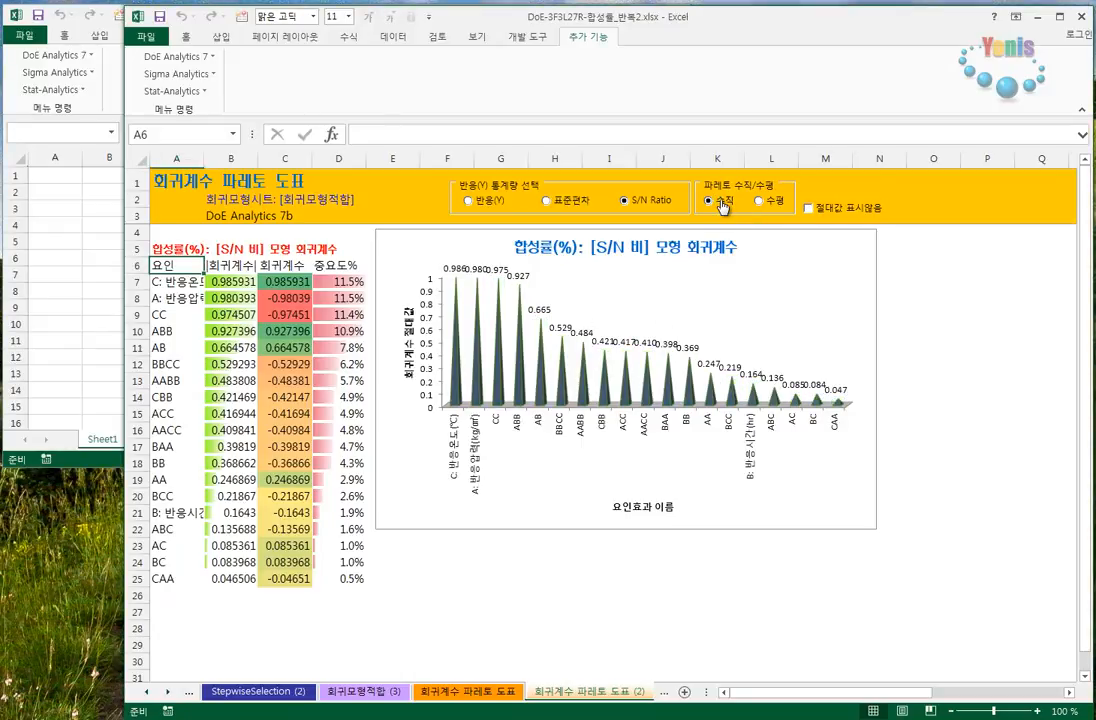
left_click(723, 206)
left_click(723, 206)
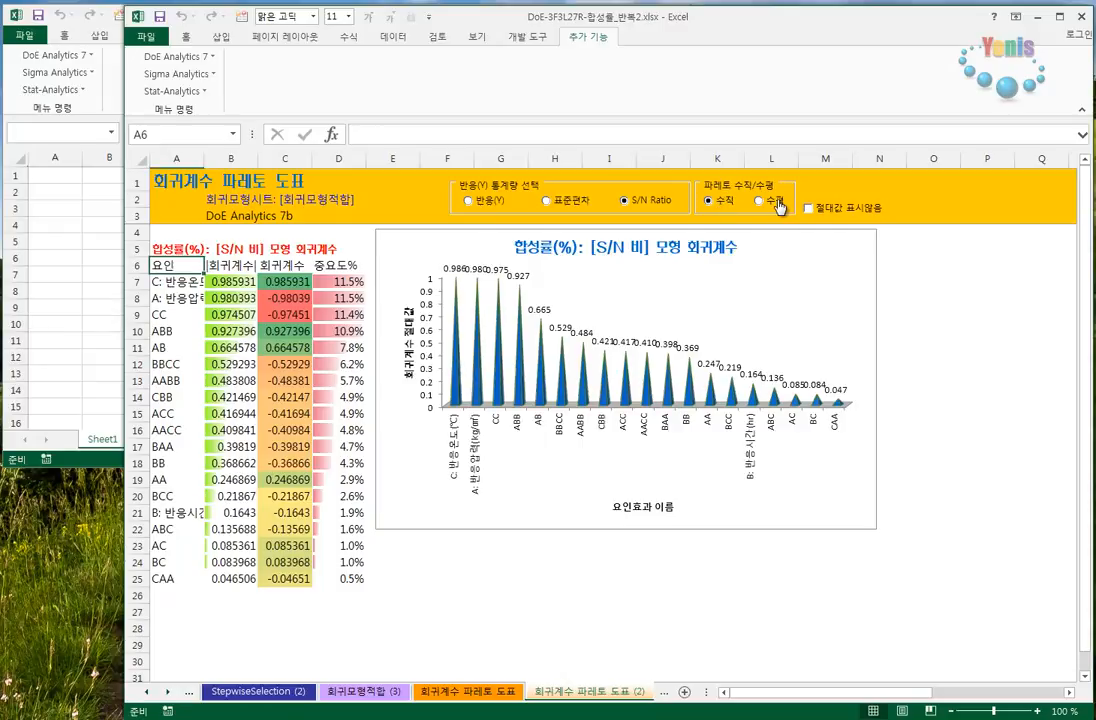
left_click(776, 200)
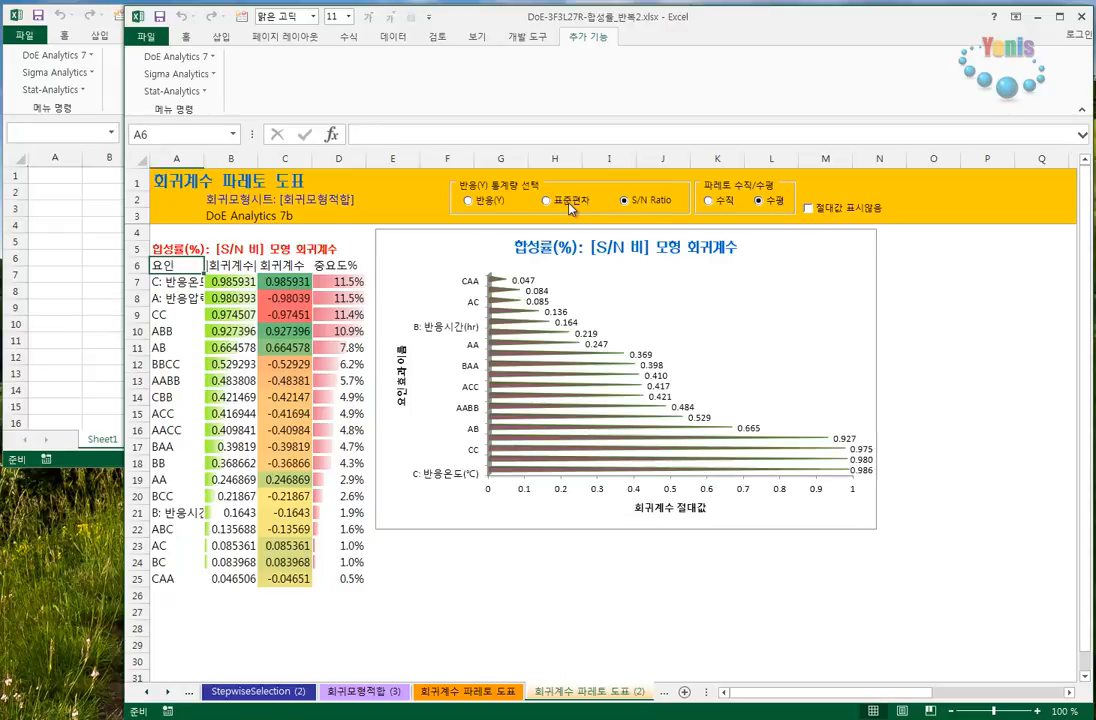
- Show the Pareto chart for 표준편차, and set it to 반응(Y) with vertical (수직) bars
left_click(549, 202)
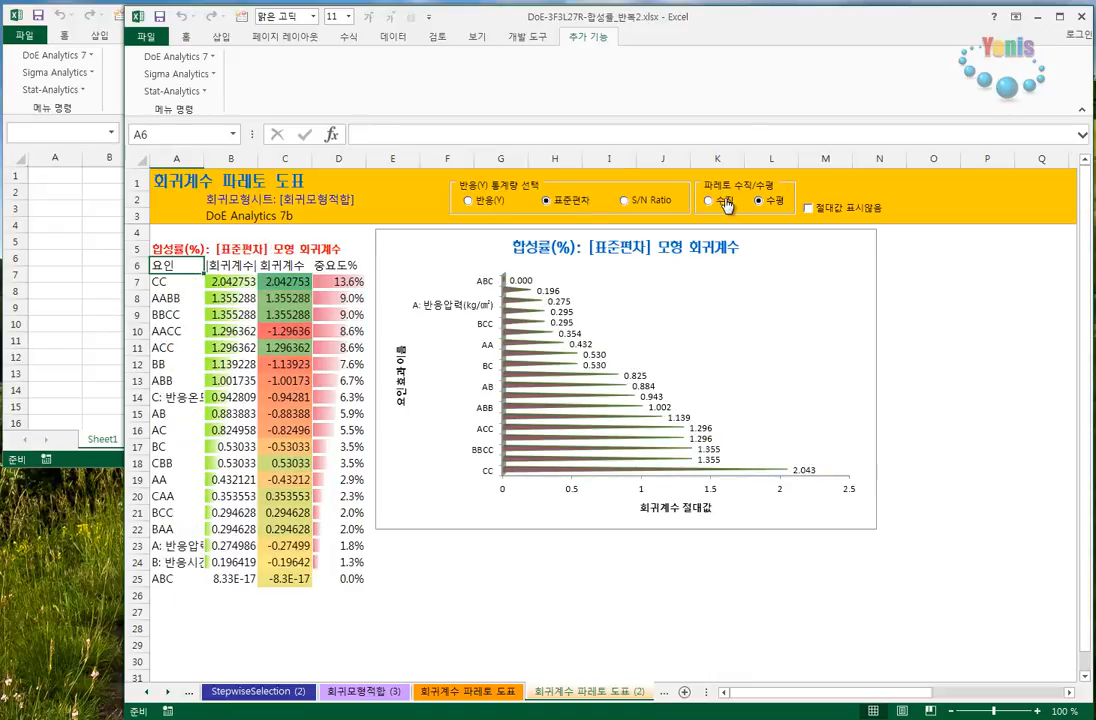
left_click(468, 201)
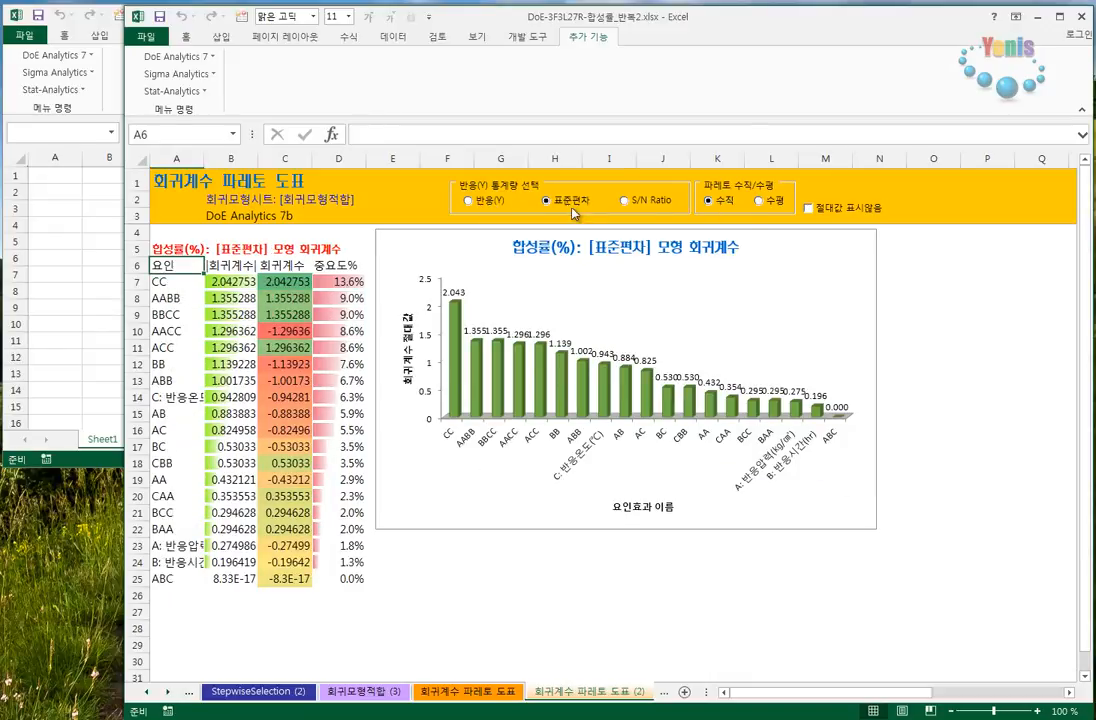
left_click(726, 208)
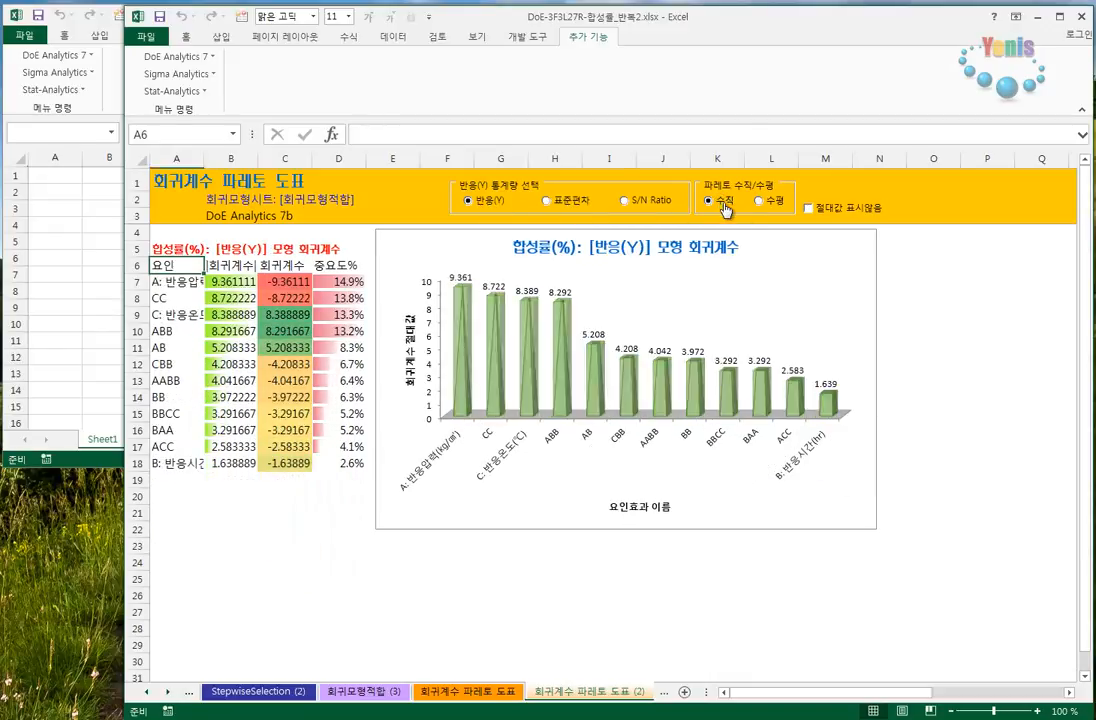
- Show the 반응(Y) Pareto chart with signed coefficients (절대값 표시않음), inspect the 회귀계수 column, and restore absolute values
left_click(849, 212)
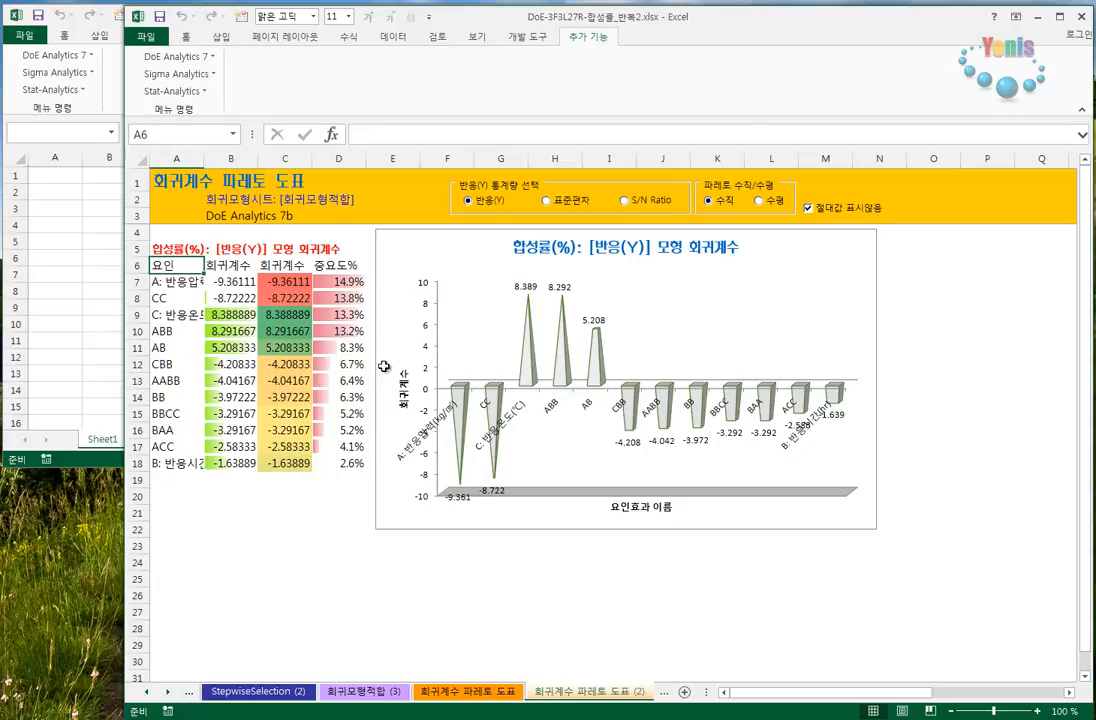
left_click_drag(225, 280, 225, 463)
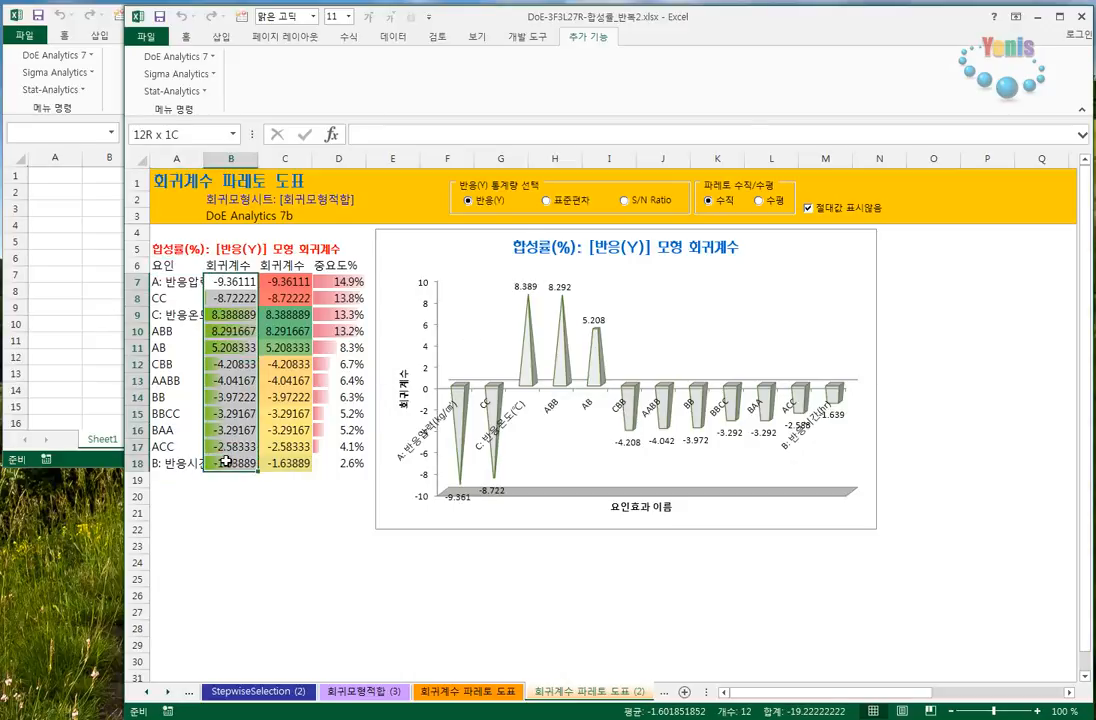
left_click(834, 210)
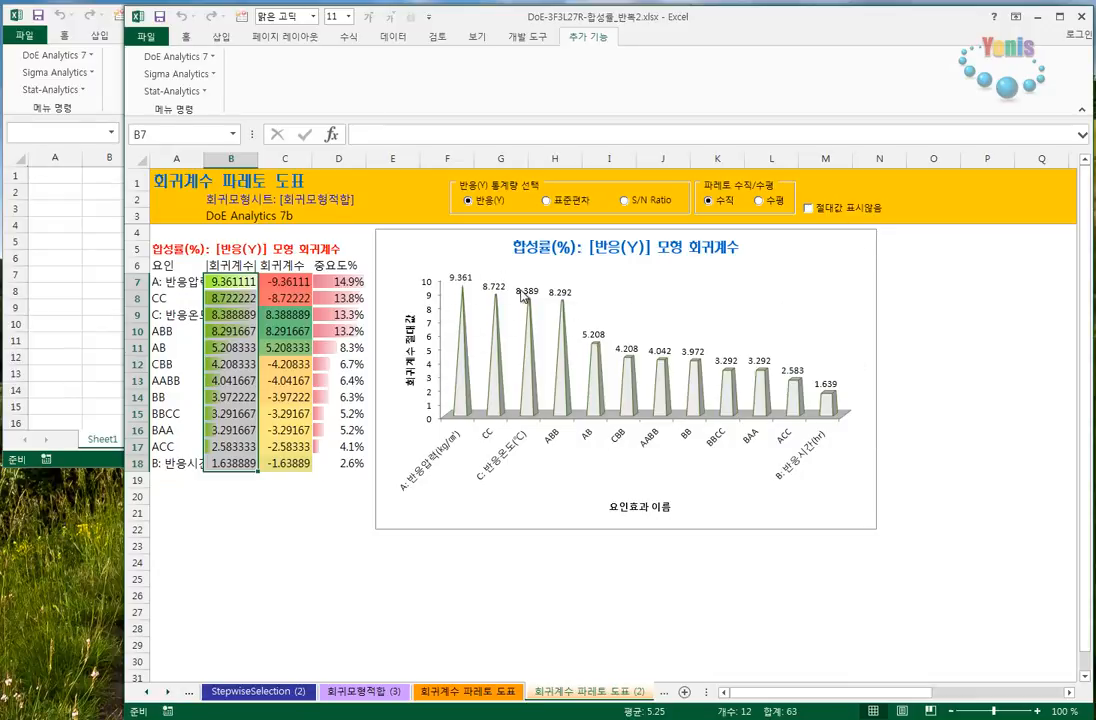
- From the 회귀모형적합 (3) sheet, delete all analysis result sheets except the experiment design with 분석결과 시트삭제
left_click(362, 694)
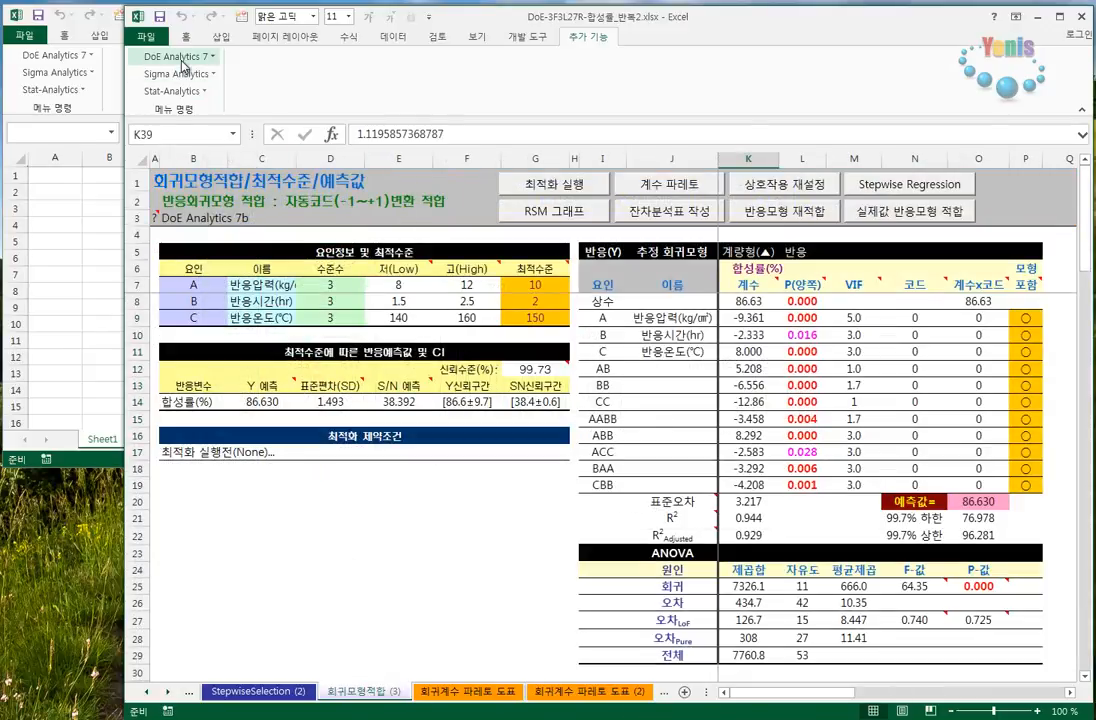
left_click(157, 55)
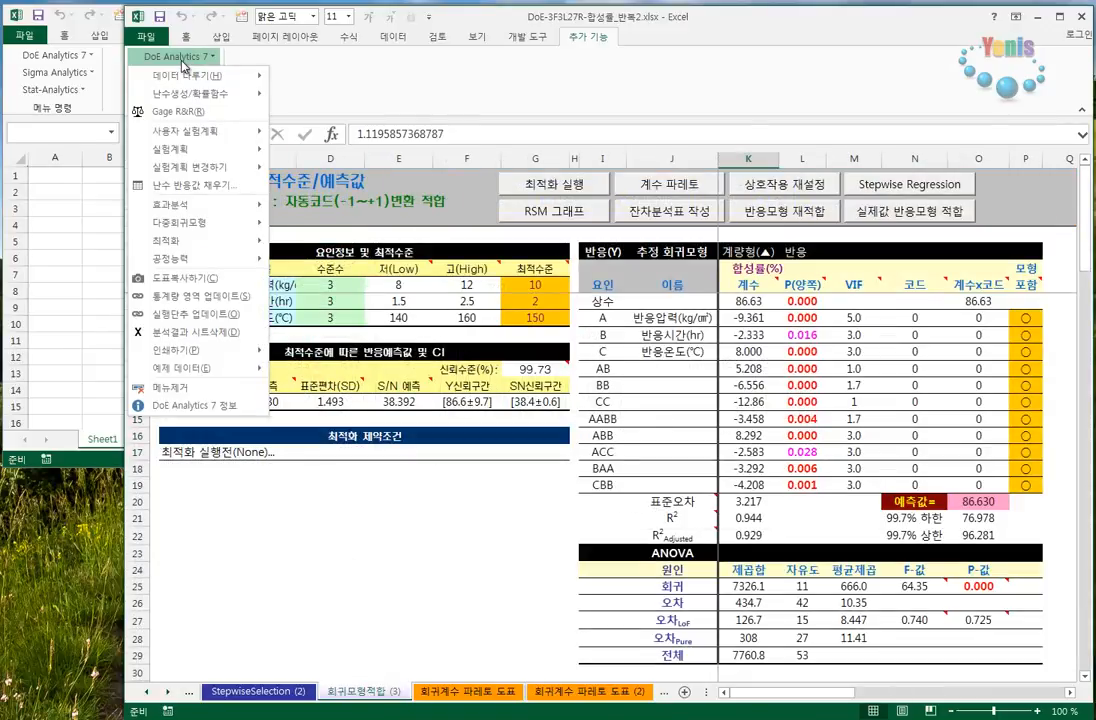
left_click(197, 332)
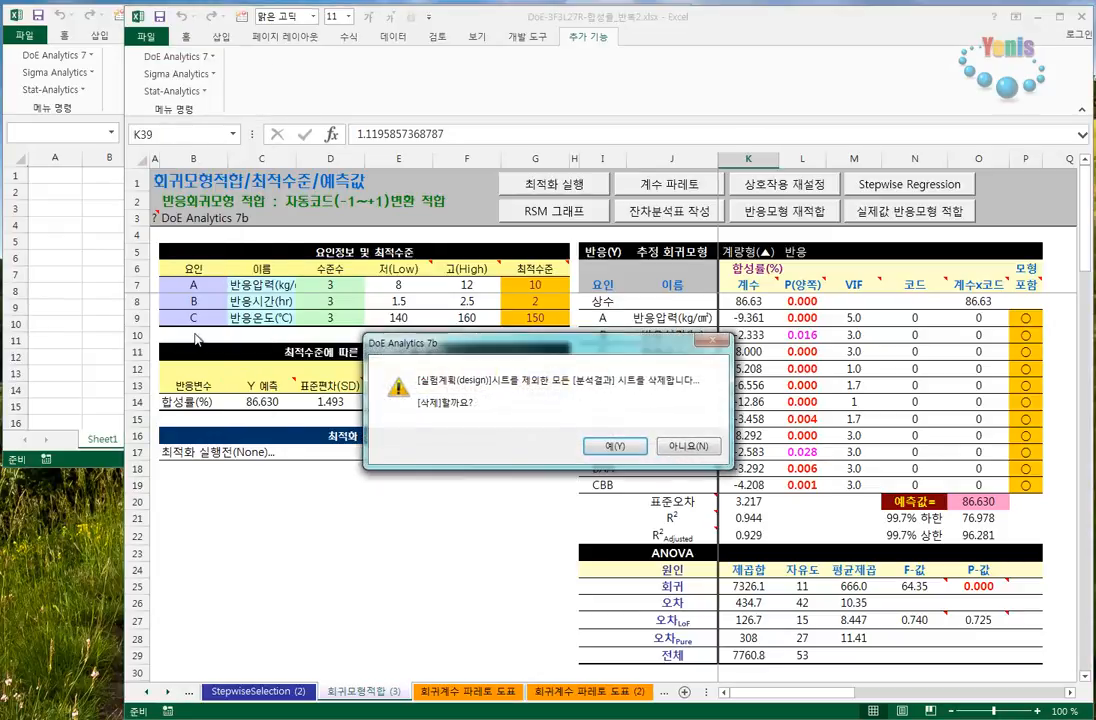
left_click(614, 446)
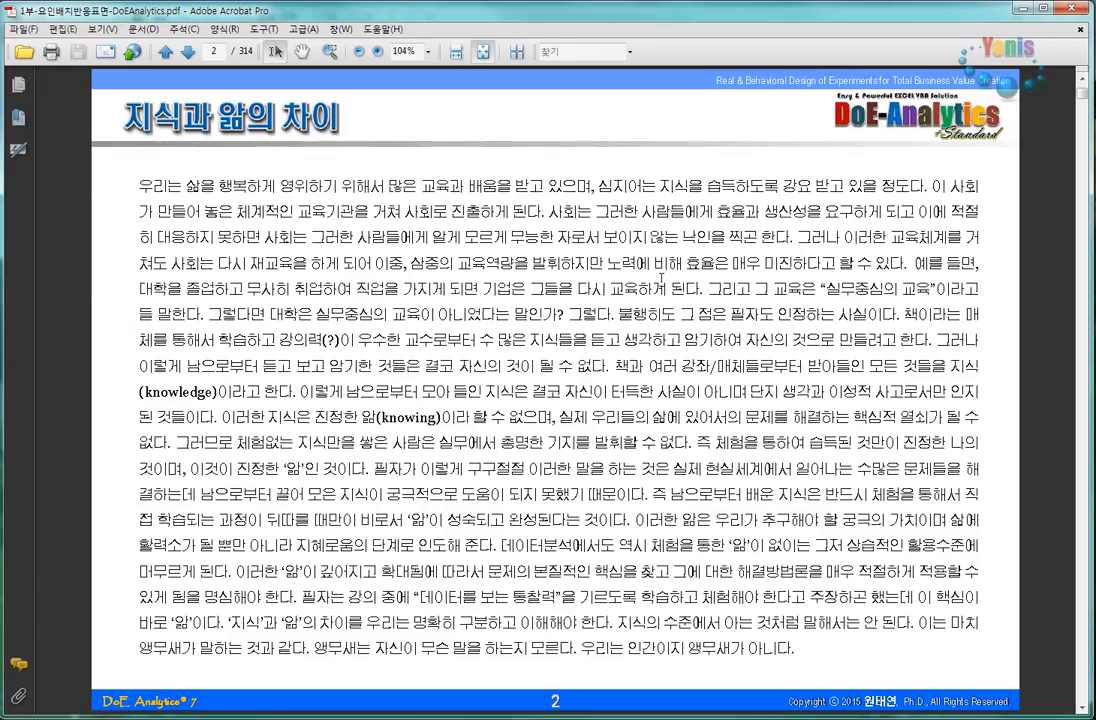
- In the 1부-요인배지반응표면-DoEAnalytics.pdf document in Adobe Acrobat, go to page 10, DoE Analytics의 분석방법 연계표
scroll(661, 281, "down", 5)
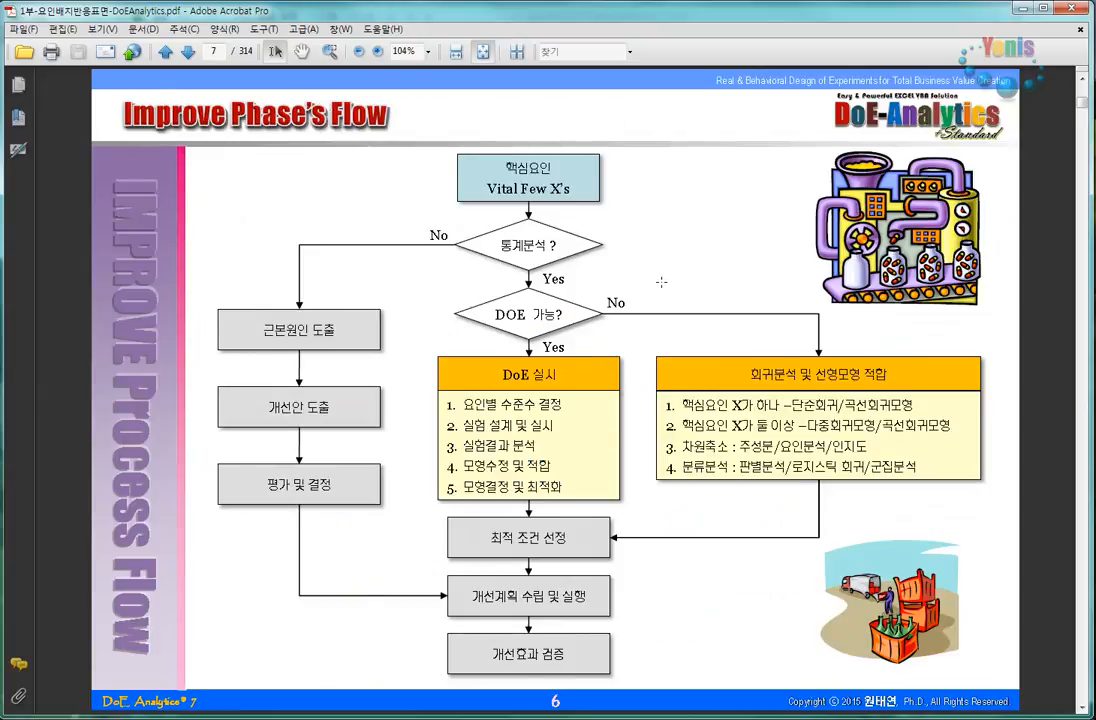
scroll(661, 281, "down", 2)
scroll(661, 282, "down", 1)
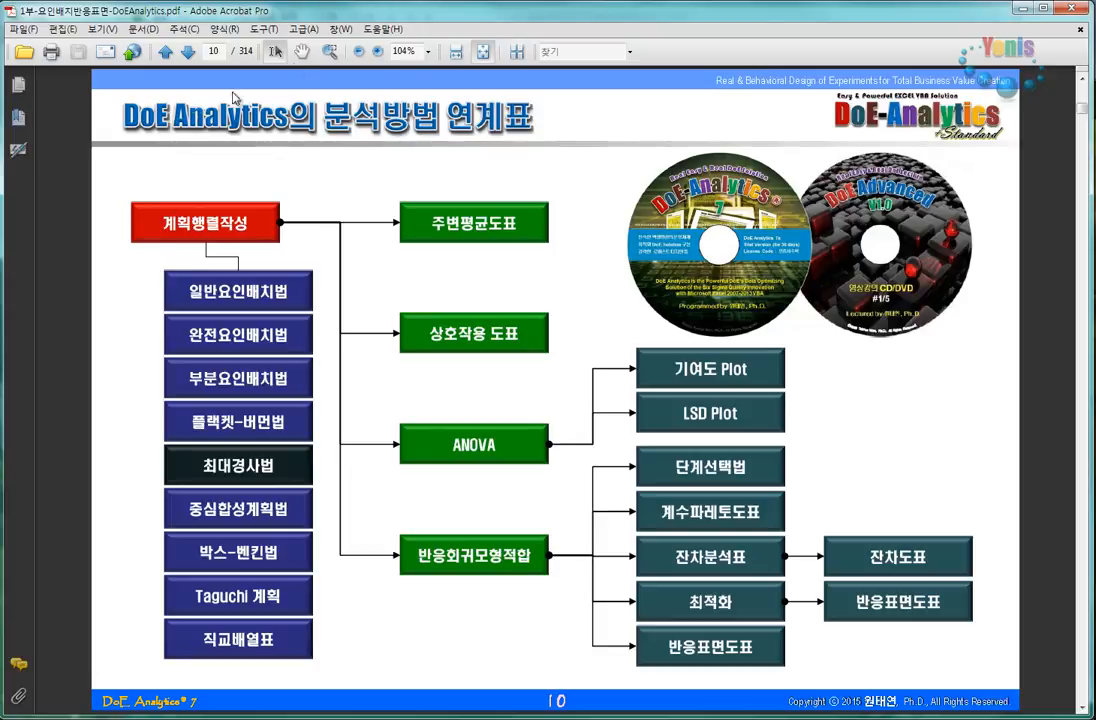
- Check-mark 일반요인배치법 in blue pen, and 주변평균도표, 상호작용 도표, ANOVA, 기여도 Plot and LSD Plot in red pen
left_click_drag(138, 265, 162, 258)
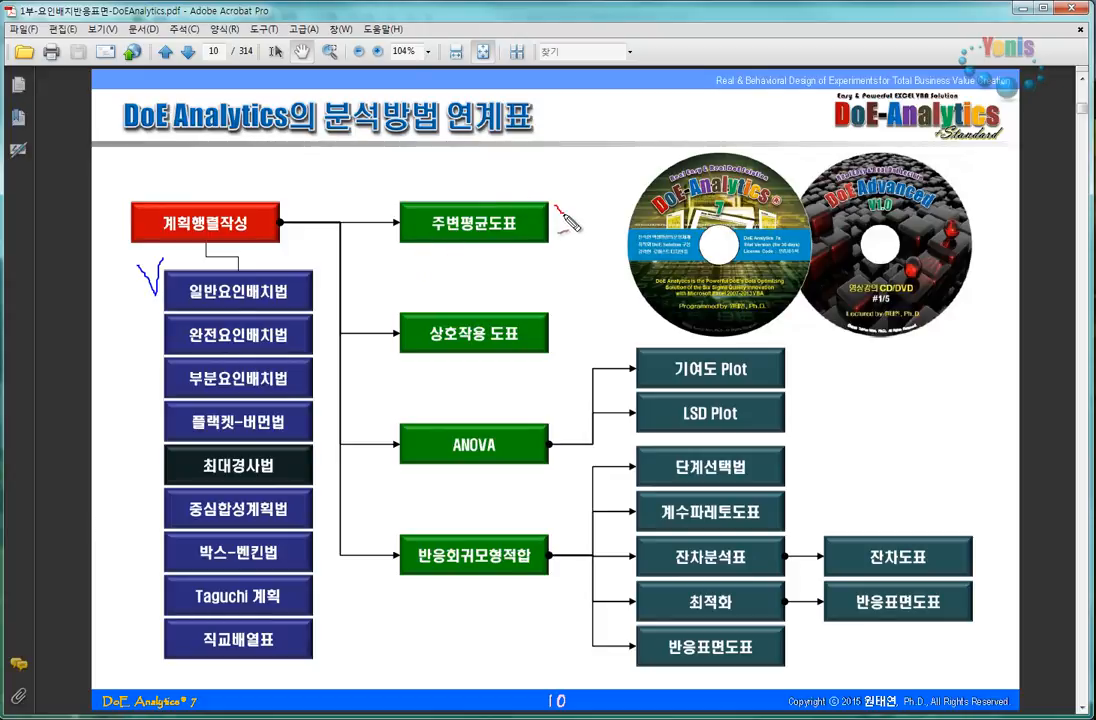
left_click_drag(556, 207, 570, 207)
left_click_drag(552, 310, 566, 325)
mouse_move(548, 413)
left_mouse_down()
mouse_move(556, 432)
mouse_move(564, 410)
left_mouse_up()
left_click_drag(552, 476, 561, 473)
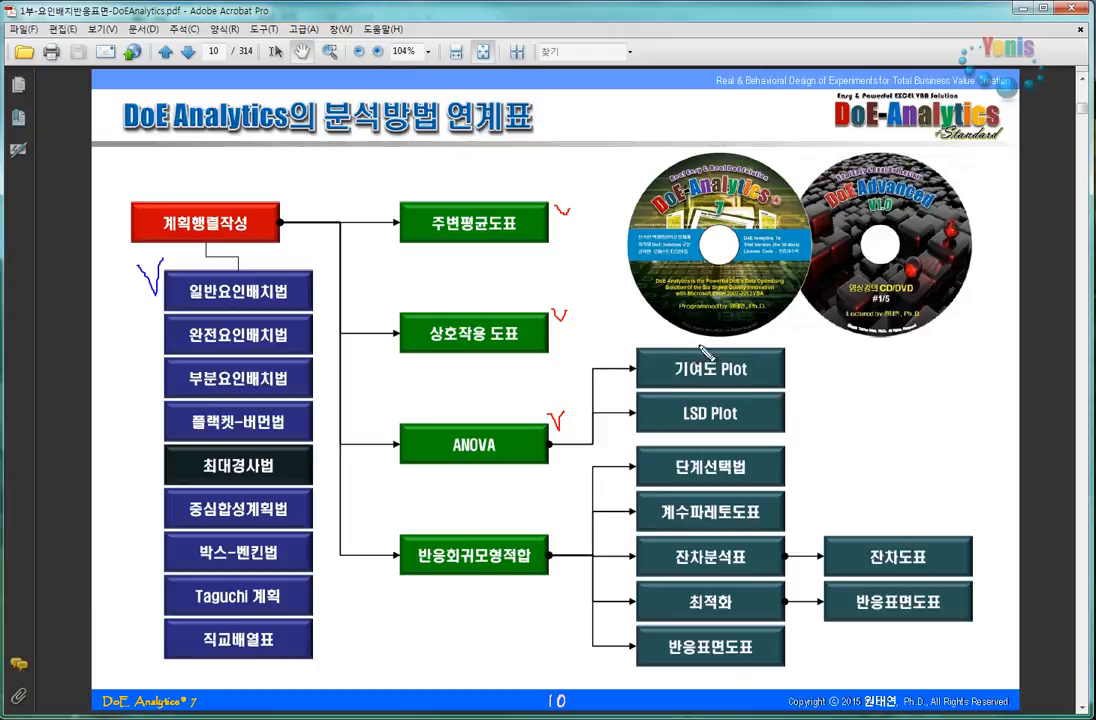
left_click_drag(790, 350, 802, 347)
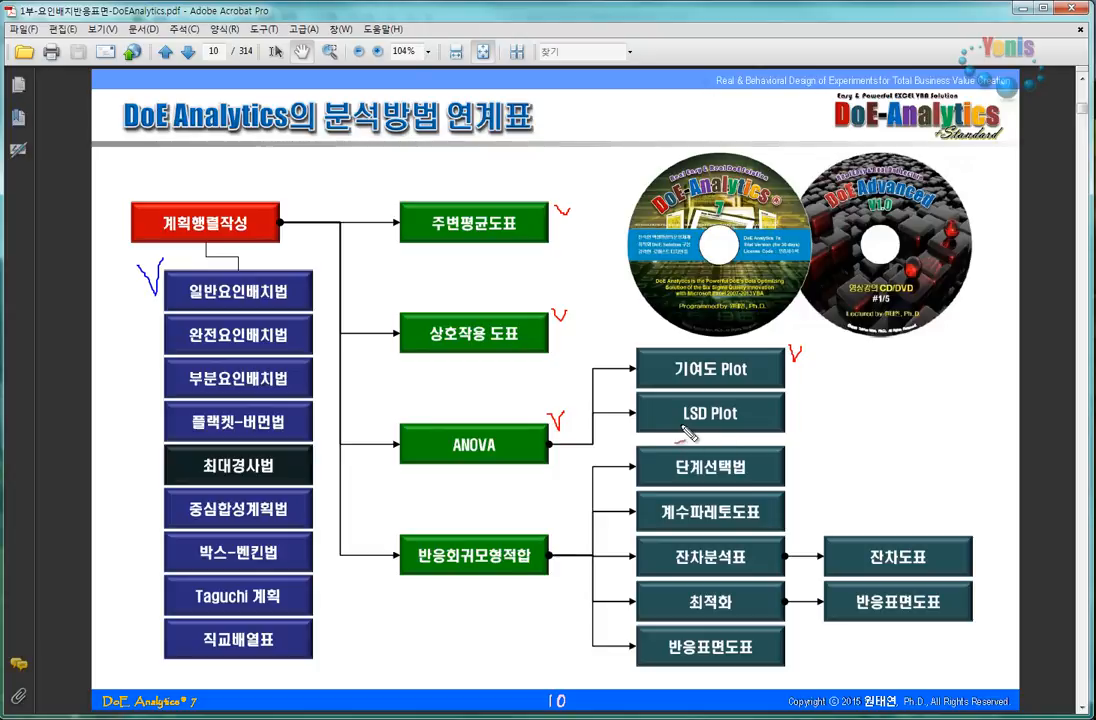
left_click_drag(797, 398, 813, 389)
- Underline the 반응회귀모형적합 box in red pen and add emphasis marks above its upper-right corner
left_click_drag(418, 578, 530, 576)
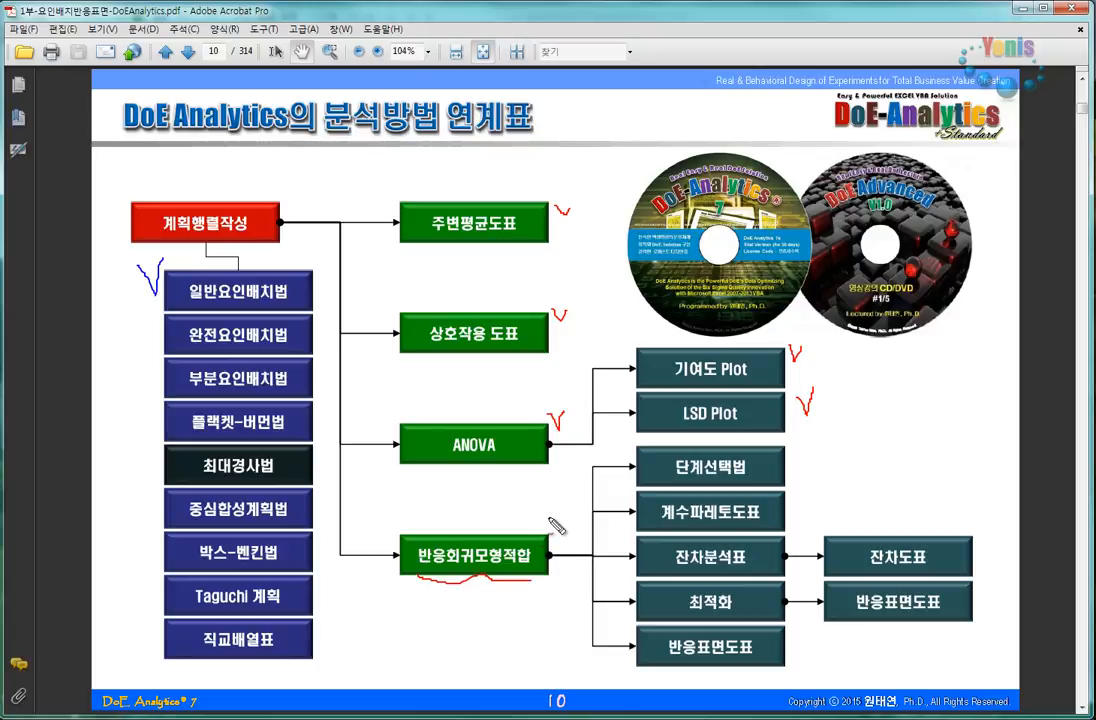
mouse_move(549, 509)
left_mouse_down()
mouse_move(555, 519)
mouse_move(557, 510)
mouse_move(528, 536)
mouse_move(548, 529)
left_mouse_up()
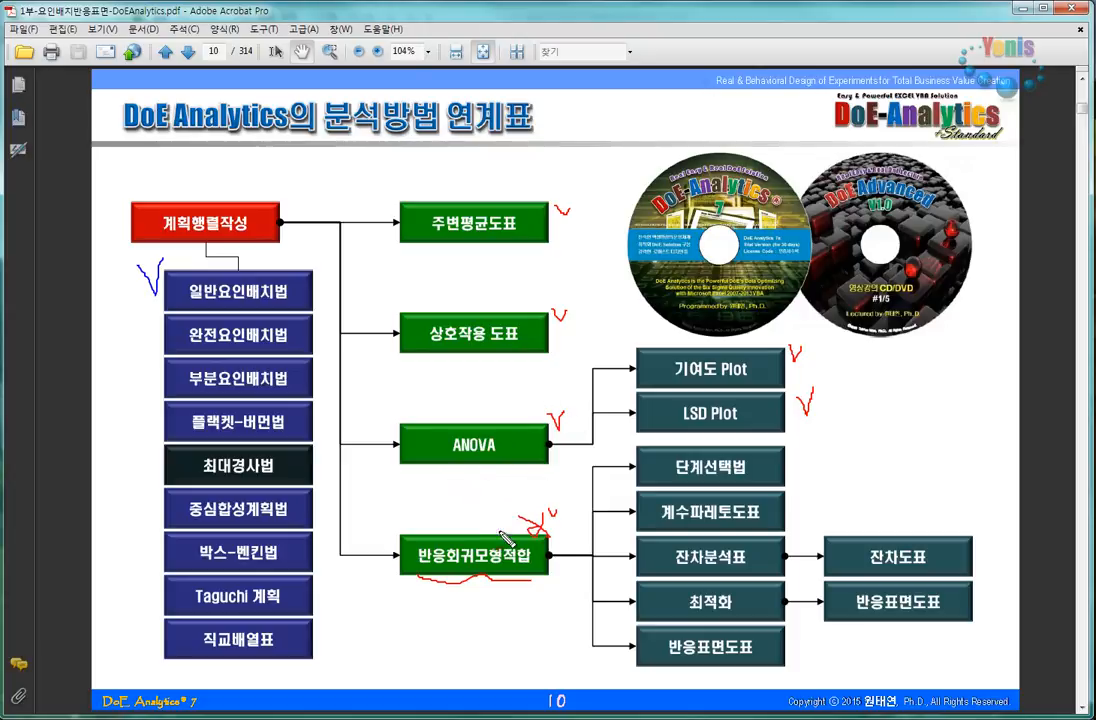
mouse_move(505, 471)
left_mouse_down()
mouse_move(503, 544)
mouse_move(507, 521)
left_mouse_up()
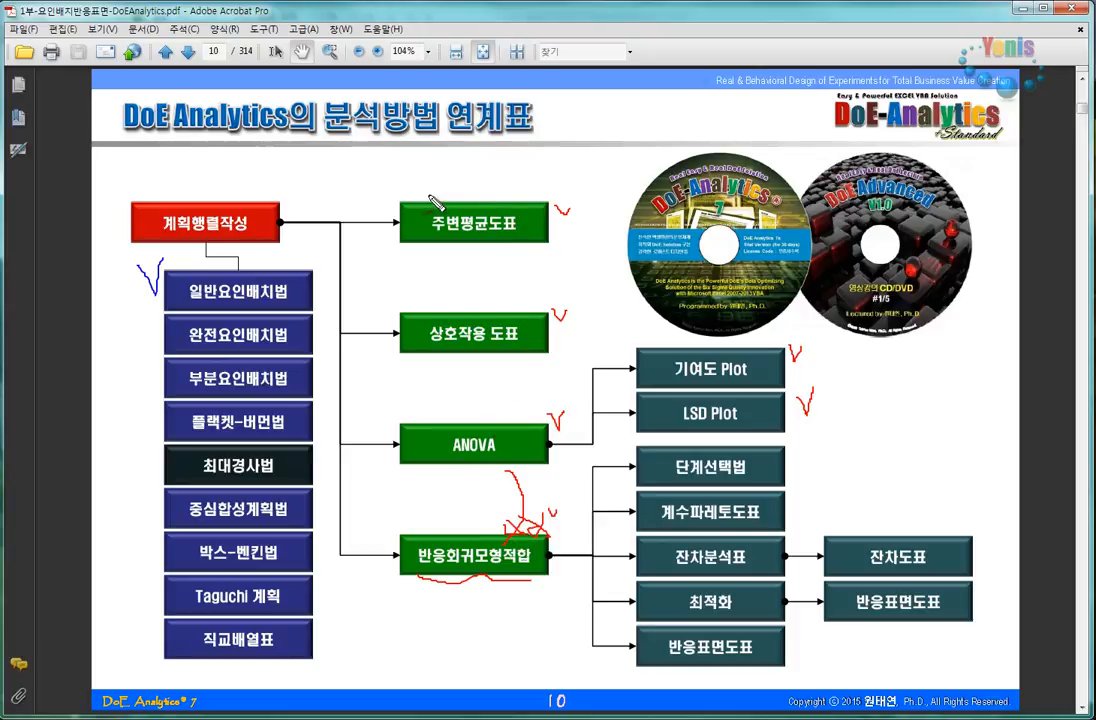
- Add red pen check marks where the arrows enter the 주변평균도표, 상호작용 도표 and ANOVA boxes
left_click_drag(378, 197, 391, 222)
left_click(363, 300)
left_click_drag(375, 340, 397, 313)
mouse_move(372, 410)
left_mouse_down()
mouse_move(388, 426)
mouse_move(403, 411)
left_mouse_up()
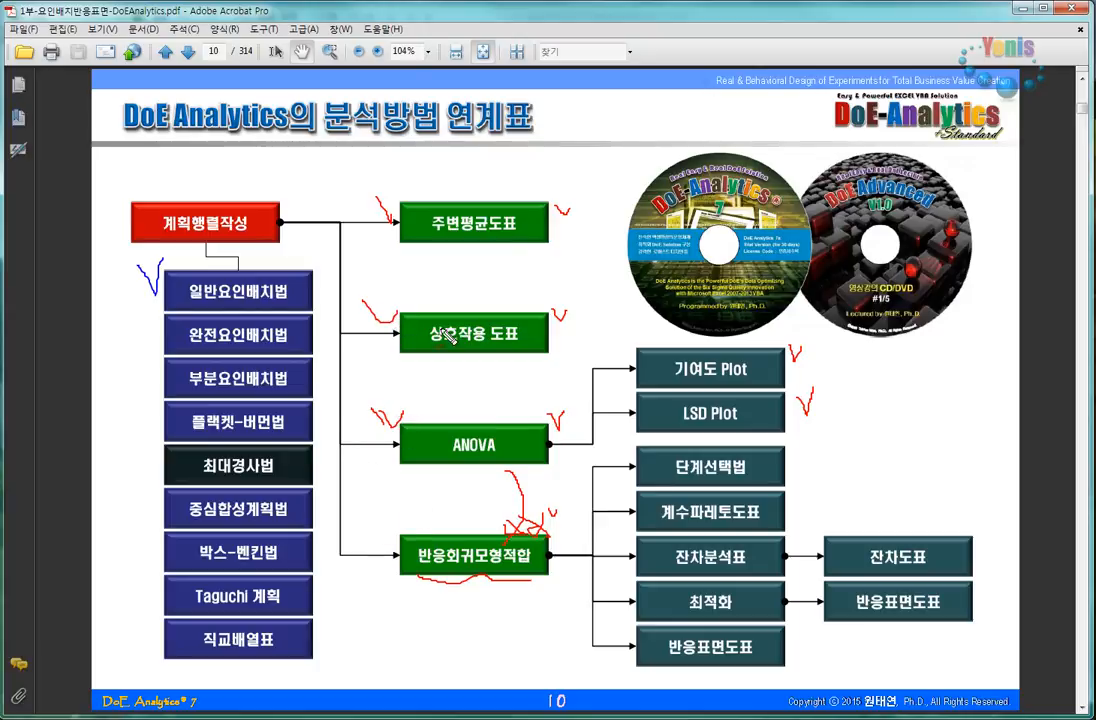
- Cross out the 주변평균도표, 상호작용 도표 and ANOVA boxes in red pen and circle the 반응회귀모형적합 box
left_click_drag(557, 169, 464, 459)
left_click_drag(439, 204, 519, 429)
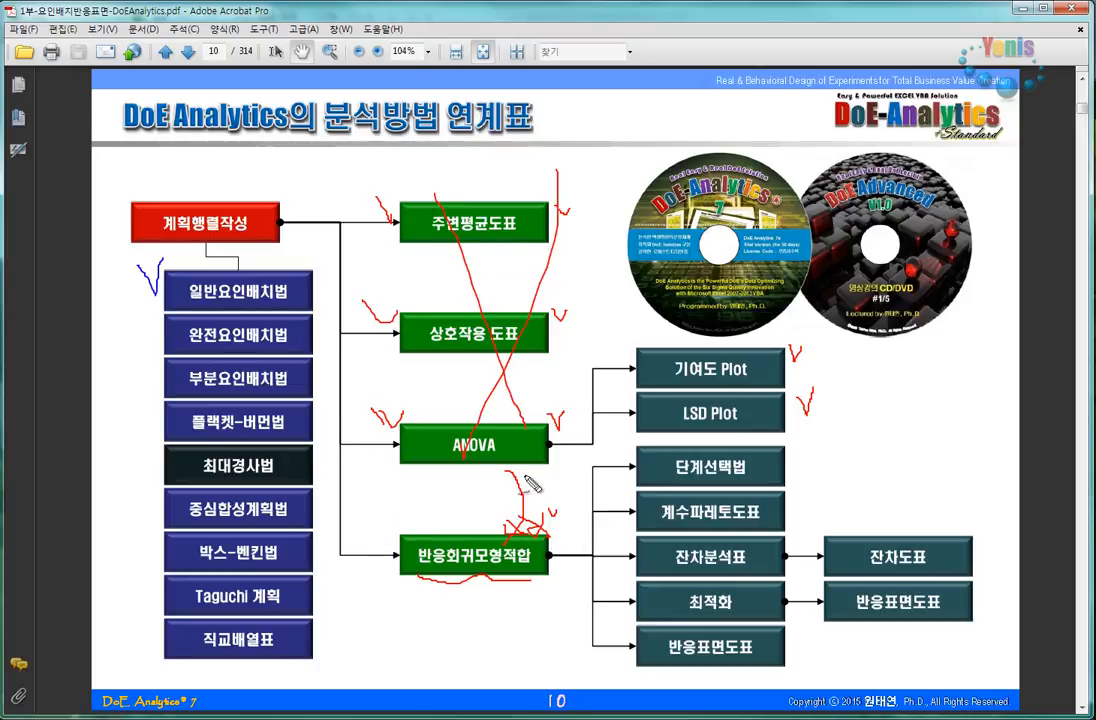
mouse_move(533, 497)
left_mouse_down()
mouse_move(421, 519)
mouse_move(408, 619)
mouse_move(567, 582)
mouse_move(508, 490)
left_mouse_up()
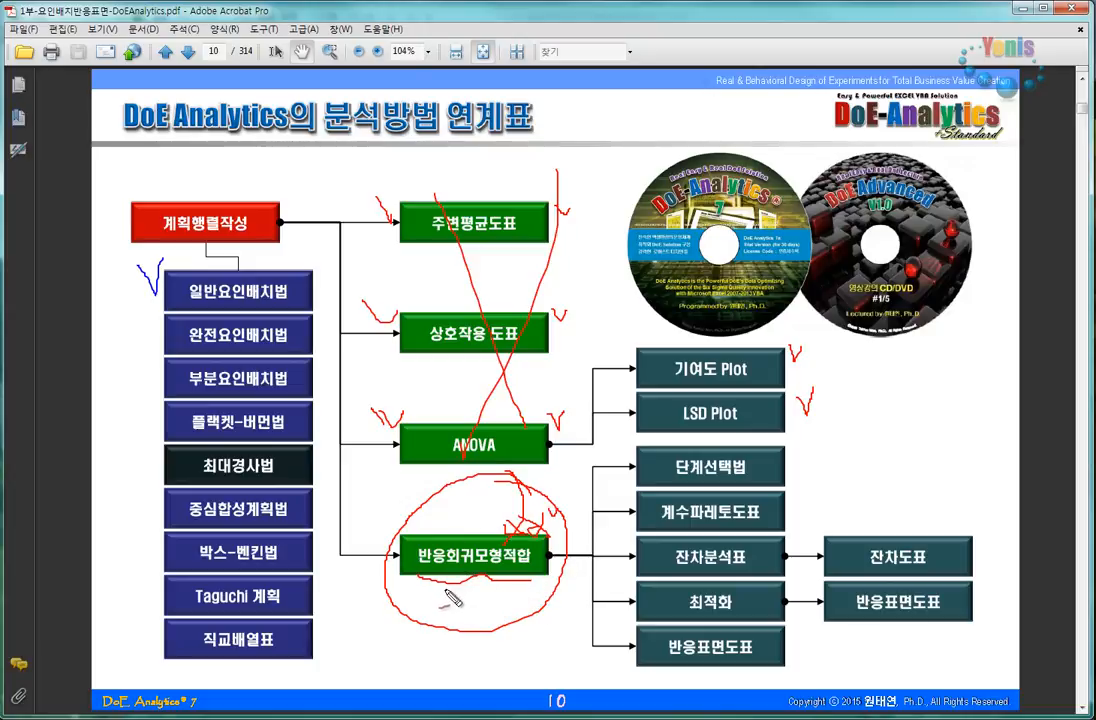
mouse_move(538, 263)
left_mouse_down()
mouse_move(560, 316)
mouse_move(528, 367)
mouse_move(548, 462)
mouse_move(571, 490)
left_mouse_up()
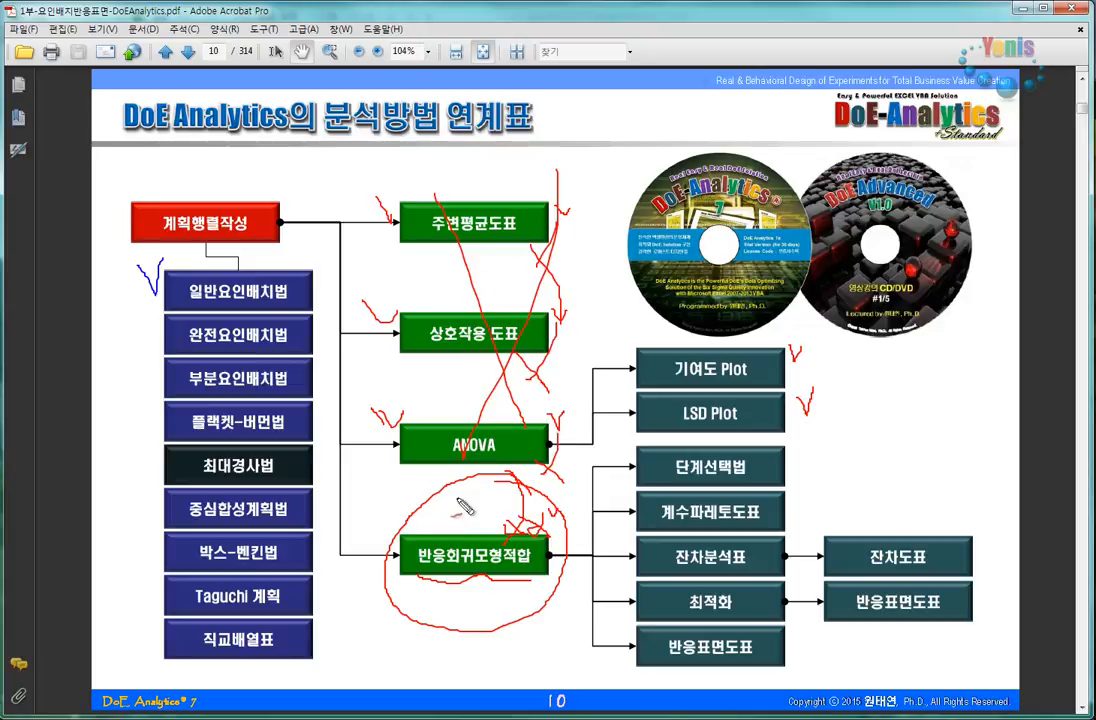
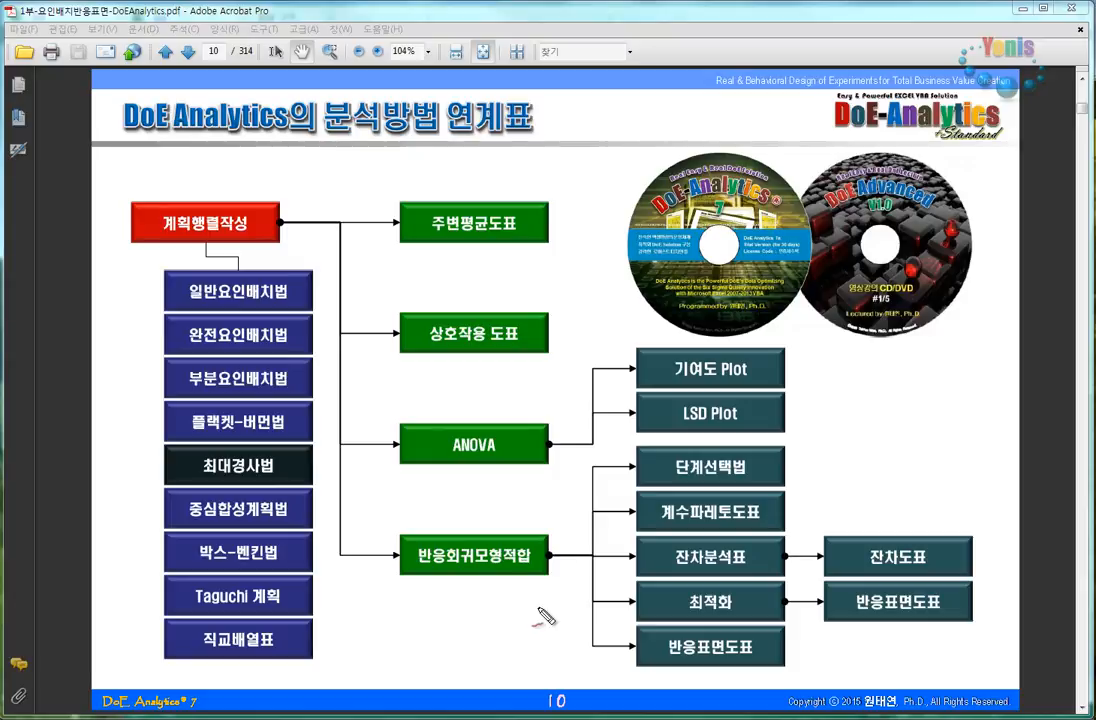
- Add a red pen check mark above the 반응회귀모형적합 box and a wavy red underline beneath it
mouse_move(501, 506)
left_mouse_down()
mouse_move(514, 522)
mouse_move(545, 516)
left_mouse_up()
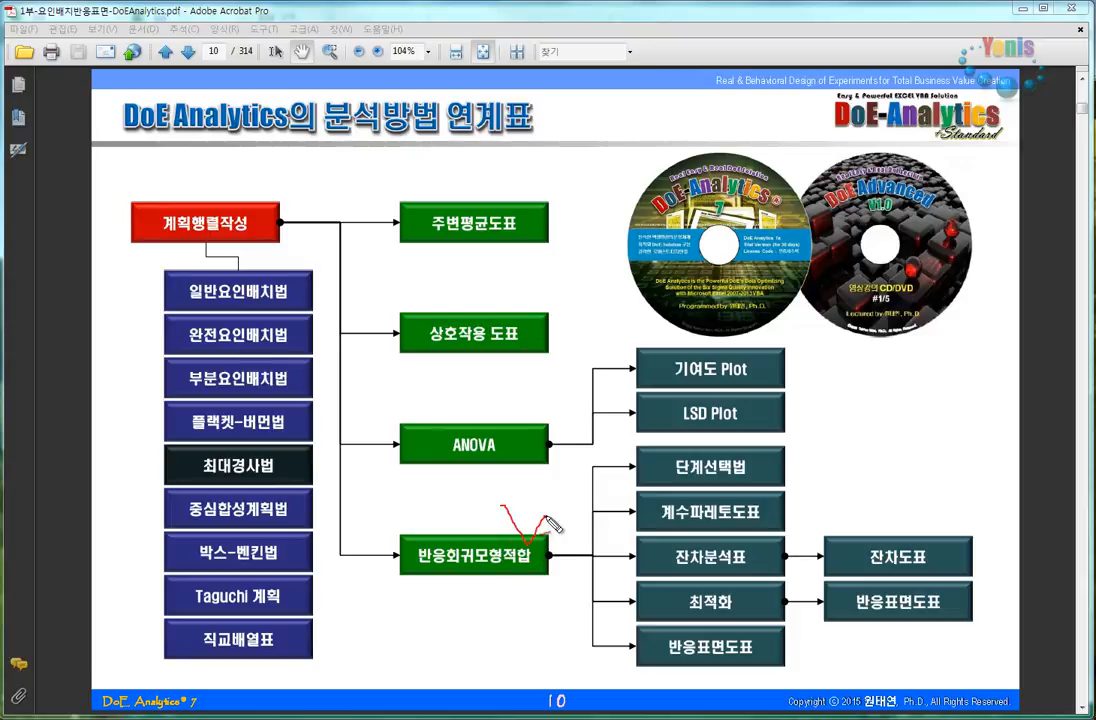
mouse_move(420, 578)
left_mouse_down()
mouse_move(432, 590)
mouse_move(572, 576)
left_mouse_up()
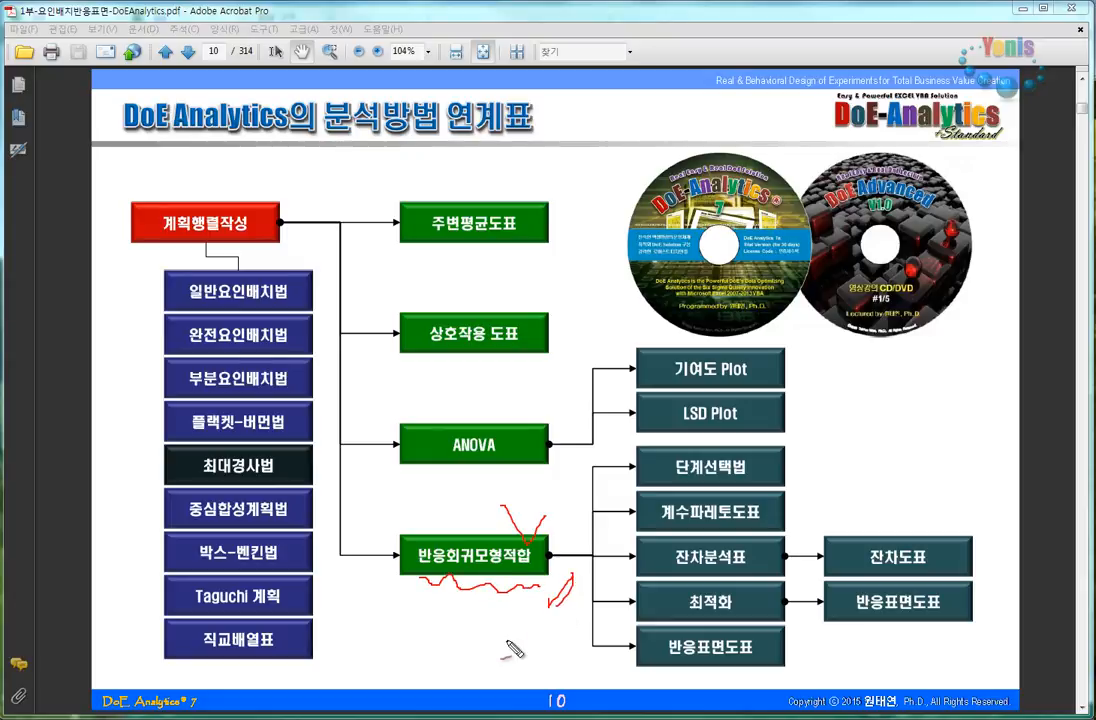
- Switch to the DoE-3F3L27R-합성률_반복2.xlsx workbook in Excel and create the 주변평균도표 from the DoE Analytics 7 effect analysis
left_click(1022, 10)
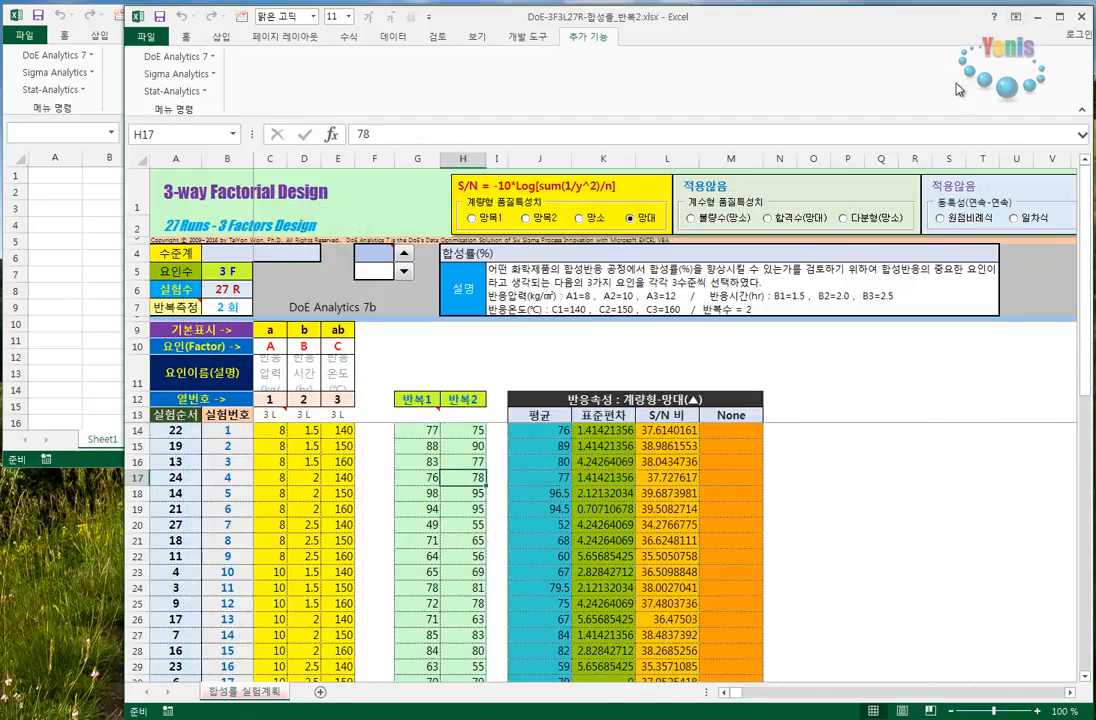
left_click(215, 58)
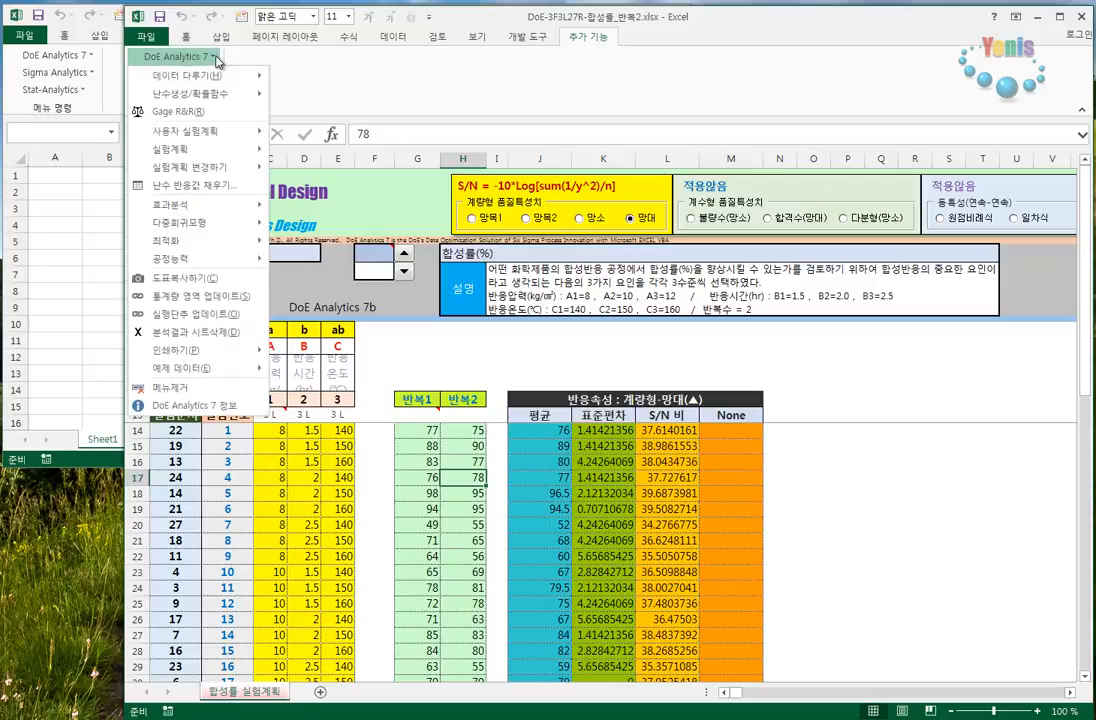
mouse_move(228, 205)
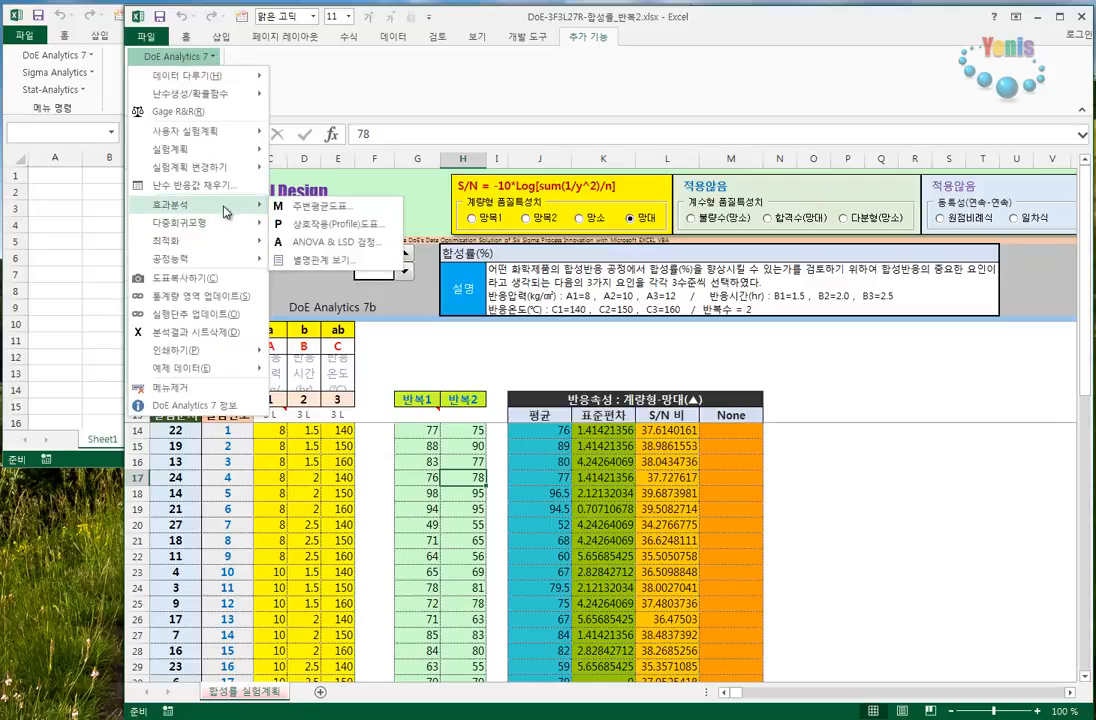
left_click(345, 208)
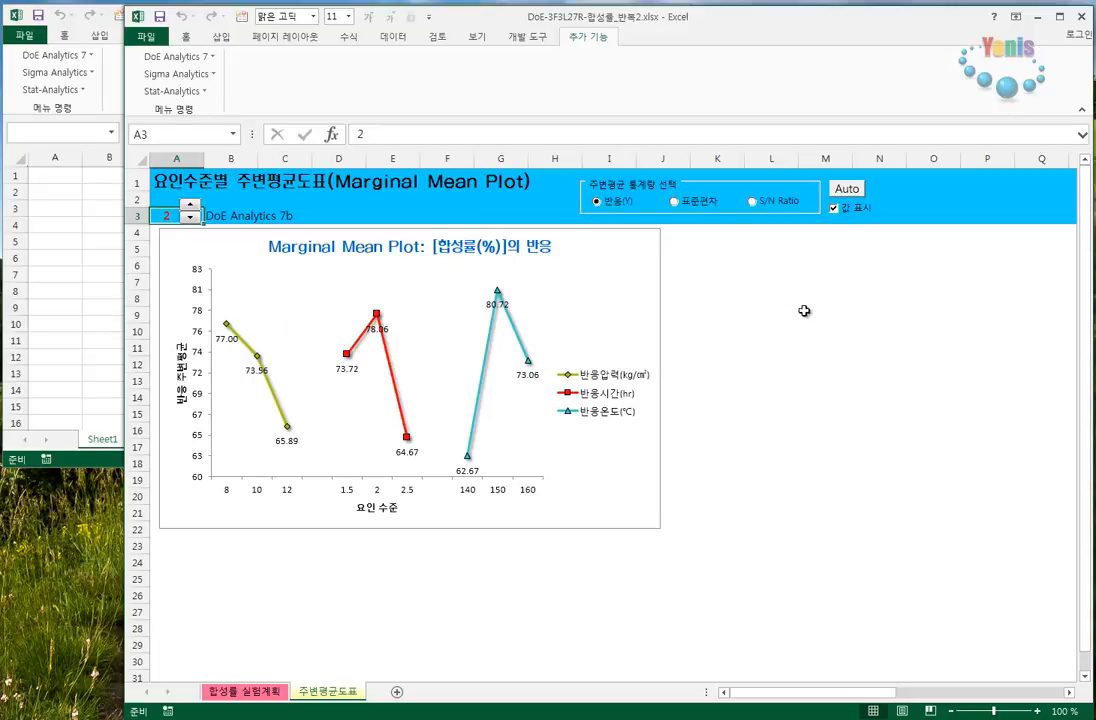
- View the 표준편차 and S/N Ratio marginal means with automatic axis scaling for each, and return to 반응(Y)
left_click(675, 201)
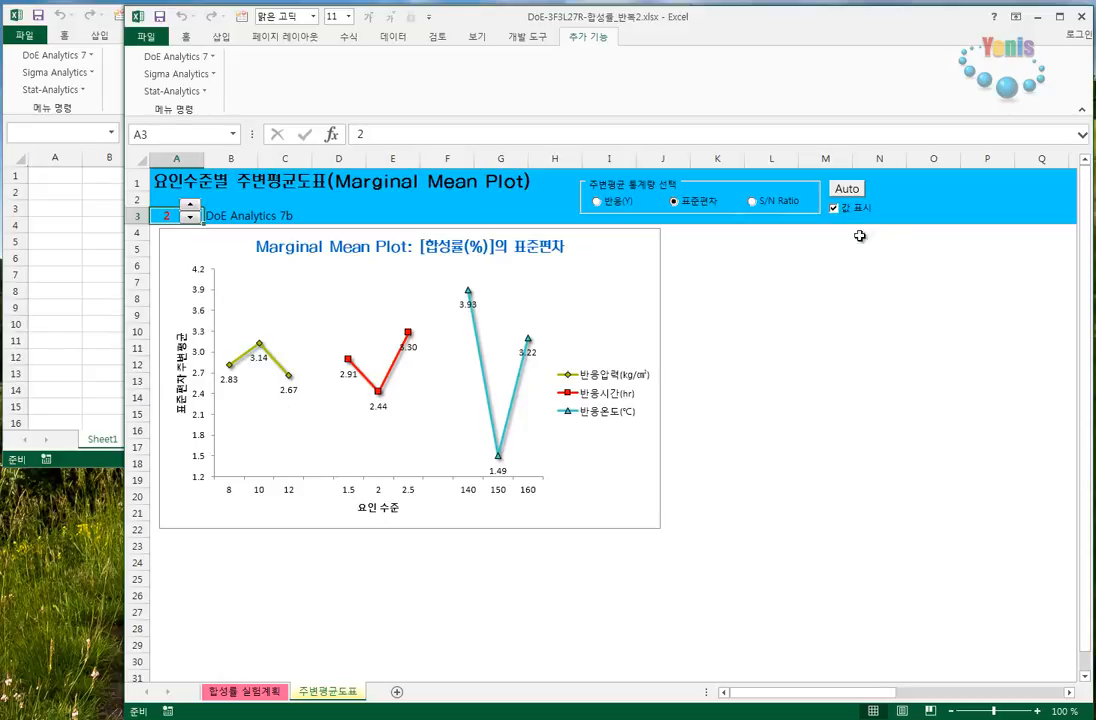
left_click(847, 190)
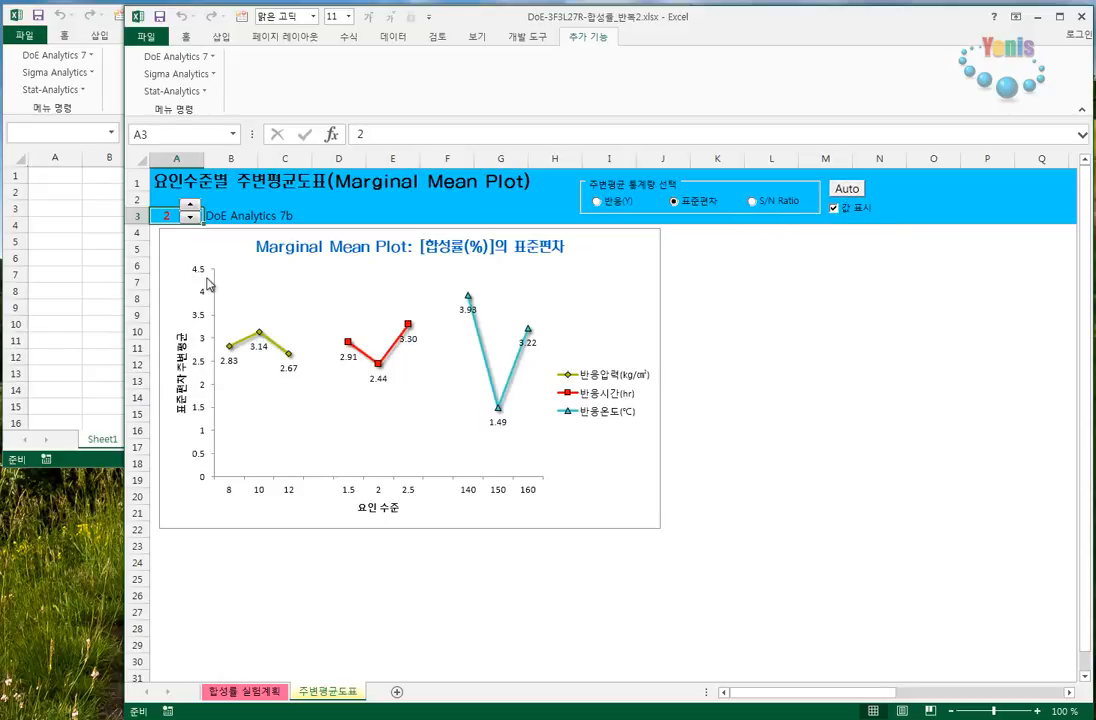
left_click(792, 205)
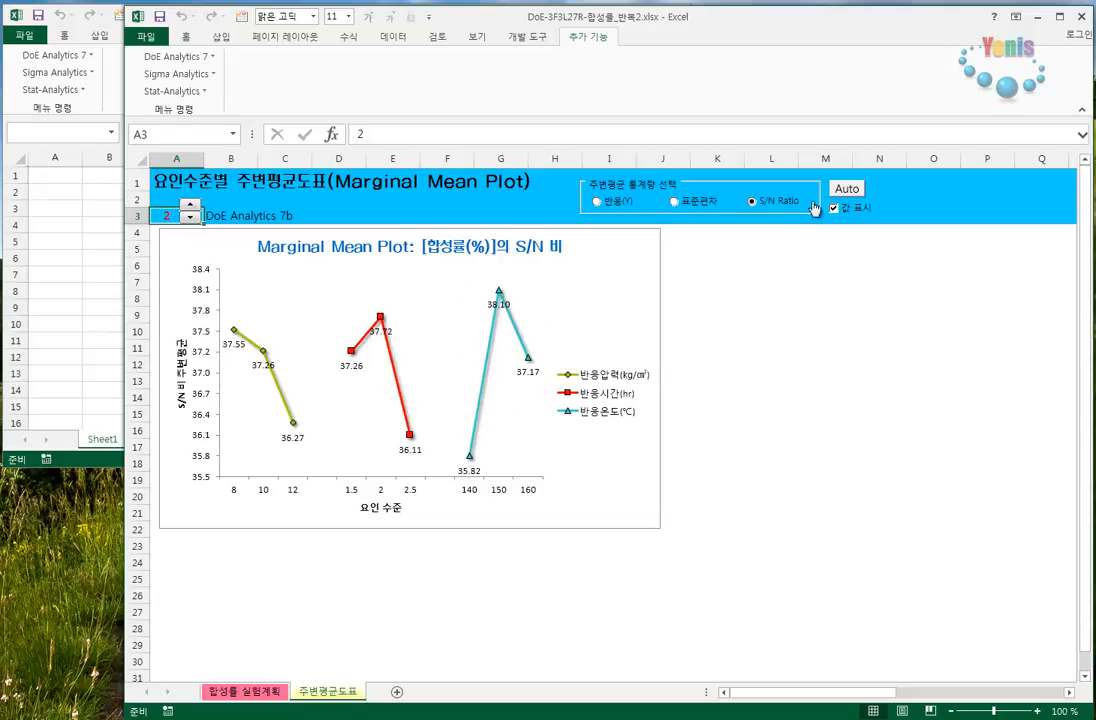
left_click(856, 187)
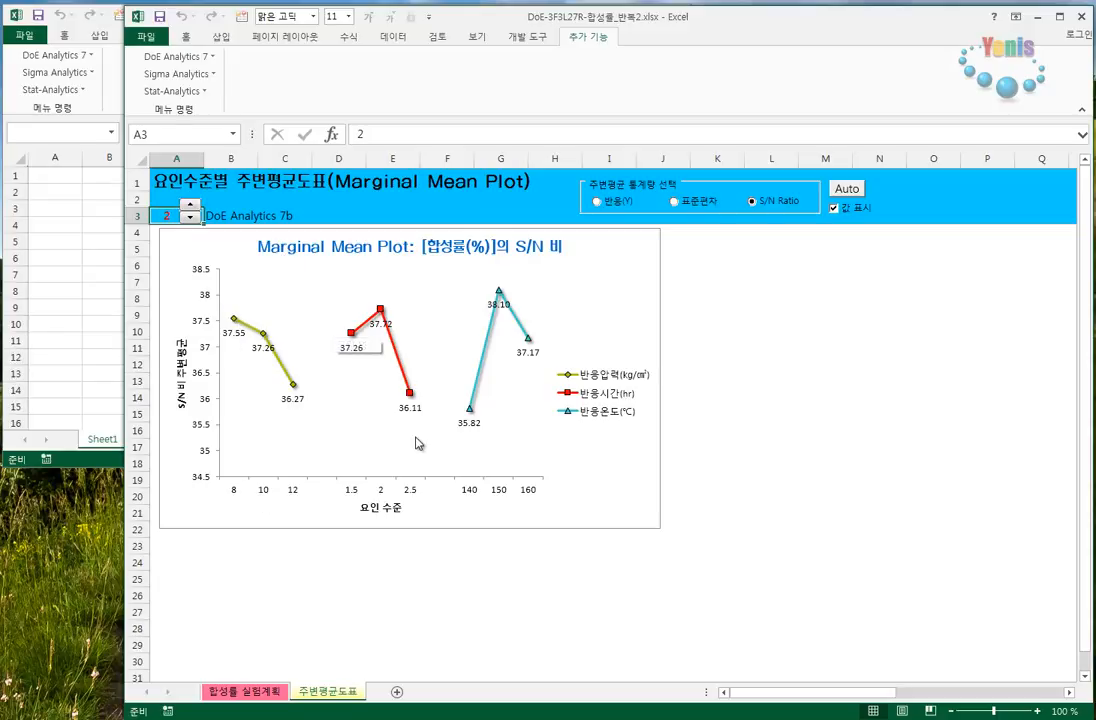
left_click(623, 204)
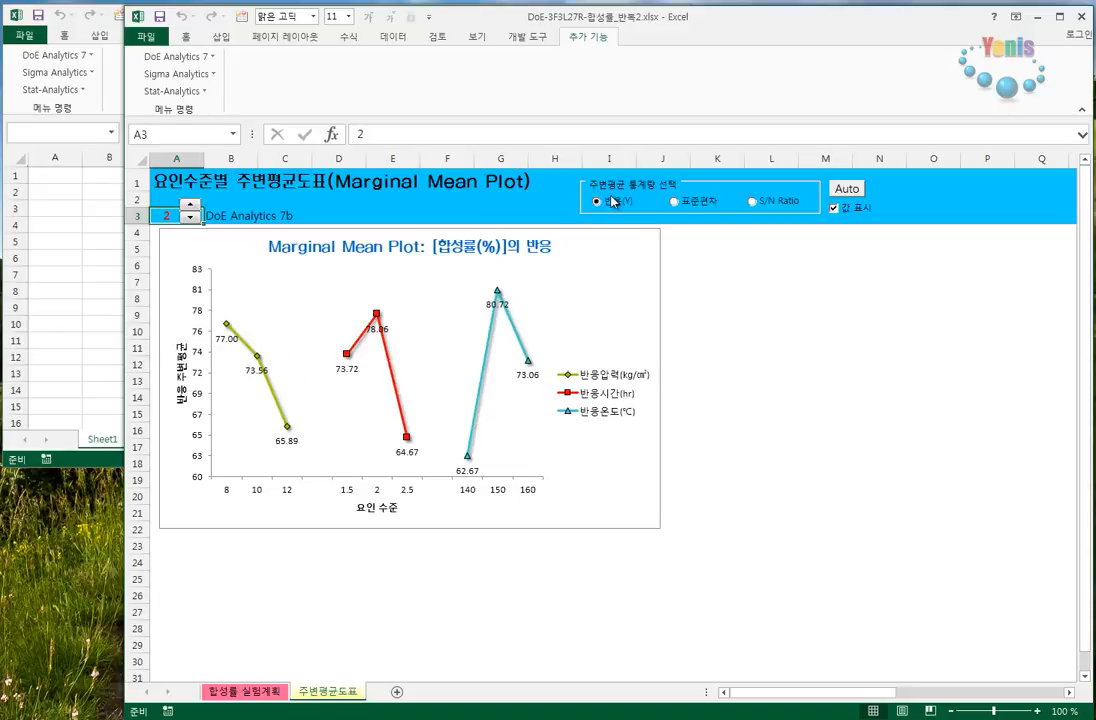
- Highlight the 반복1 and 반복2 response data in the 합성률 실험계획 sheet and return to the 주변평균도표 sheet
left_click(244, 691)
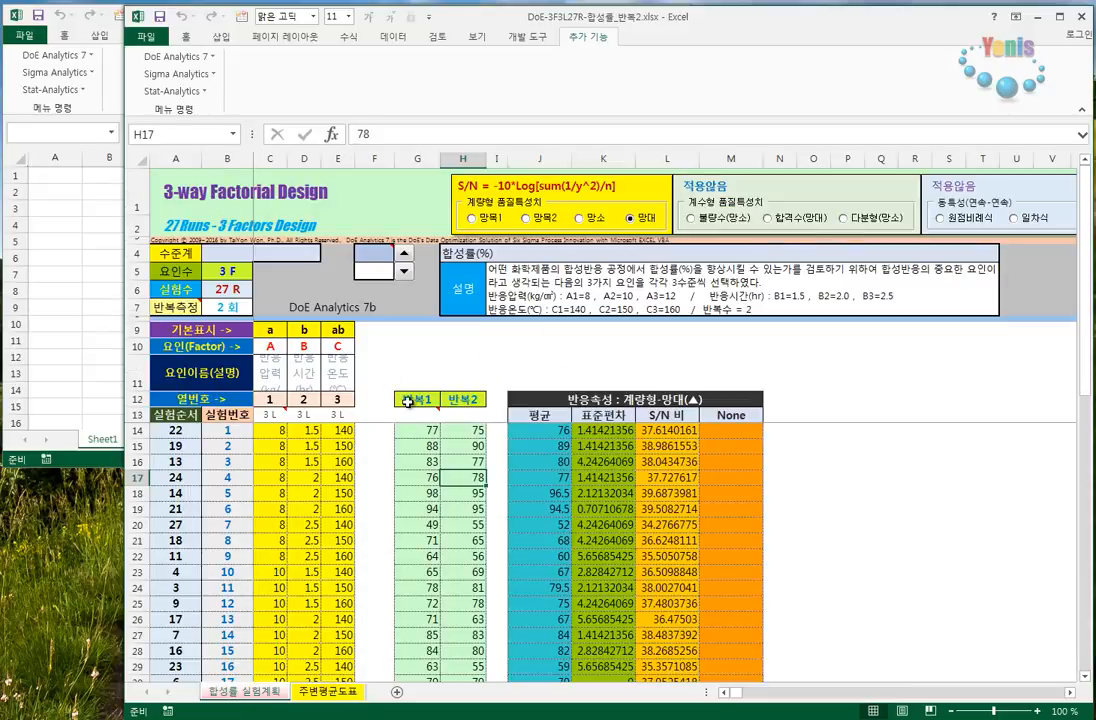
left_click_drag(408, 433, 465, 648)
scroll(472, 609, "up", 2)
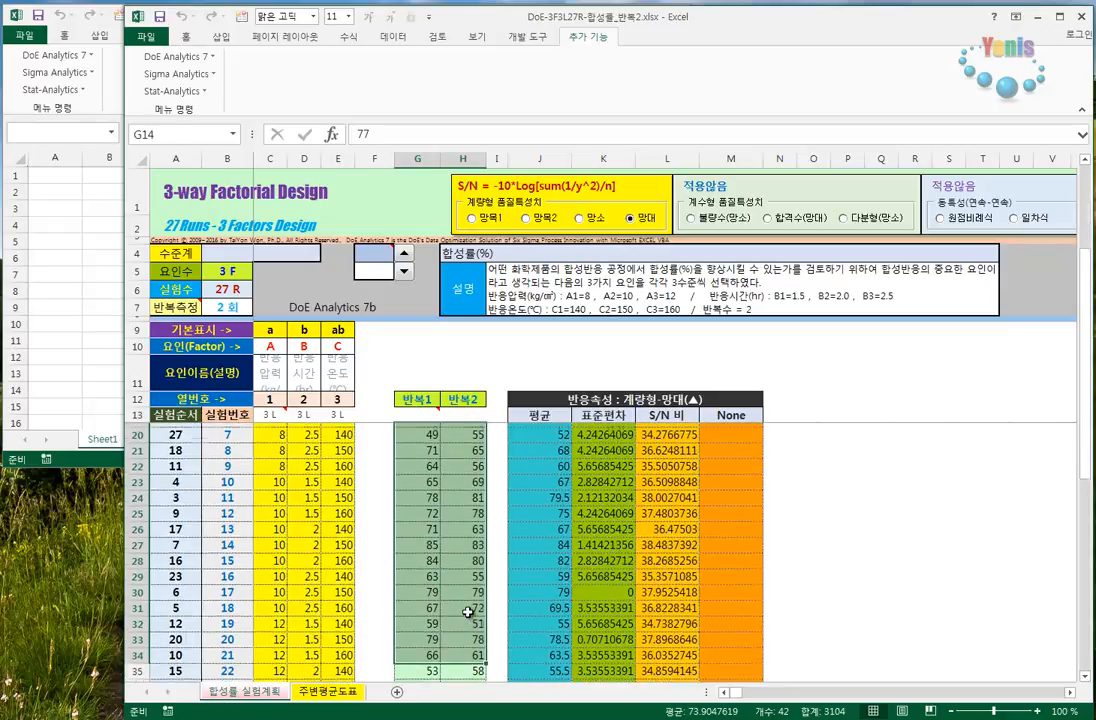
left_click(330, 691)
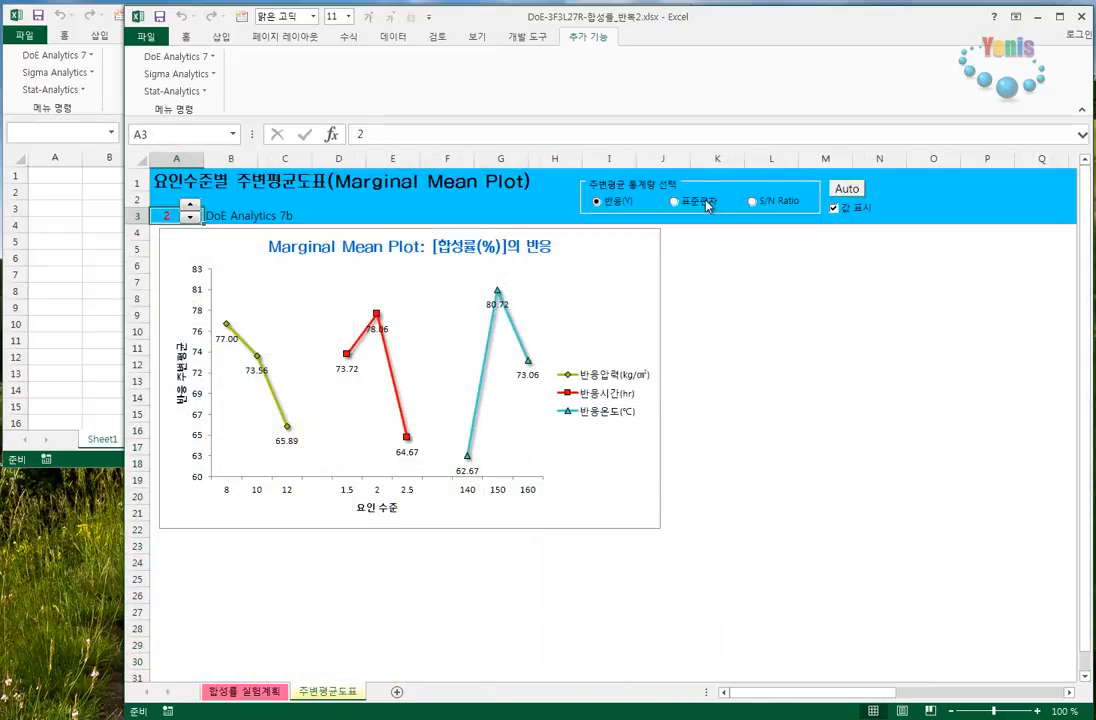
- Highlight the 표준편차 column in the 합성률 실험계획 sheet and return to the marginal mean plot
left_click(245, 691)
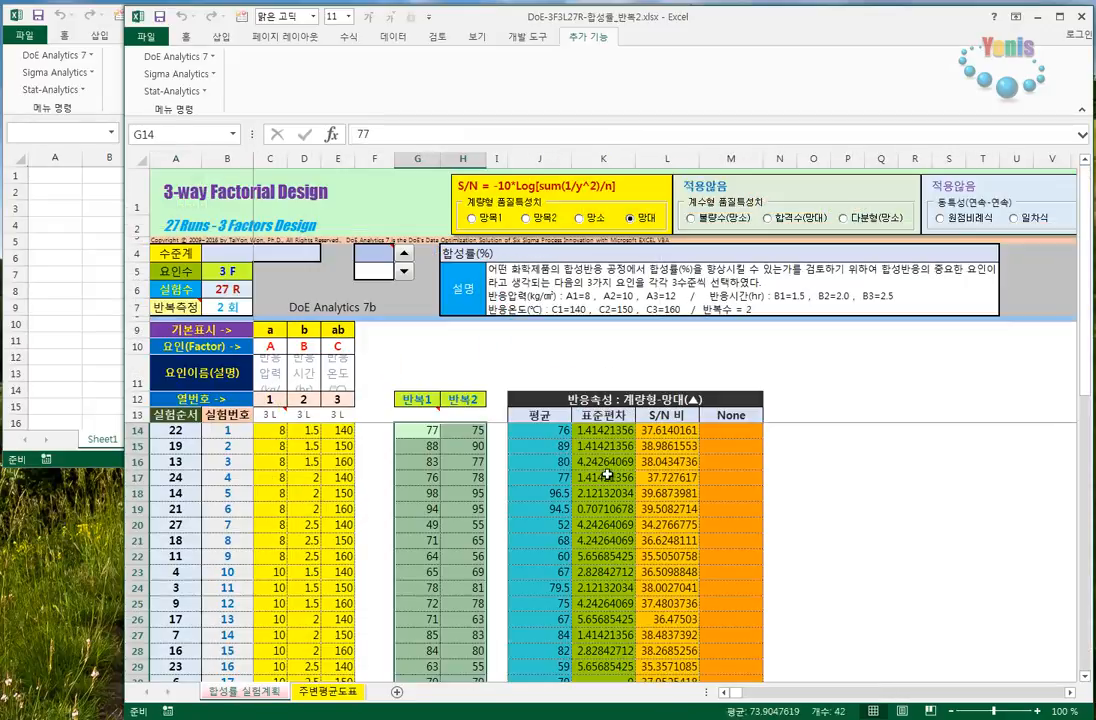
left_click_drag(603, 430, 603, 666)
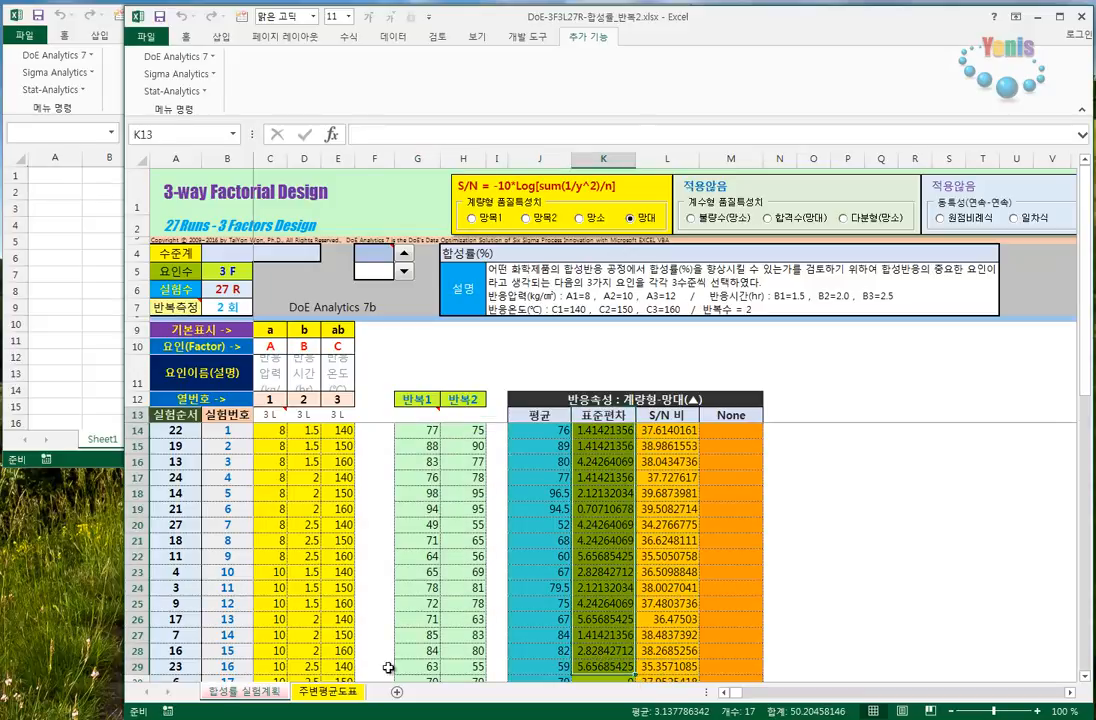
left_click(335, 691)
- Show the S/N Ratio marginal means and compare them with the S/N 비 column of the 합성률 실험계획 sheet
left_click(787, 203)
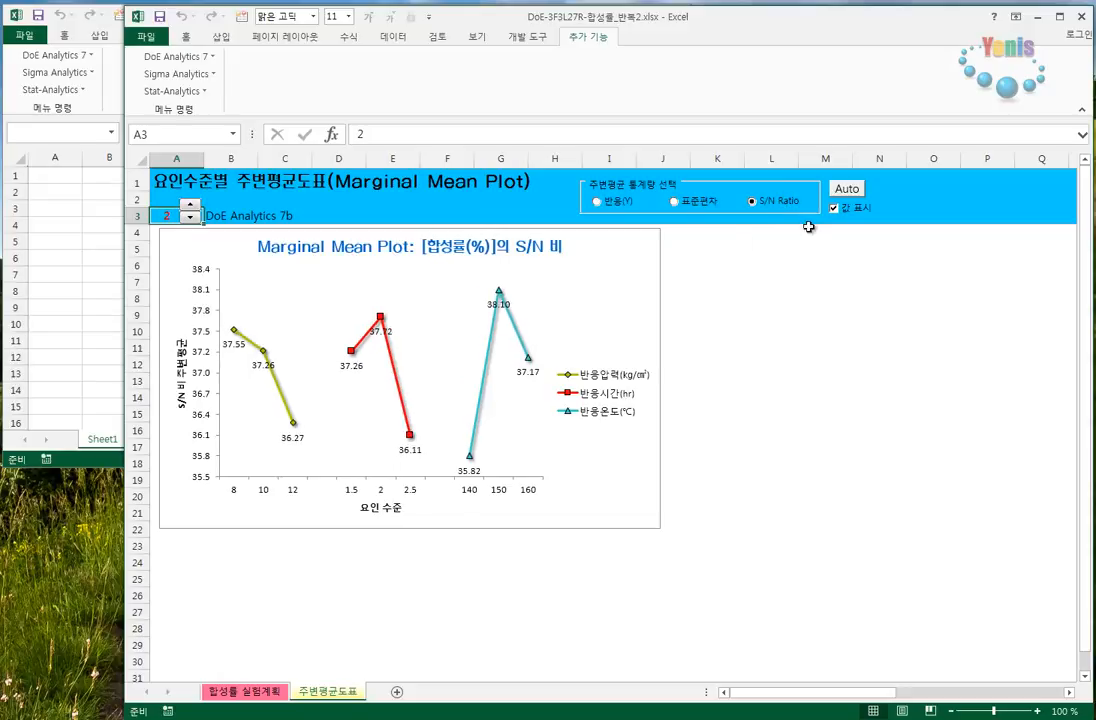
left_click(251, 696)
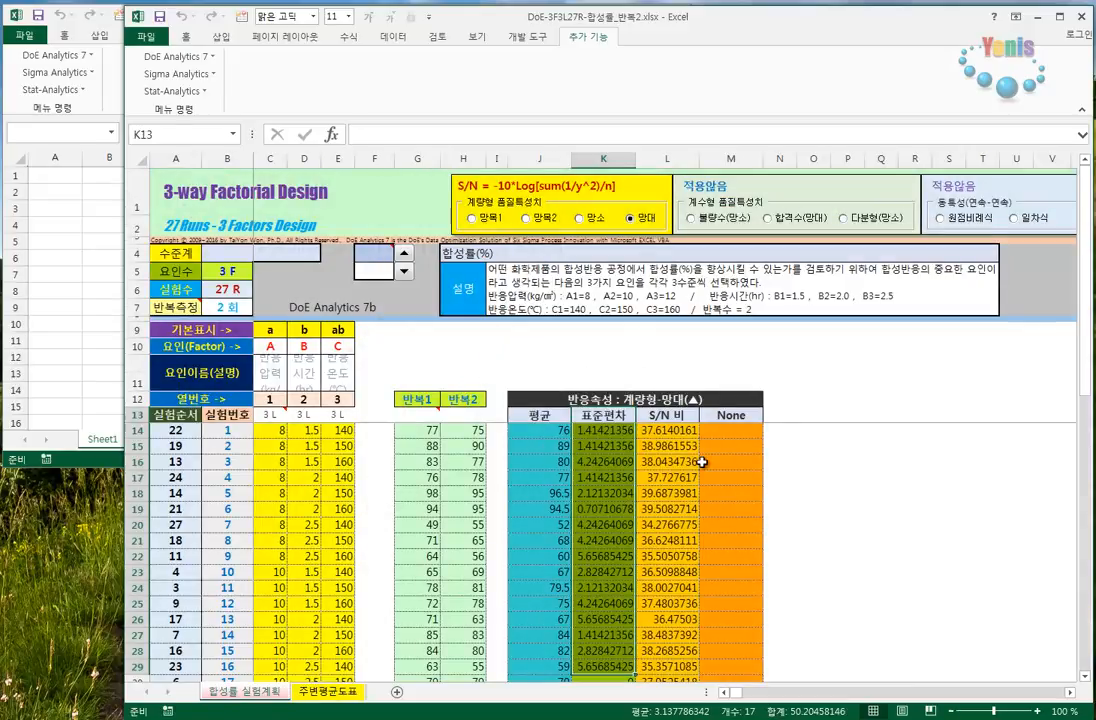
left_click_drag(686, 416, 684, 652)
left_click(318, 692)
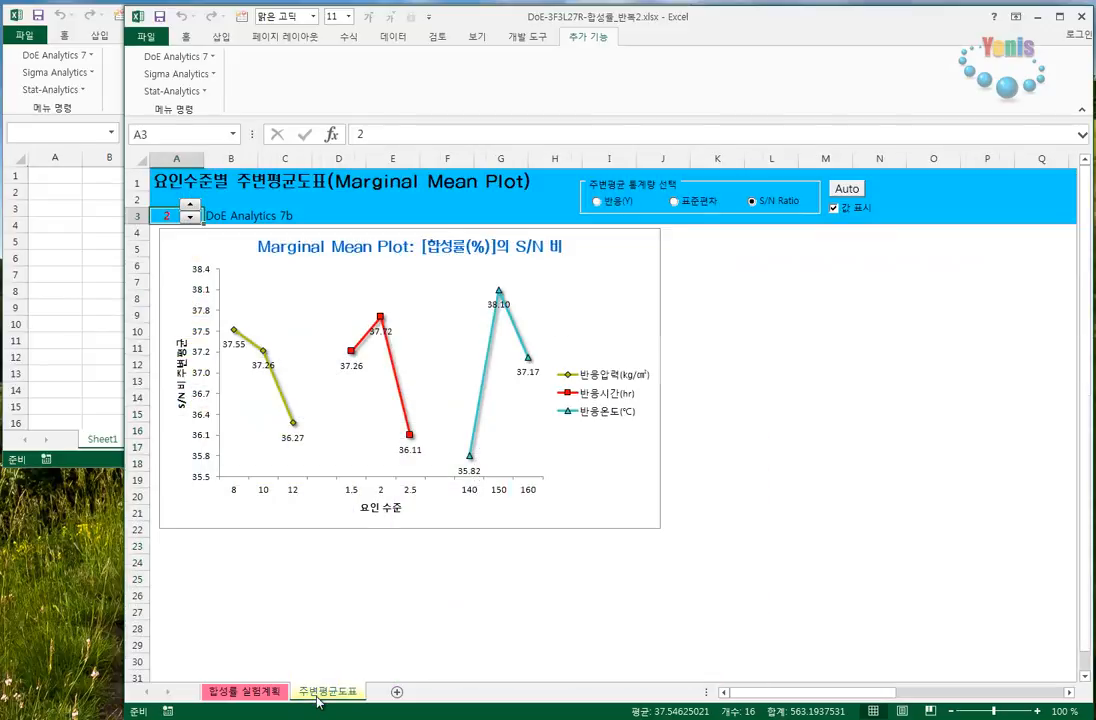
- Cycle the plot's value labels through the positions right of, above, below and left of the data points
left_click(828, 295)
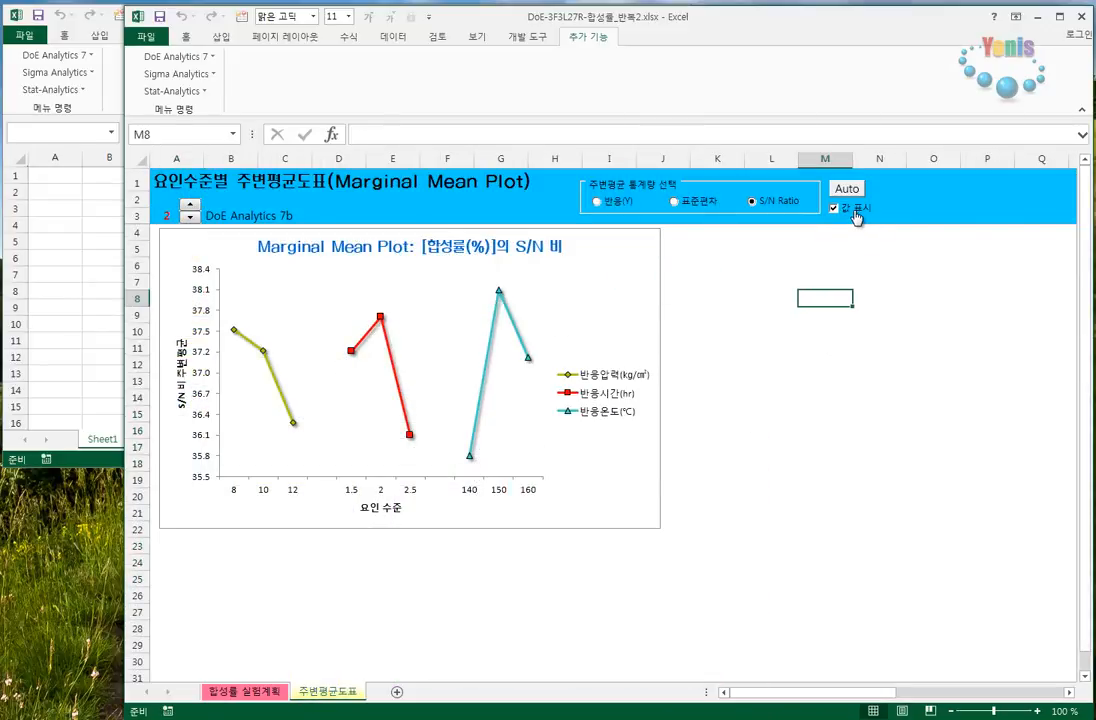
left_click(855, 216)
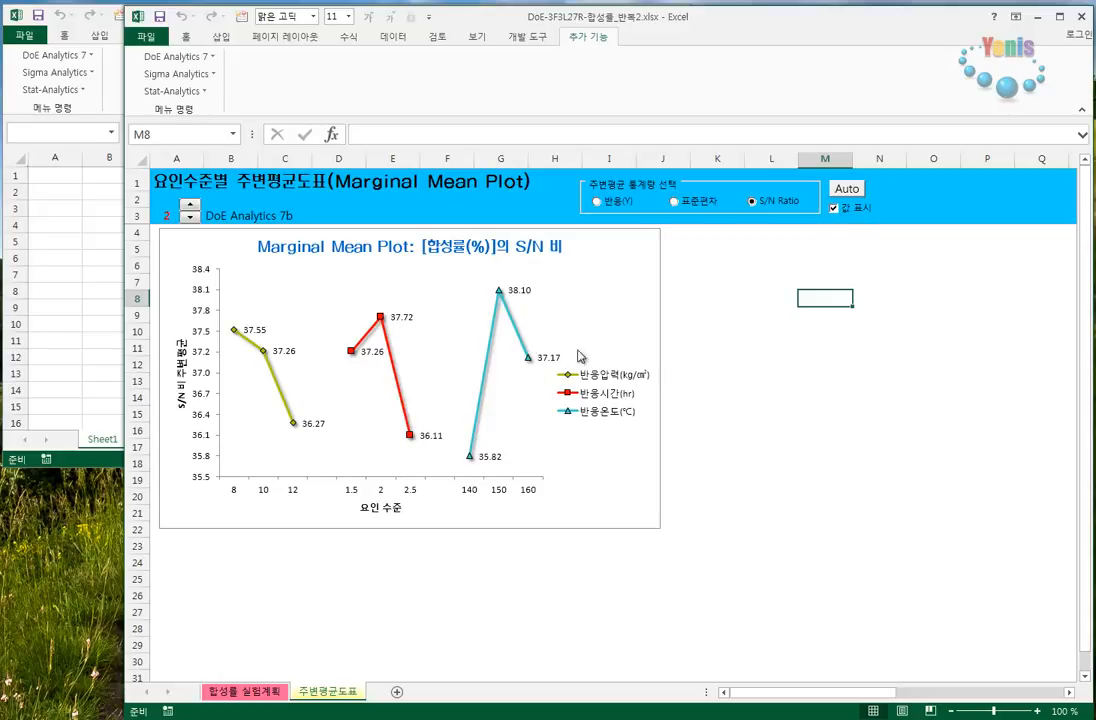
left_click(855, 214)
left_click(855, 214)
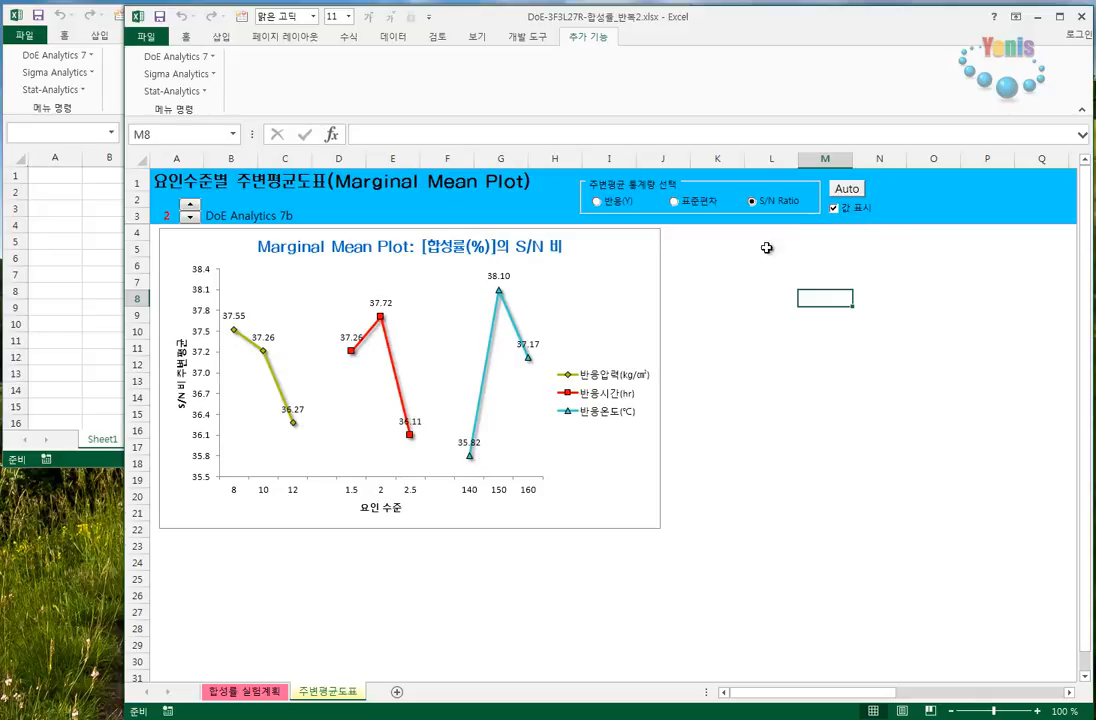
left_click(848, 214)
left_click(848, 214)
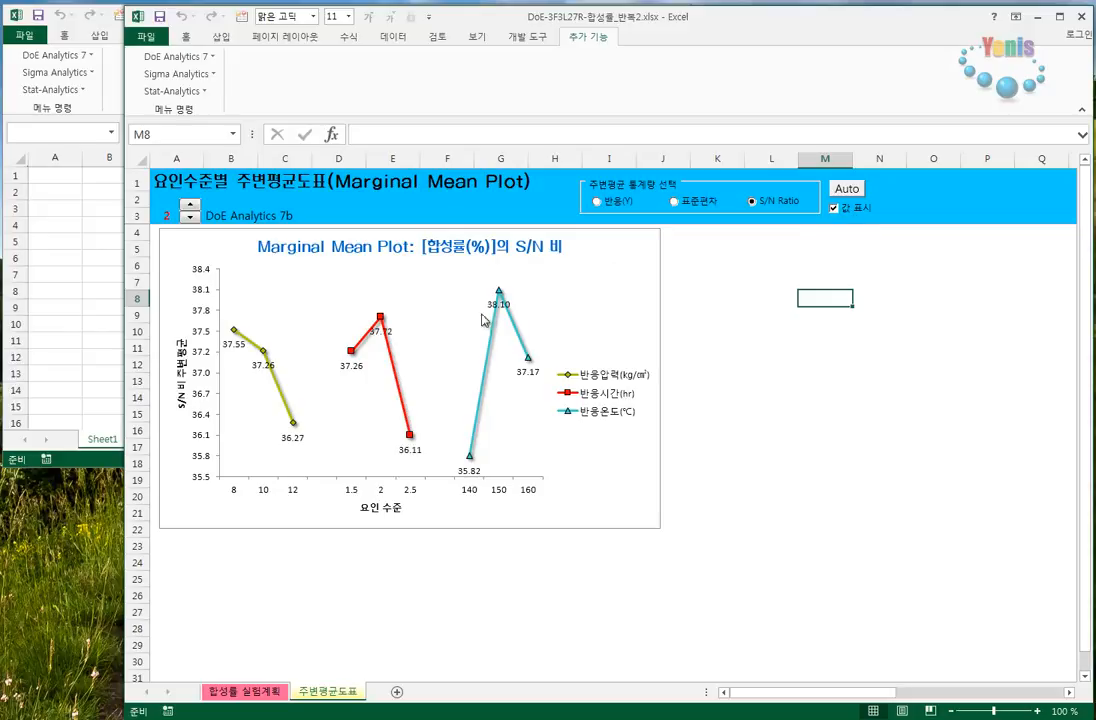
left_click(853, 214)
left_click(853, 214)
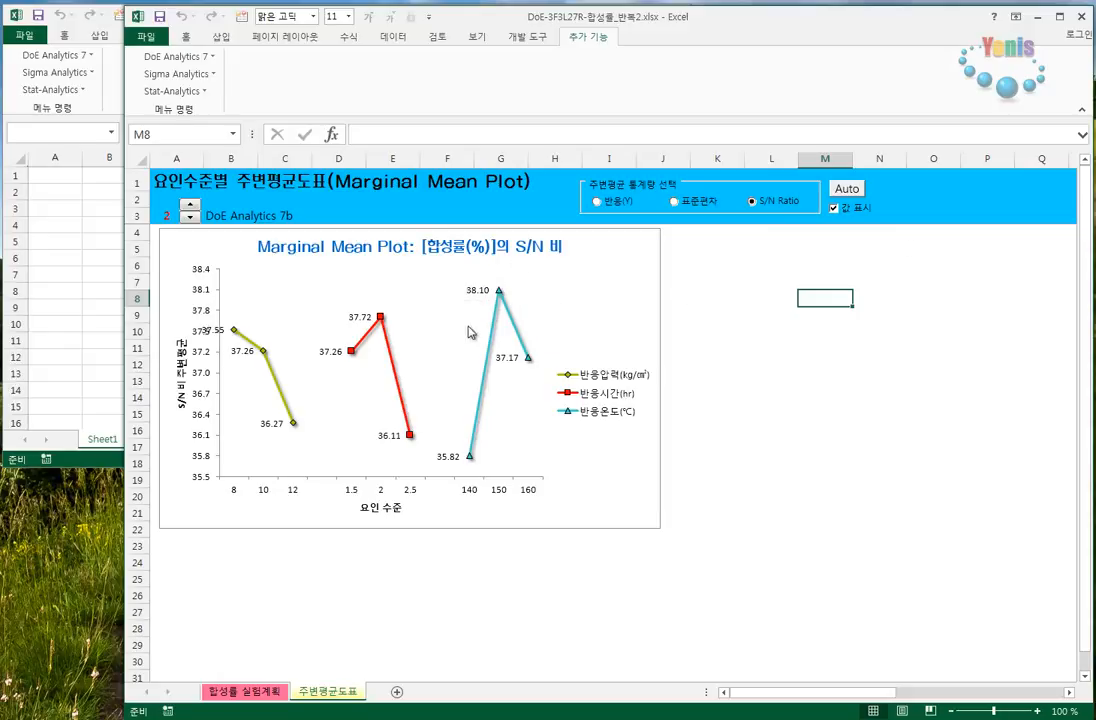
- Cycle through the value-label positions again, and plot the 반응(Y) marginal means with labels left of the points
left_click(849, 215)
left_click(848, 212)
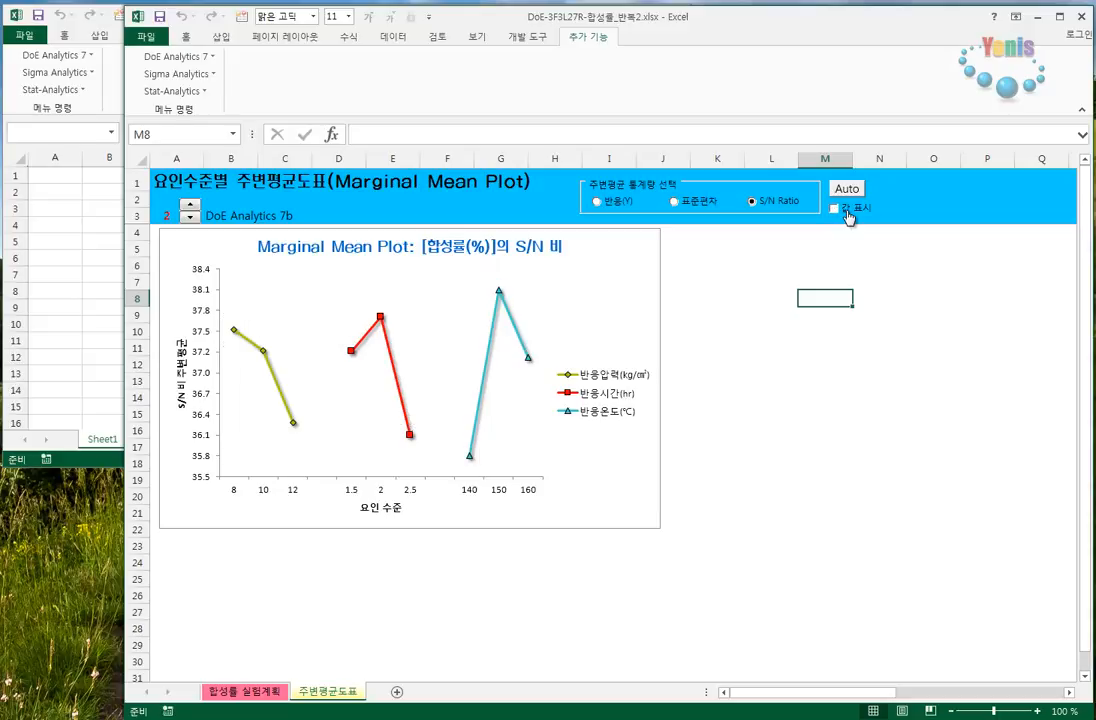
left_click(848, 212)
left_click(846, 212)
left_click(846, 212)
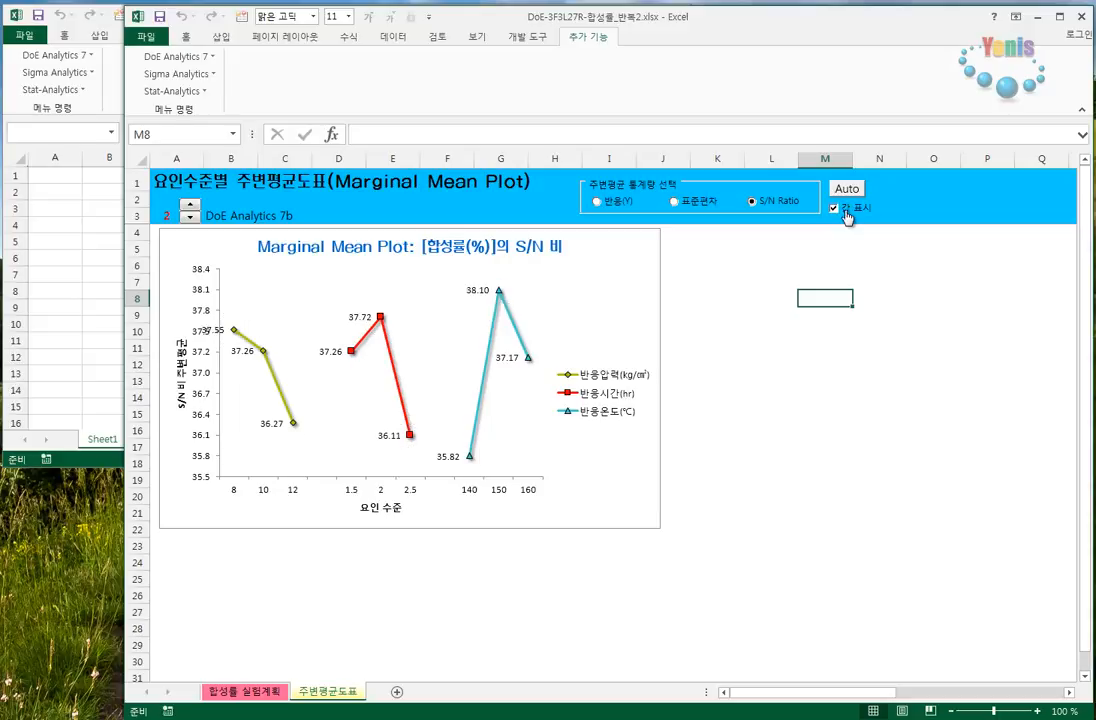
left_click(846, 212)
left_click(846, 212)
left_click(846, 212)
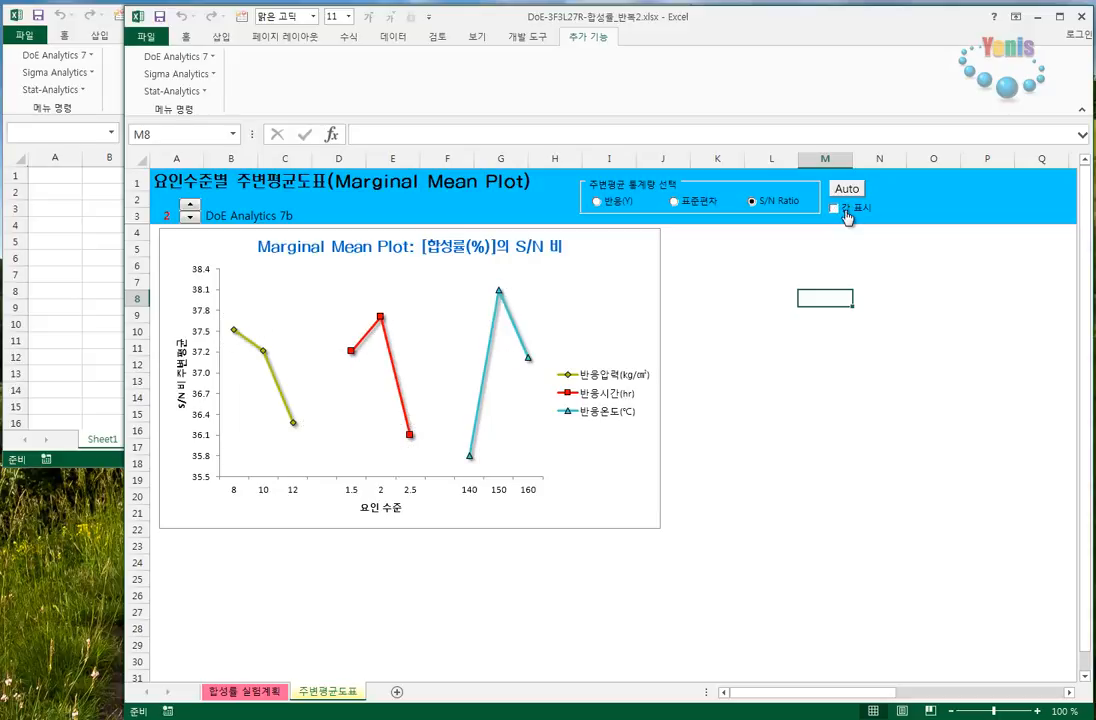
left_click(846, 212)
left_click(846, 212)
left_click(846, 212)
left_click(846, 212)
left_click(625, 206)
left_click(848, 210)
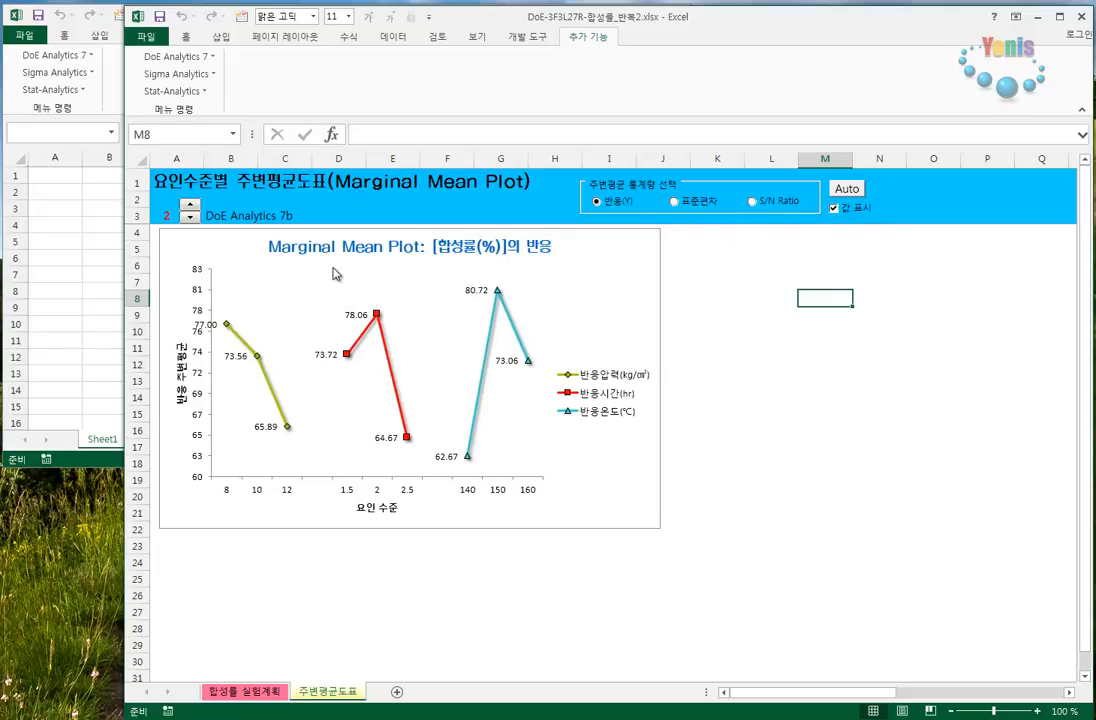
- Increase the decimal places of the marginal mean value labels to six
left_click(190, 205)
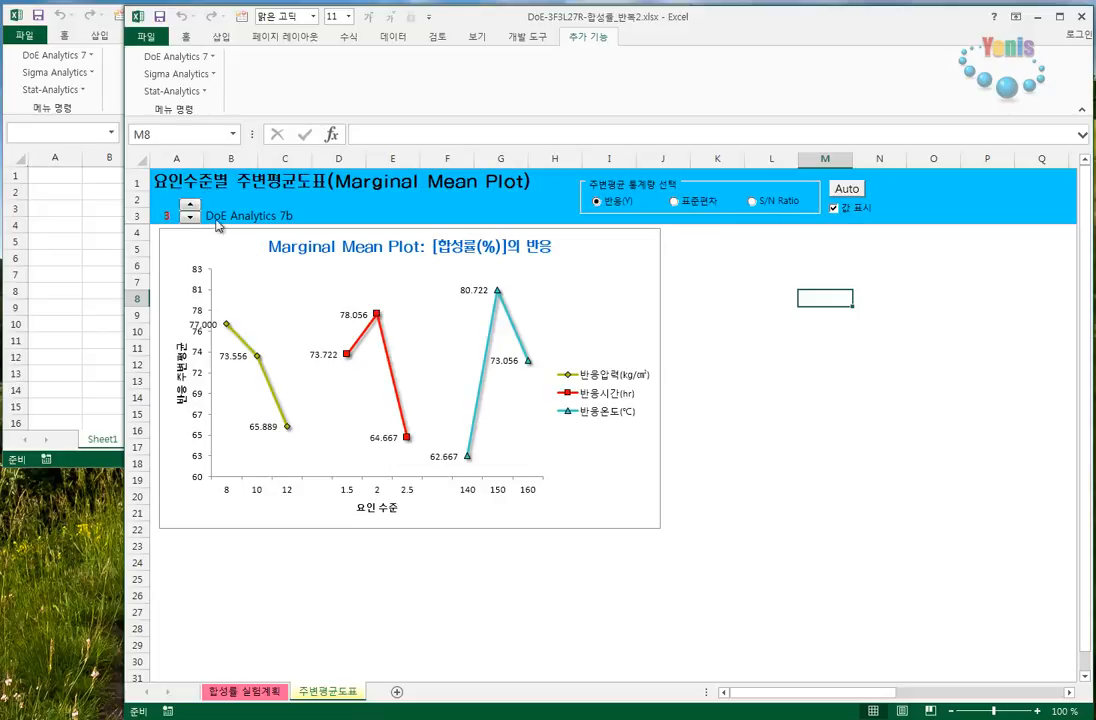
left_click(190, 205)
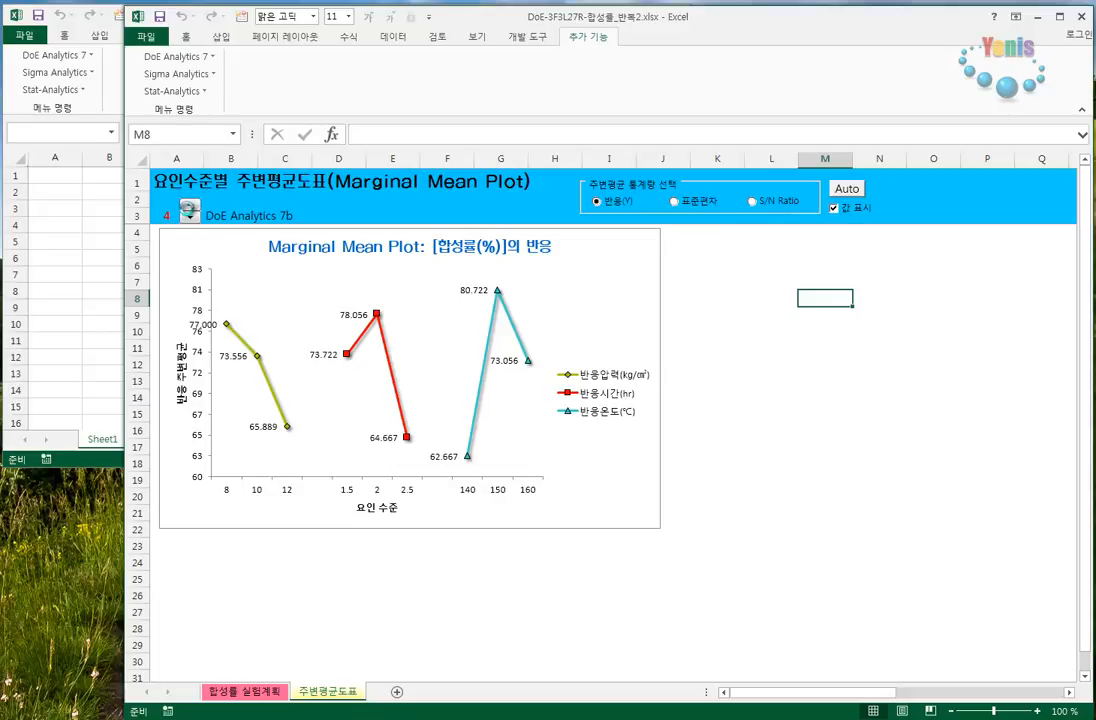
left_click(190, 205)
left_click(190, 205)
- Reduce the marginal mean value labels to zero decimal places
left_click(188, 215)
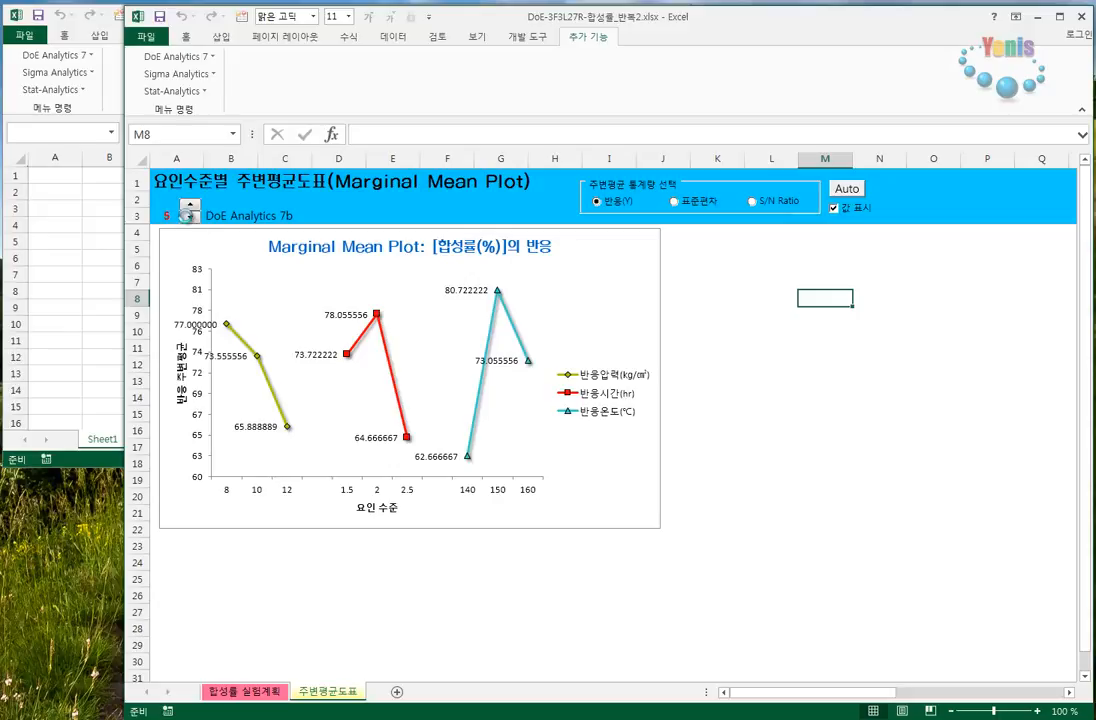
left_click(188, 215)
left_click(188, 217)
left_click(188, 217)
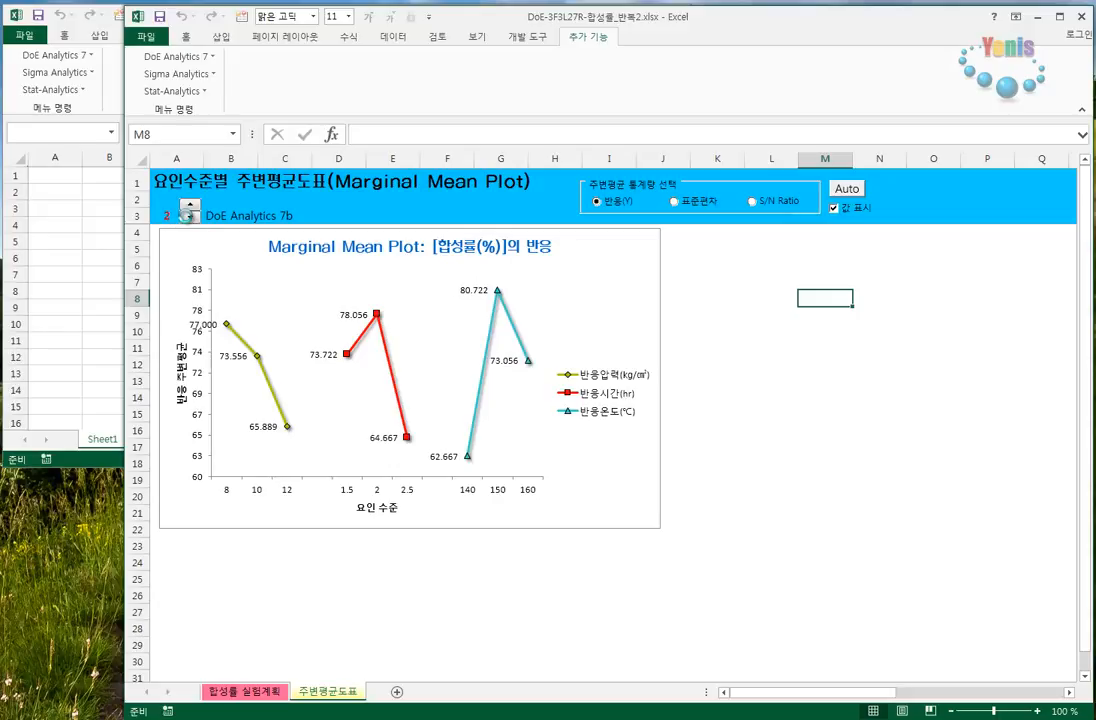
left_click(188, 217)
left_click(188, 217)
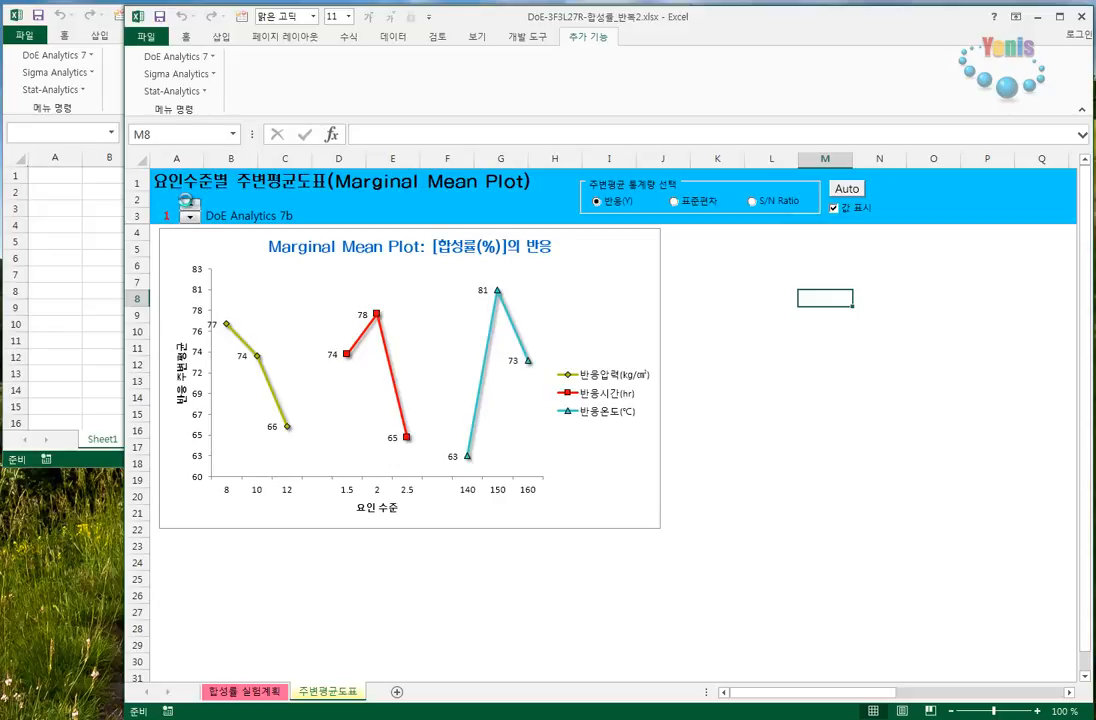
- Show the value labels with two decimal places again and return them to whole numbers
left_click(189, 204)
left_click(189, 204)
left_click(190, 218)
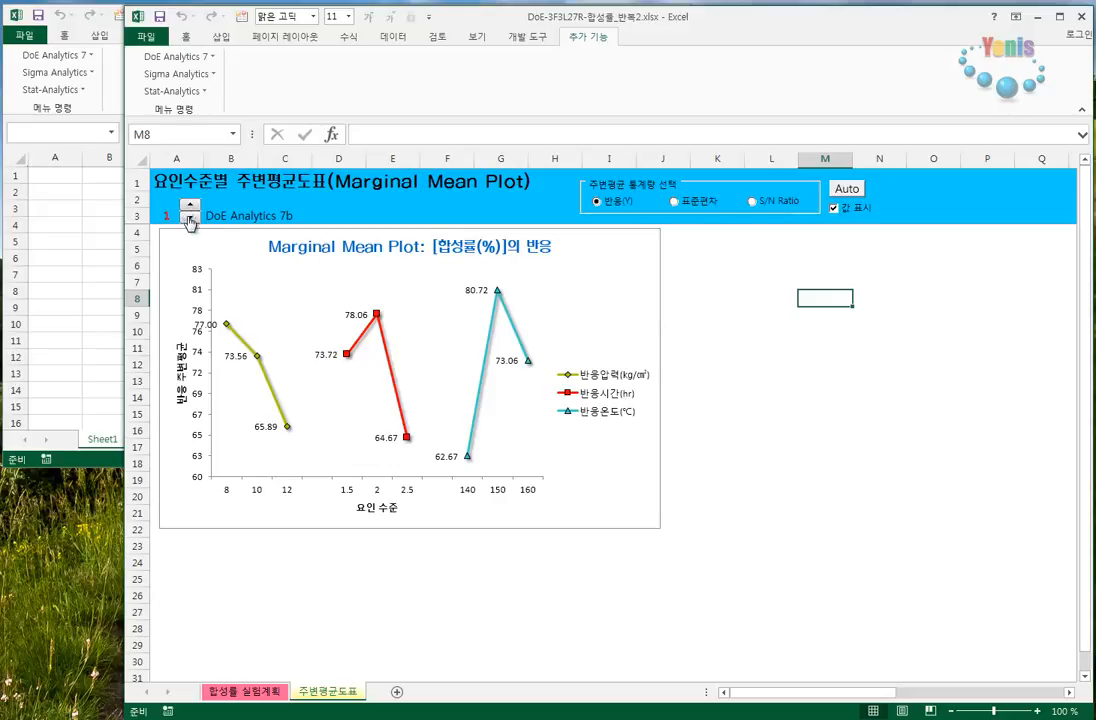
left_click(190, 205)
left_click(190, 218)
left_click(190, 218)
left_click(187, 224)
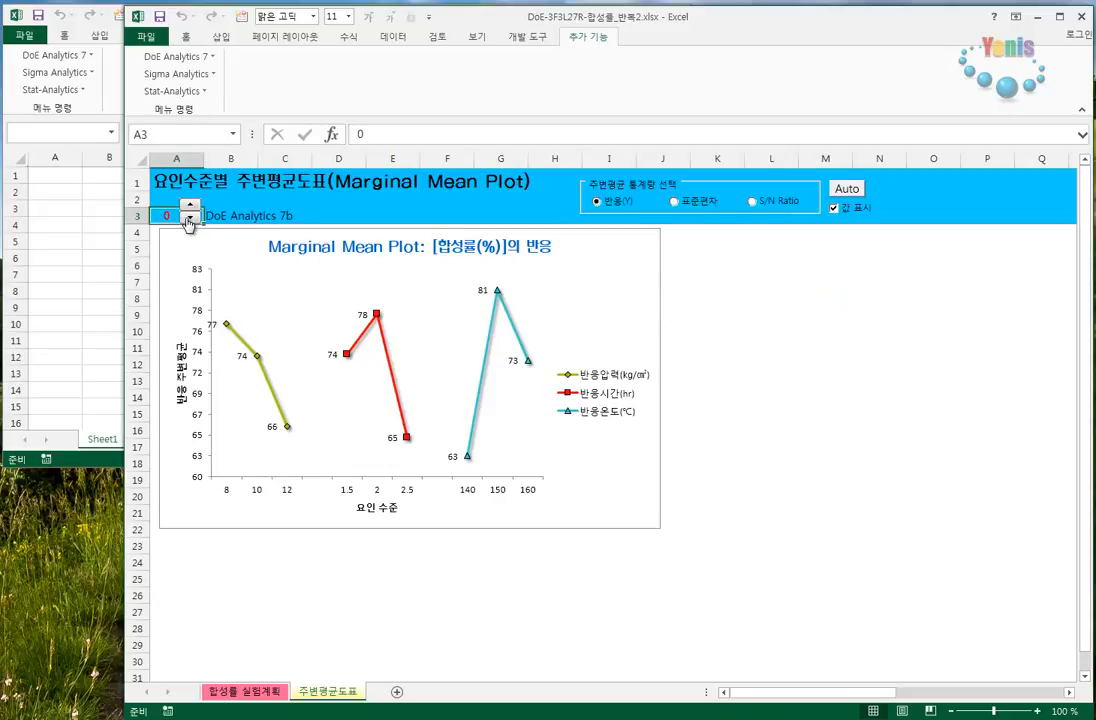
- Show the marginal mean value labels with one decimal place, and cycle the statistic through 표준편차 and S/N Ratio back to 반응(Y)
left_click(189, 207)
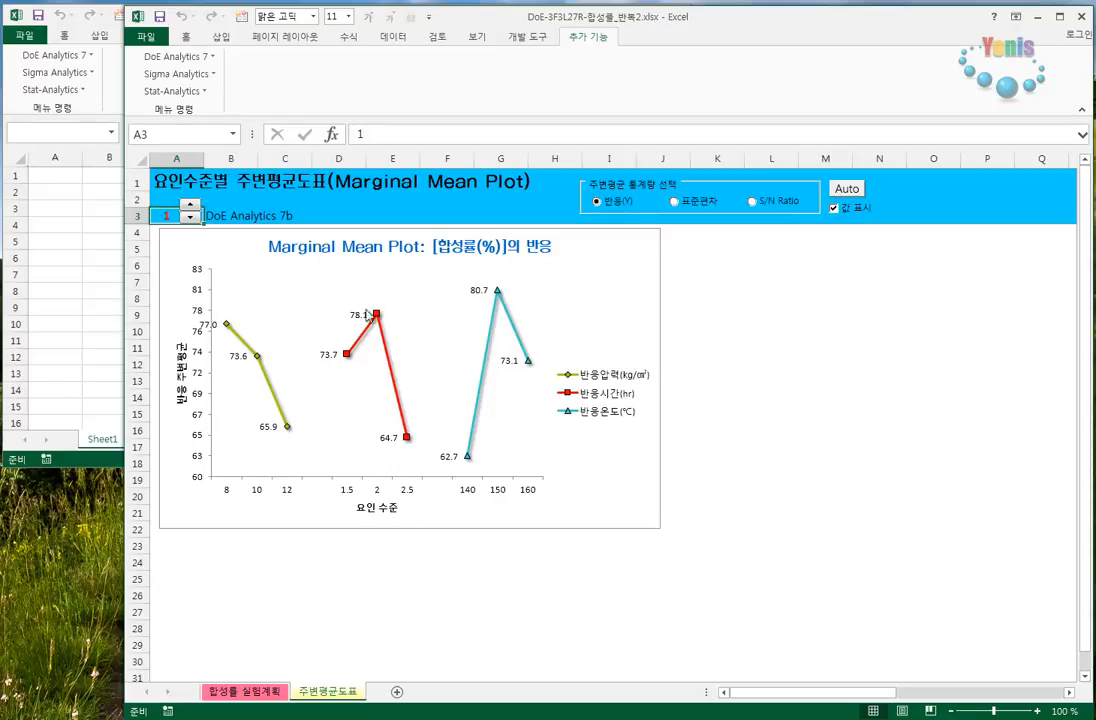
left_click(706, 202)
left_click(765, 202)
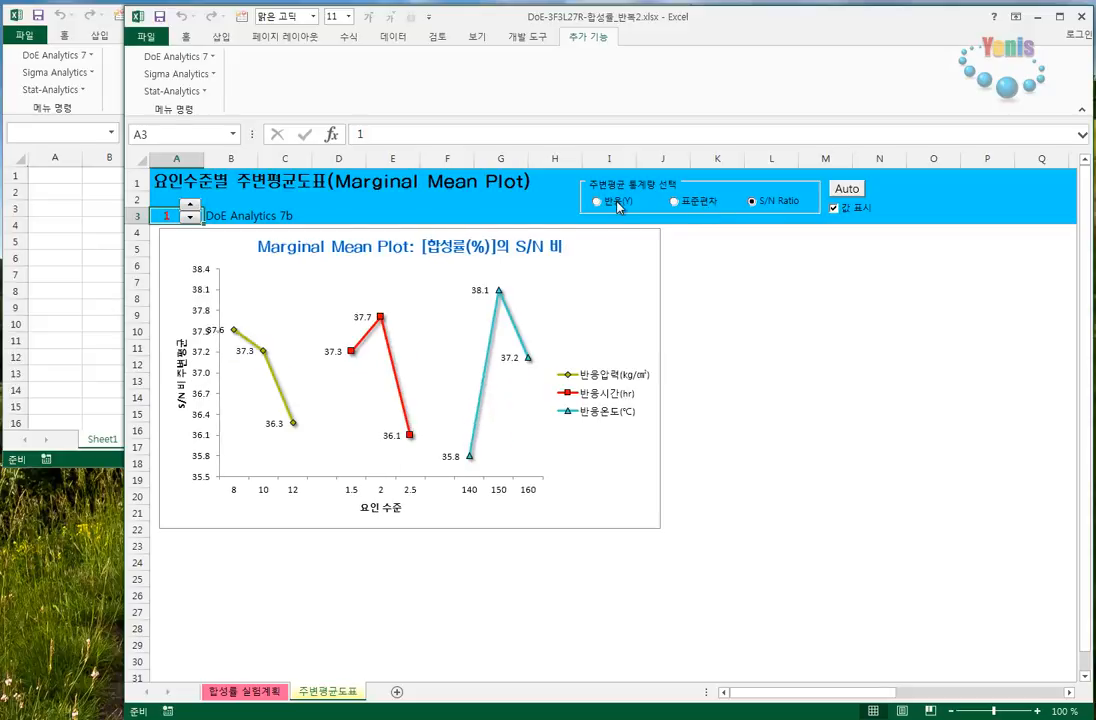
left_click(698, 210)
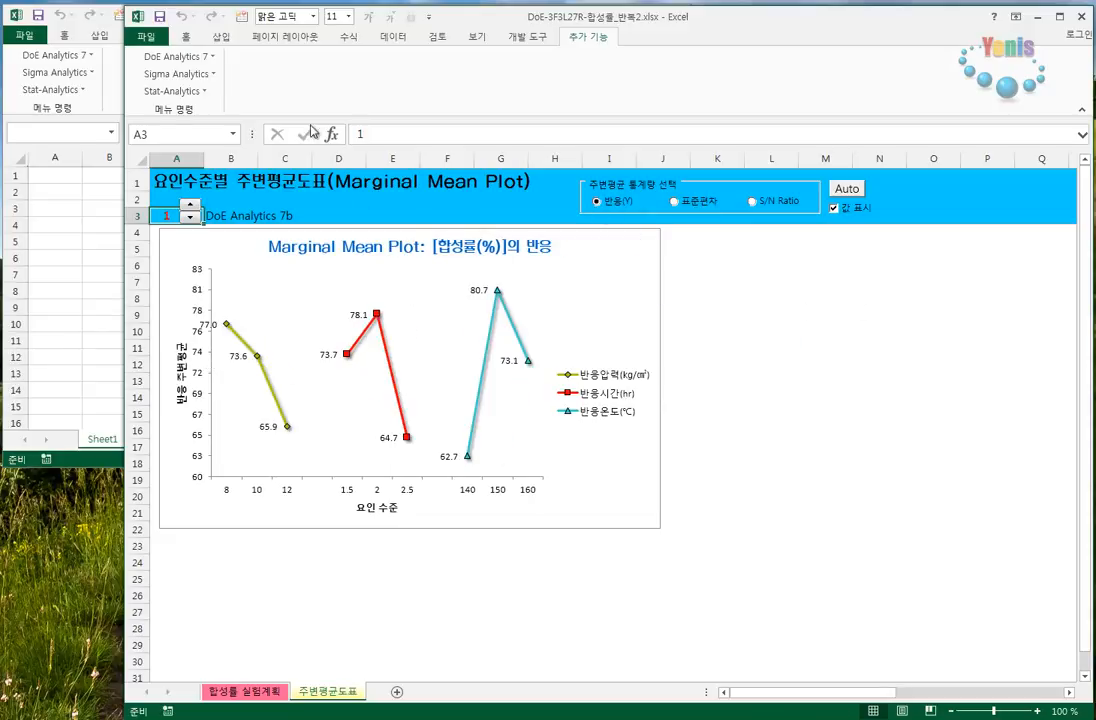
- Create the 상호작용(Profile)도표 interaction plots for the 합성률(%) experiment
left_click(176, 56)
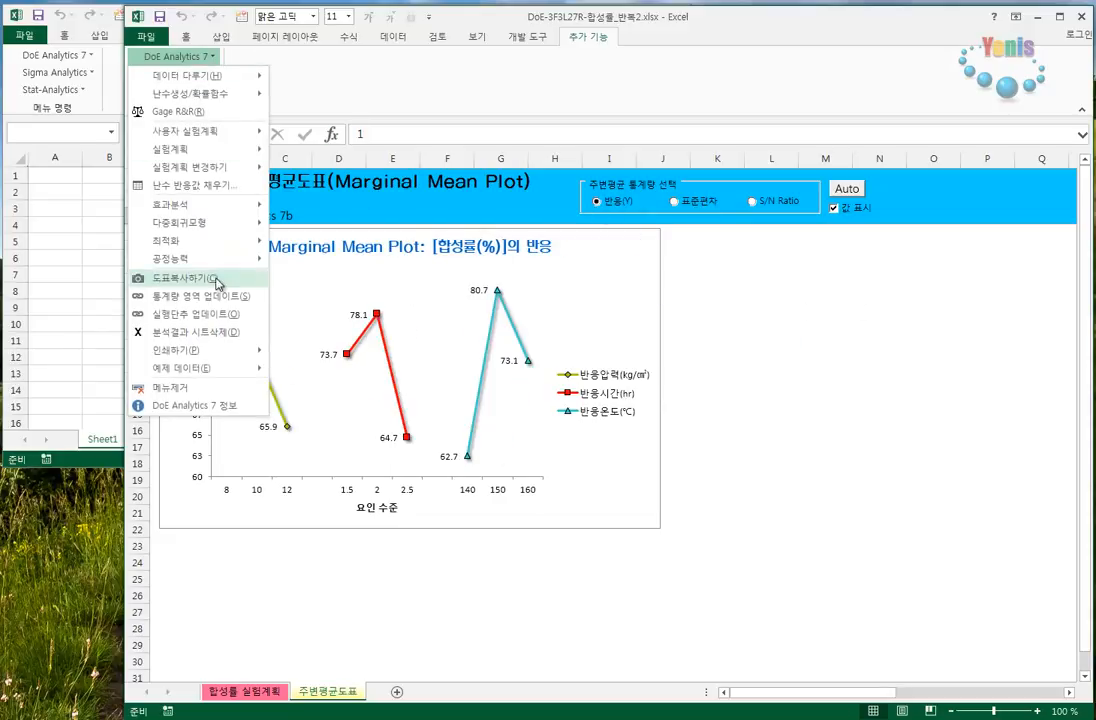
mouse_move(203, 212)
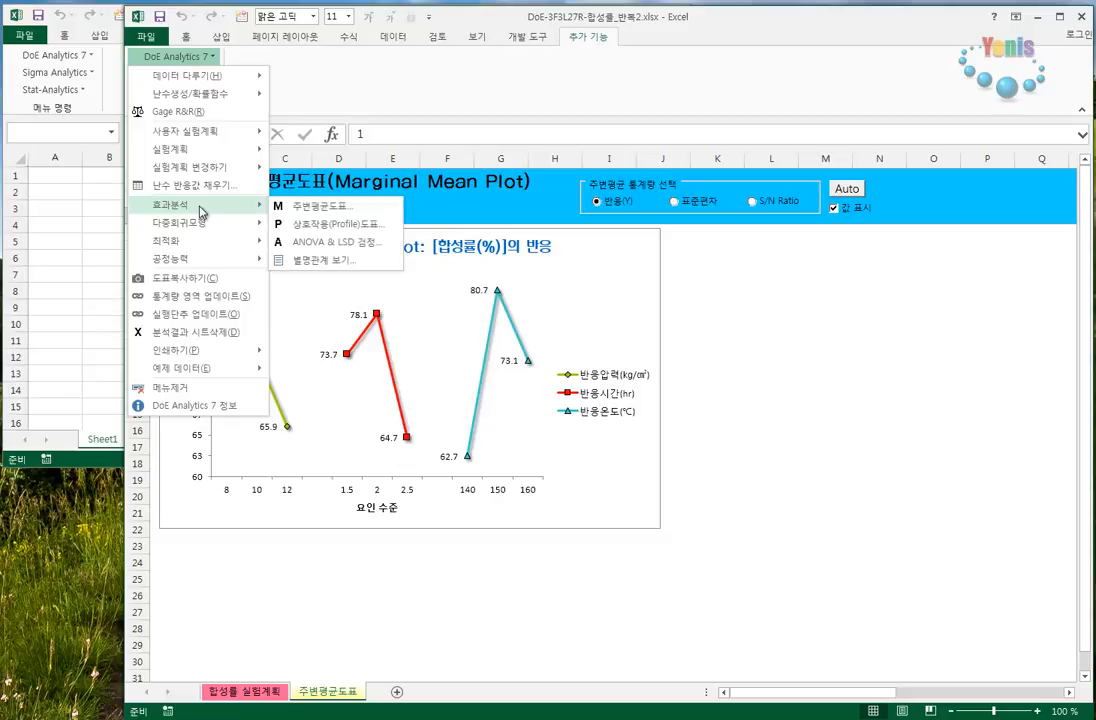
left_click(341, 230)
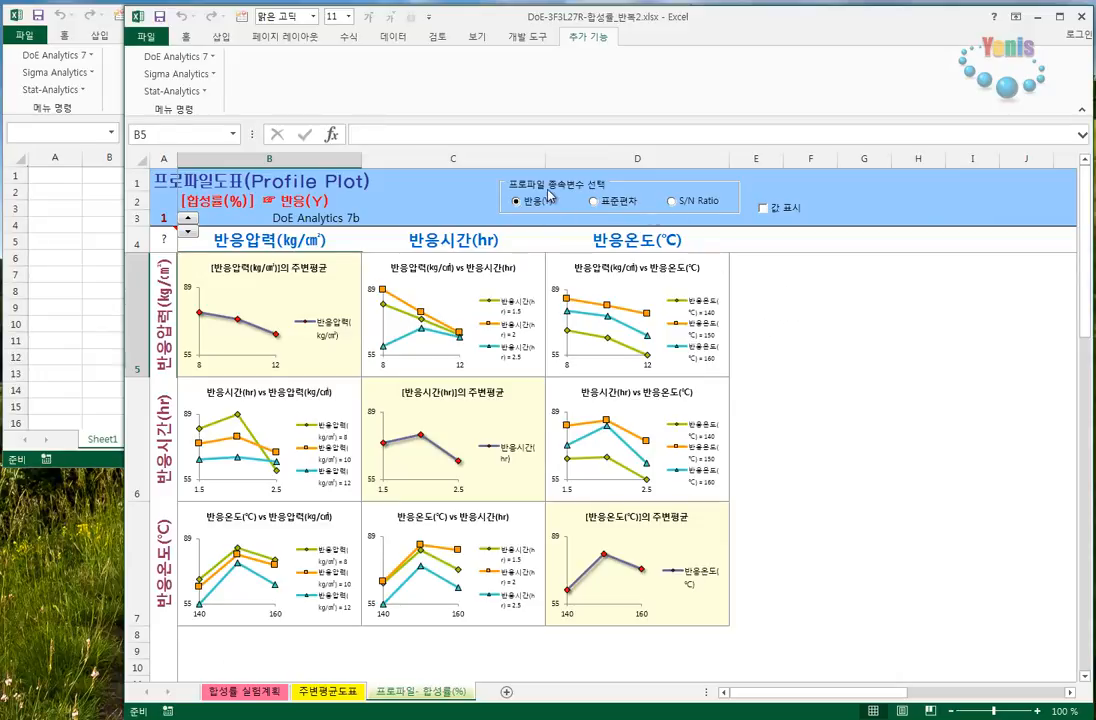
- View the profile plots for 표준편차 and S/N Ratio, glance at the 주변평균도표 sheet, and return the dependent variable to 반응(Y)
left_click(619, 207)
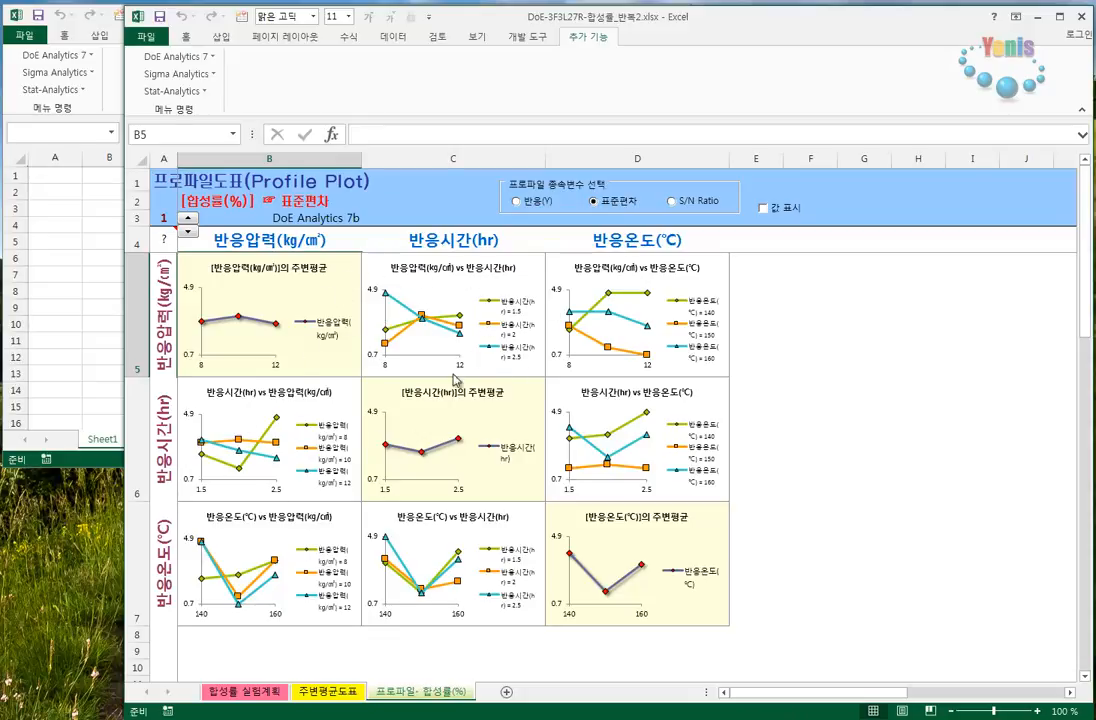
left_click(697, 201)
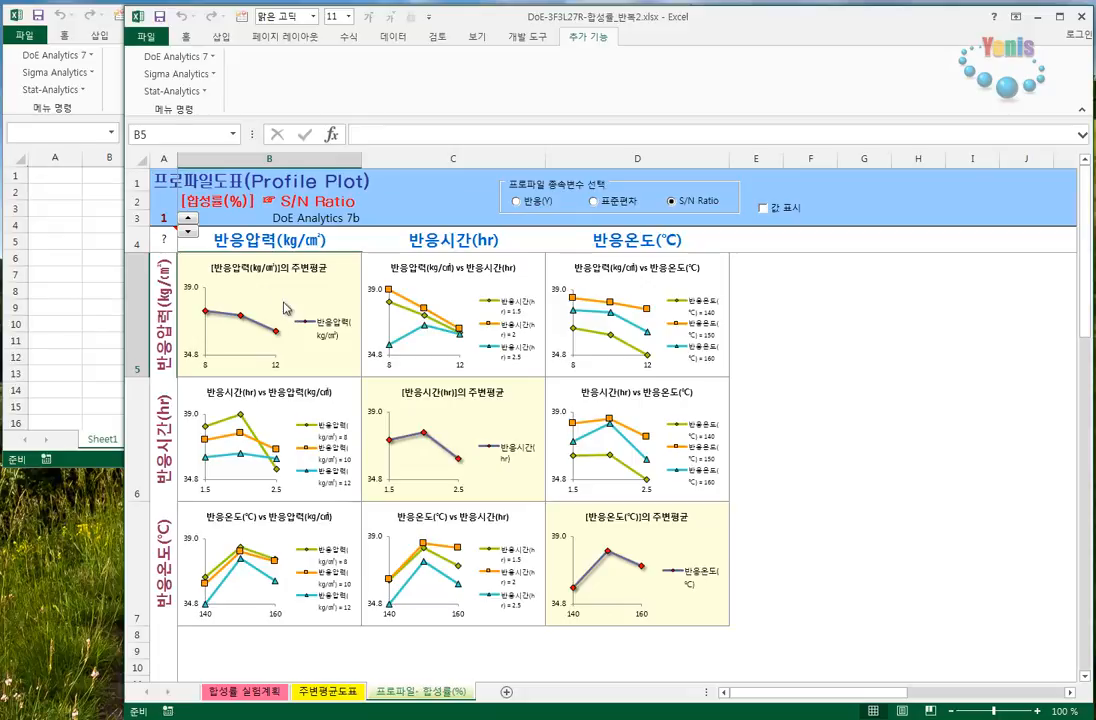
left_click(340, 690)
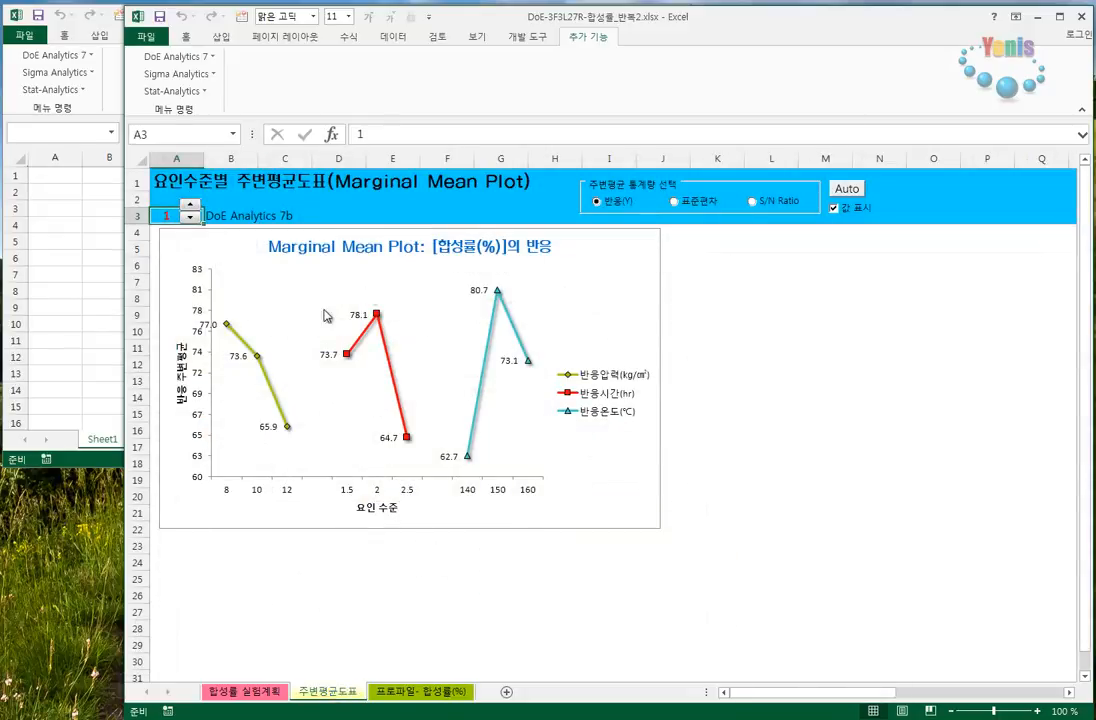
left_click(434, 692)
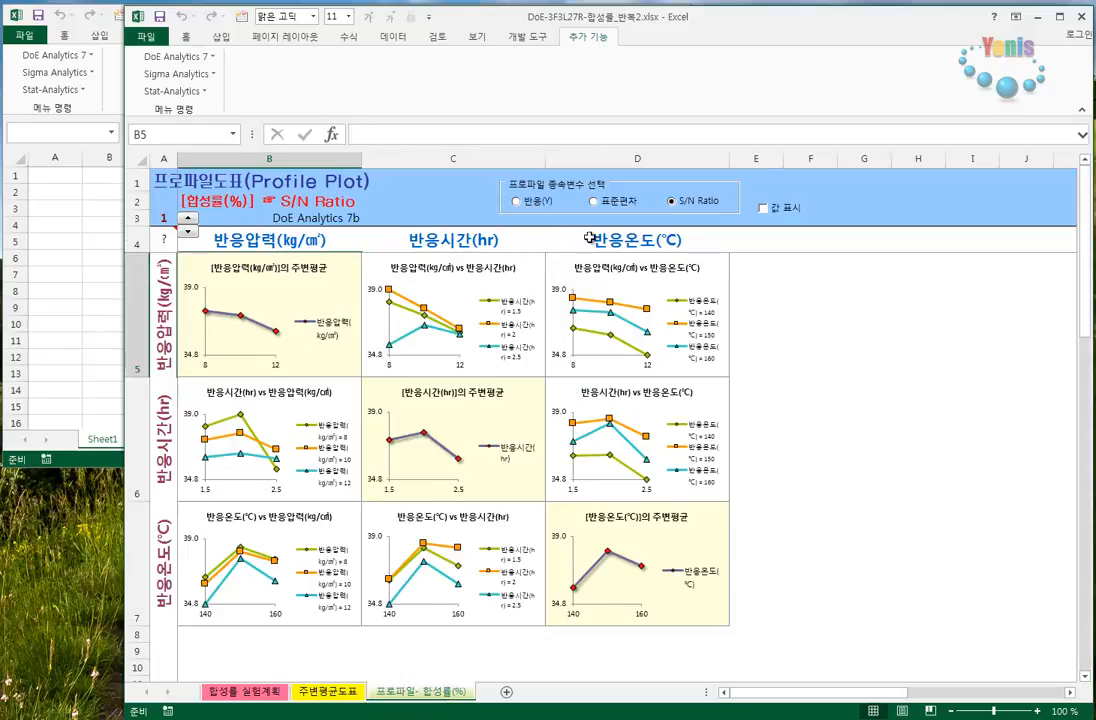
left_click(540, 201)
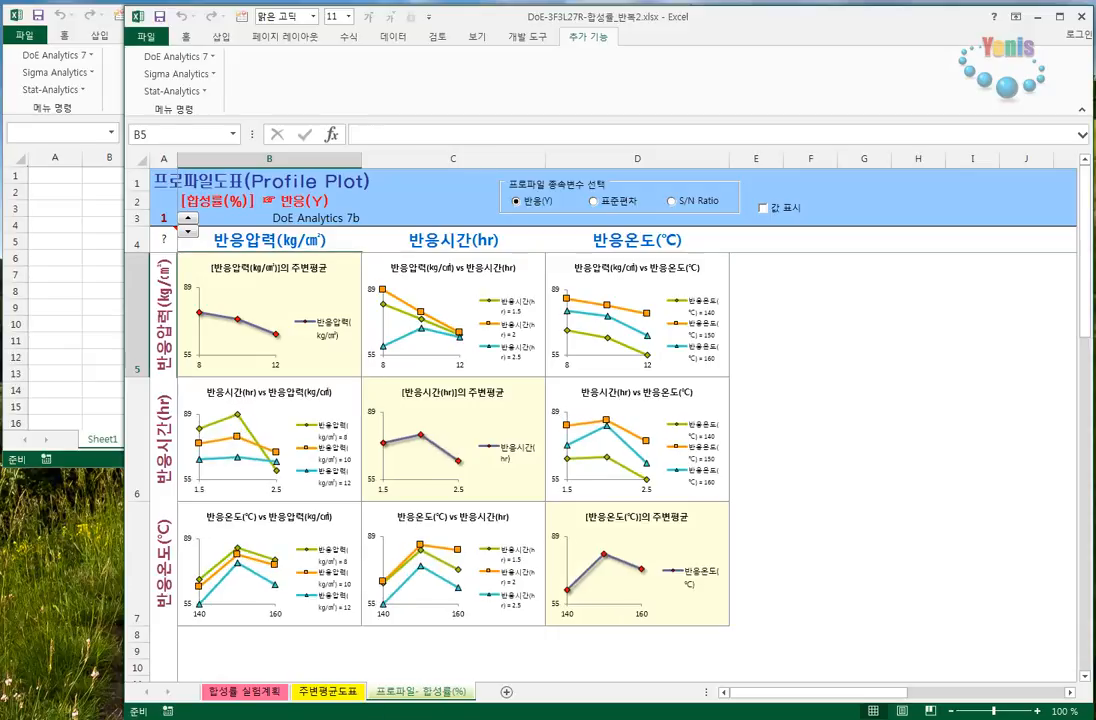
- Compare the marginal mean plot on the 주변평균도표 sheet with the diagonal charts on the 프로파일- 합성률(%) sheet
left_click(322, 698)
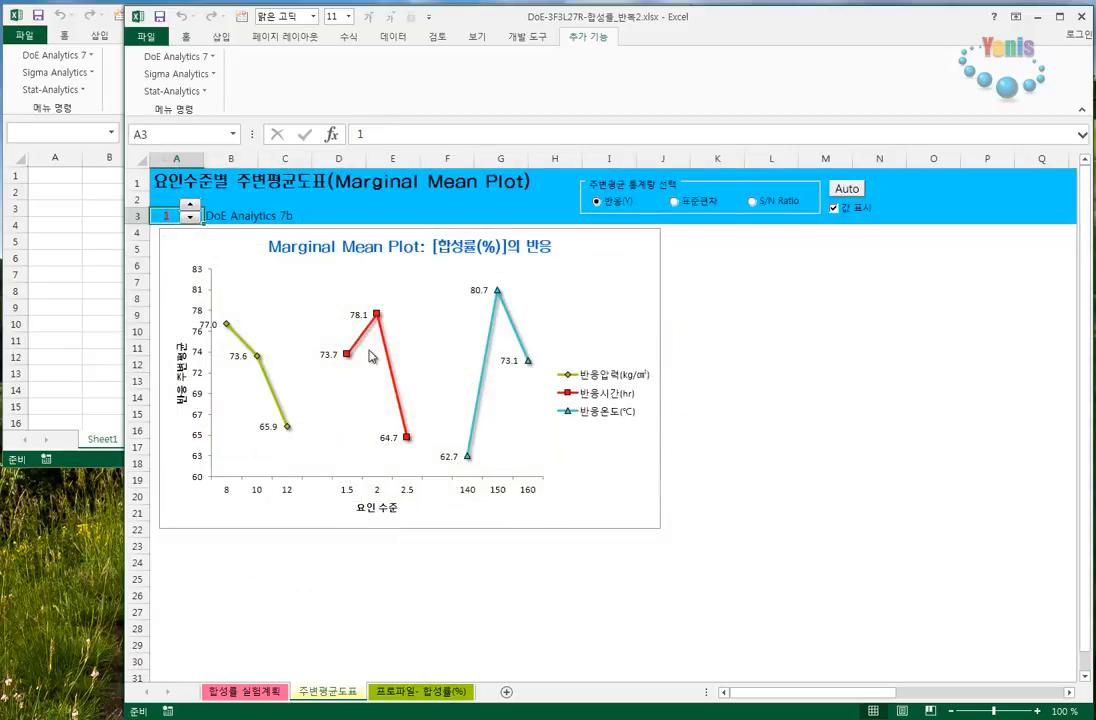
left_click(420, 691)
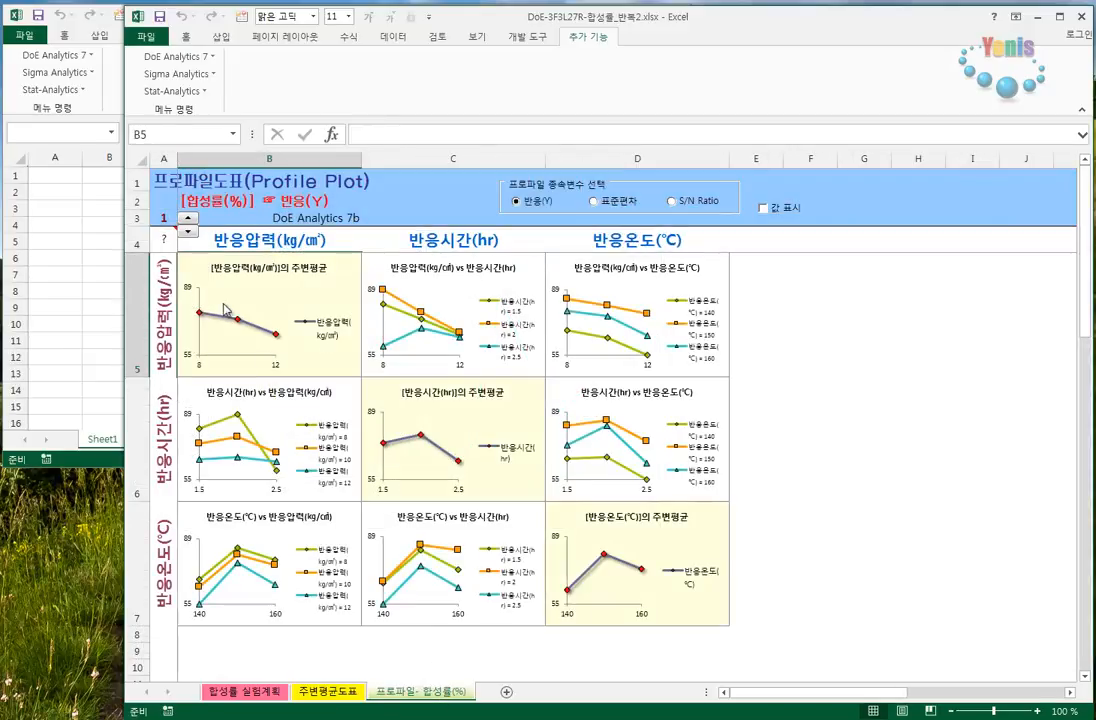
left_click(320, 690)
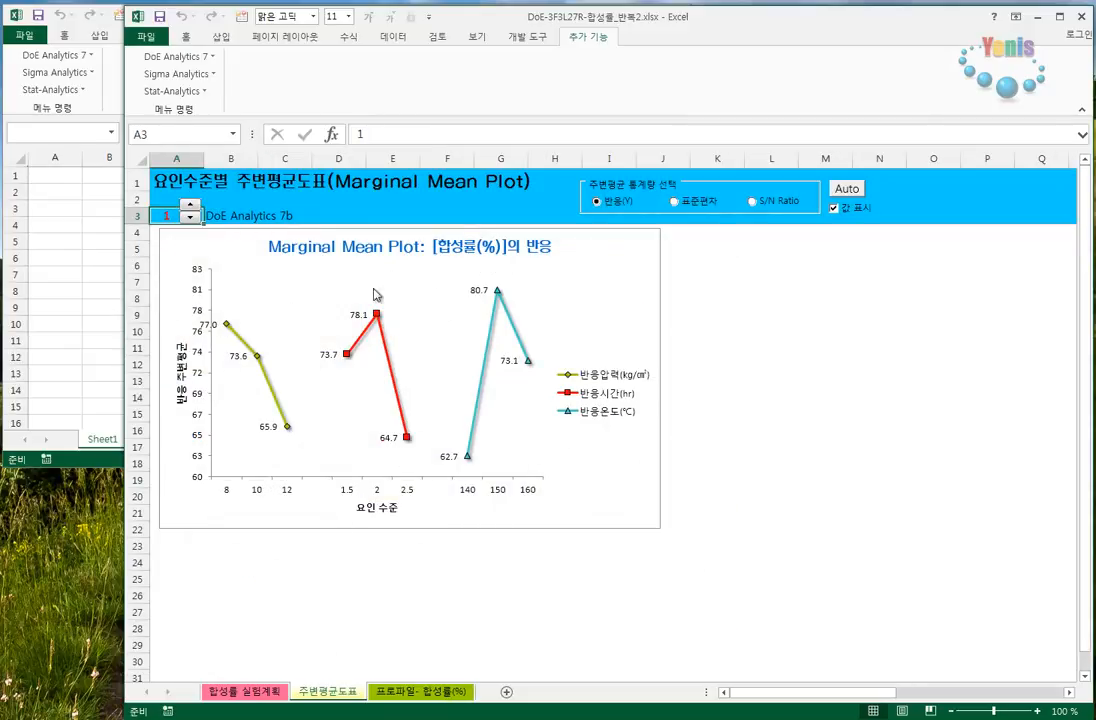
left_click(398, 691)
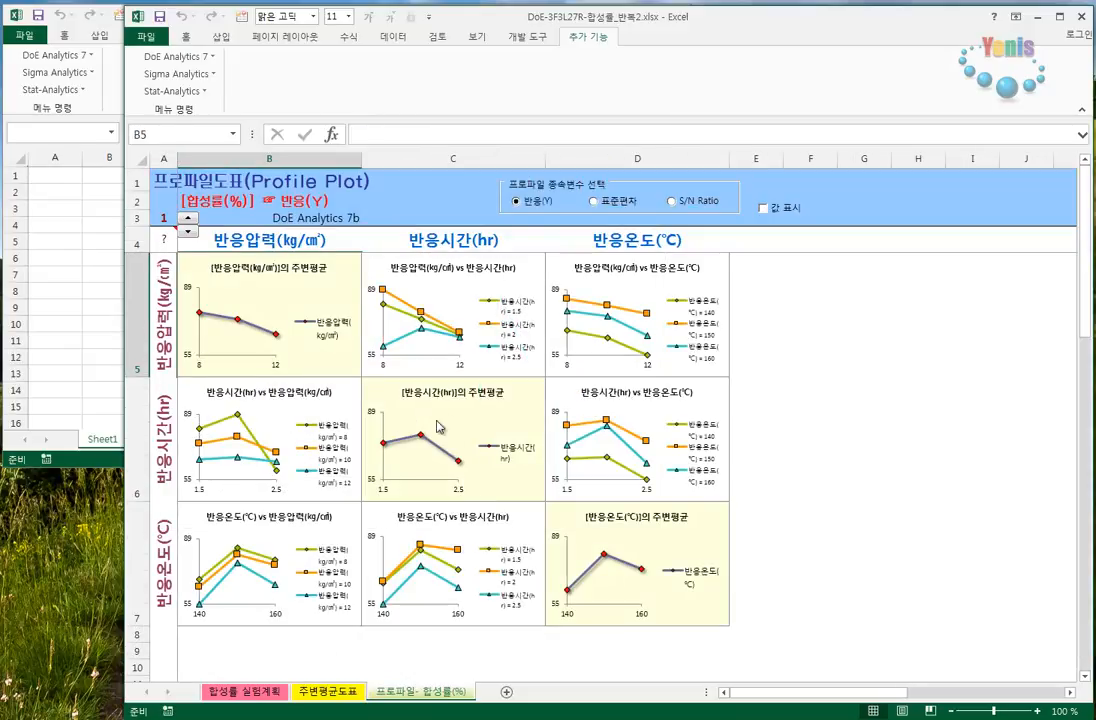
- Toggle the value labels on the profile plots on and off, and leave them shown
left_click(787, 207)
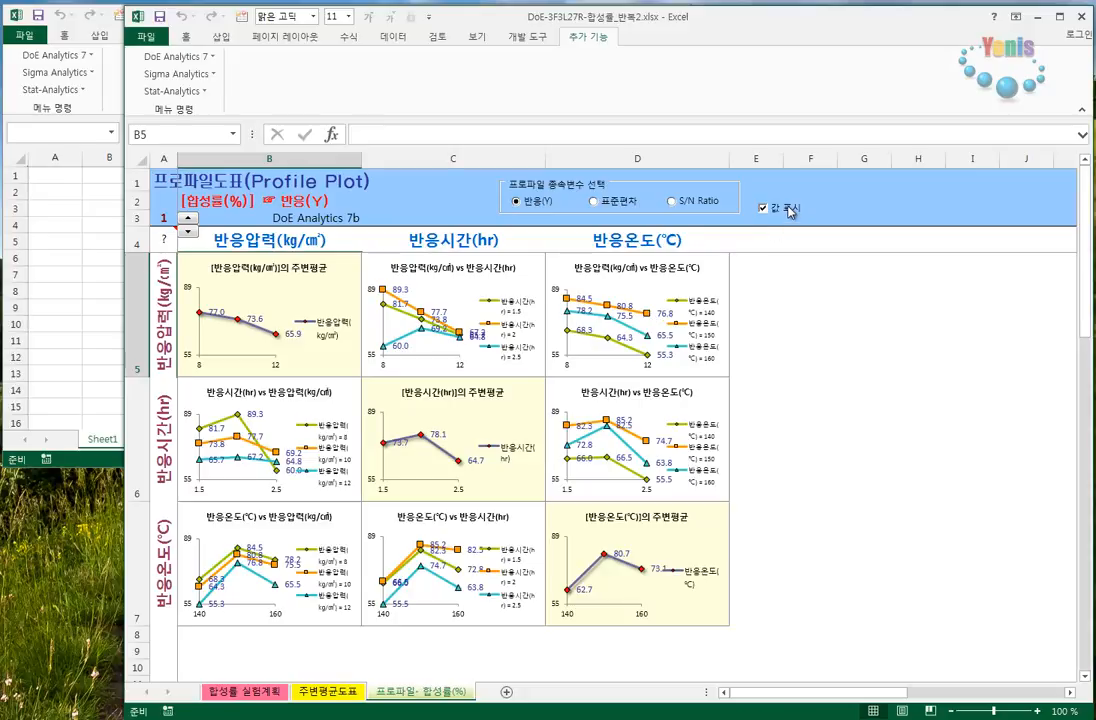
left_click(788, 208)
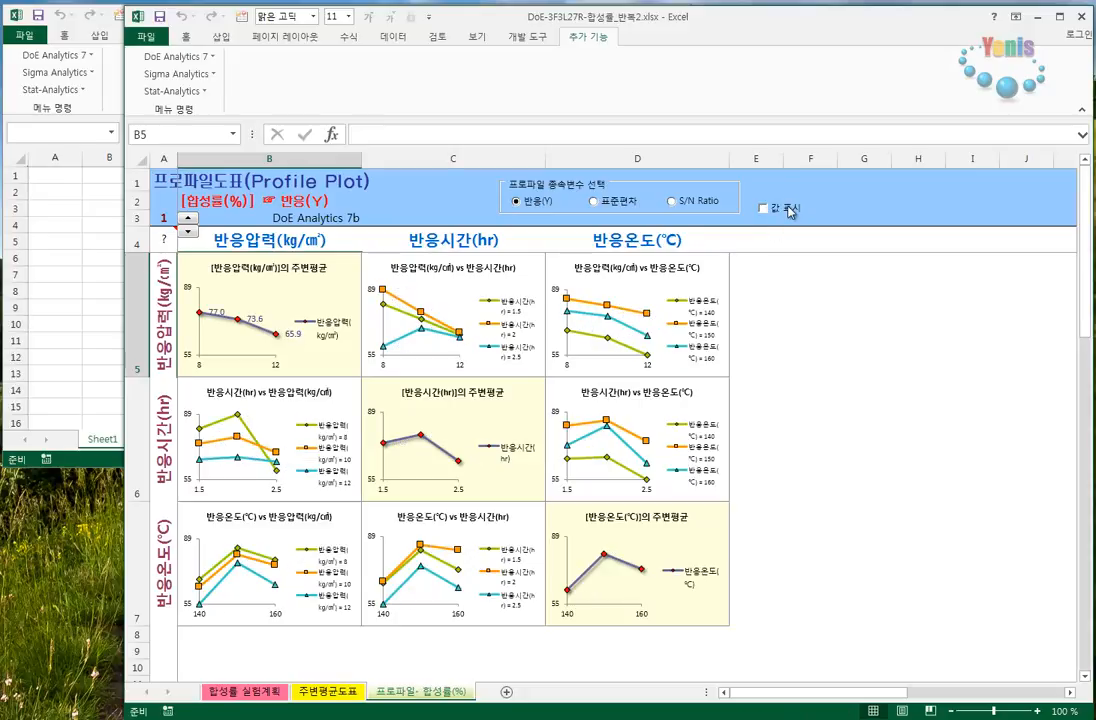
left_click(788, 208)
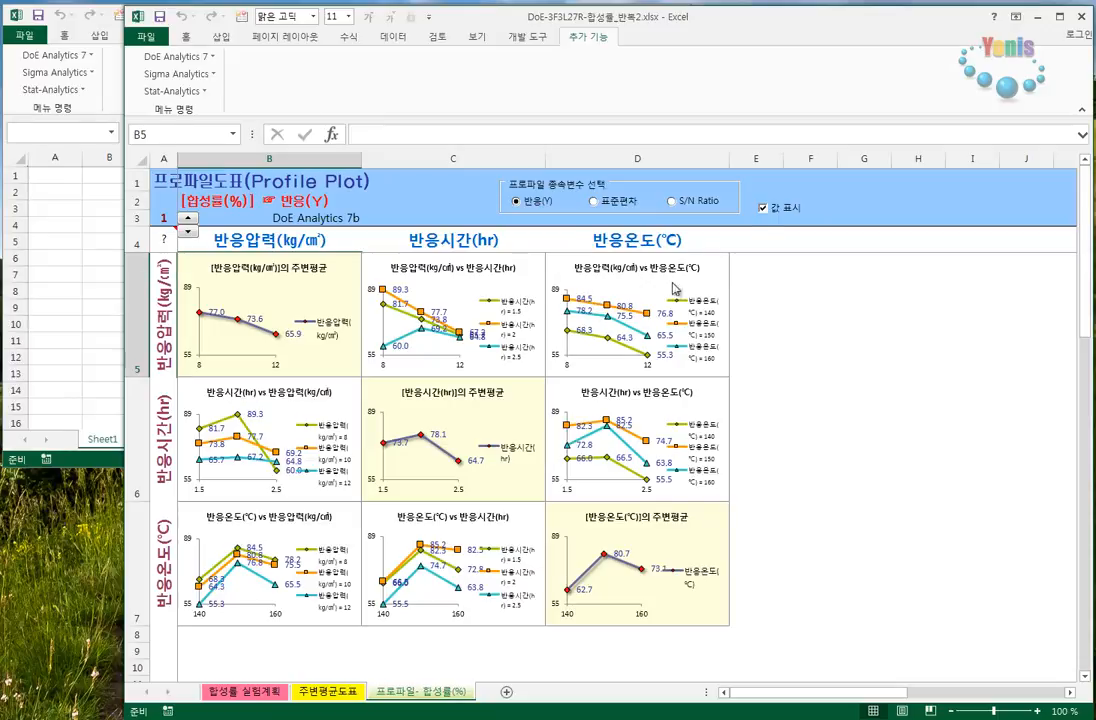
left_click(766, 208)
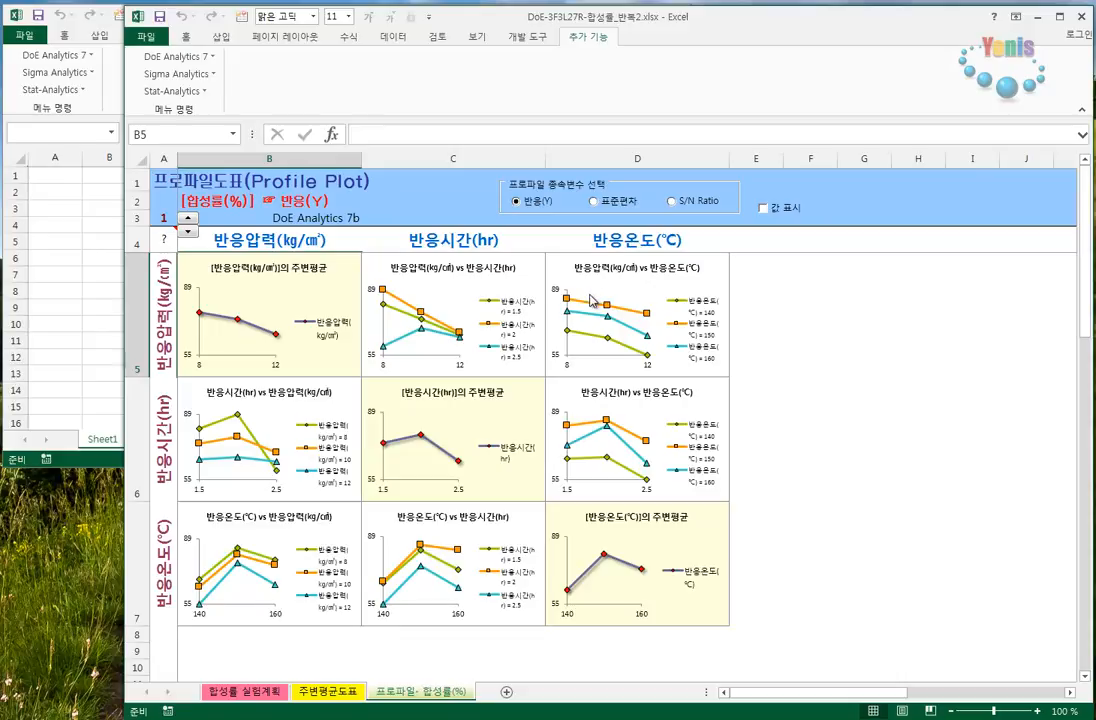
left_click(766, 208)
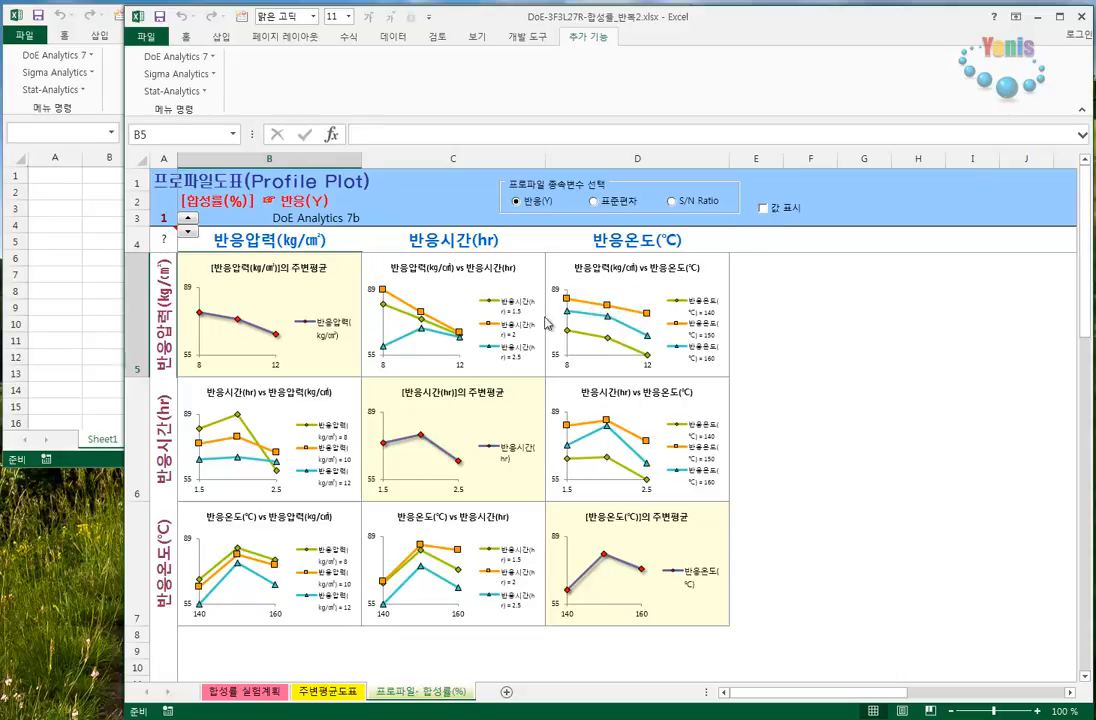
- Raise the profile plot labels to three or more decimal places, and bring them back to two
left_click(190, 215)
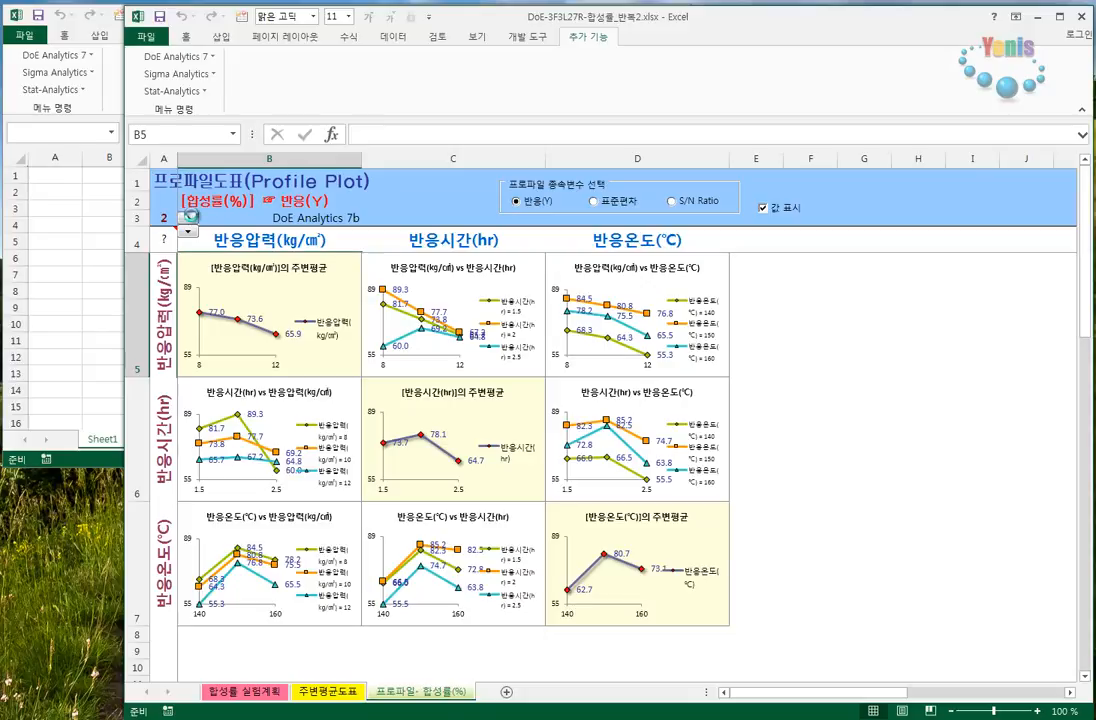
left_click(189, 216)
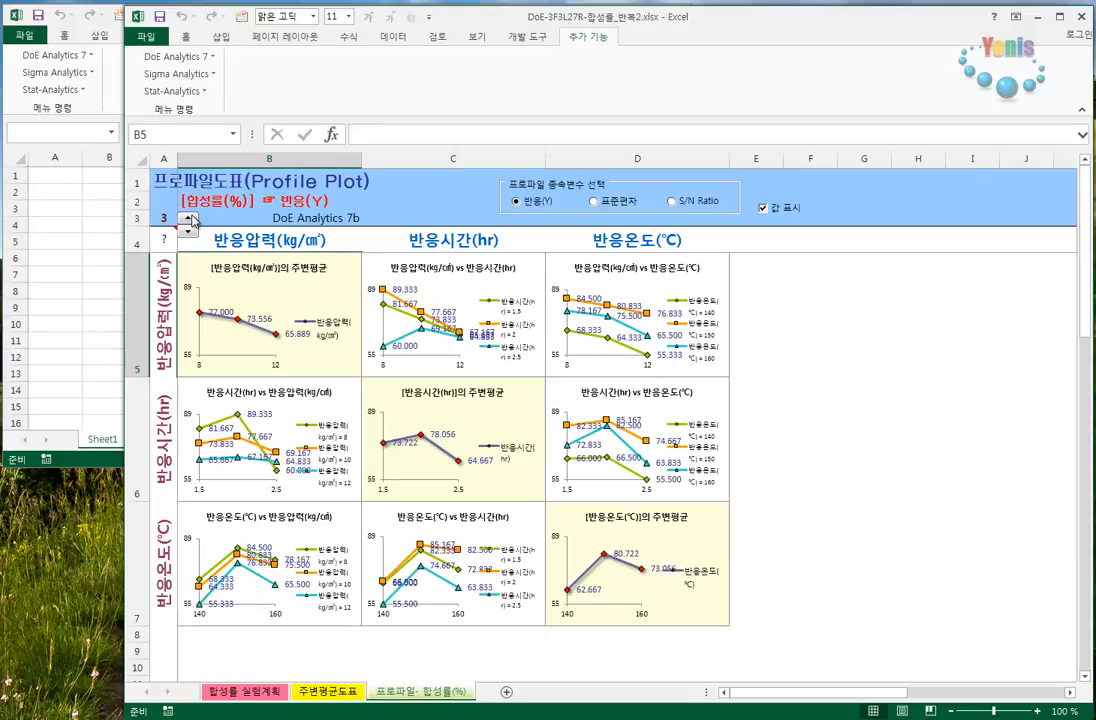
left_click(189, 216)
left_click(188, 233)
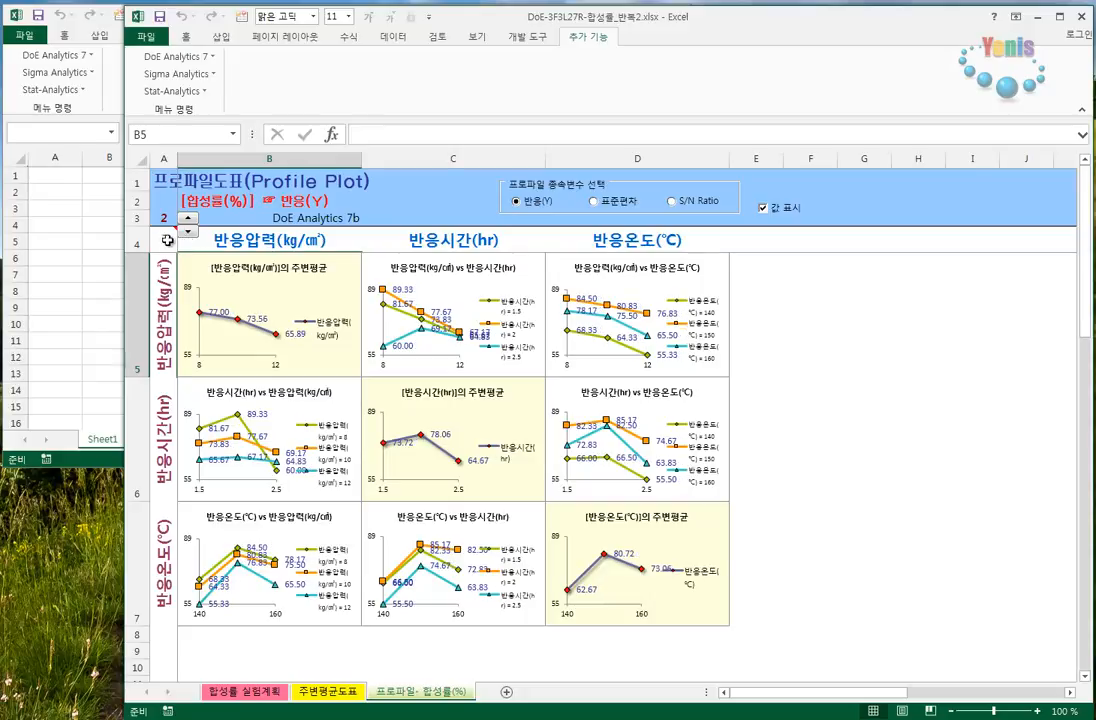
mouse_move(163, 240)
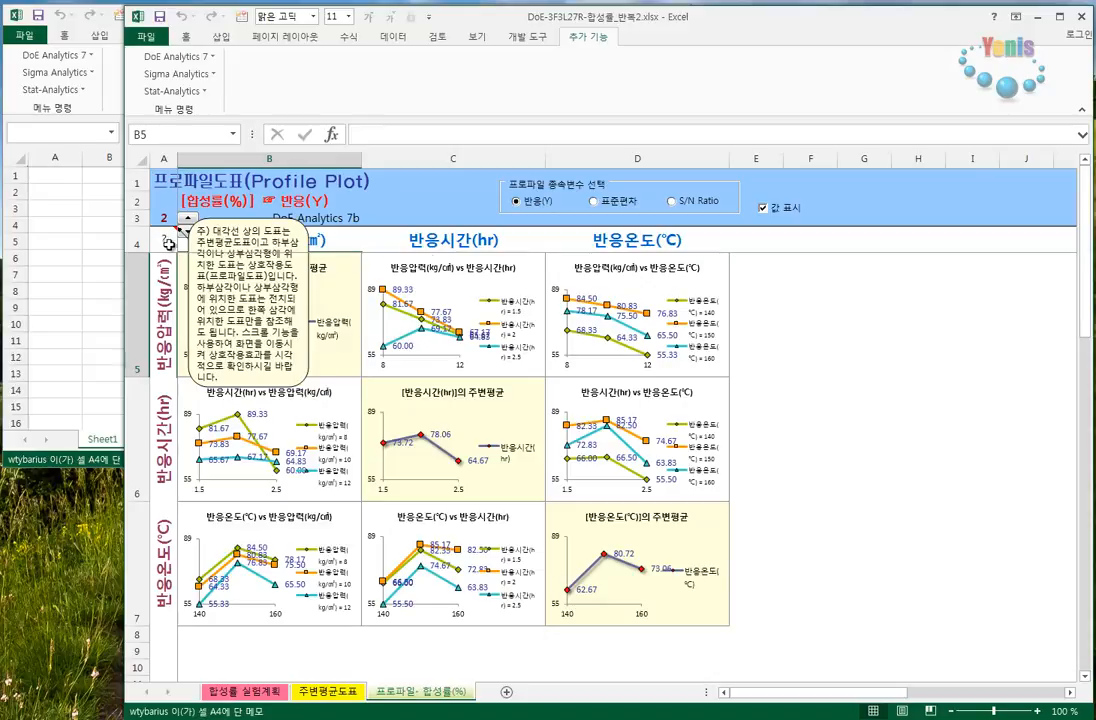
- Cycle the labelled profile plots through 표준편차 and S/N Ratio back to 반응(Y), and hide the value labels
left_click(628, 207)
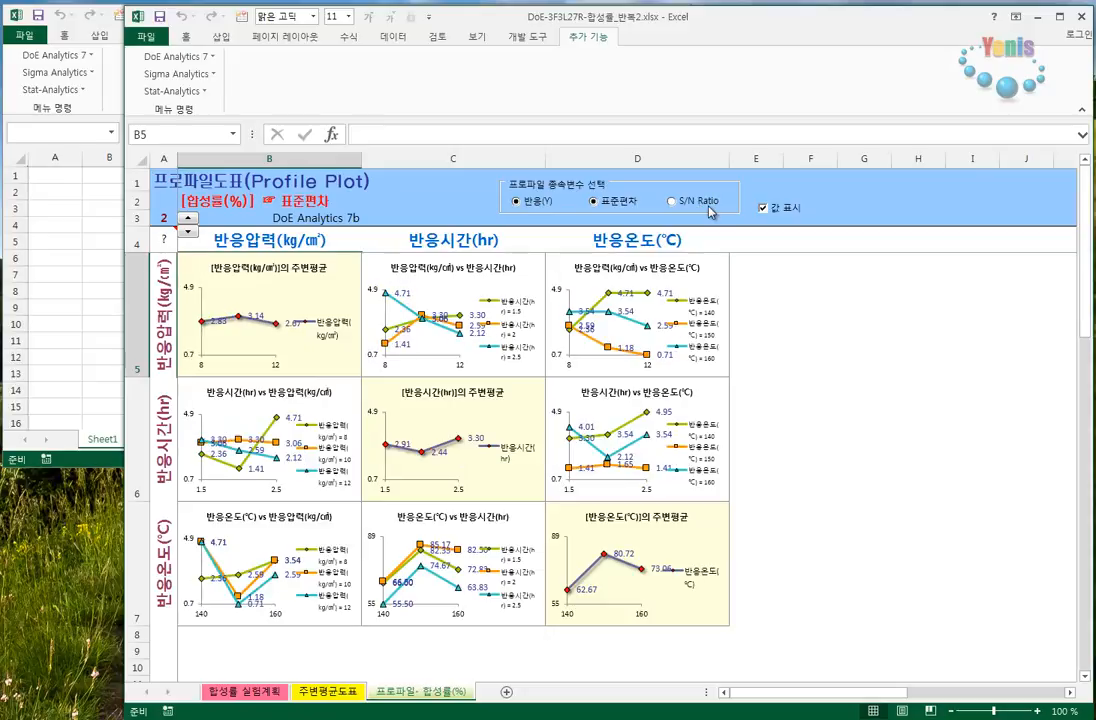
left_click(706, 208)
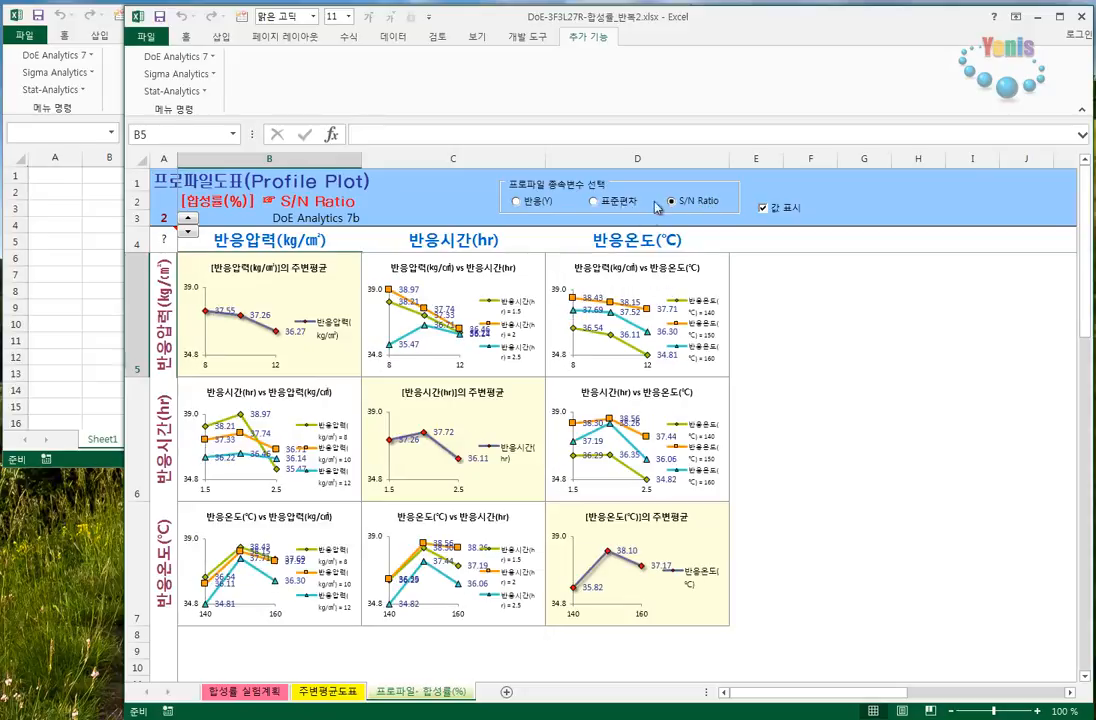
left_click(624, 206)
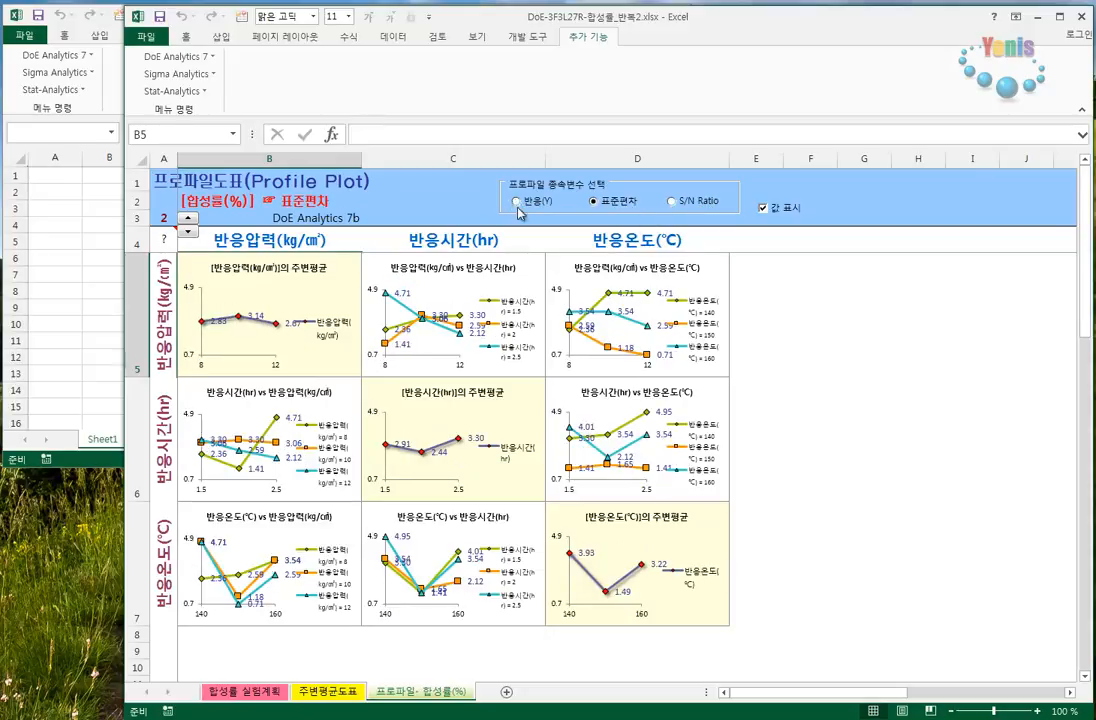
left_click(517, 205)
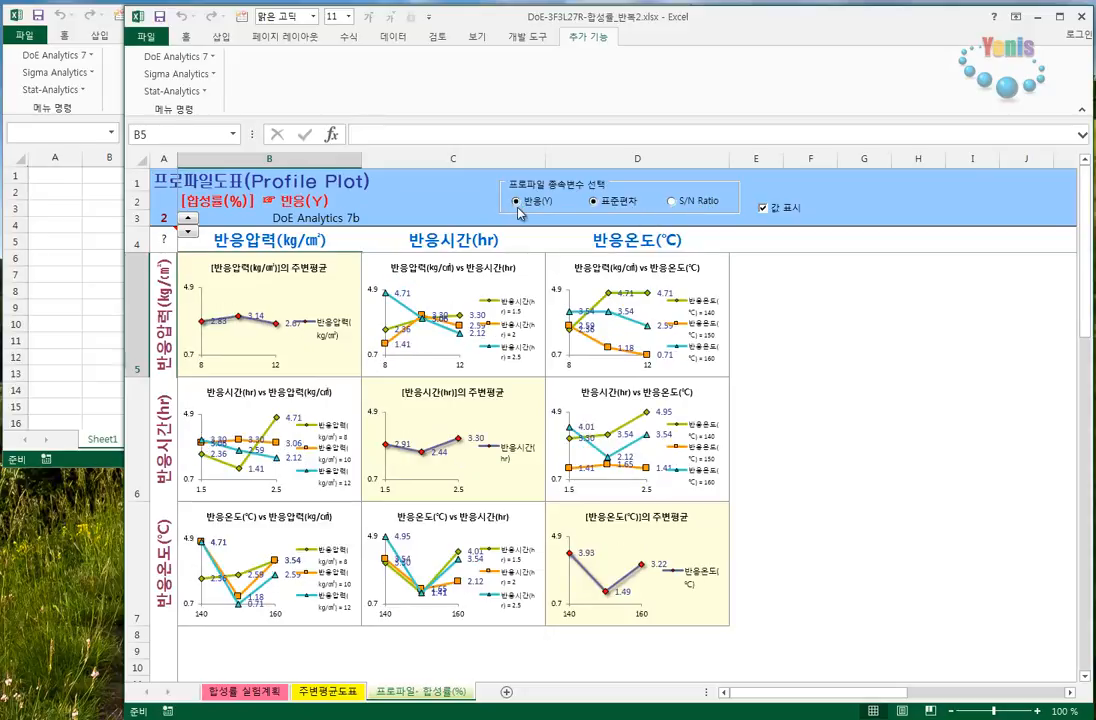
left_click(780, 212)
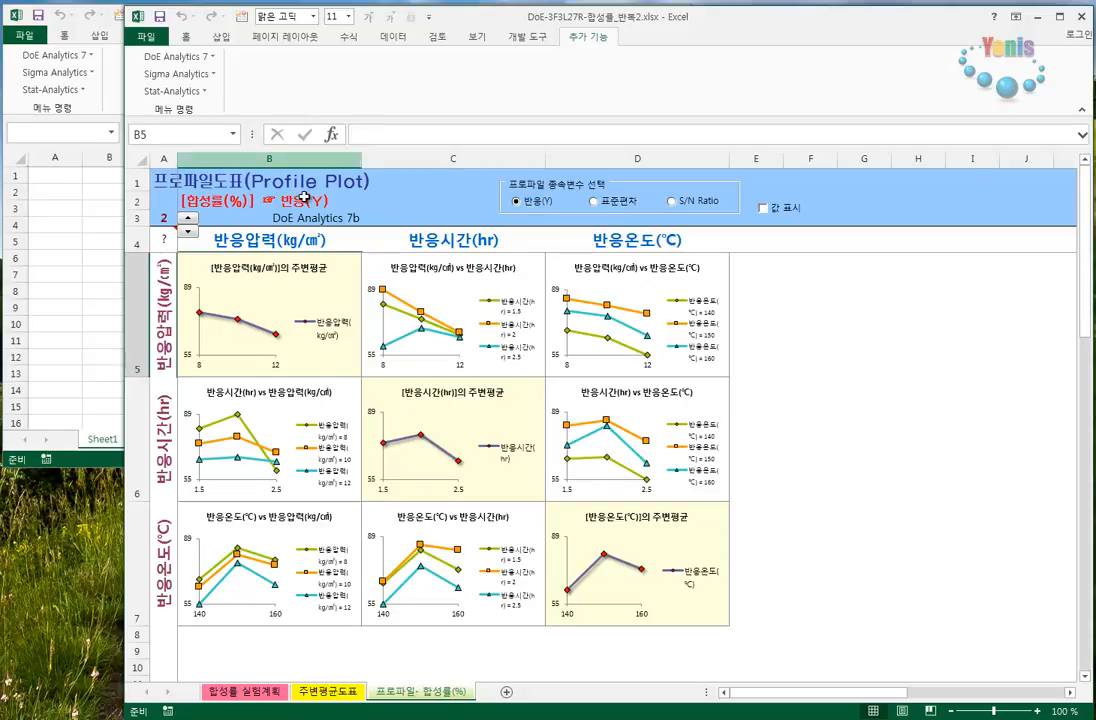
- Run the ANOVA & LSD 검정 analysis on 반응값(실험값) and look over the ANOVA table and LSD charts
left_click(189, 62)
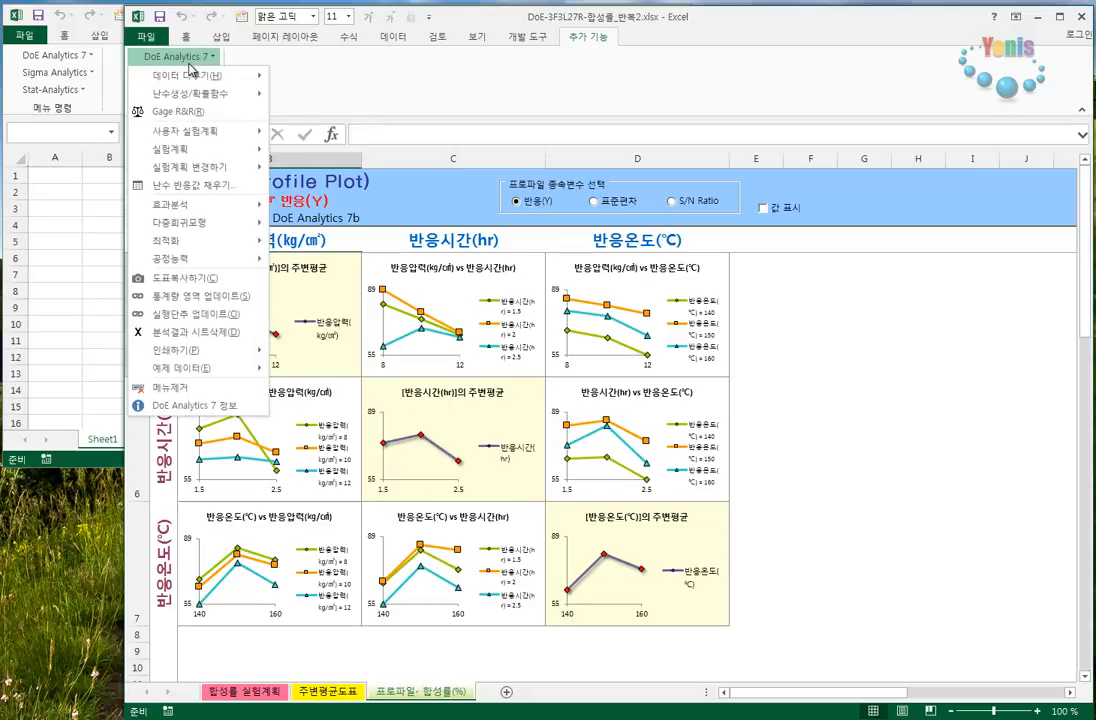
mouse_move(215, 216)
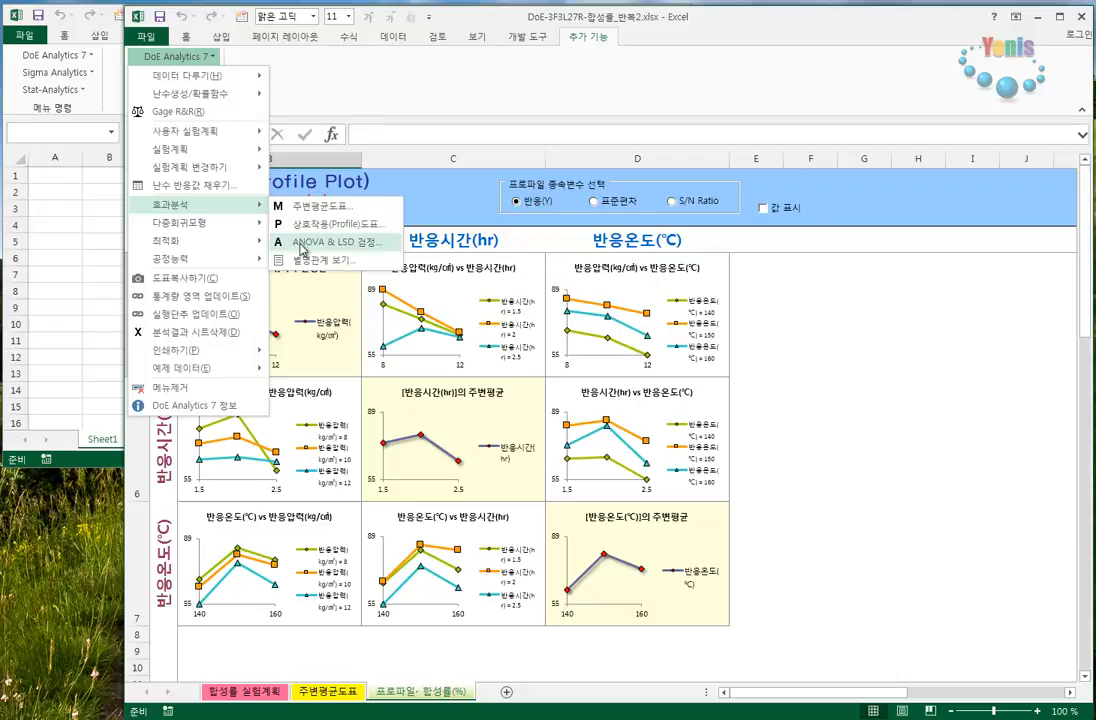
left_click(332, 242)
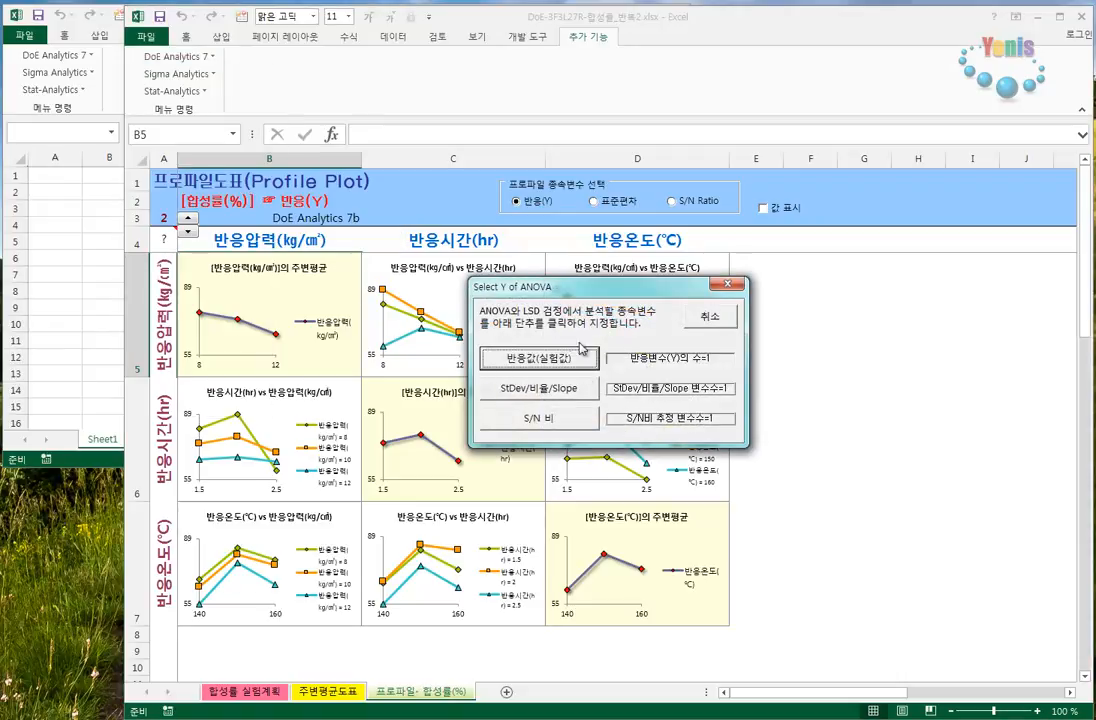
left_click_drag(625, 296, 677, 250)
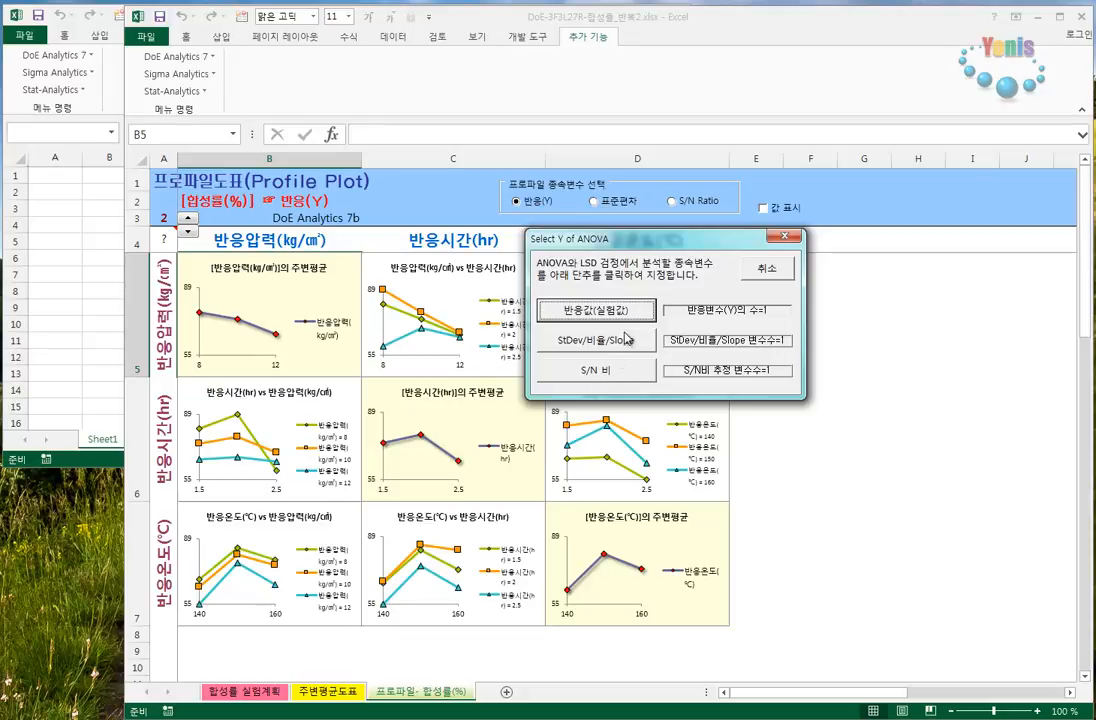
left_click(597, 318)
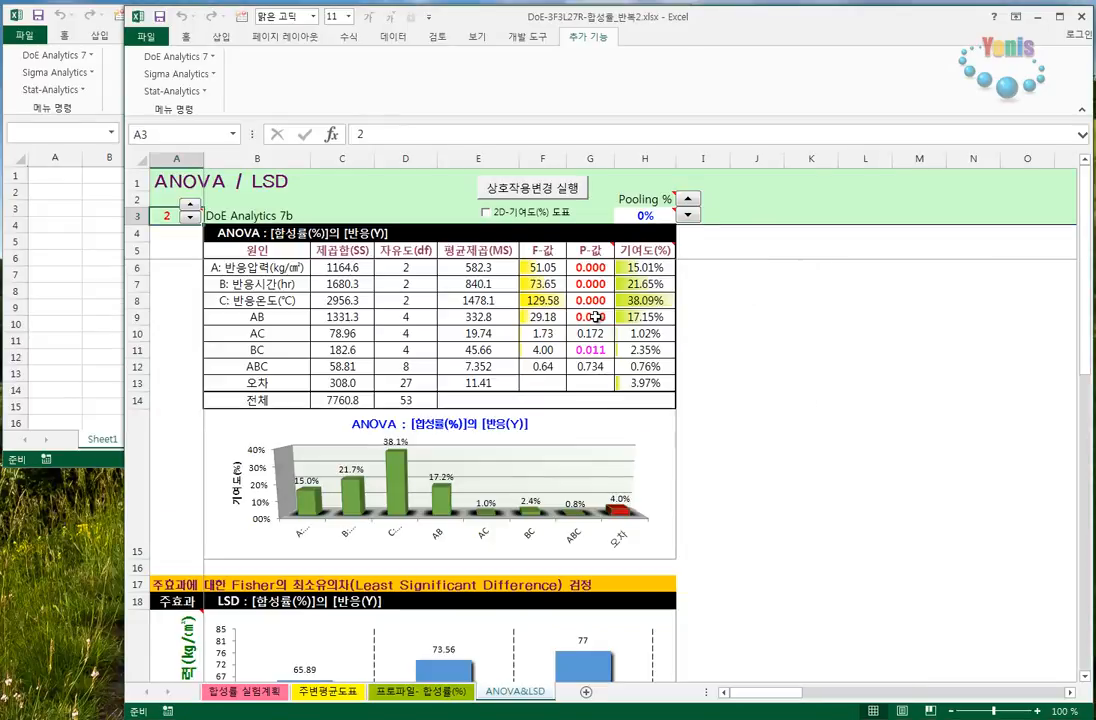
scroll(597, 318, "down", 3)
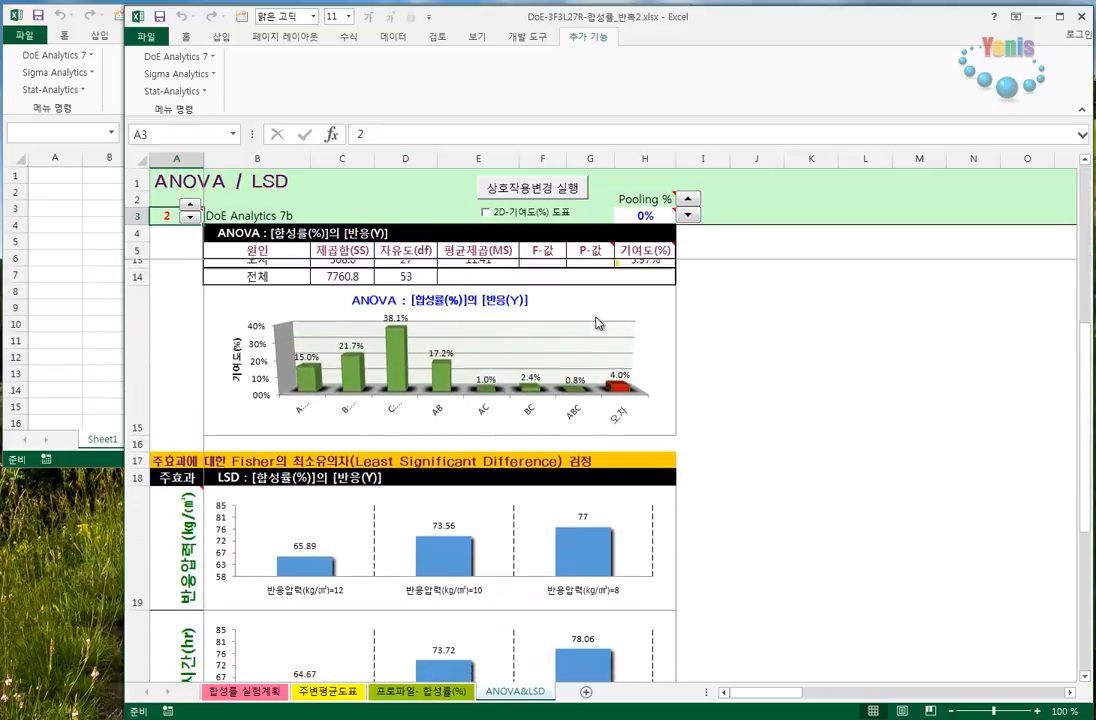
scroll(597, 323, "down", 2)
scroll(595, 320, "up", 5)
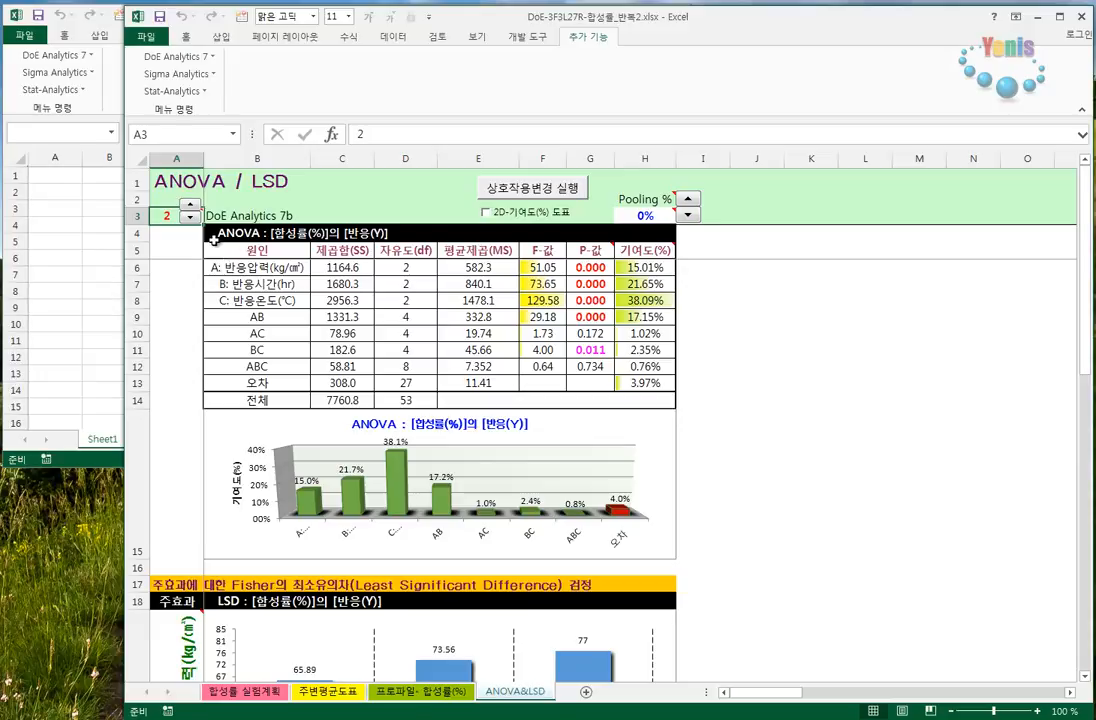
- Reduce the LSD chart value labels to one decimal place and display the ANOVA contribution chart in 2D
left_click_drag(214, 232, 645, 383)
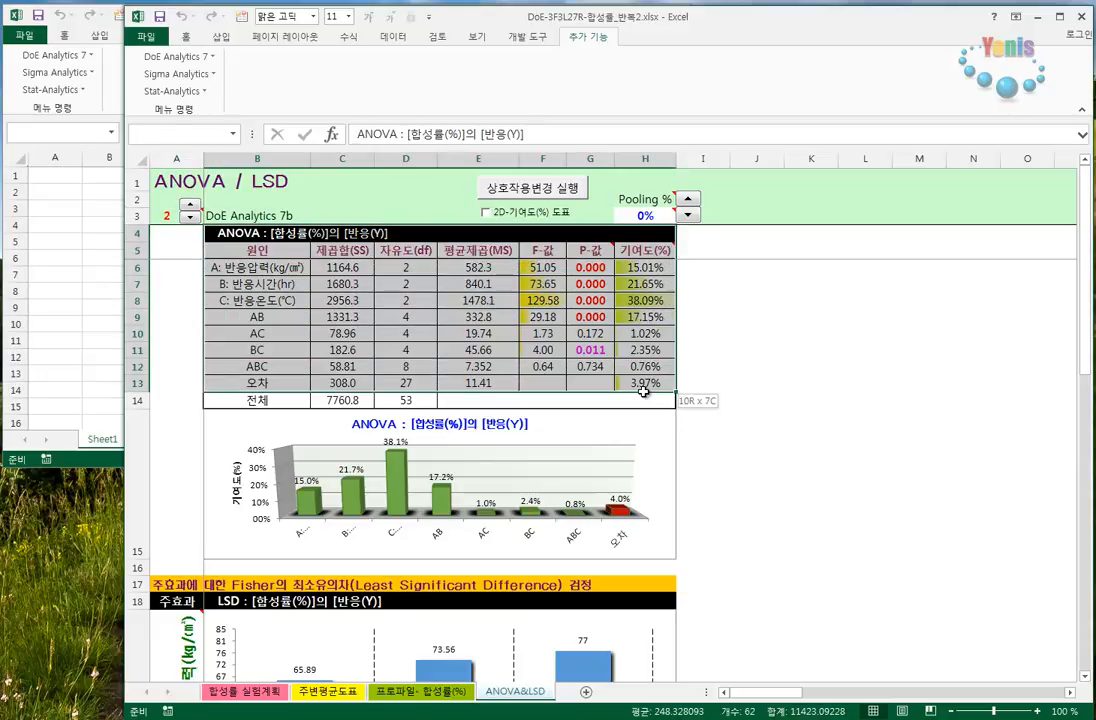
left_click(715, 300)
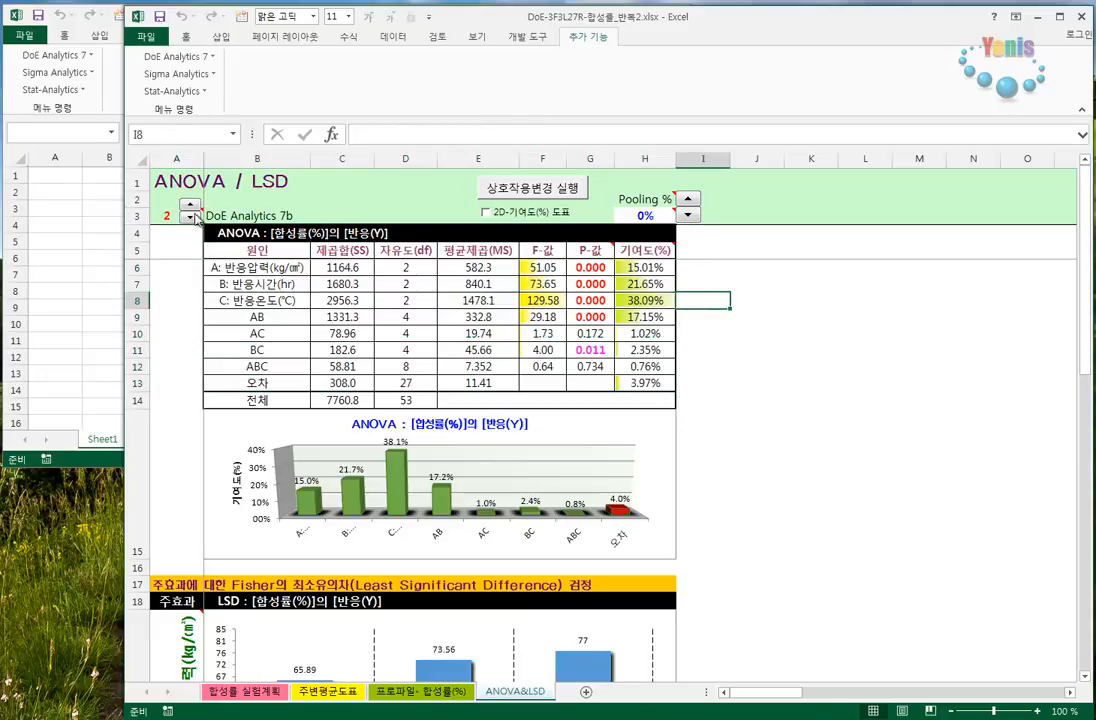
left_click(192, 215)
left_click(192, 215)
left_click(189, 216)
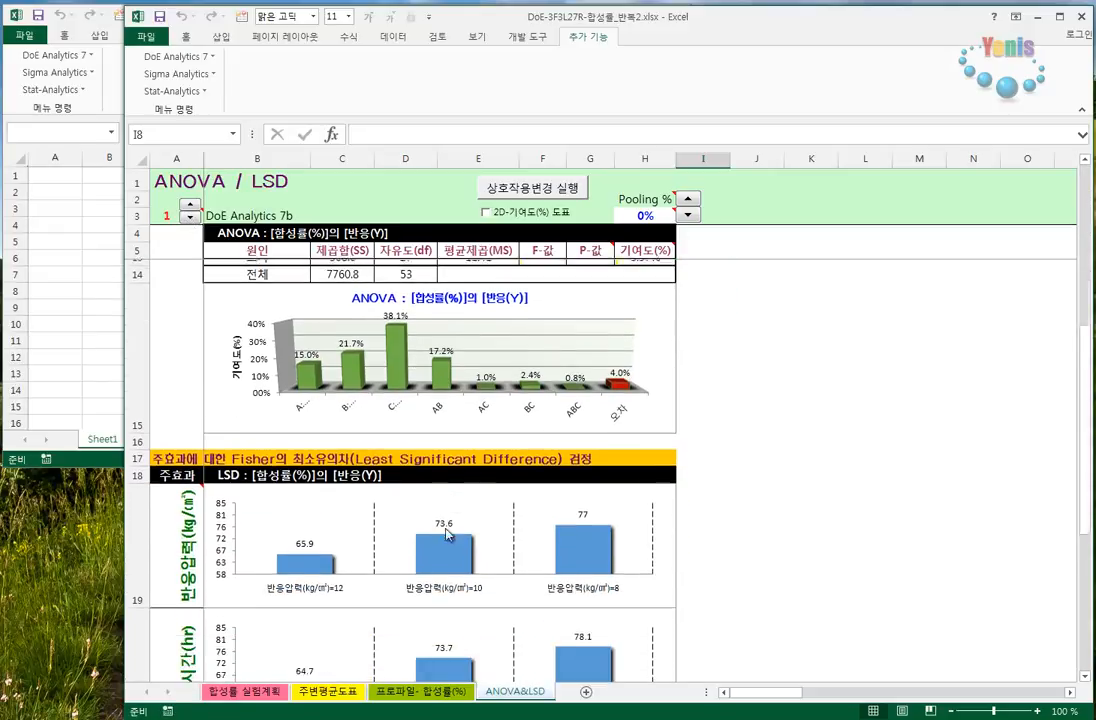
mouse_move(170, 218)
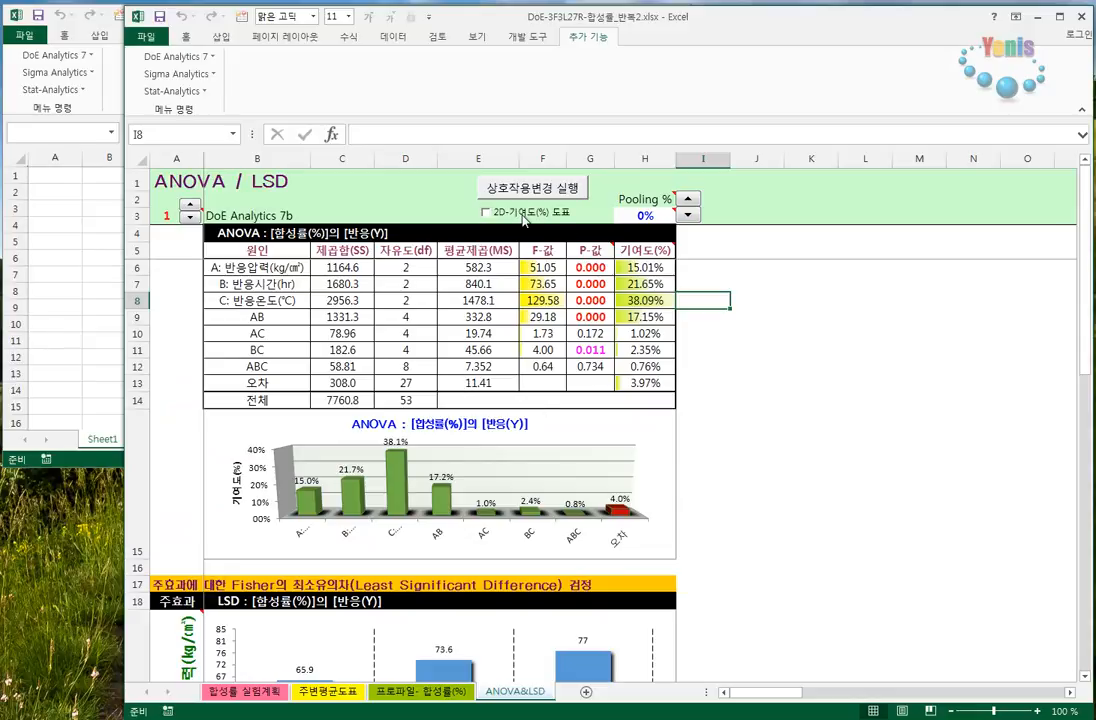
left_click(520, 215)
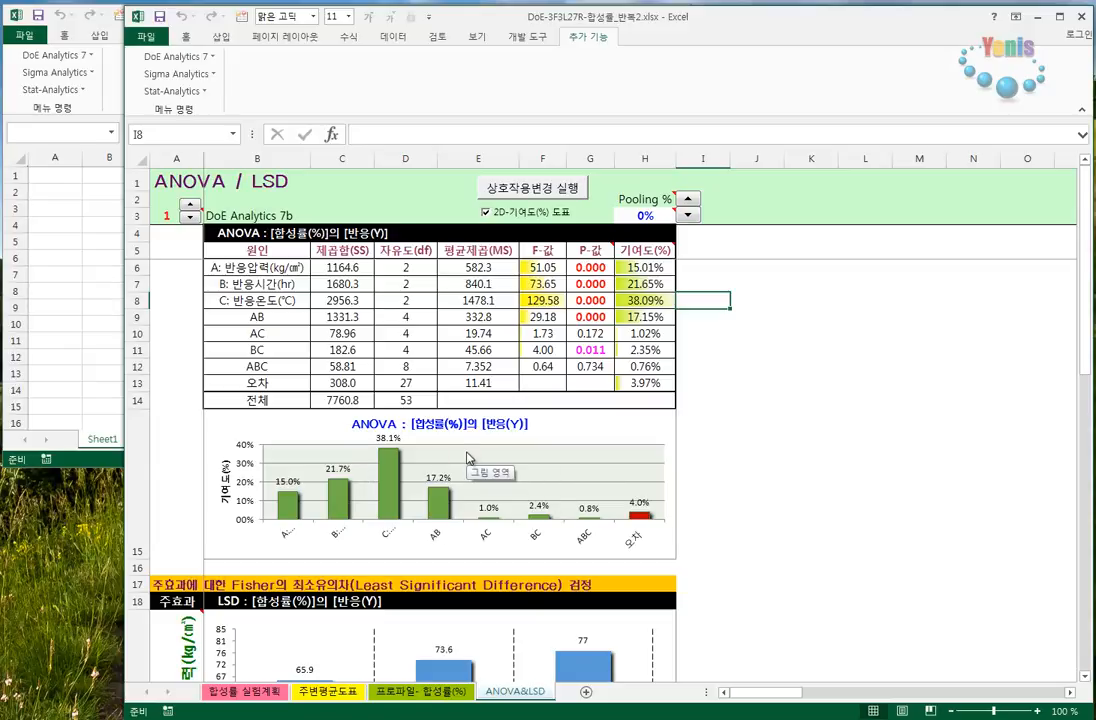
- Open 도표복사하기 and browse through the ANOVA and LSD charts, returning to the ANOVA contribution chart
left_click(194, 60)
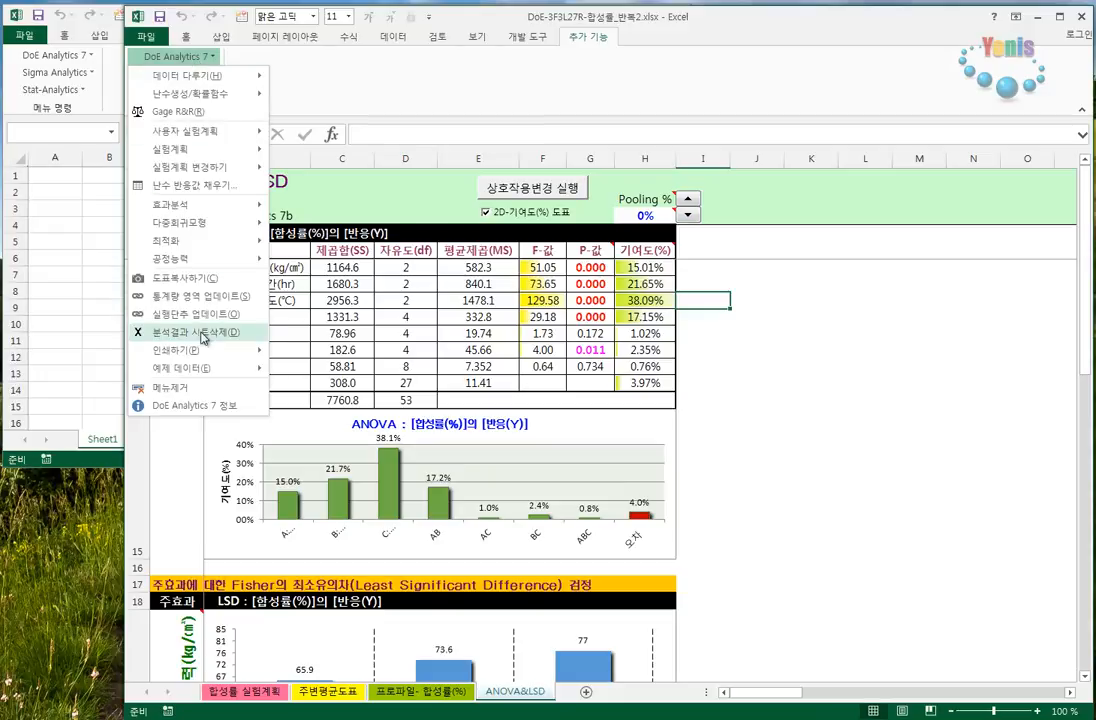
left_click(185, 278)
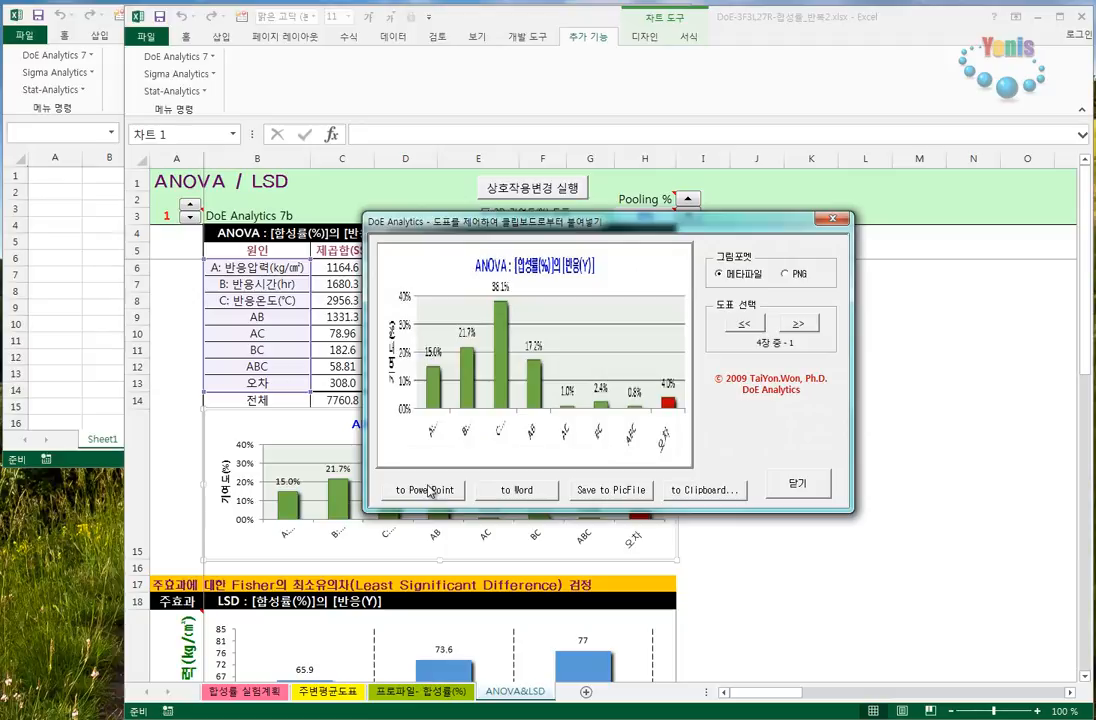
left_click(798, 323)
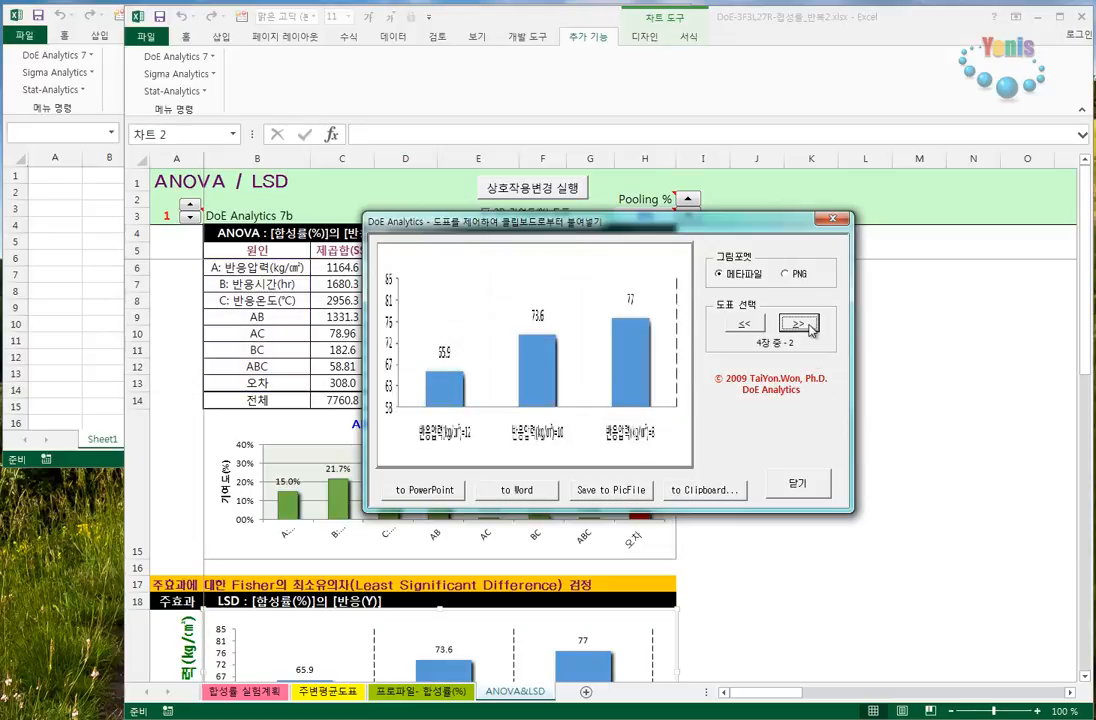
left_click(798, 323)
left_click(800, 325)
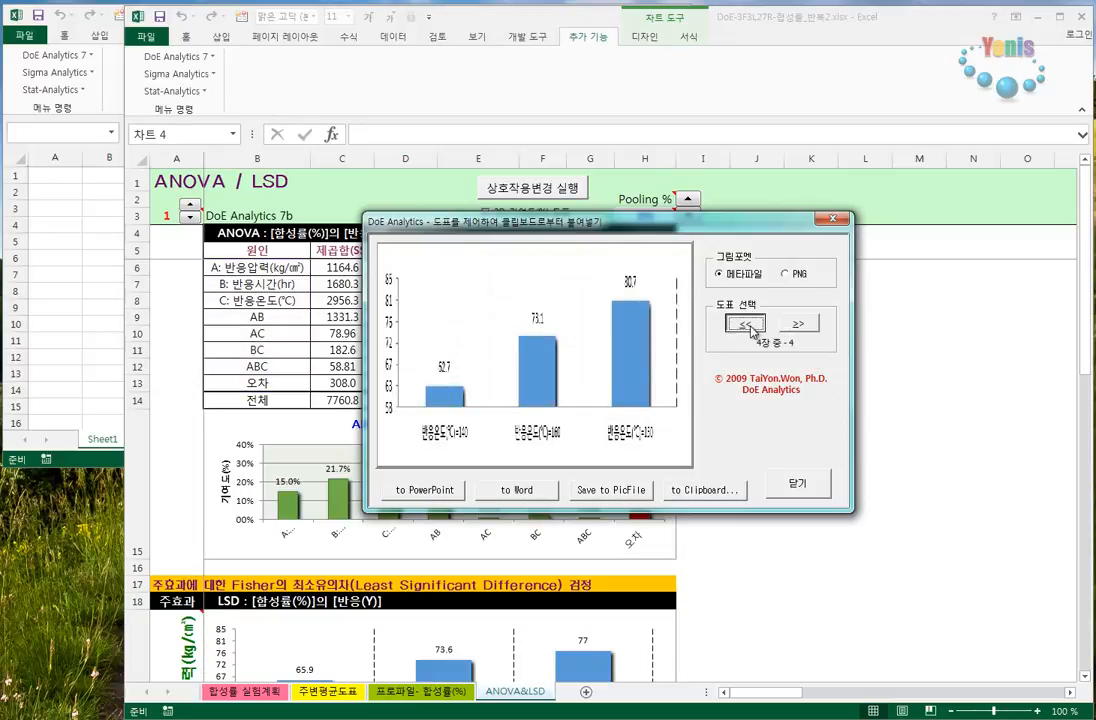
left_click(748, 325)
left_click(752, 330)
left_click(797, 326)
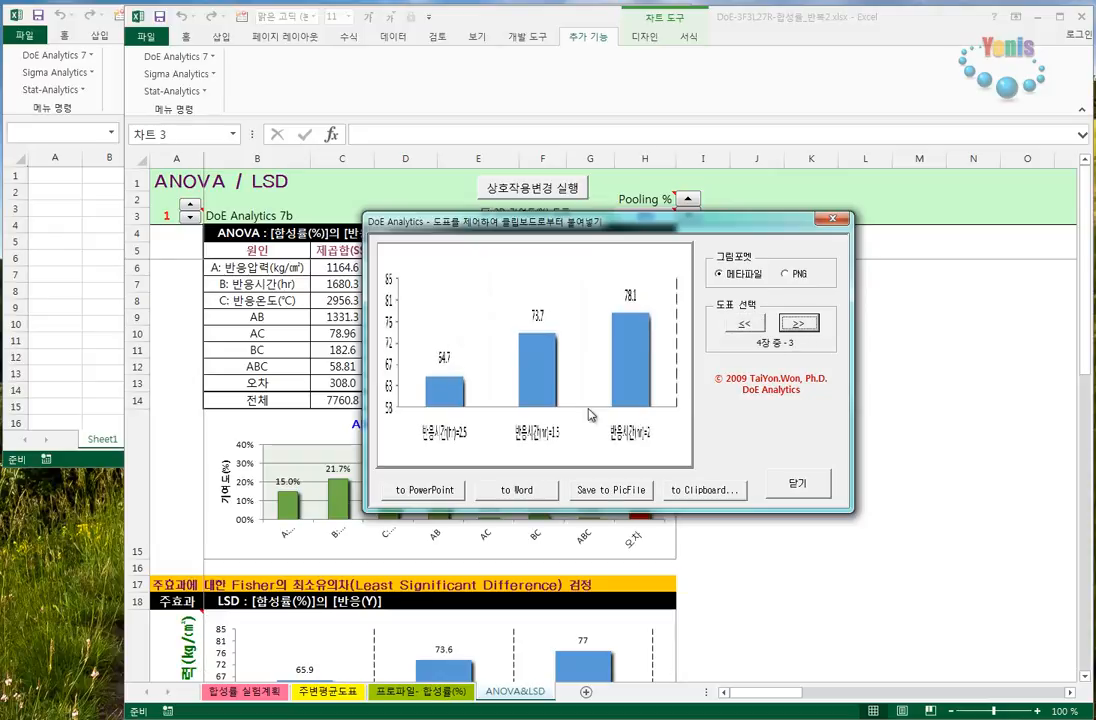
left_click(742, 326)
left_click(742, 326)
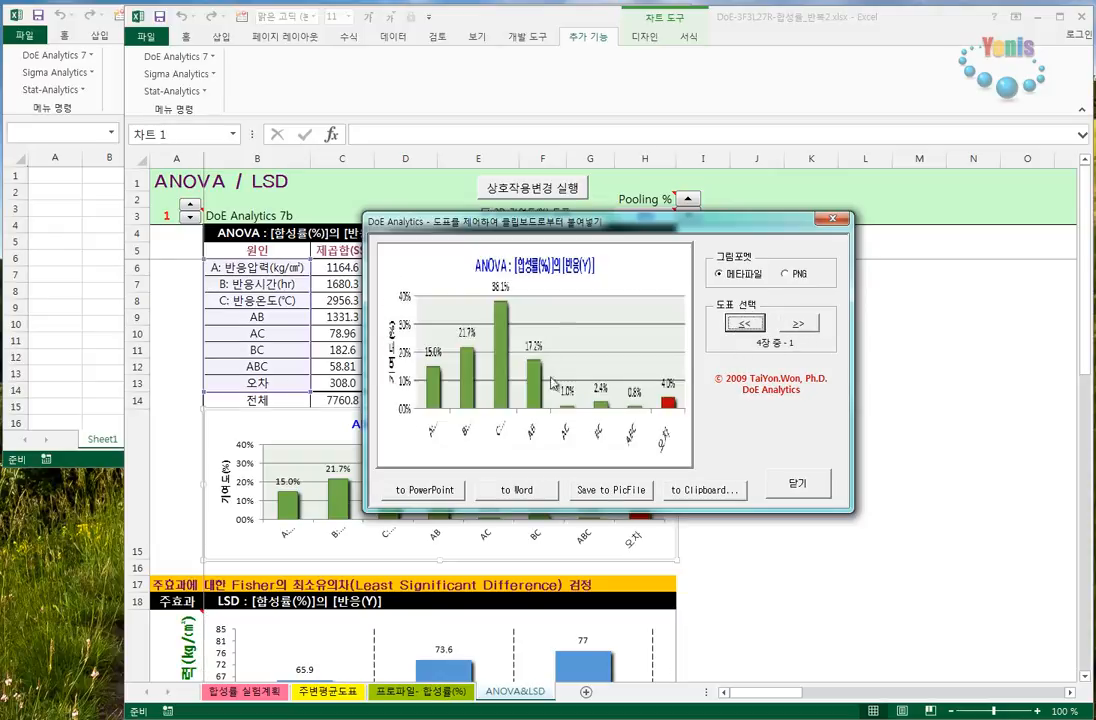
- Send the ANOVA contribution chart to PowerPoint as a metafile, then enlarge it and place it in the upper part of the slide
left_click(427, 492)
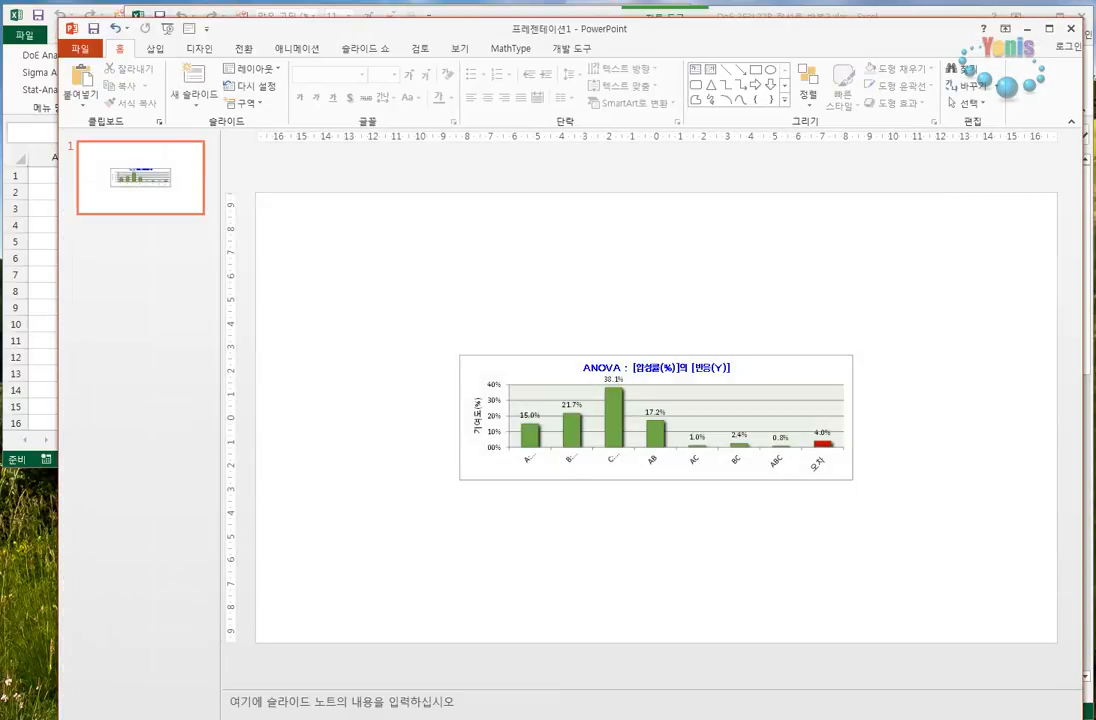
left_click_drag(1057, 708, 878, 636)
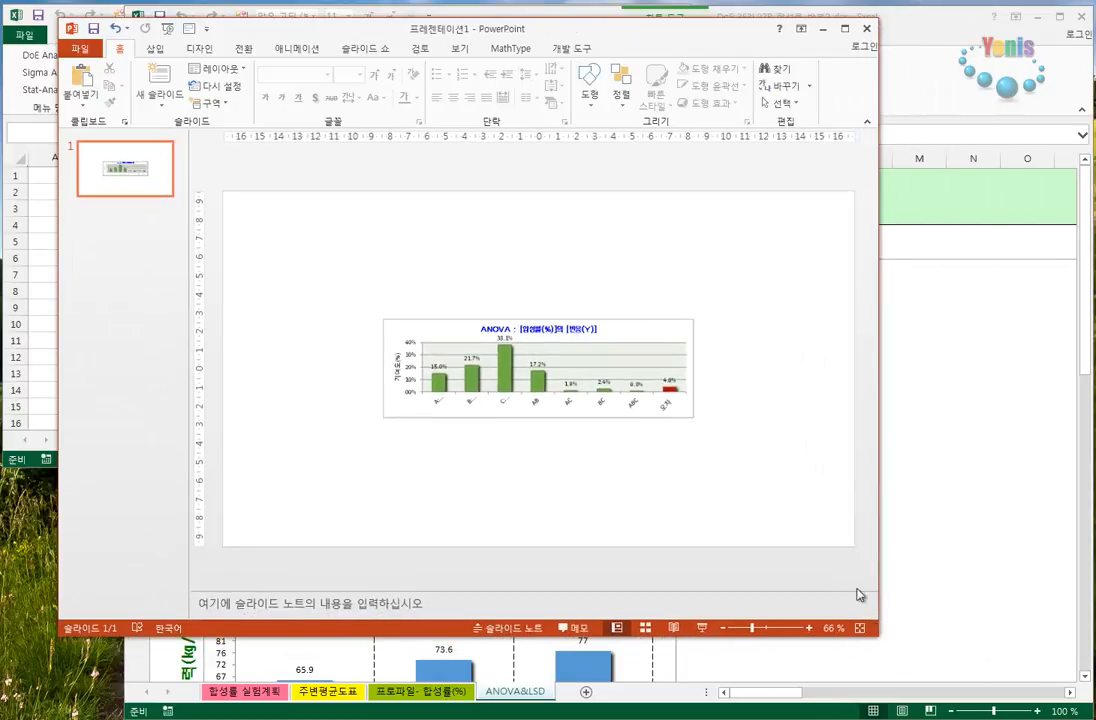
left_click(651, 345)
left_click_drag(651, 345, 497, 225)
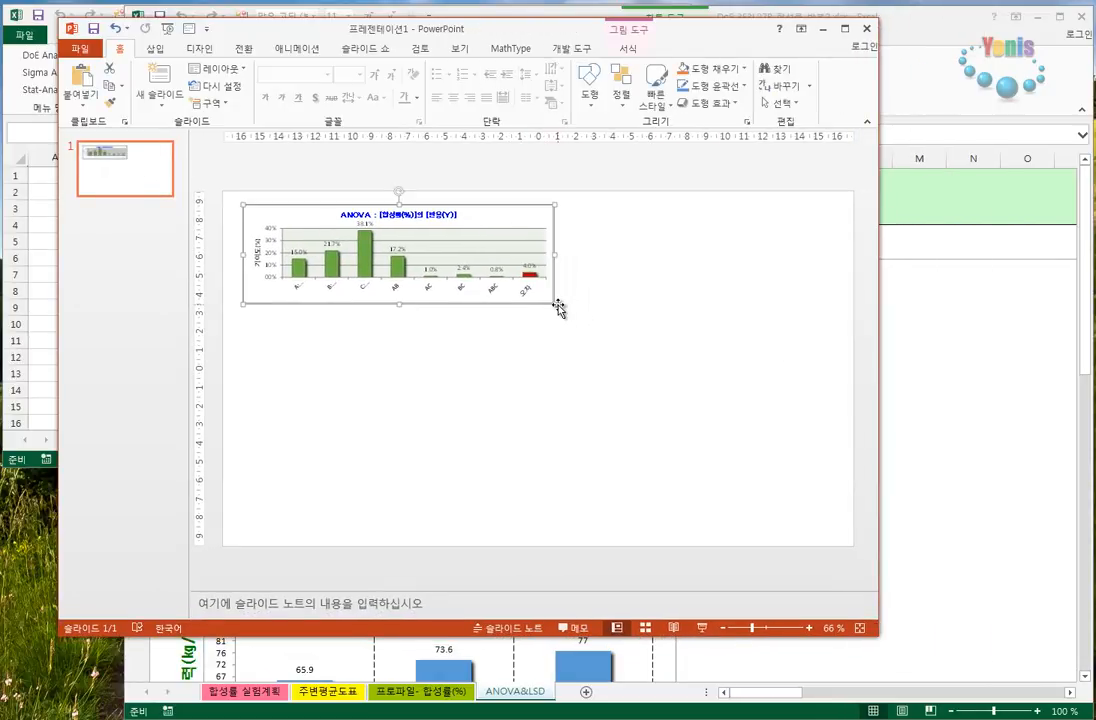
left_click_drag(558, 307, 565, 378)
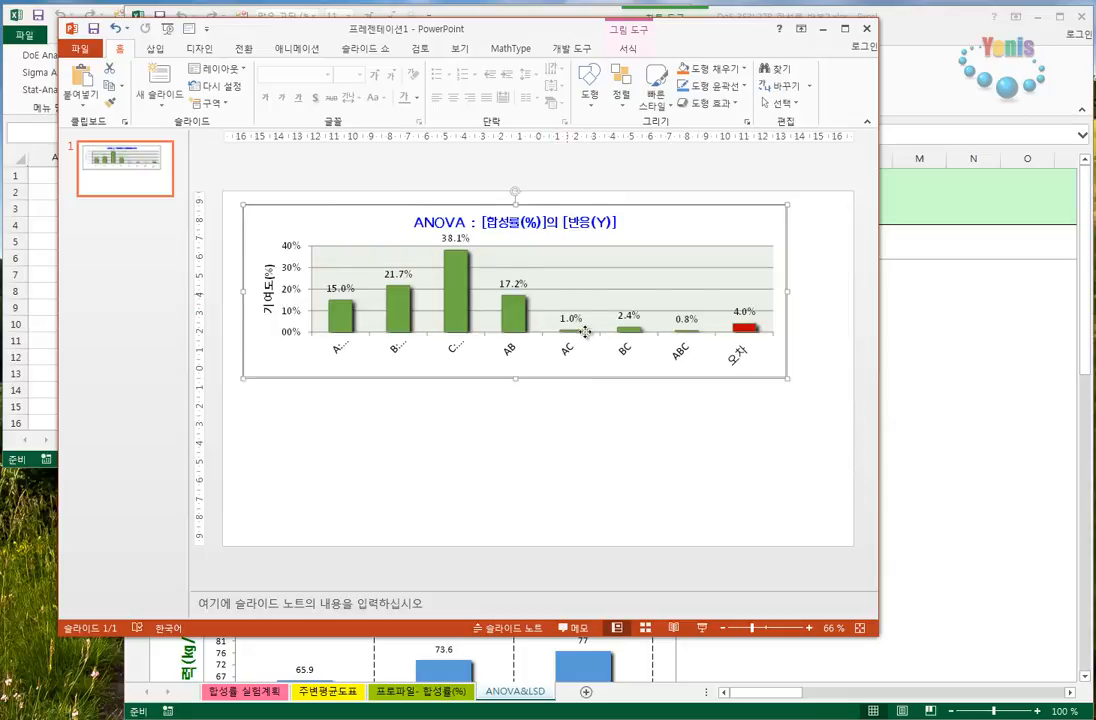
left_click_drag(585, 332, 594, 410)
left_click_drag(614, 326, 611, 307)
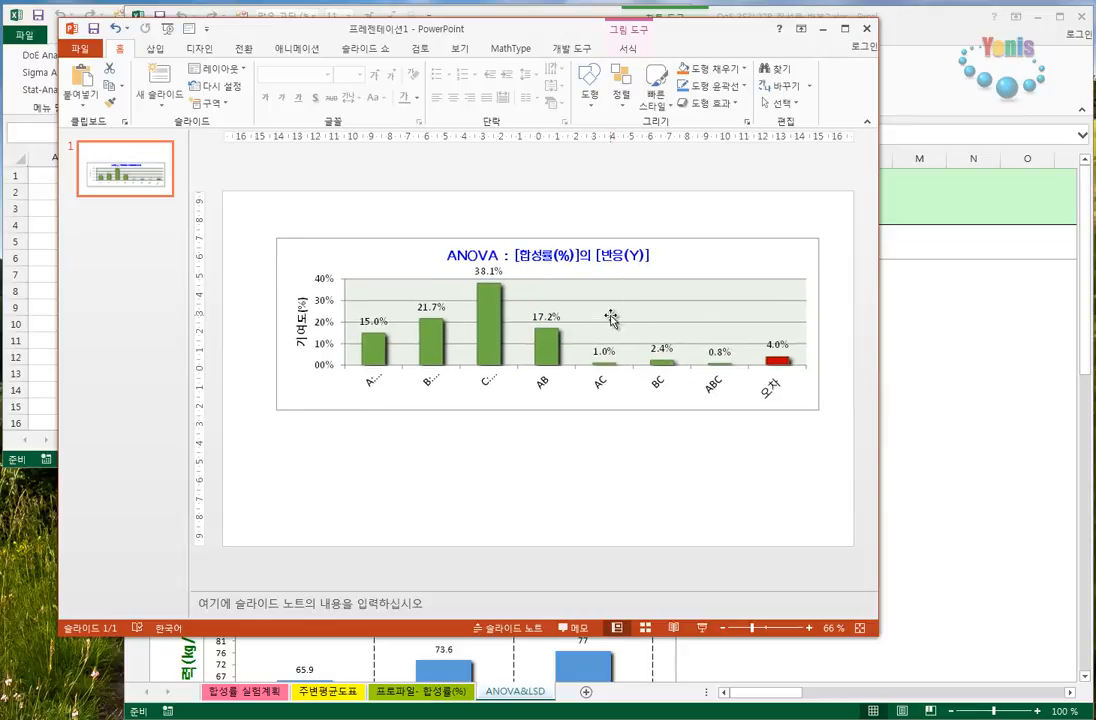
- Switch back to Excel, send the 반응압력 LSD chart to PowerPoint as a second slide, and look at both slides
left_click(932, 350)
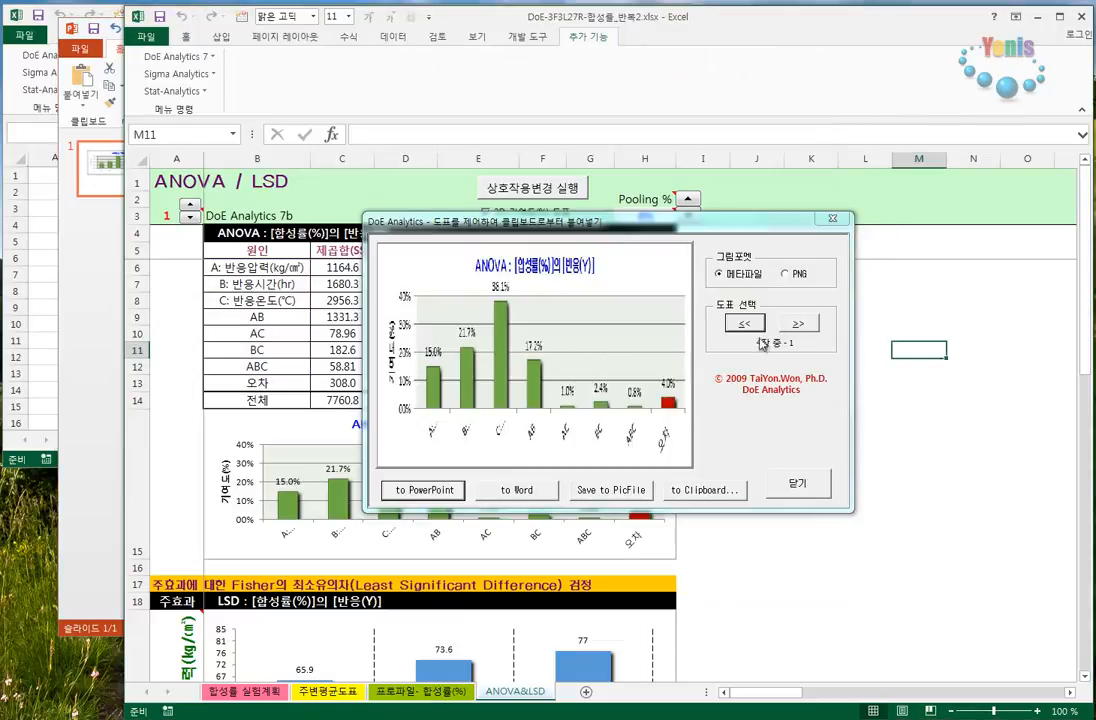
left_click(798, 323)
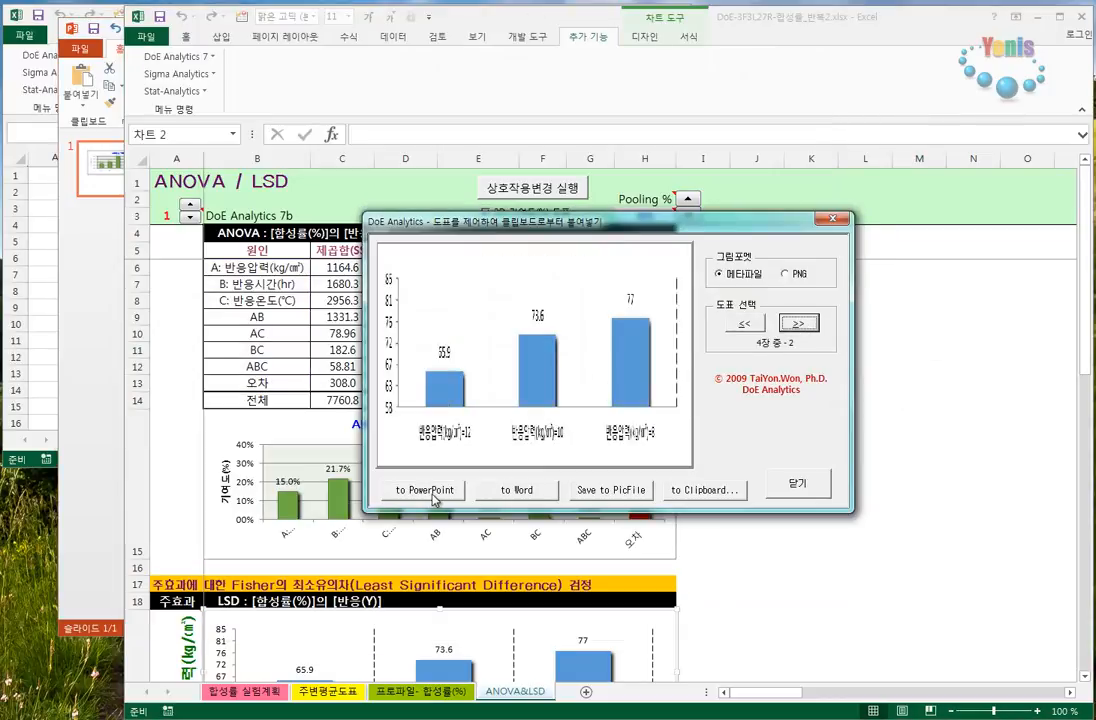
left_click(425, 490)
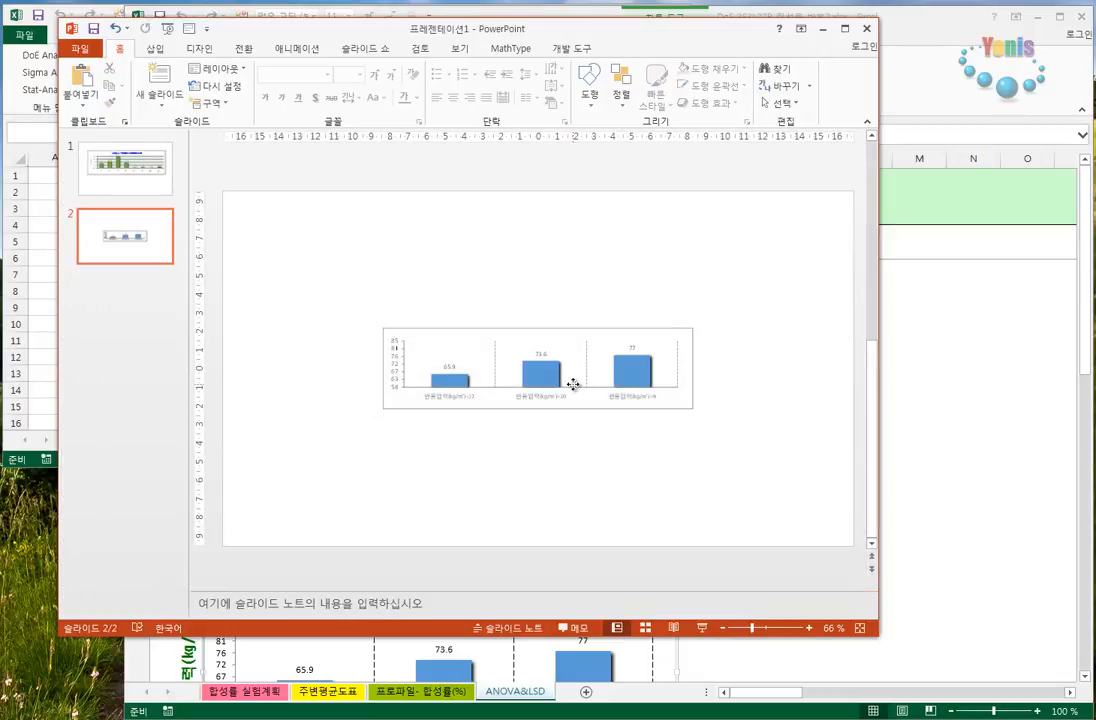
left_click(573, 385)
left_click(135, 178)
left_click(138, 236)
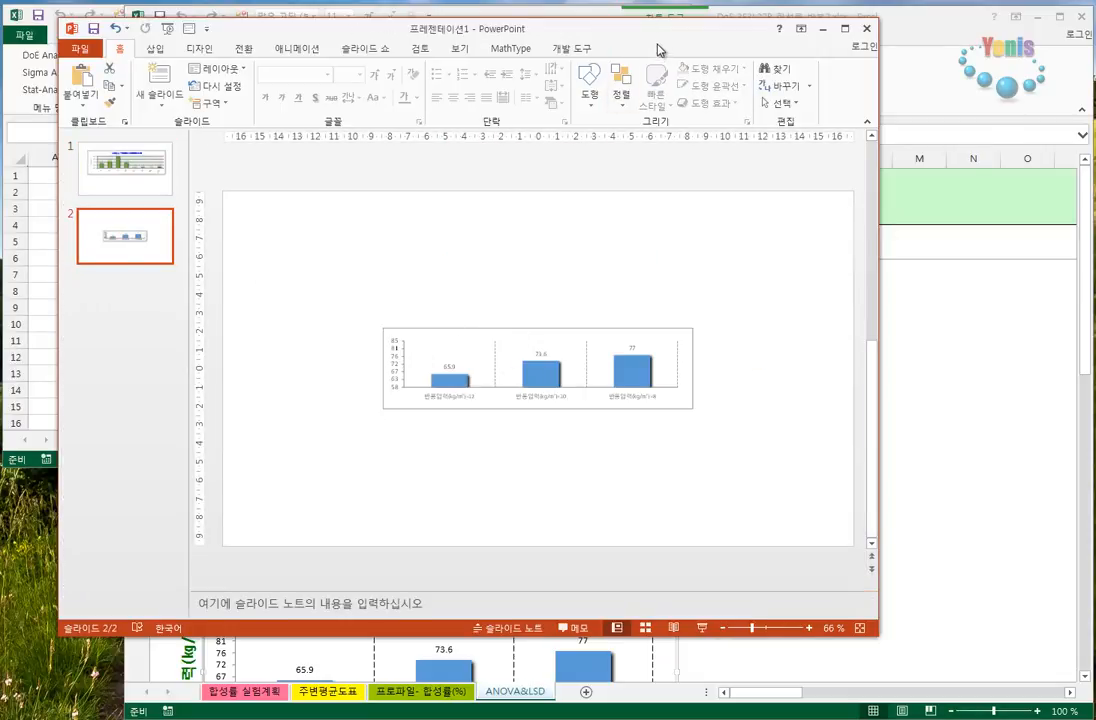
- Enlarge the 반응압력 LSD chart on the second slide and position it across the slide's upper half
left_click_drag(658, 49, 621, 106)
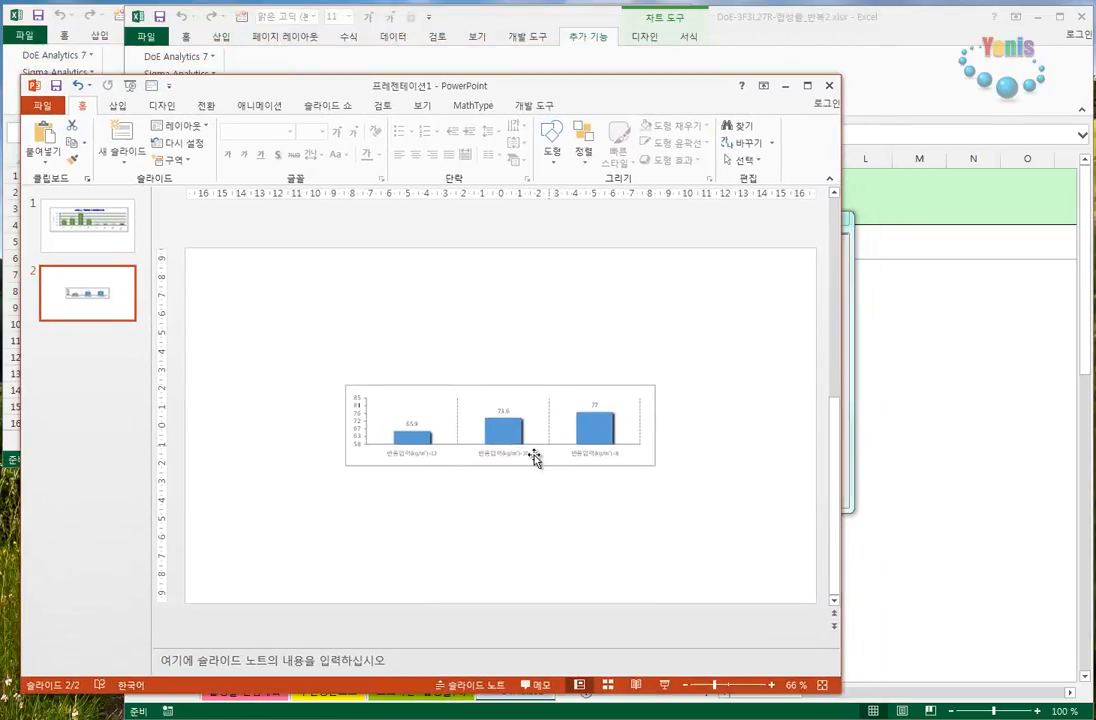
left_click(534, 457)
left_click_drag(655, 469, 568, 329)
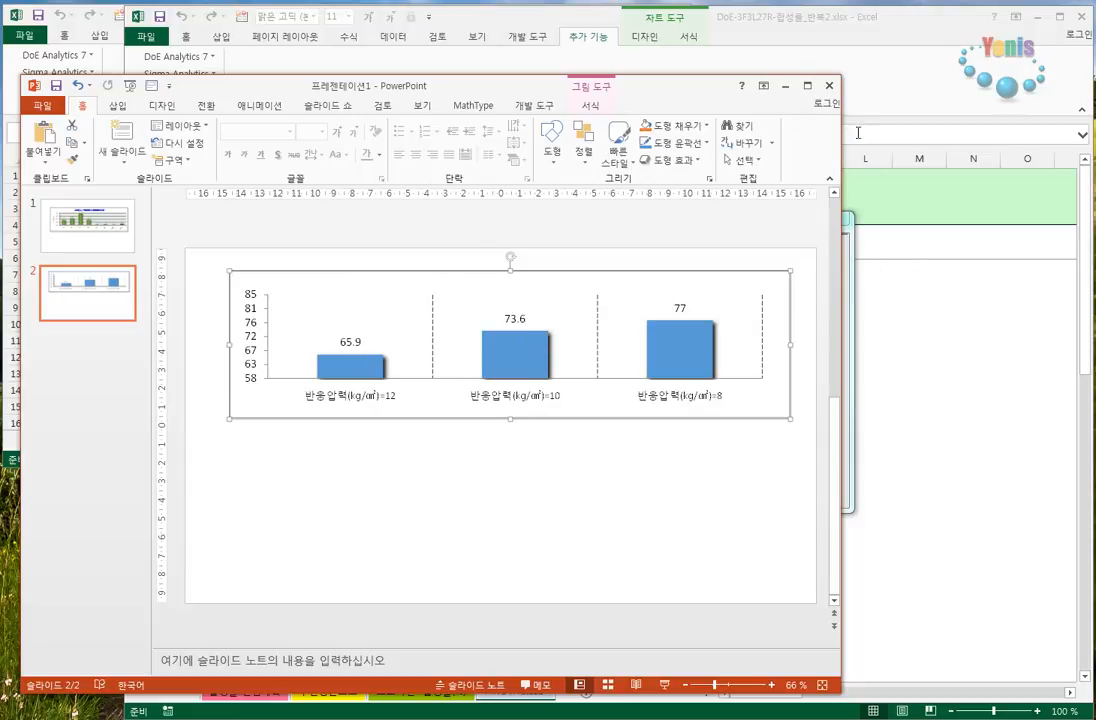
- Close the presentation without saving and leave the chart copy dialog
left_click(829, 86)
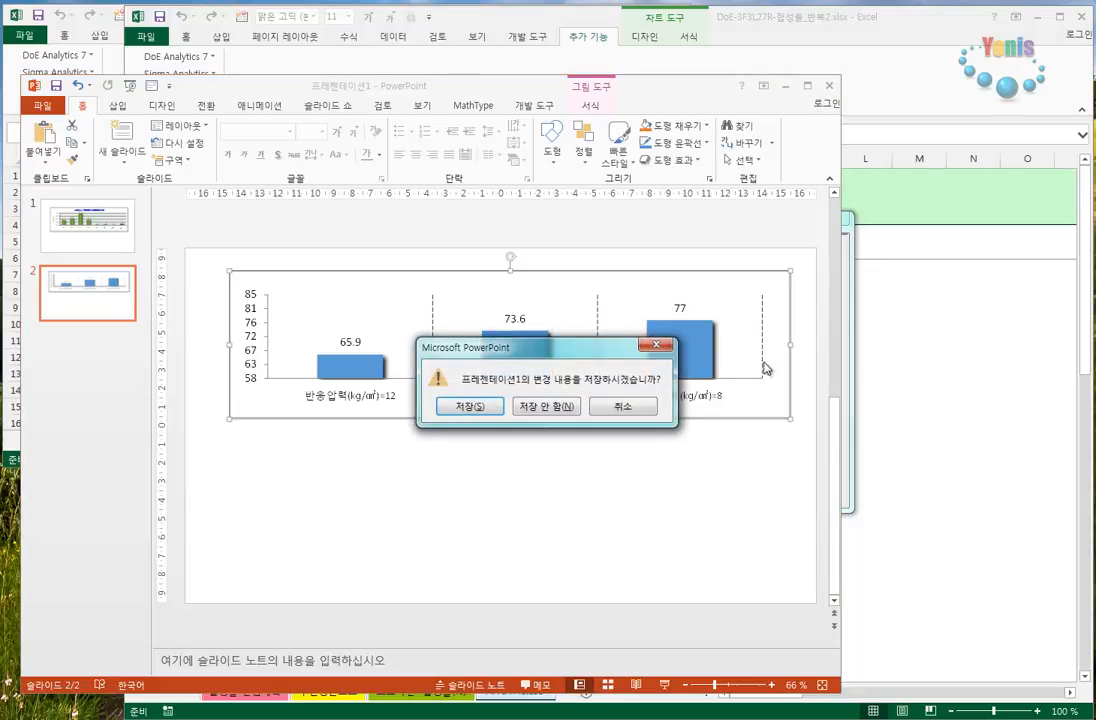
left_click(554, 407)
left_click(805, 482)
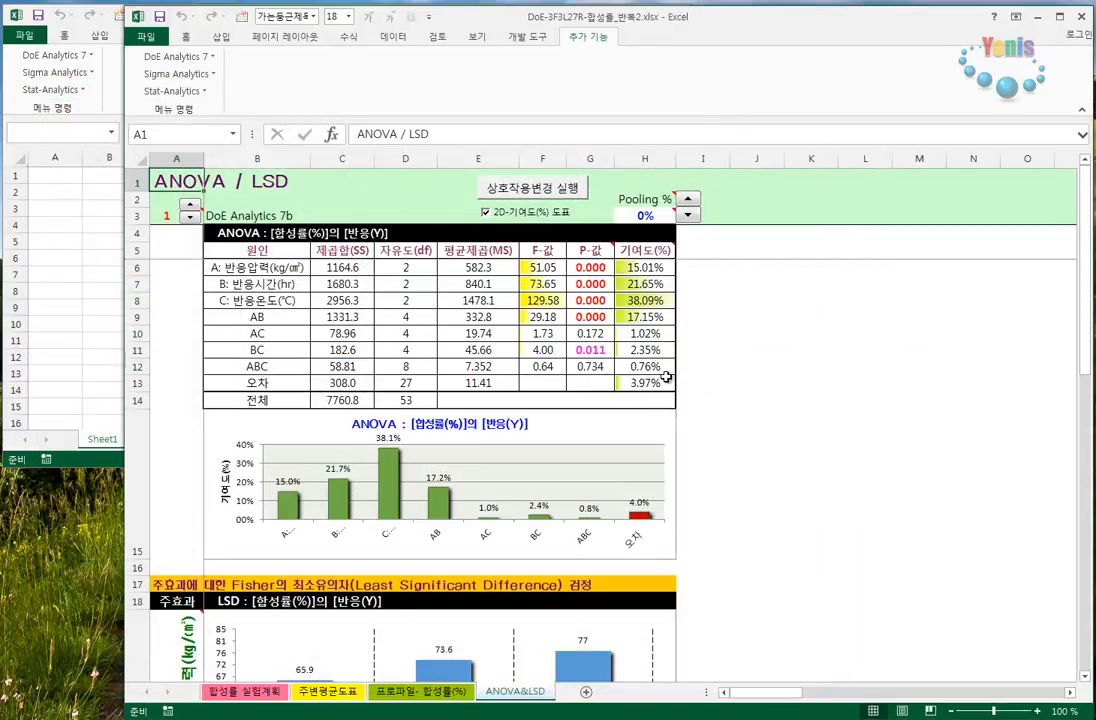
- Read the note on the Pooling % cell and set the pooling threshold to 1%
mouse_move(644, 215)
left_click(648, 198)
left_click(651, 213)
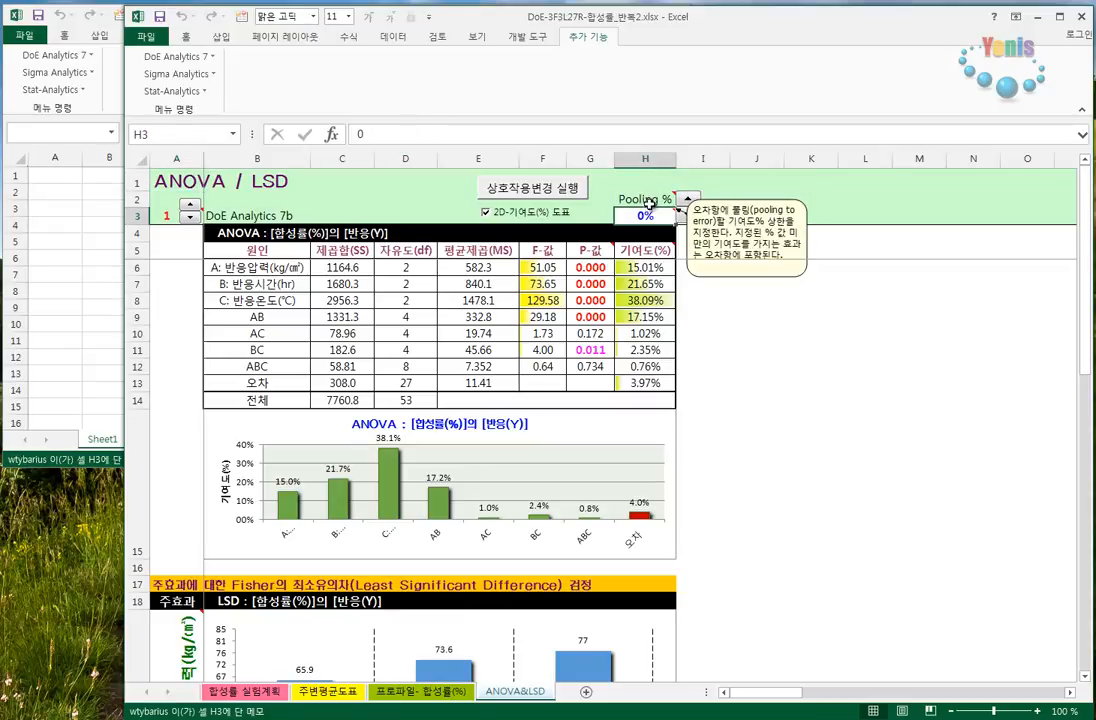
left_click(652, 199)
left_click(647, 215)
mouse_move(650, 199)
left_click(687, 200)
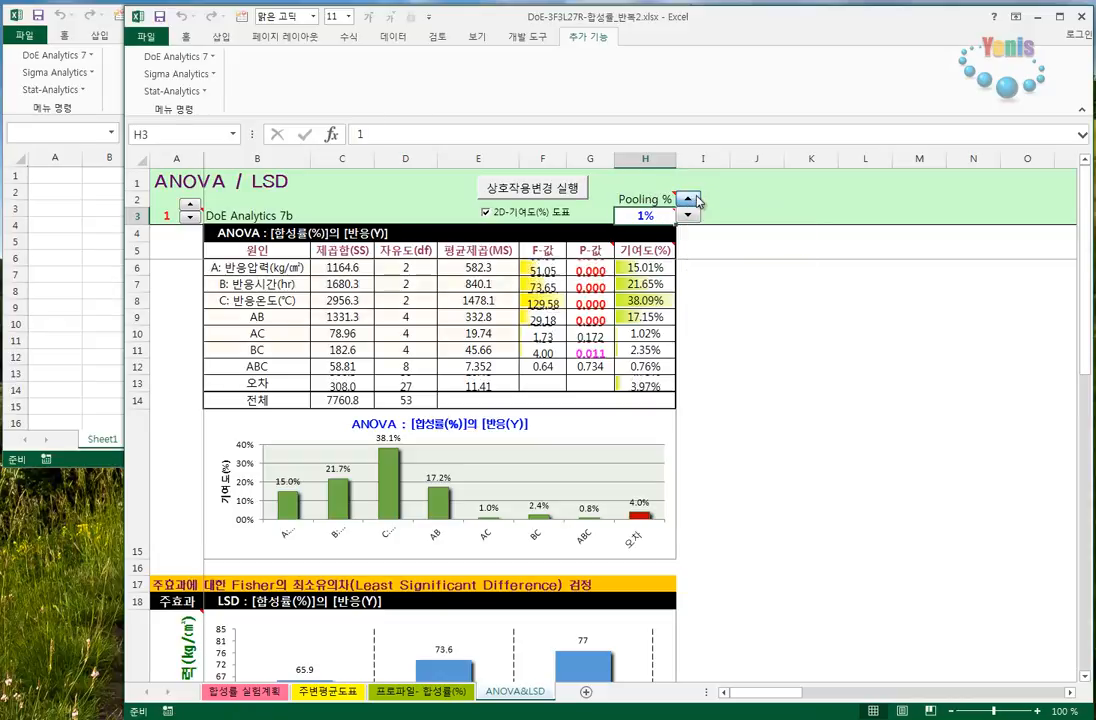
- Highlight the pooled ABC effect, reset Pooling % to 0%, and select the ABC contribution value
mouse_move(652, 212)
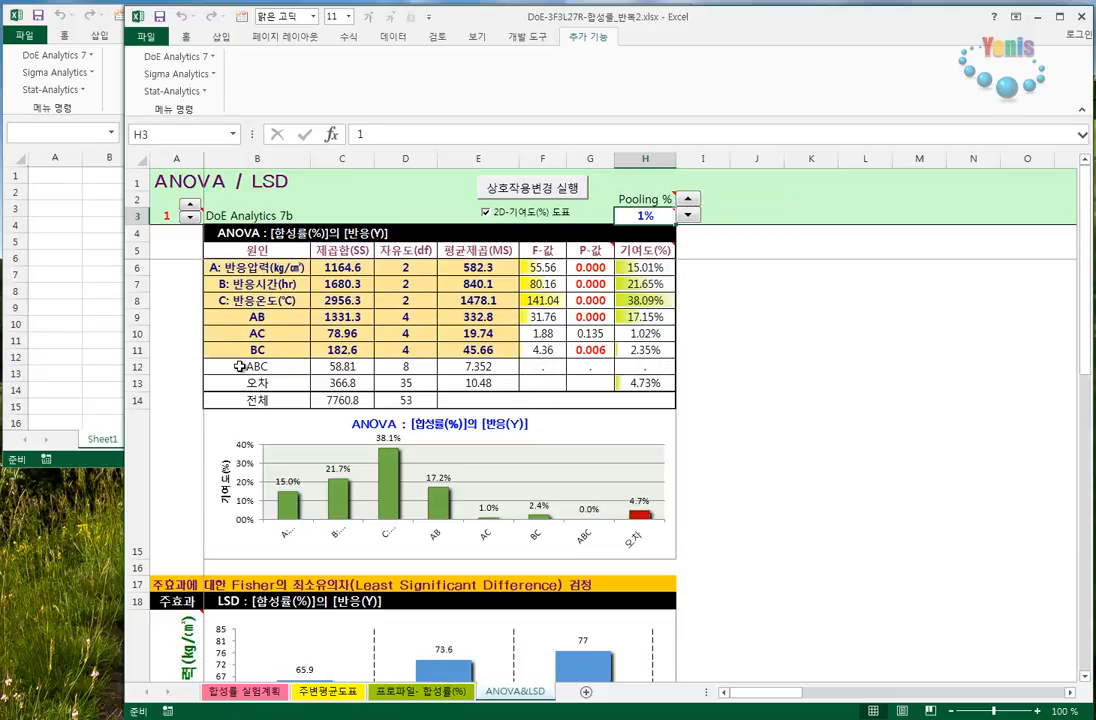
left_click_drag(239, 366, 342, 366)
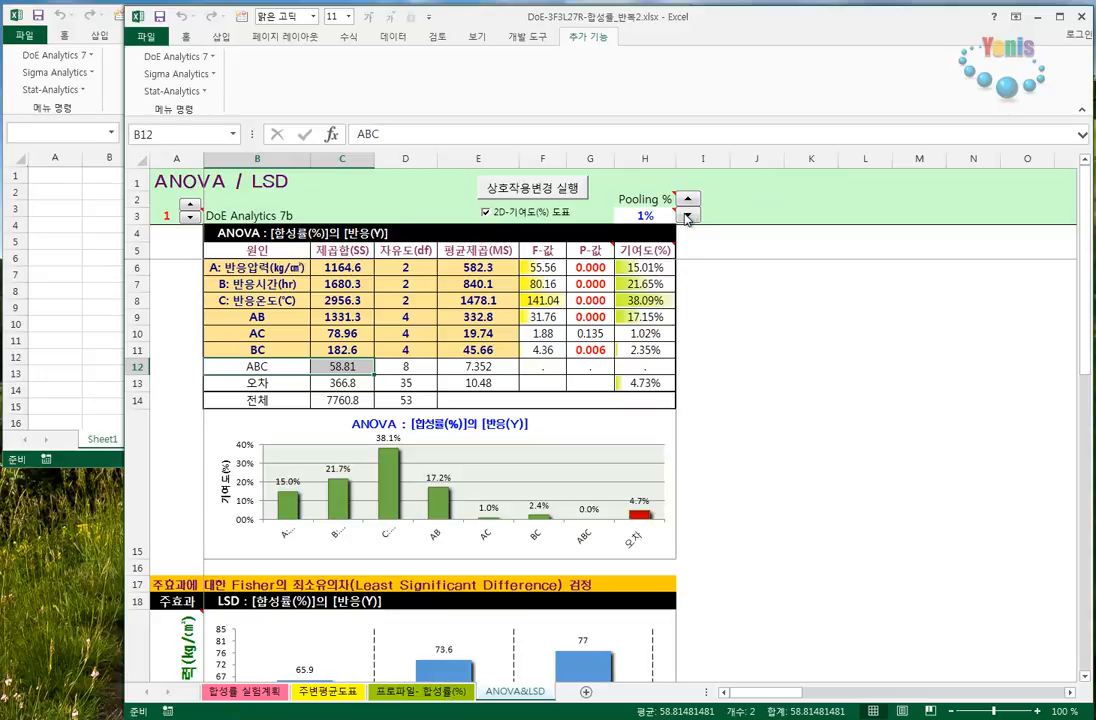
left_click(687, 216)
left_click(662, 367)
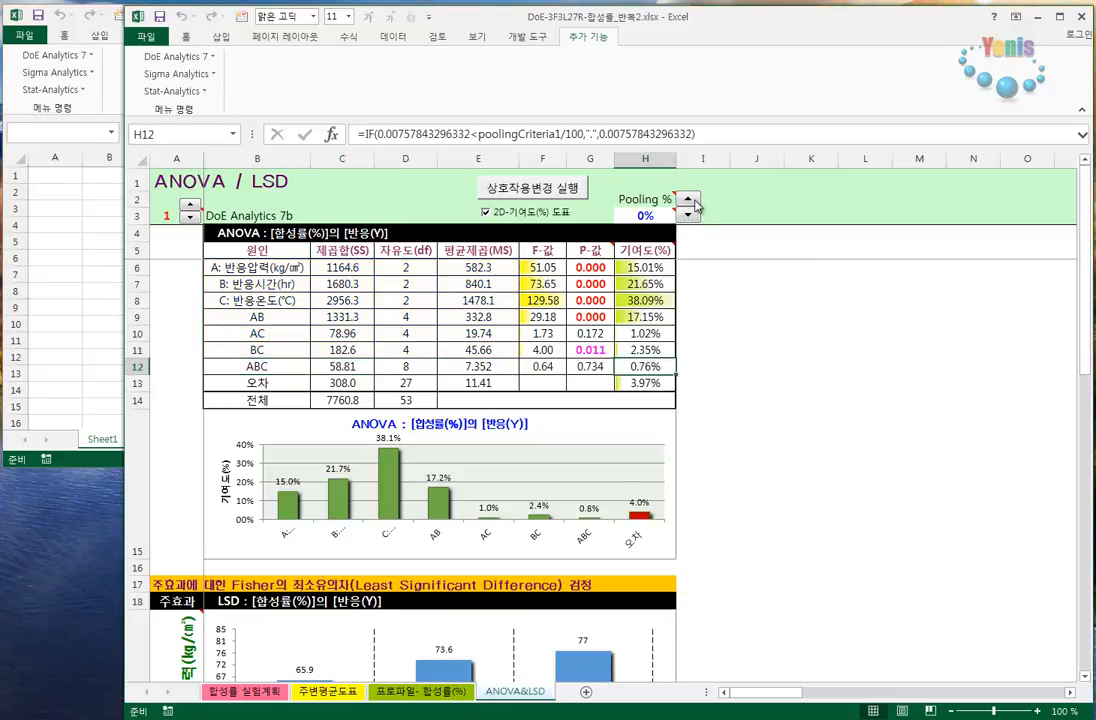
- Raise Pooling % to 4% and lower it stepwise back to 0%
left_click(690, 200)
left_click(690, 200)
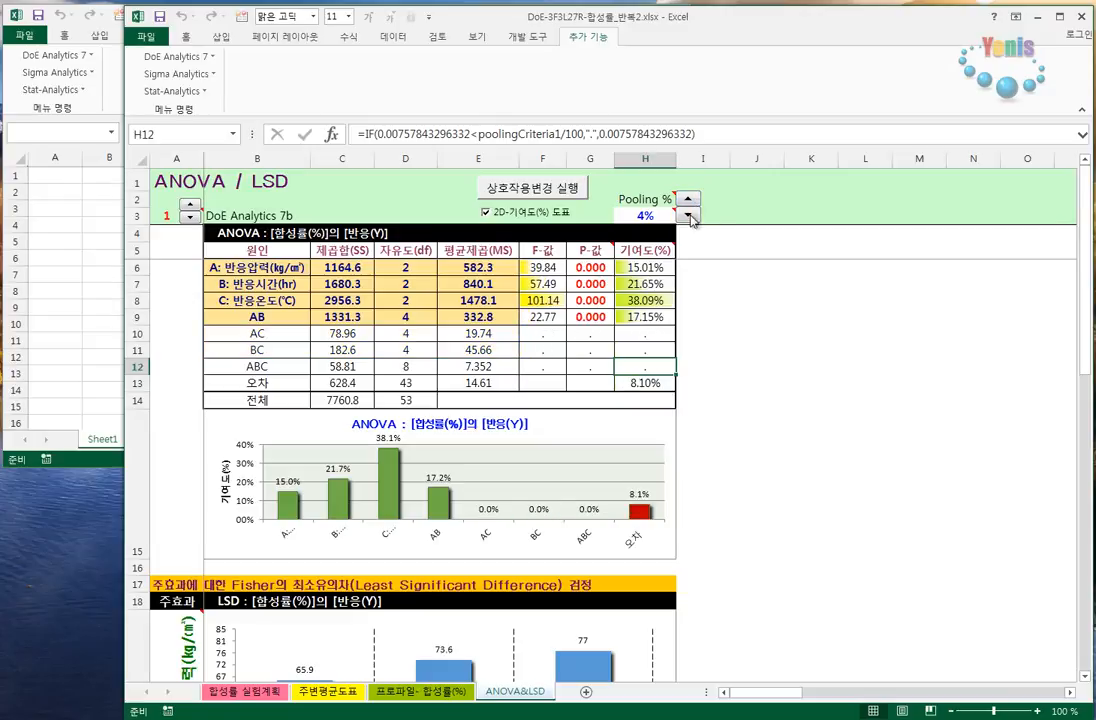
left_click(687, 216)
left_click(687, 216)
left_click(687, 216)
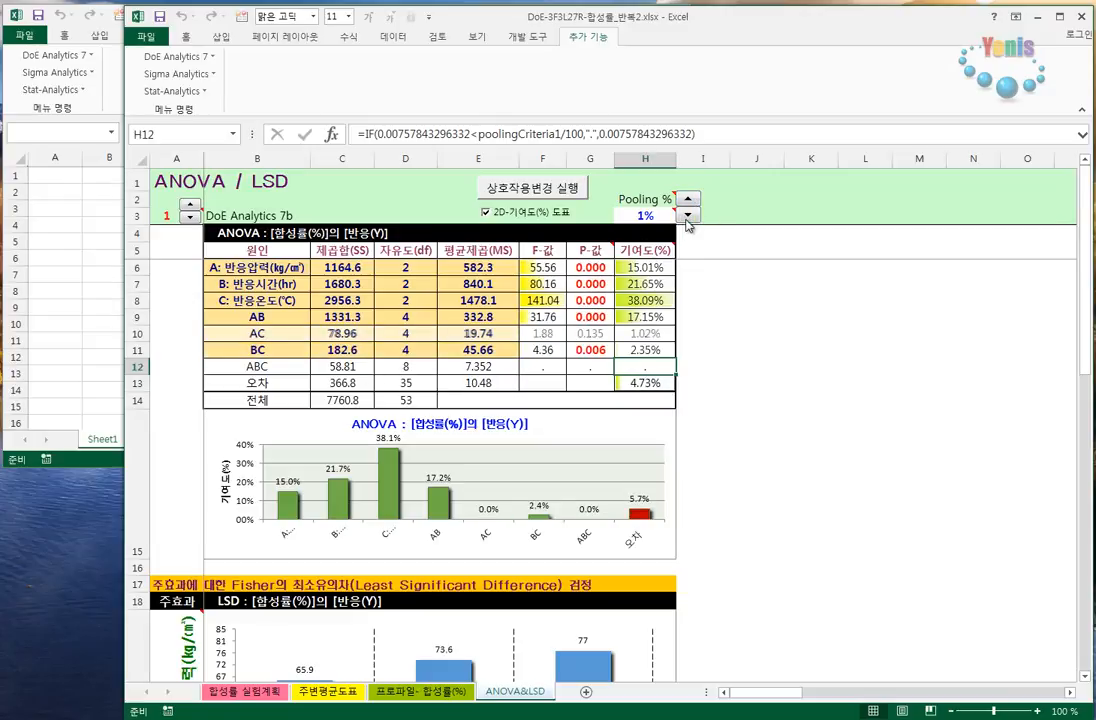
left_click(687, 216)
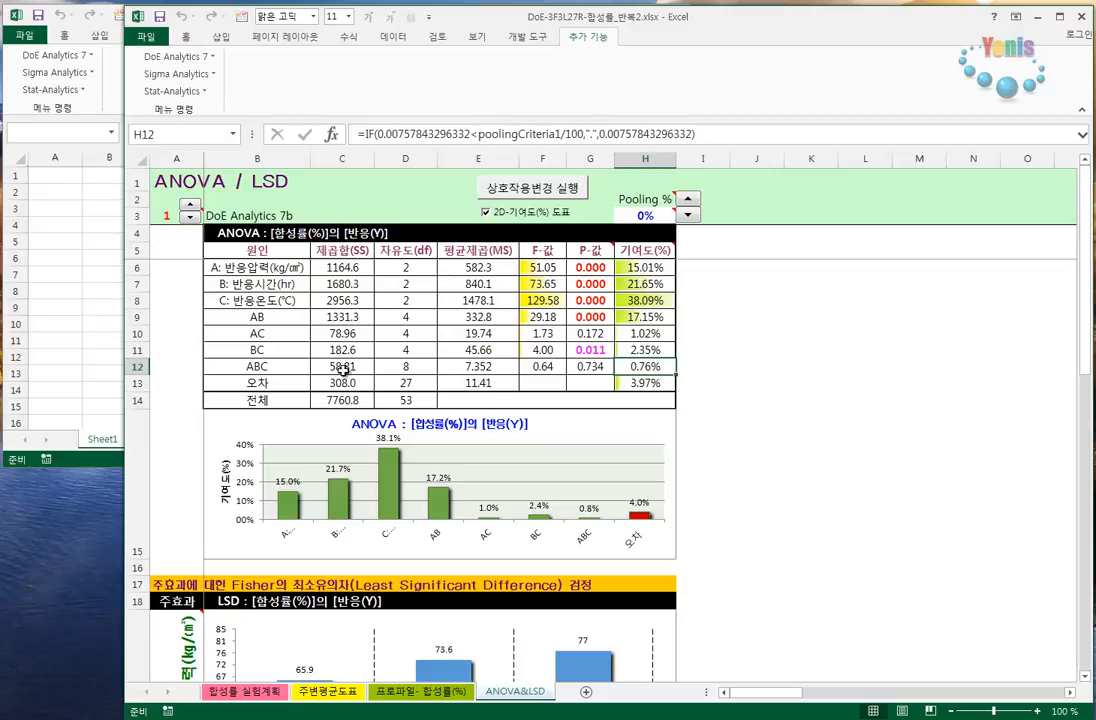
- Set Pooling % to 2% and highlight the BC interaction row in the ANOVA table
left_click(693, 200)
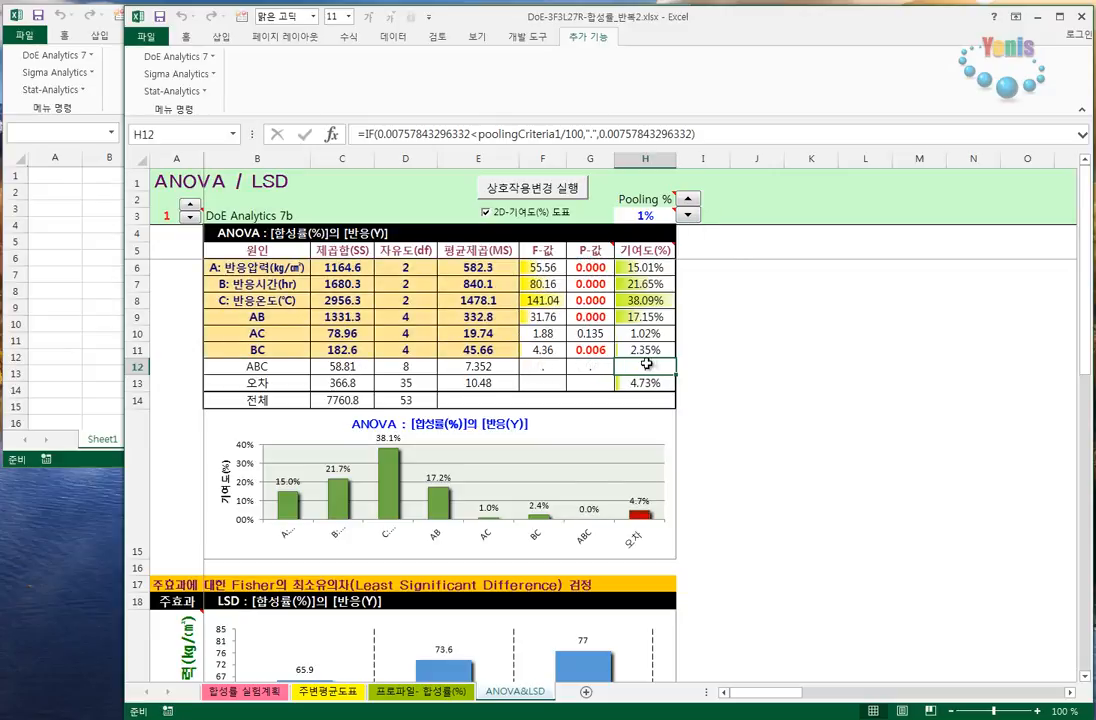
mouse_move(652, 215)
left_click(695, 200)
left_click(695, 200)
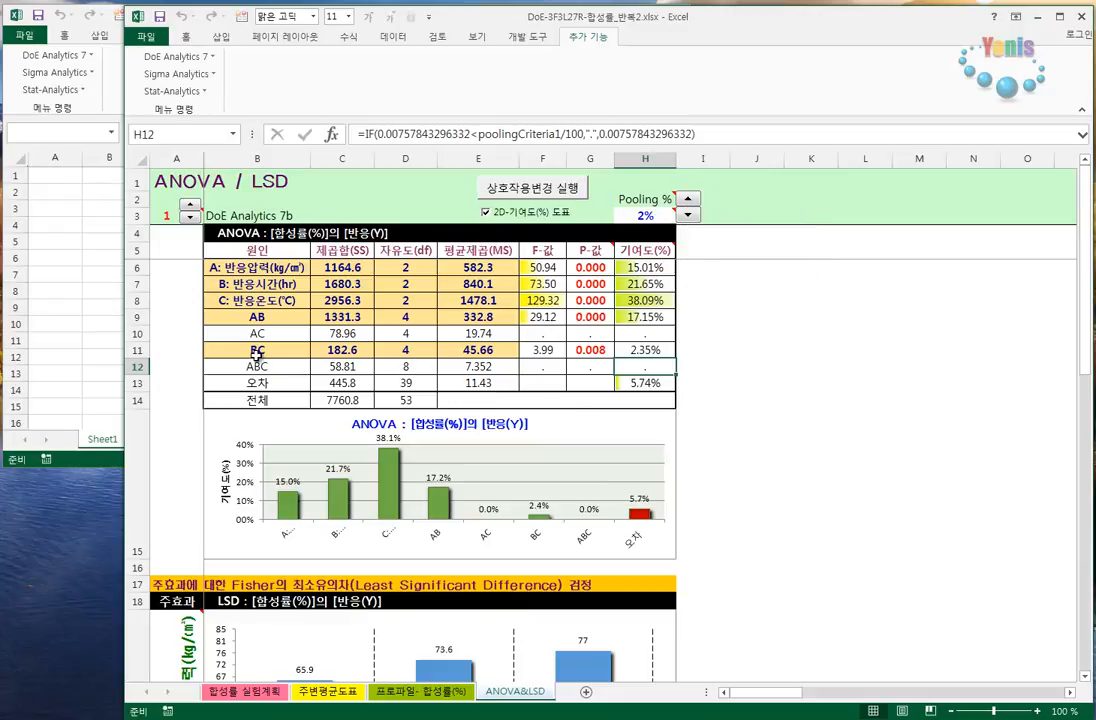
left_click_drag(257, 351, 641, 350)
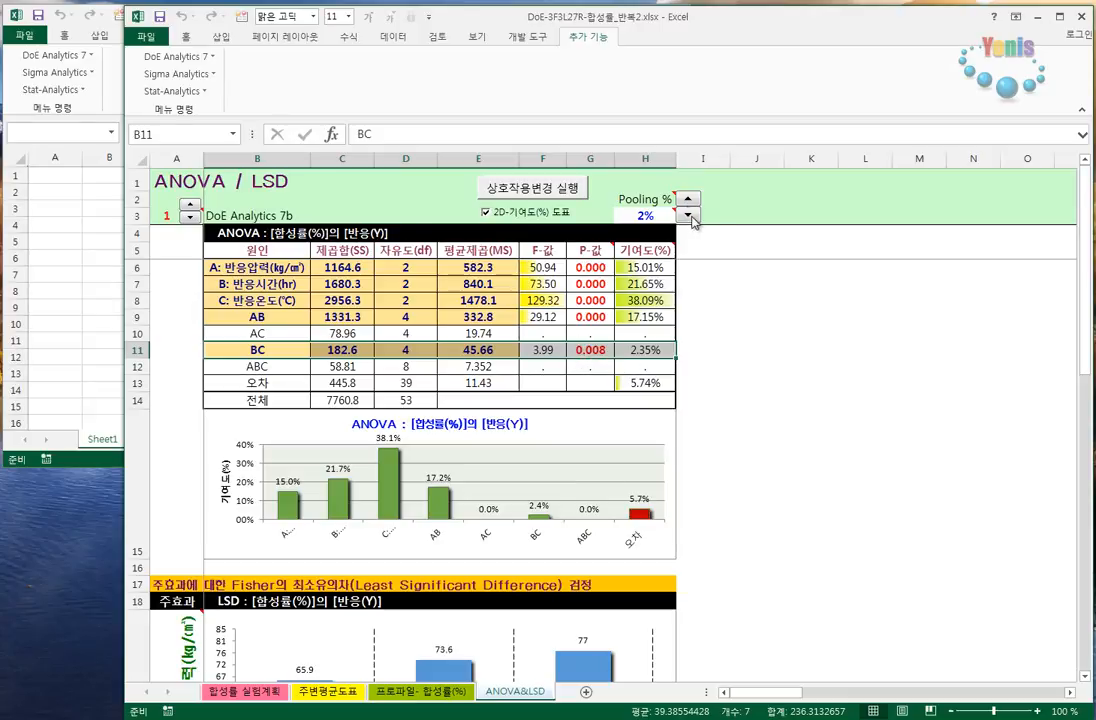
- Raise Pooling % to 6% and lower it stepwise to 0%
left_click(686, 199)
left_click(686, 199)
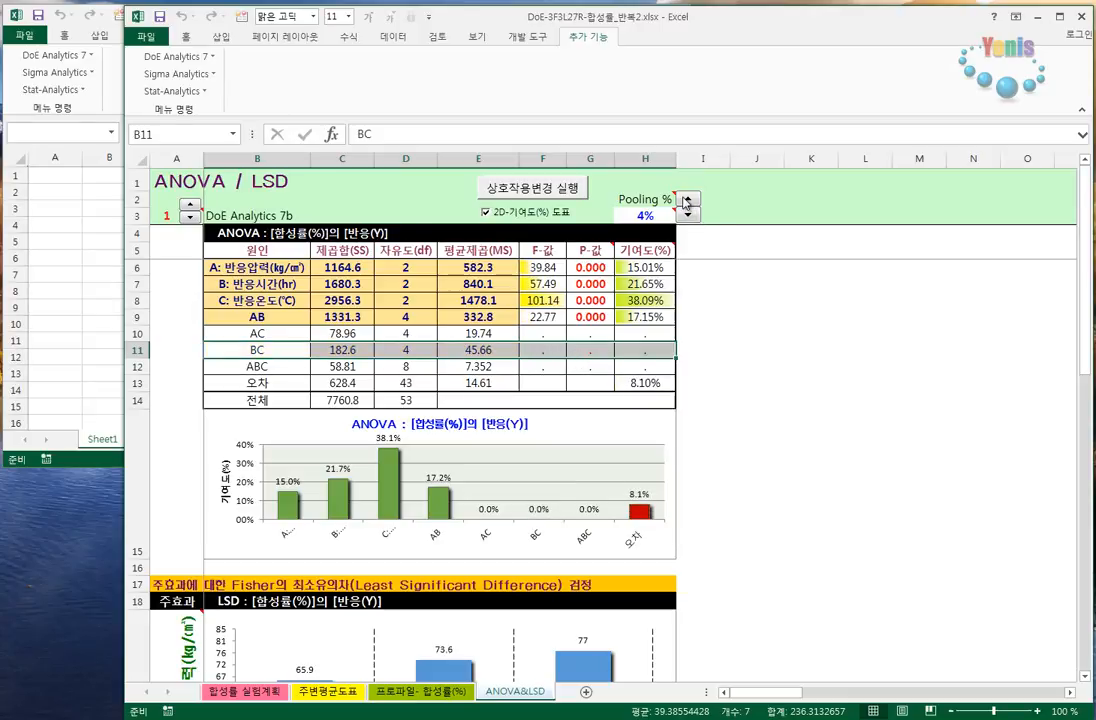
left_click(686, 199)
left_click(686, 199)
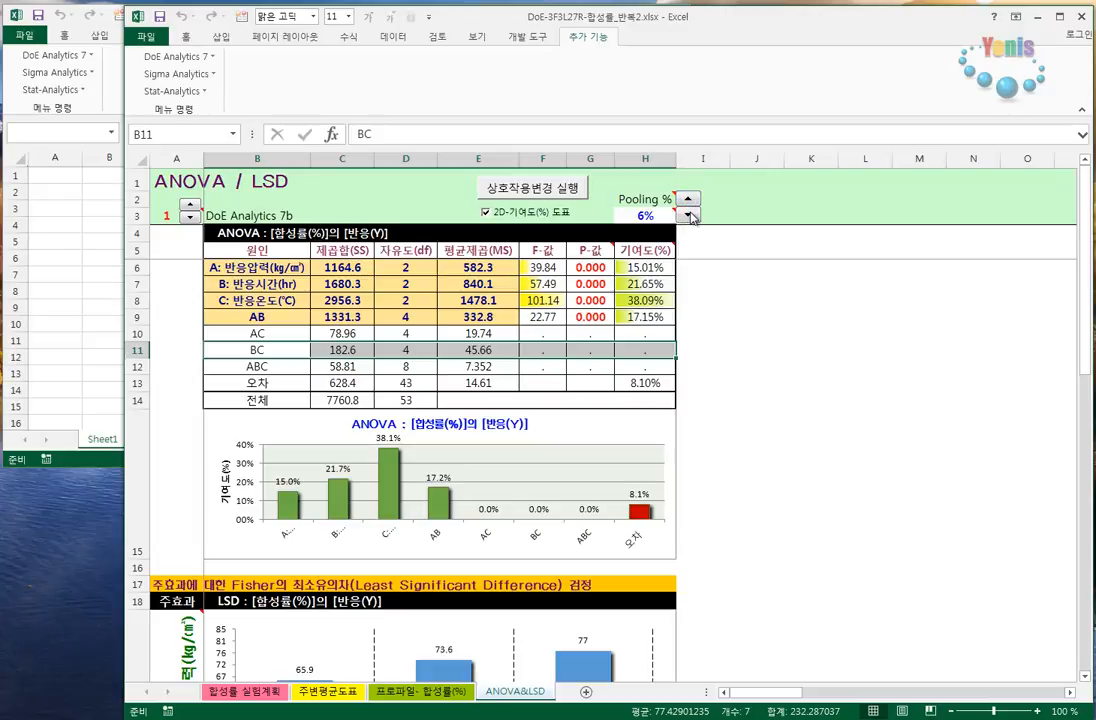
left_click(688, 216)
left_click(688, 216)
left_click(688, 216)
left_click(688, 216)
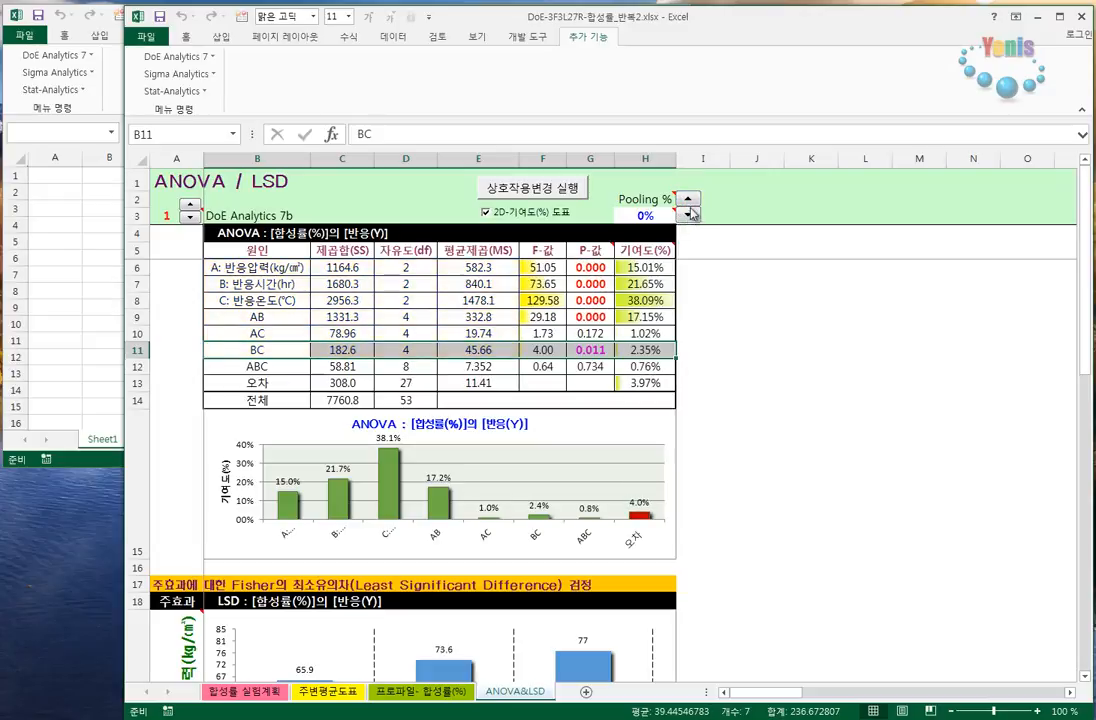
- Compare Pooling % at 2% and 1%, and set it to 2%
left_click(688, 199)
left_click(688, 199)
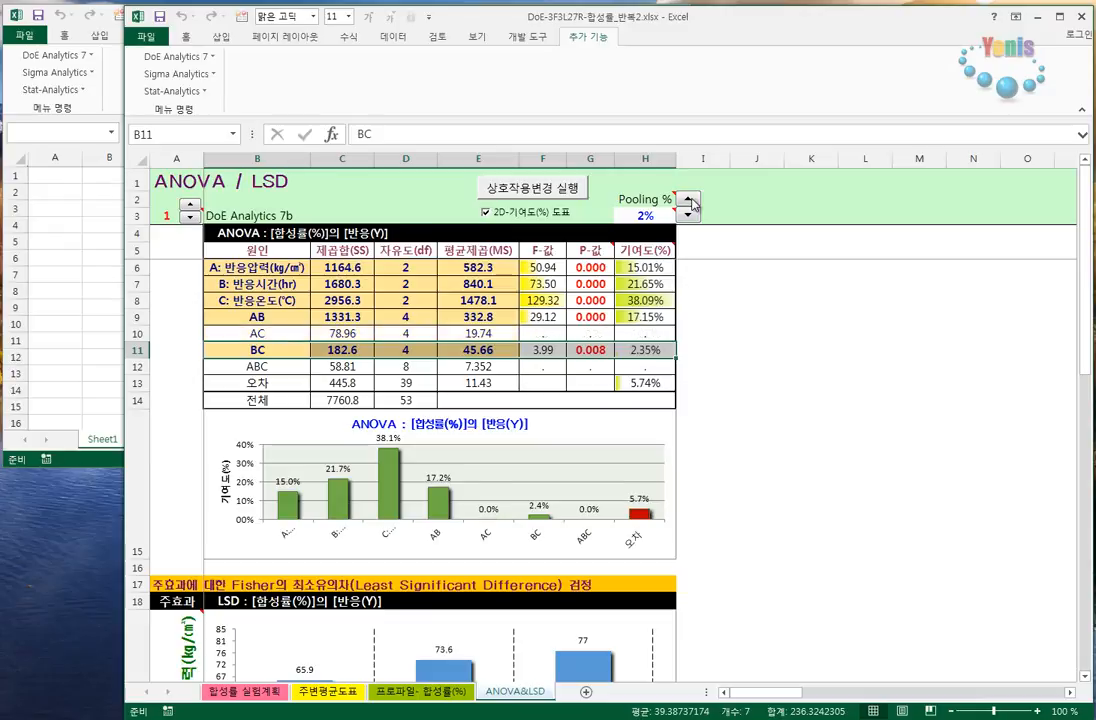
left_click(688, 216)
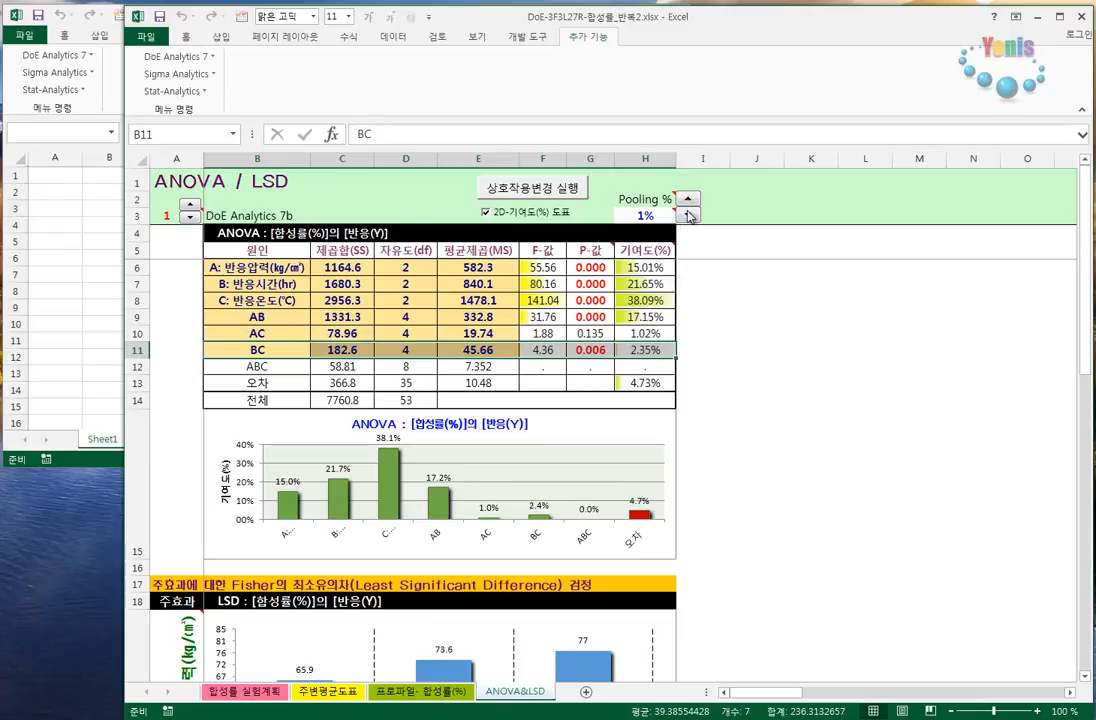
left_click(688, 200)
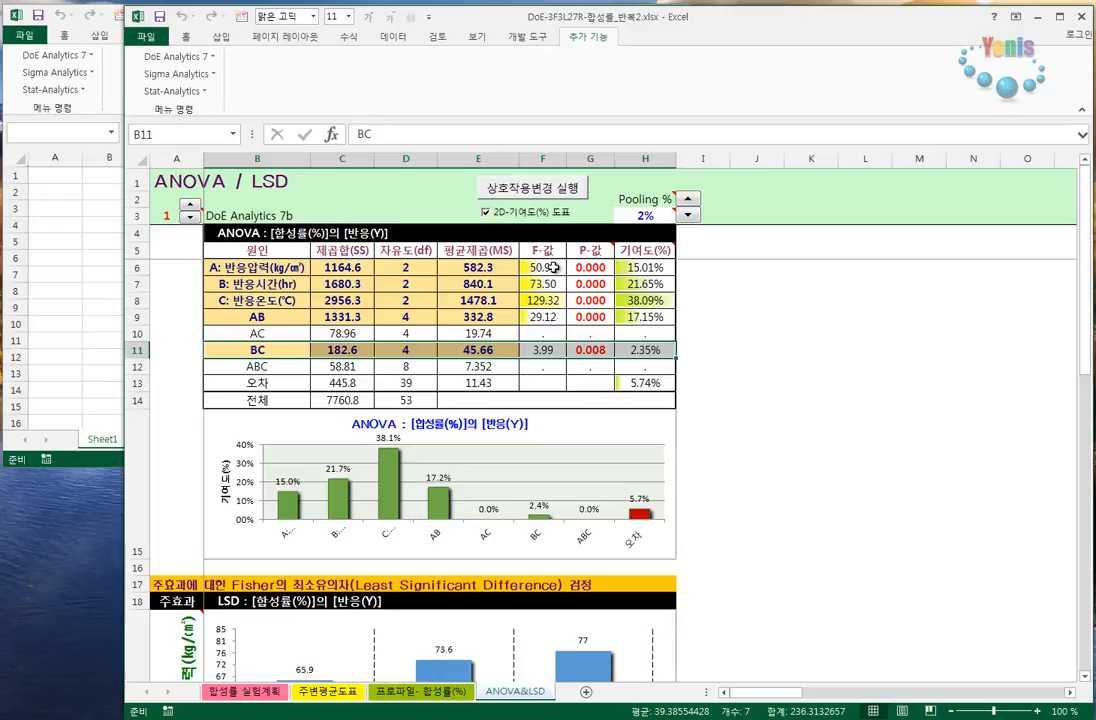
- Highlight the P-value column and the pooled AC and ABC interaction rows in the ANOVA table
left_click_drag(585, 252, 585, 350)
left_click(582, 366)
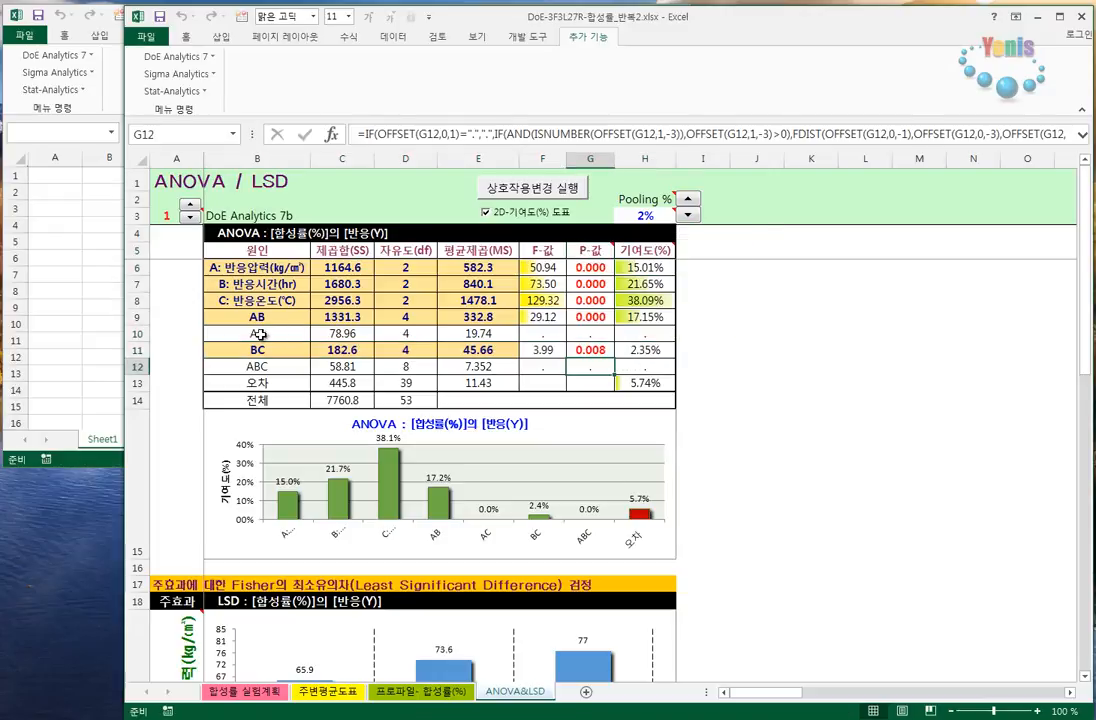
left_click_drag(259, 335, 458, 335)
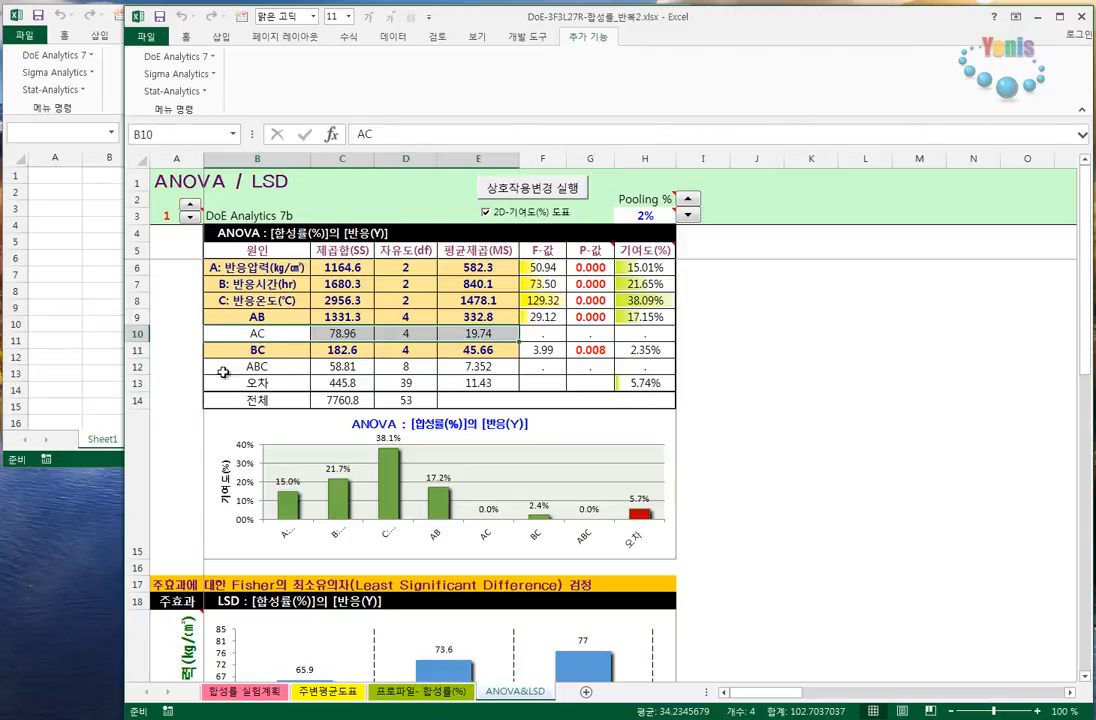
left_click_drag(252, 367, 645, 367)
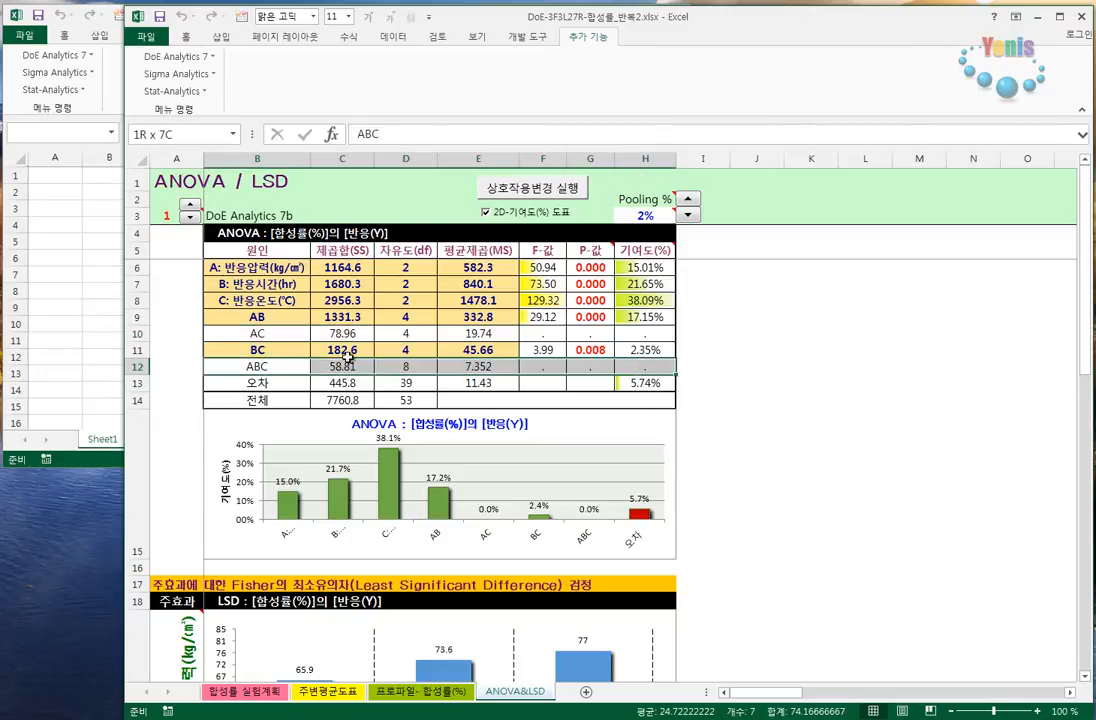
left_click_drag(241, 337, 641, 350)
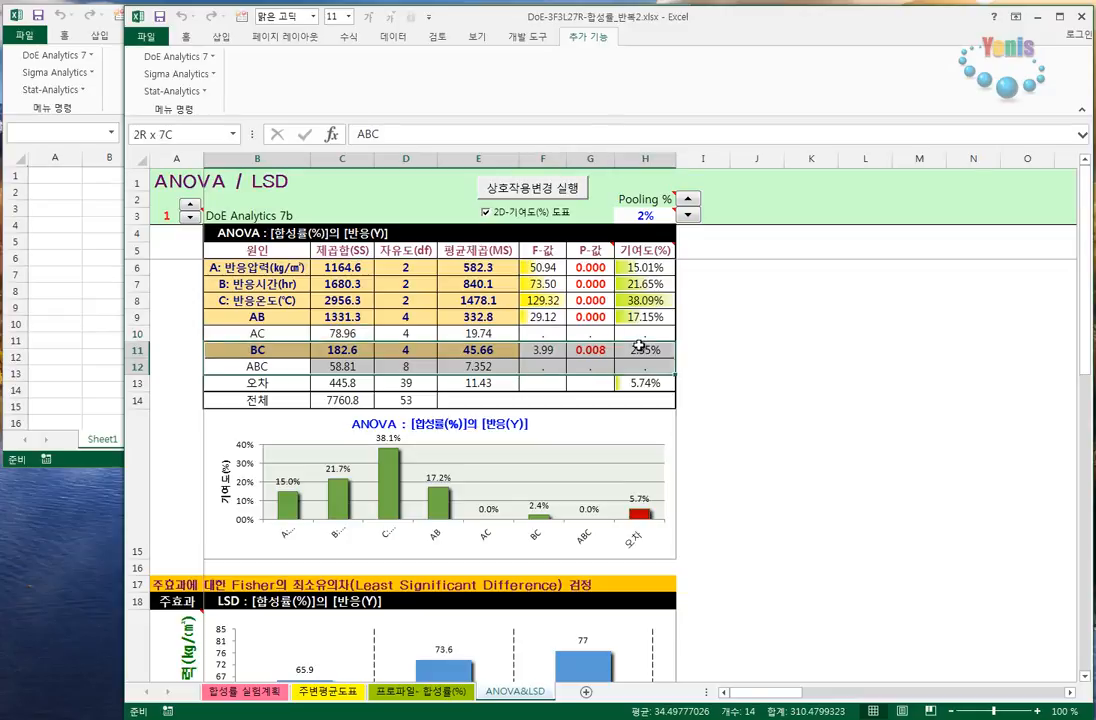
left_click_drag(215, 333, 645, 333)
left_click_drag(243, 367, 648, 366)
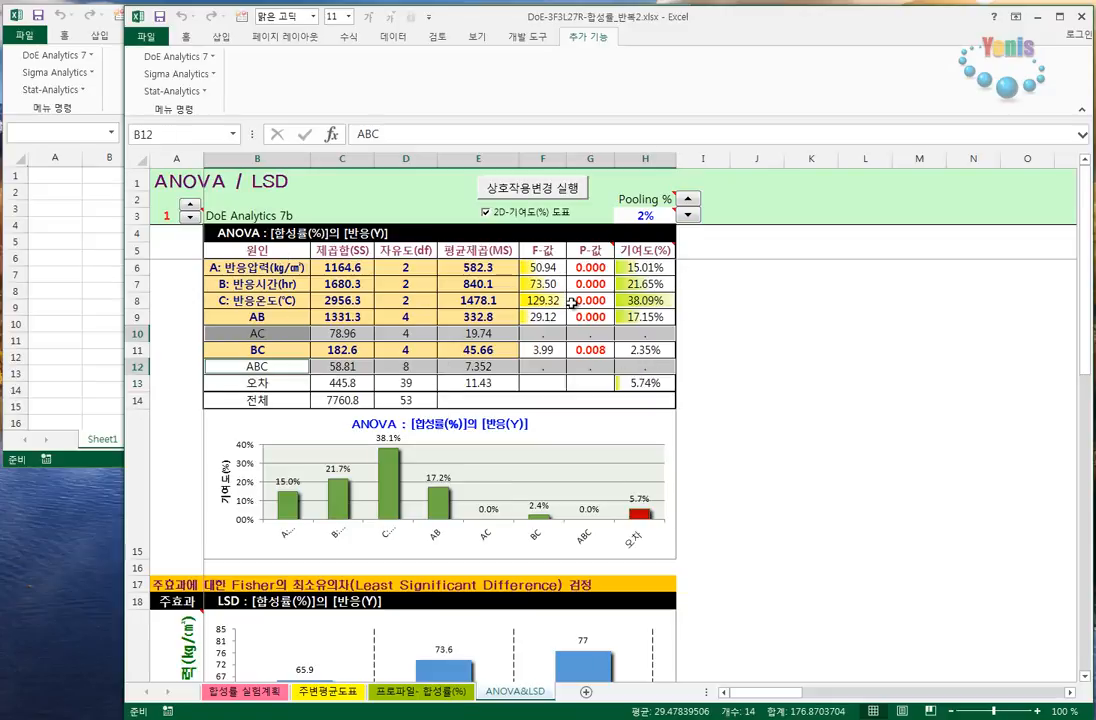
- Select the AC effect's sum of squares and inspect the formula of the error sum of squares
left_click(261, 333)
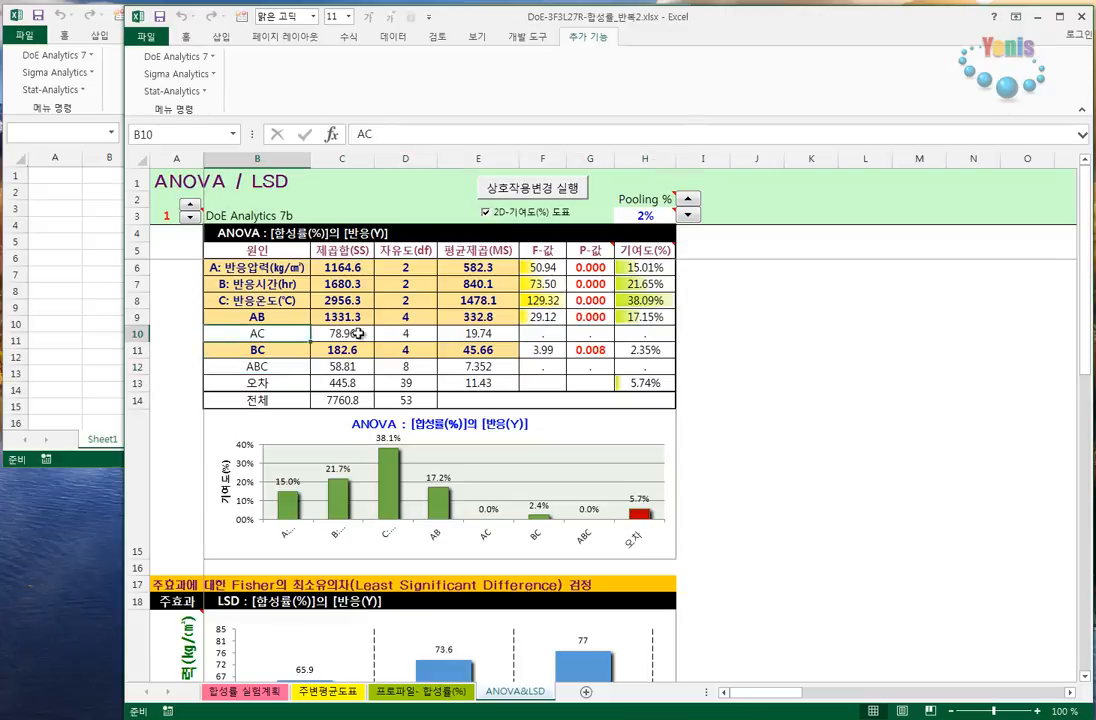
left_click(328, 334)
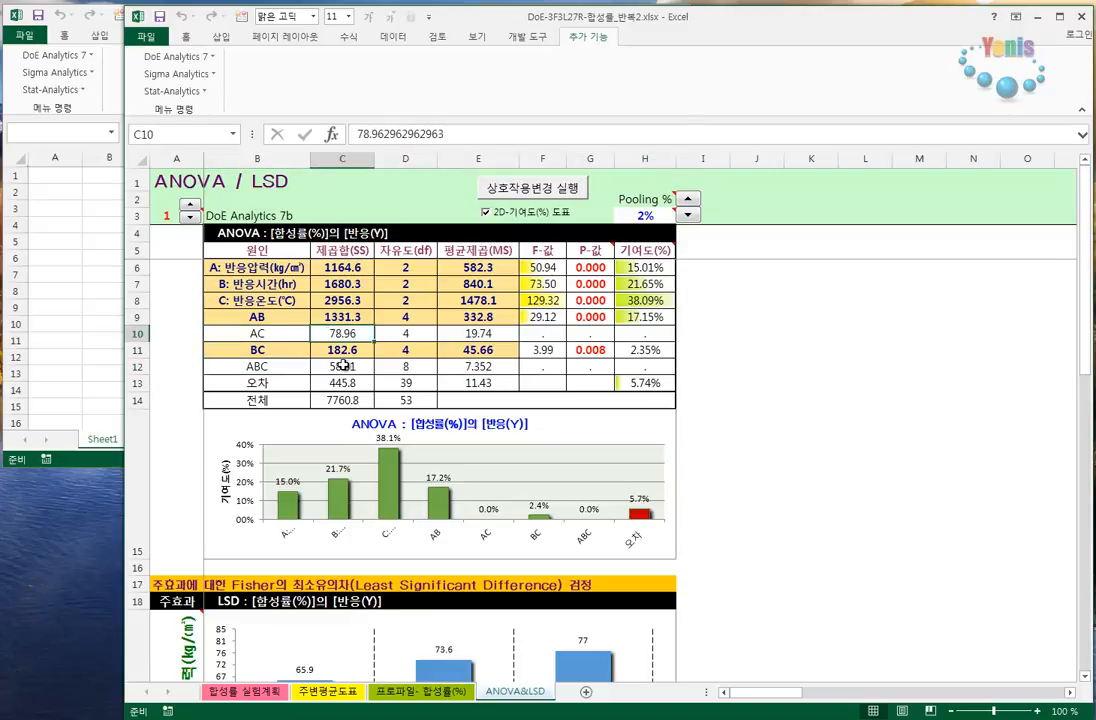
left_click(355, 385)
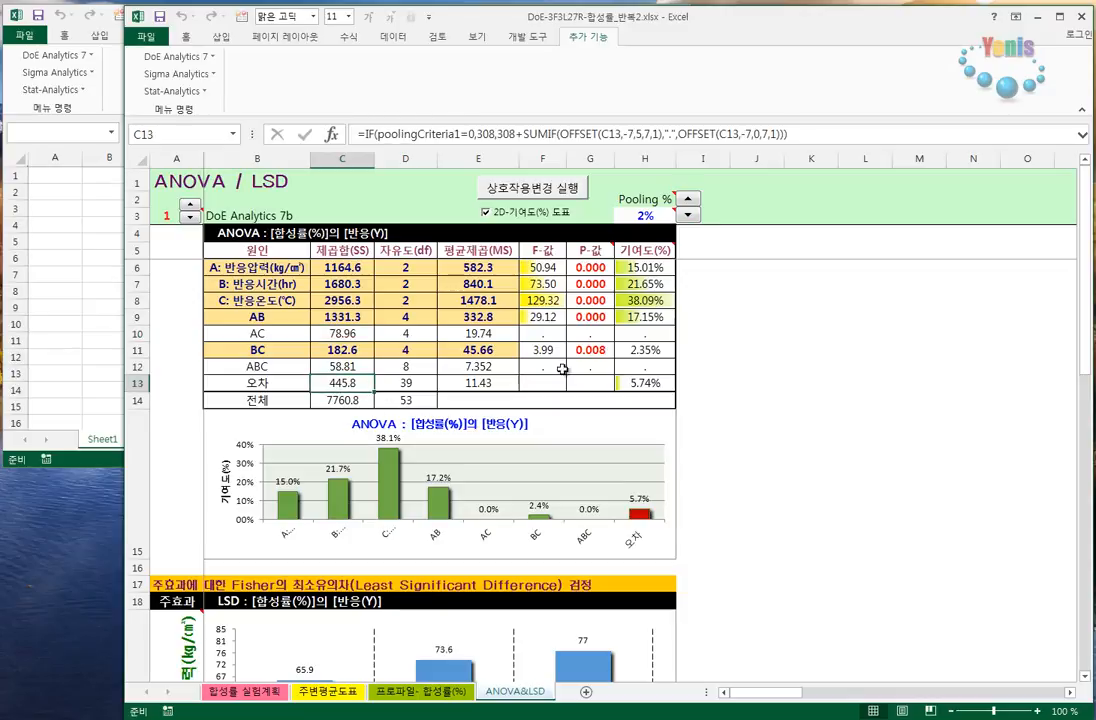
- Highlight the P-values from the header down to the BC row and check the note on significance colours
left_click_drag(590, 251, 588, 348)
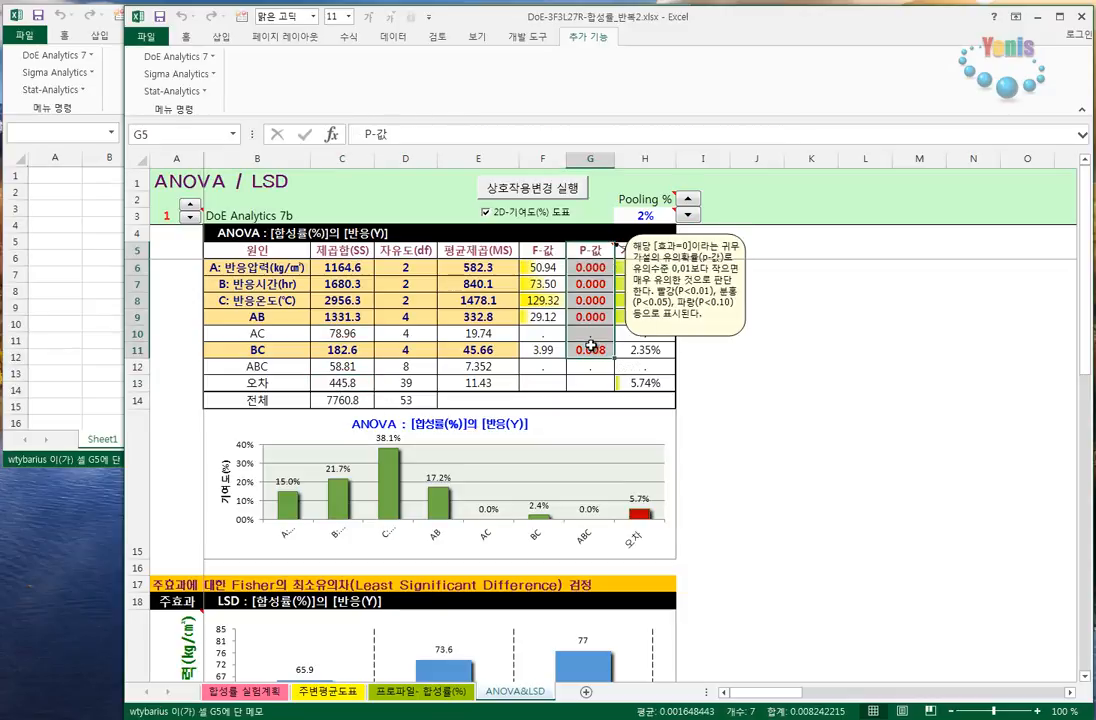
left_click(583, 287)
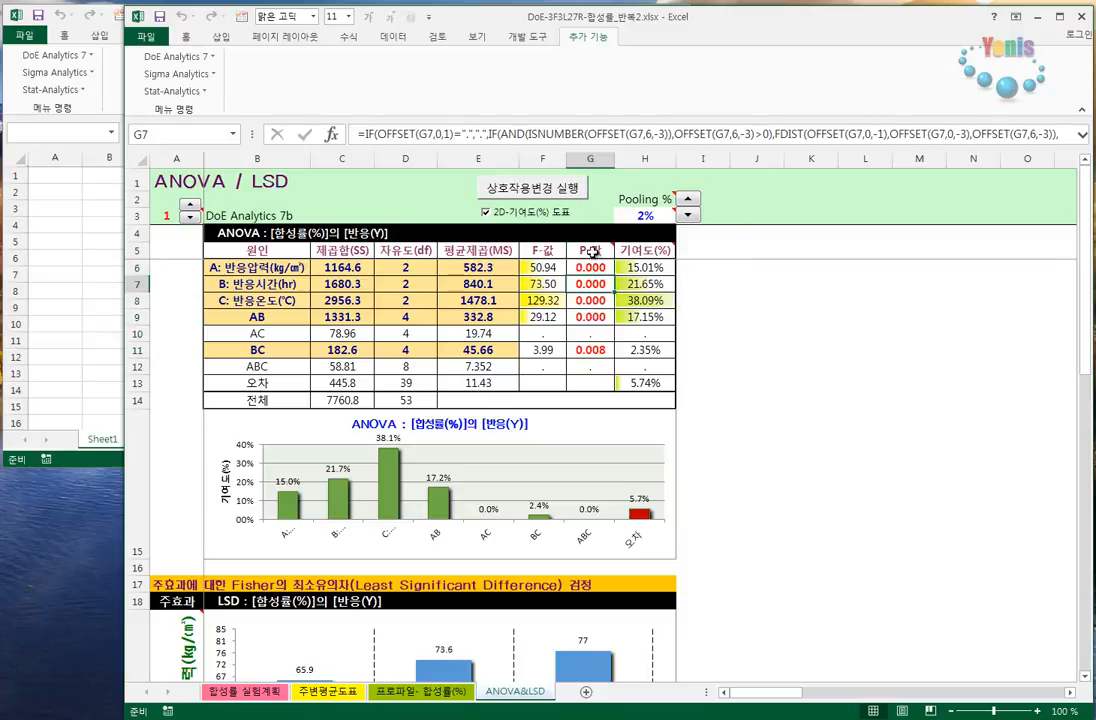
left_click_drag(591, 251, 590, 344)
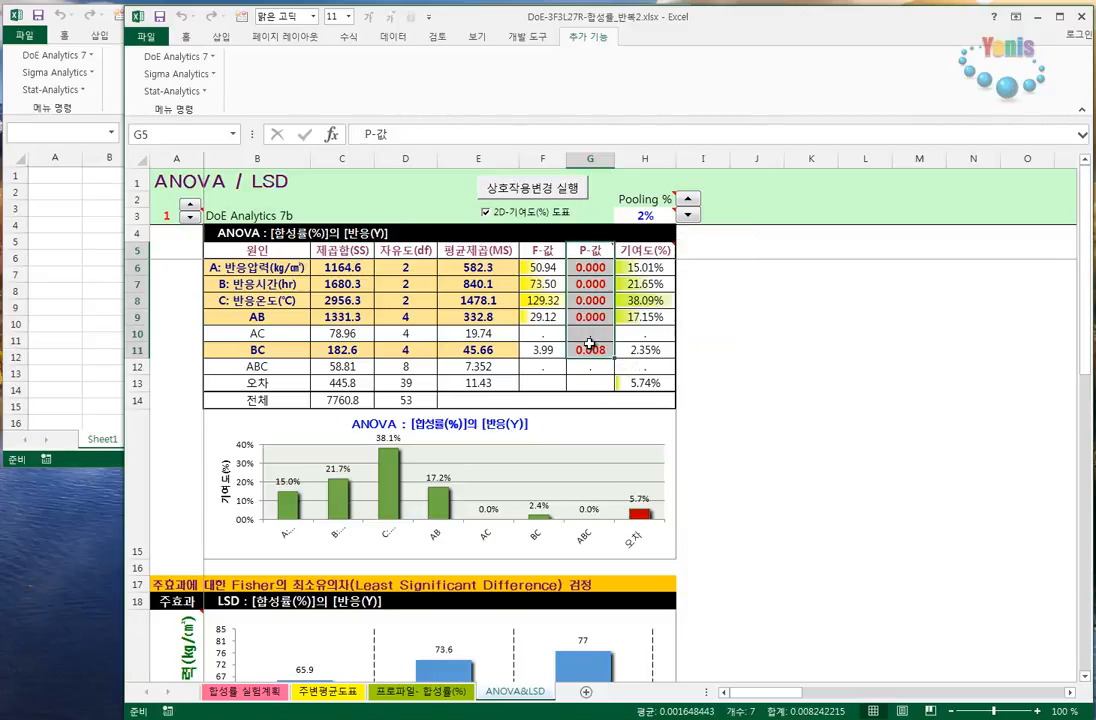
left_click(605, 306)
- Annotate the reaction-pressure LSD chart with "α=0.05", "유의하다." and a line linking the 10 and 8 bars, and clear the ink
scroll(610, 310, "down", 5)
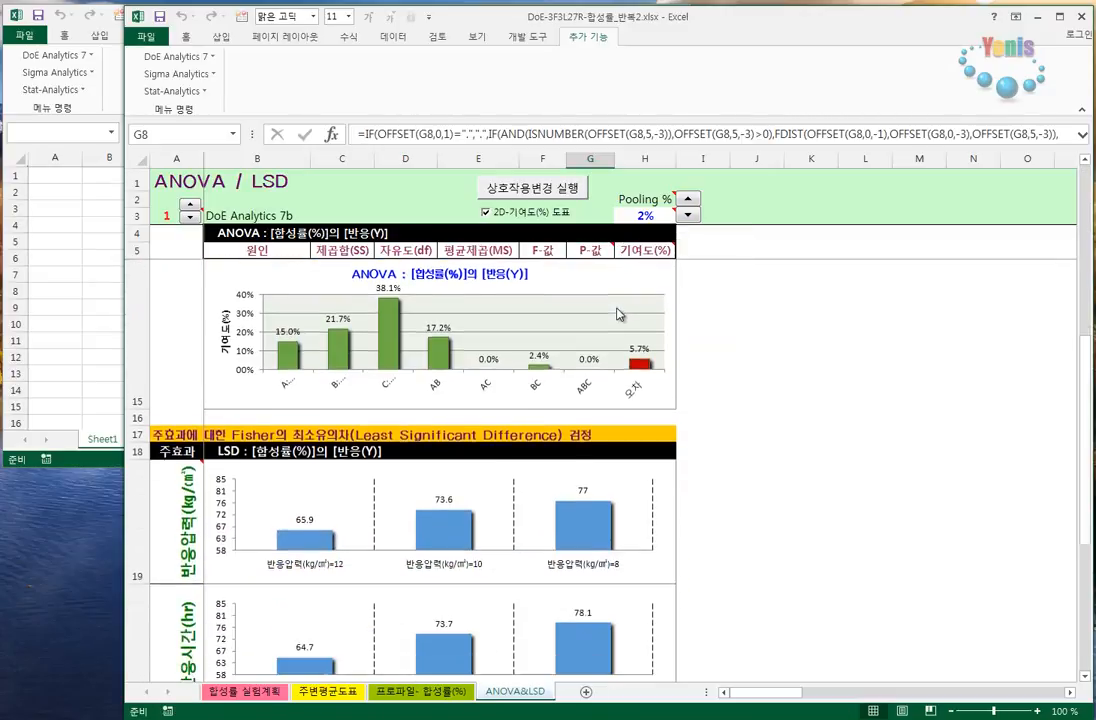
scroll(617, 314, "up", 3)
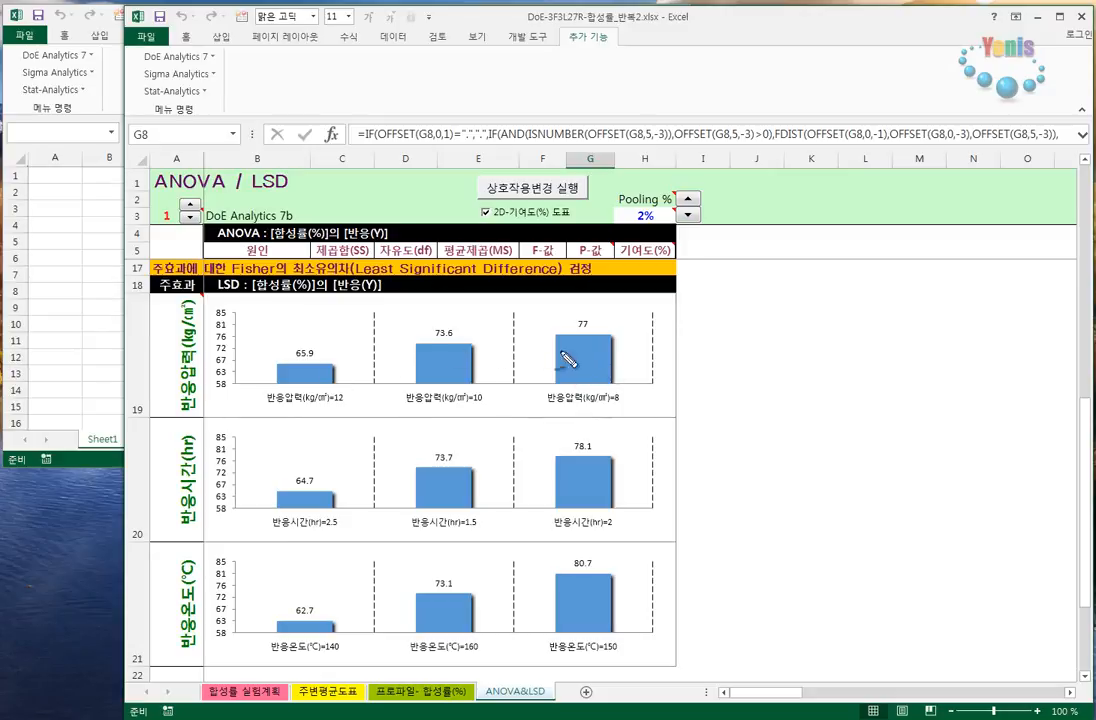
mouse_move(699, 285)
left_mouse_down()
mouse_move(698, 309)
mouse_move(713, 292)
left_mouse_up()
mouse_move(700, 297)
left_mouse_down()
mouse_move(766, 303)
mouse_move(795, 293)
mouse_move(795, 305)
mouse_move(770, 313)
mouse_move(784, 313)
left_mouse_up()
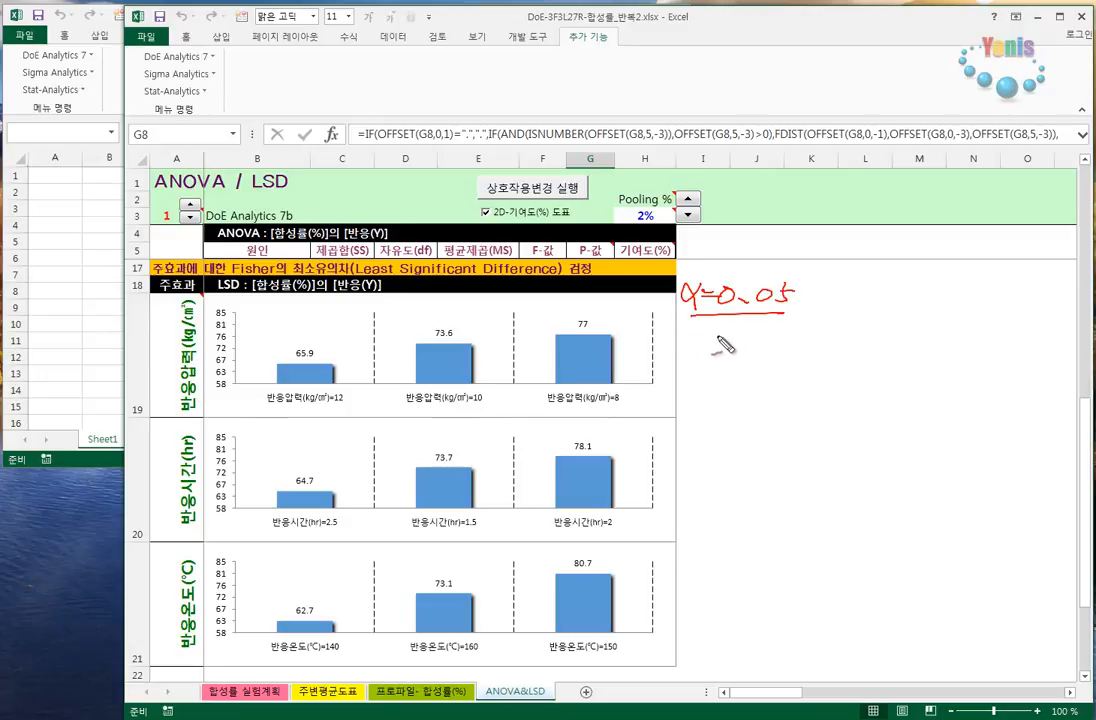
mouse_move(712, 334)
left_mouse_down()
mouse_move(727, 337)
mouse_move(724, 362)
mouse_move(792, 342)
mouse_move(782, 362)
left_mouse_up()
left_click_drag(785, 347, 819, 349)
mouse_move(825, 325)
left_mouse_down()
mouse_move(818, 371)
mouse_move(838, 346)
left_mouse_up()
left_click(843, 363)
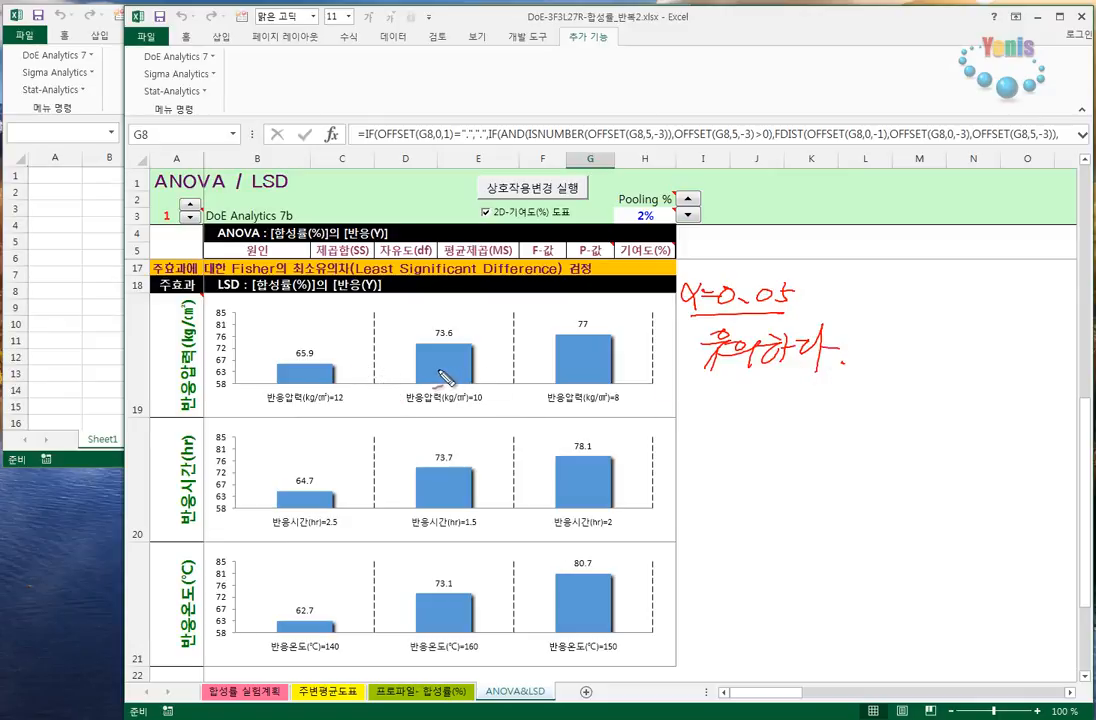
left_click_drag(440, 362, 584, 364)
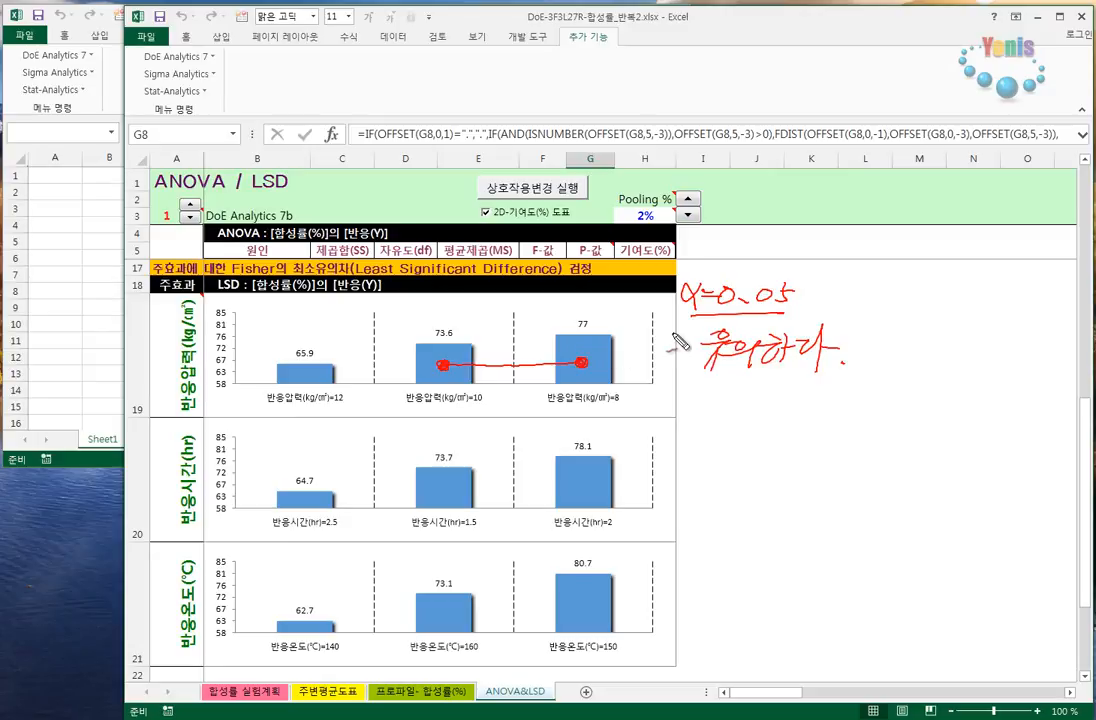
key("Escape")
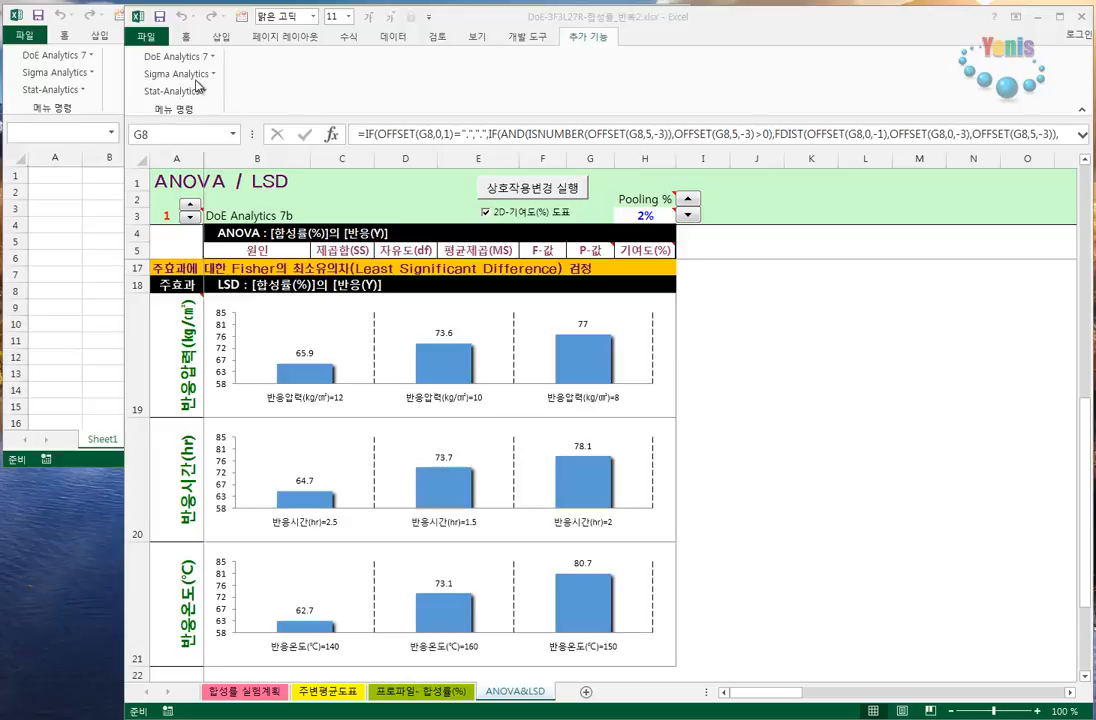
- Create a two-level fractional factorial design with 4 factors, 8 runs and Resolution IV, keeping factor names A–D and levels -1 and 1
left_click(175, 56)
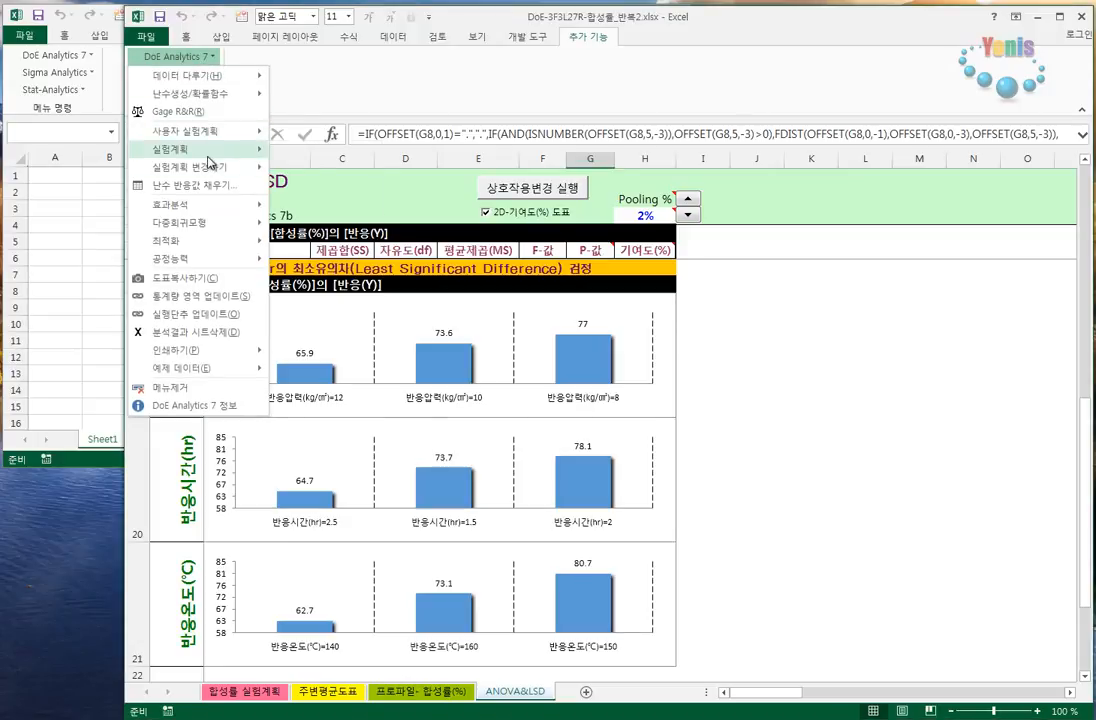
mouse_move(215, 149)
left_click(320, 152)
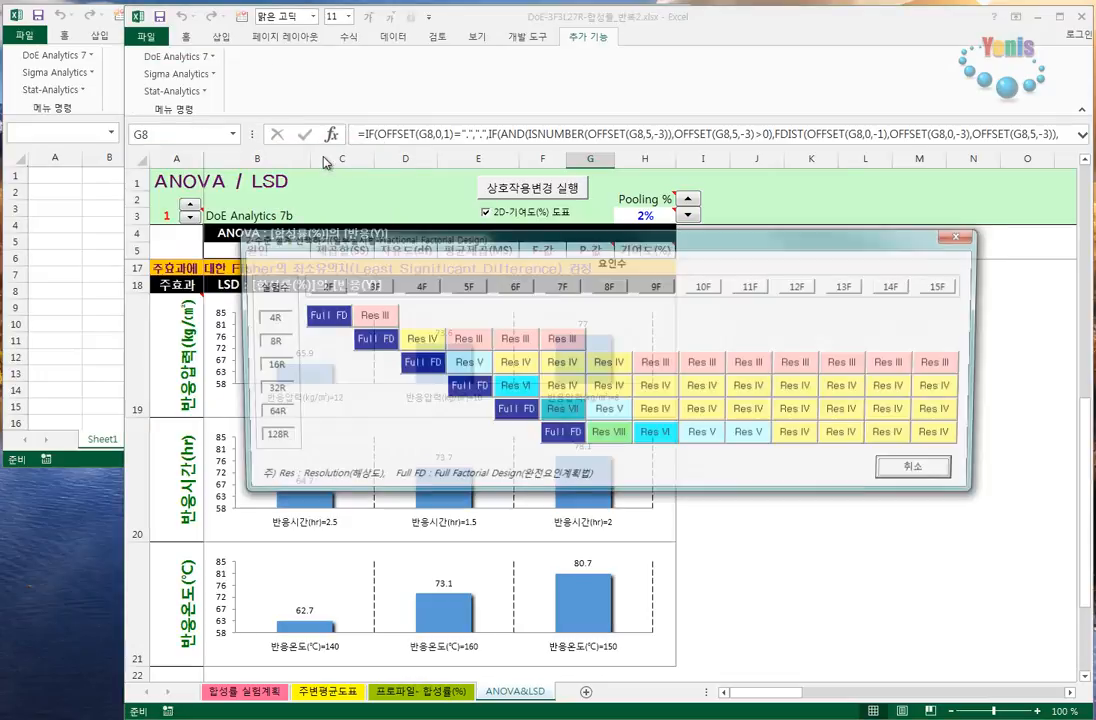
left_click(430, 346)
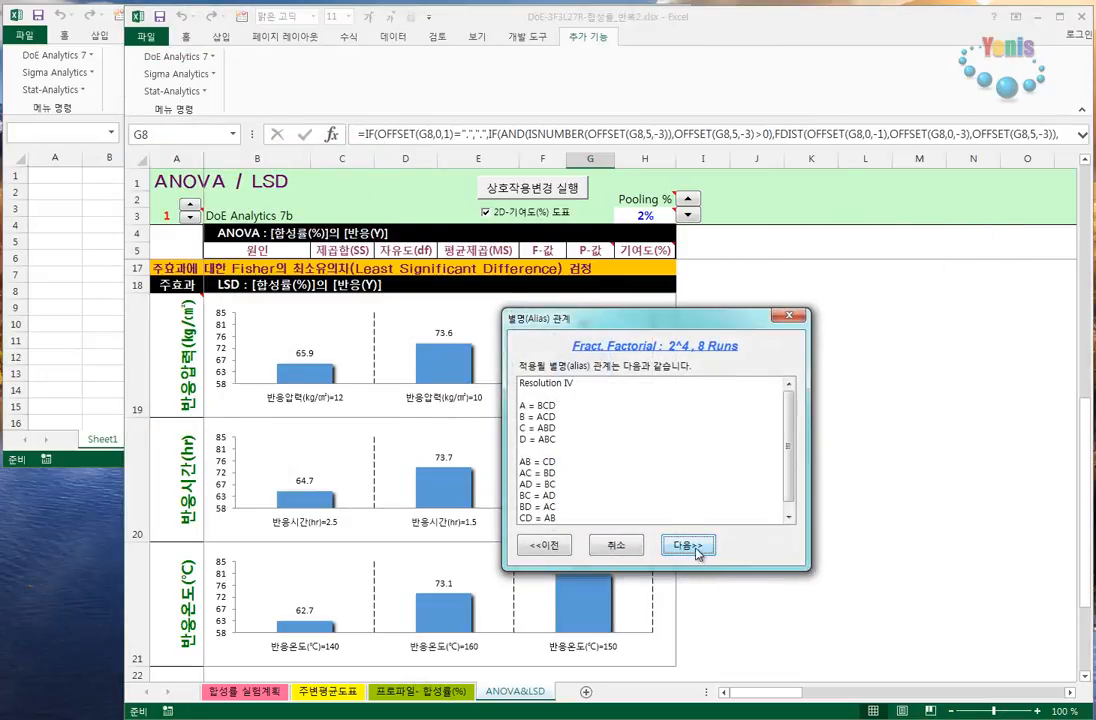
left_click(688, 542)
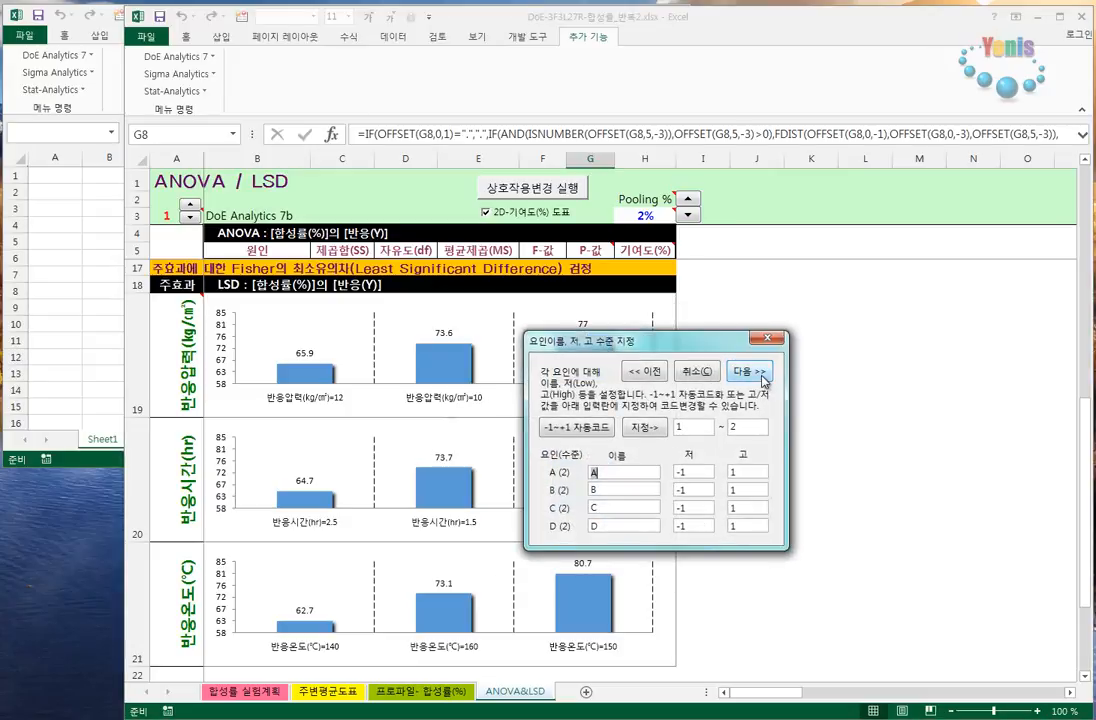
left_click(752, 372)
left_click(790, 390)
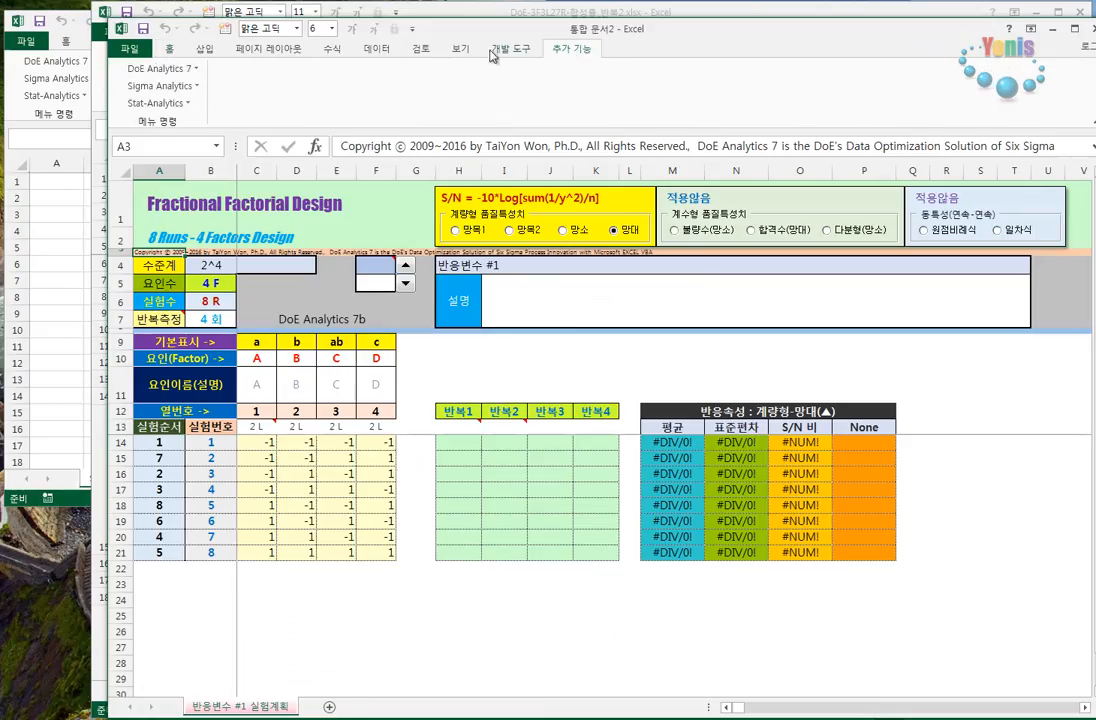
- Fill the new design's response columns with random values using mean 300 and standard deviation 80
left_click(184, 69)
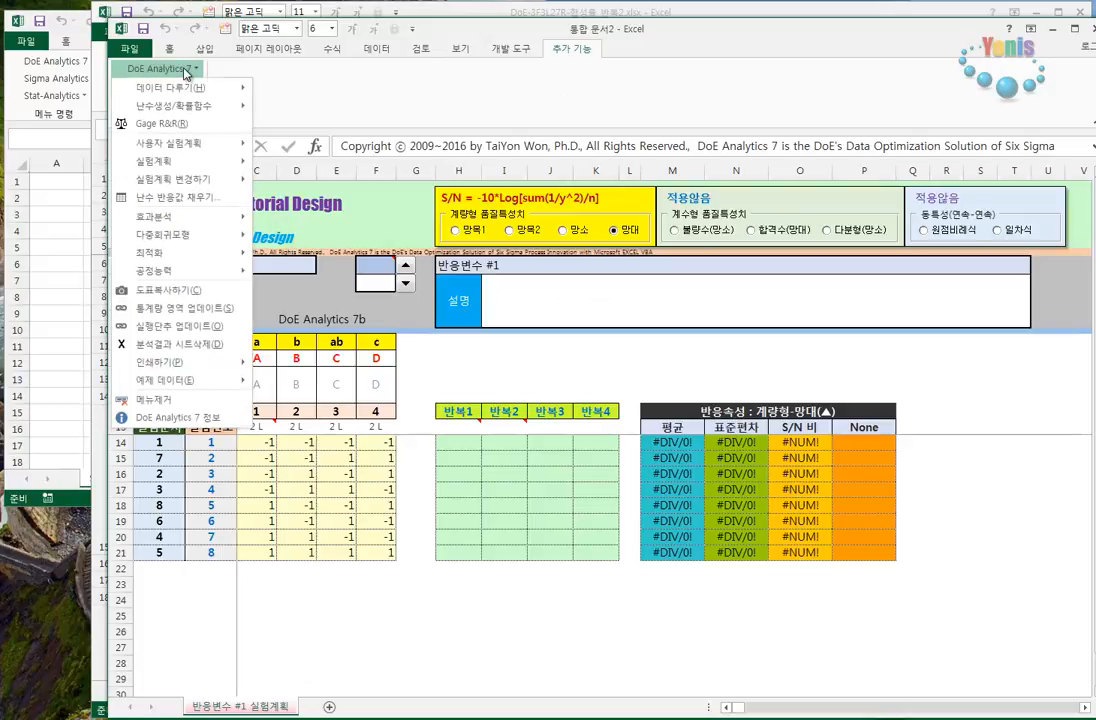
left_click(180, 198)
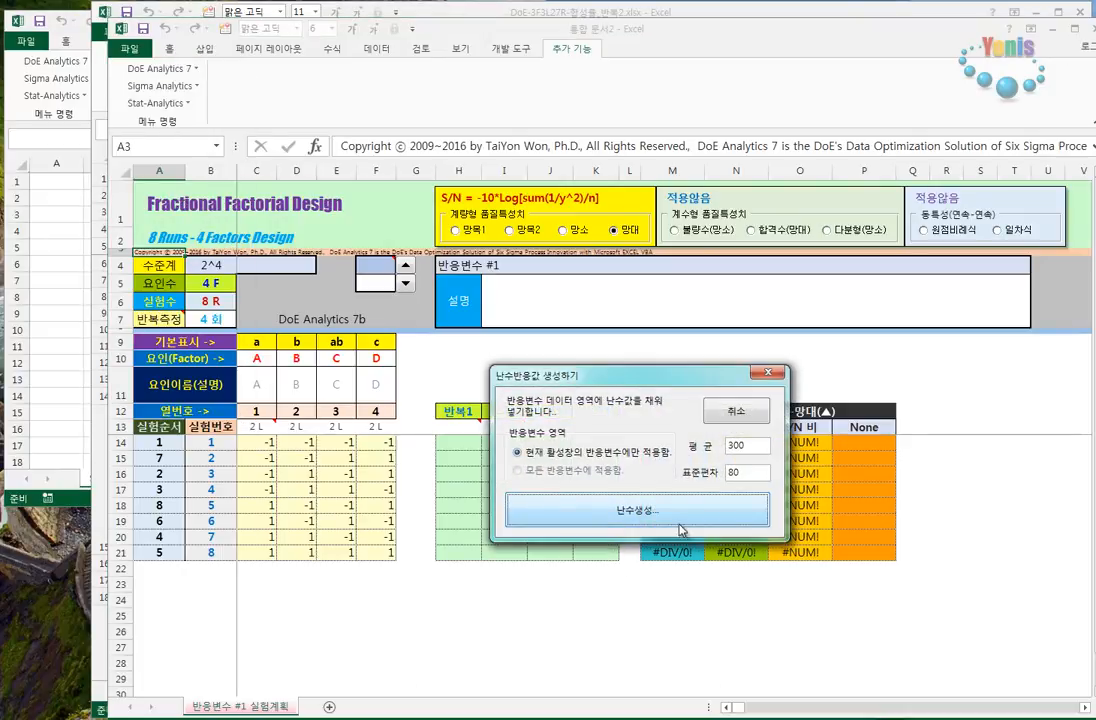
left_click(636, 511)
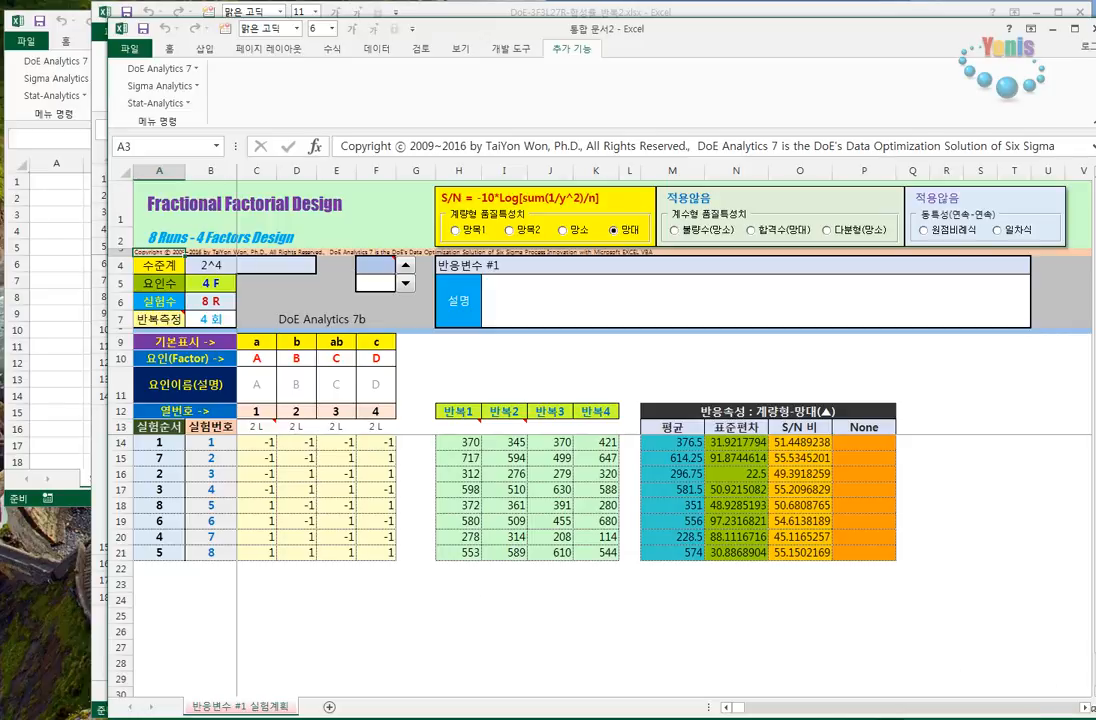
- Shrink and reposition the new design's workbook window, and run ANOVA & LSD on its response values (반응값)
left_click_drag(1092, 715, 1049, 672)
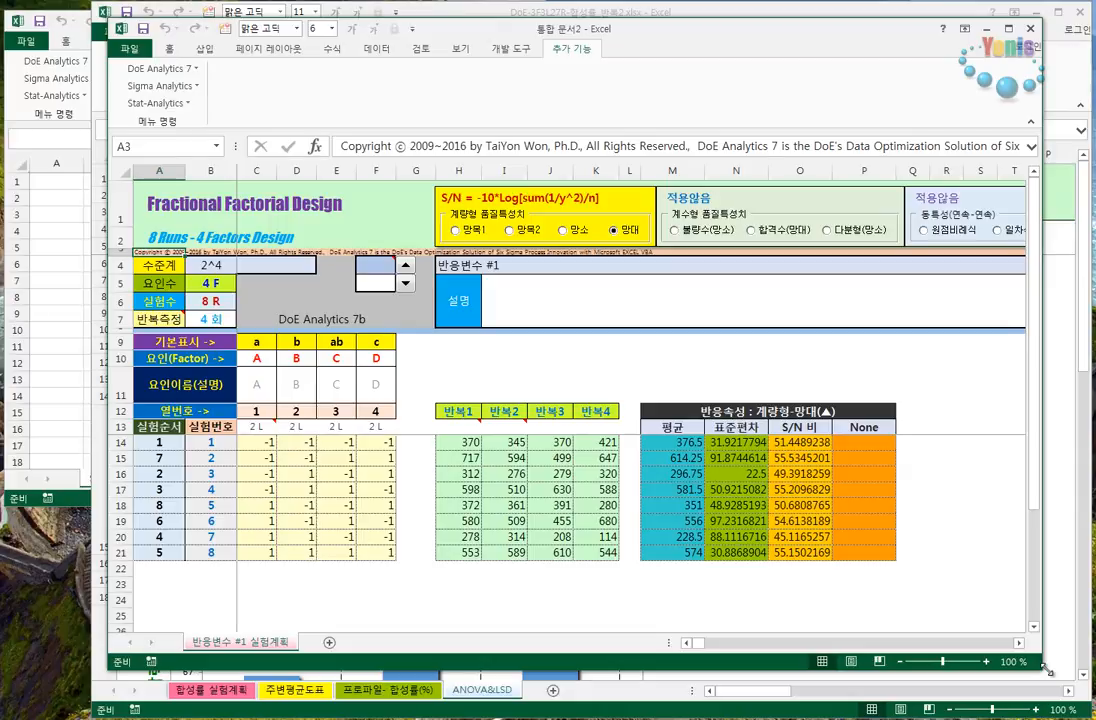
left_click_drag(695, 44, 685, 32)
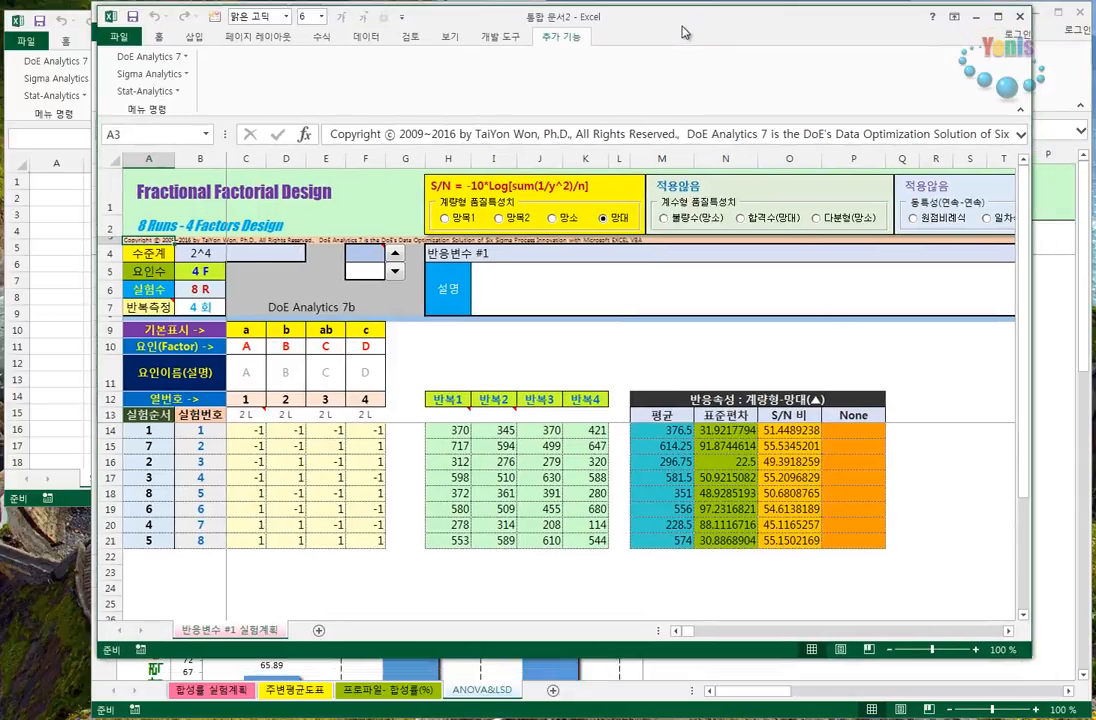
left_click(150, 56)
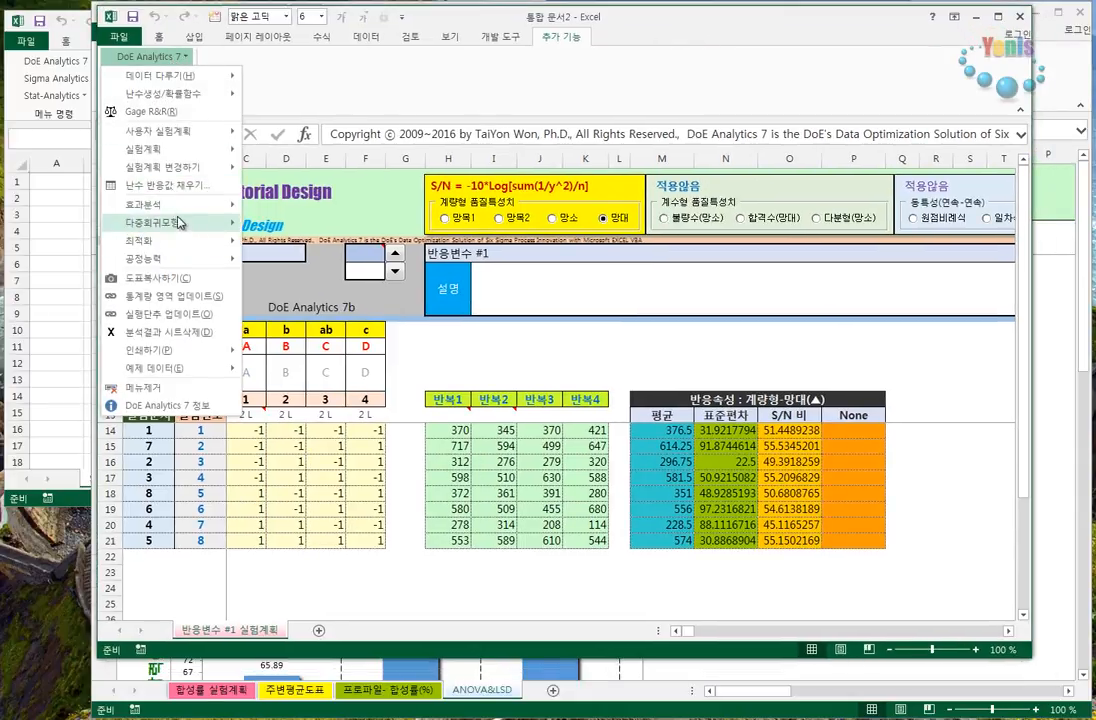
mouse_move(190, 204)
left_click(298, 242)
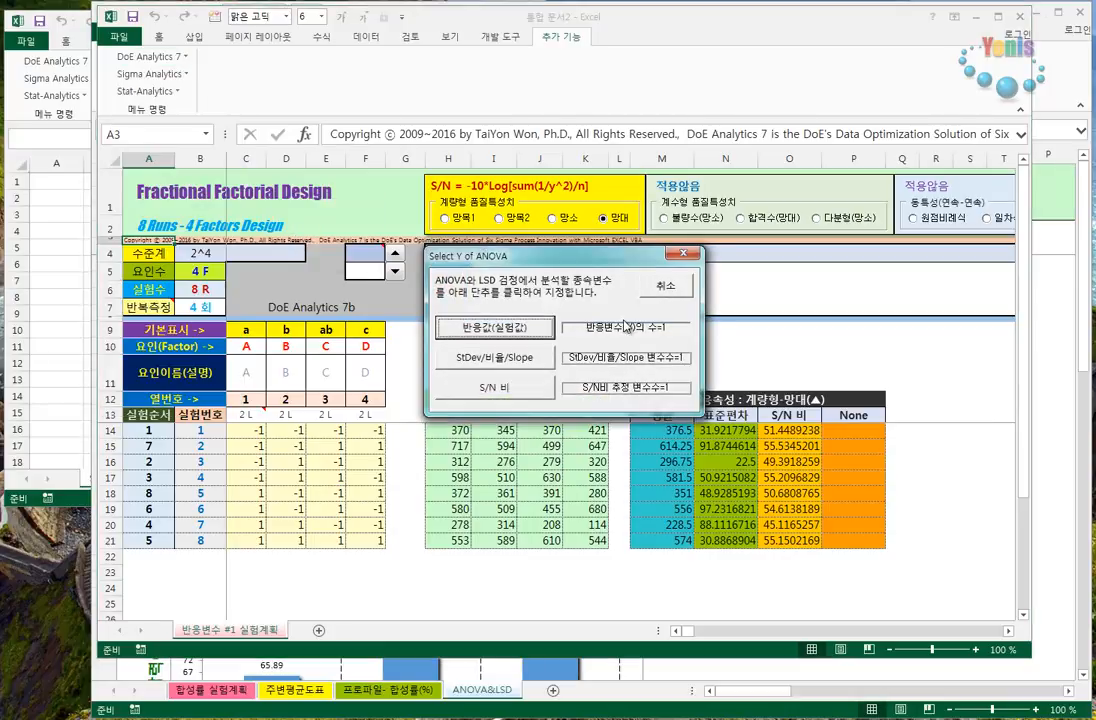
left_click(445, 280)
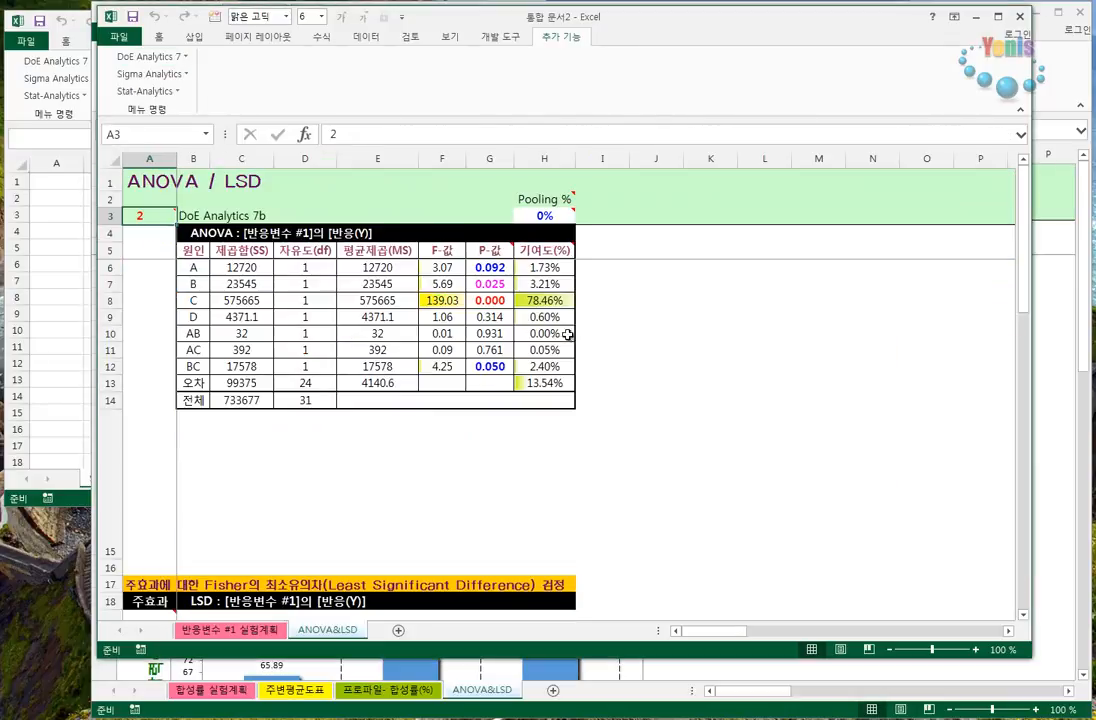
- Examine the Fisher LSD charts for factors A through D and the ANOVA contribution chart of the new design
scroll(659, 338, "down", 4)
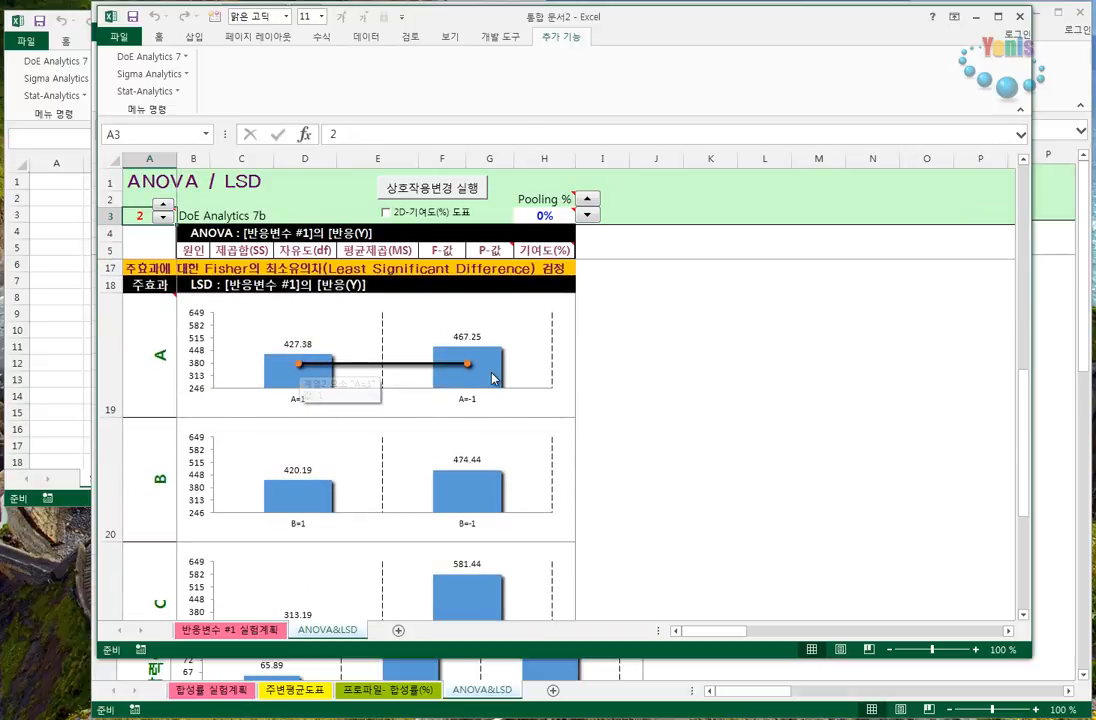
mouse_move(302, 368)
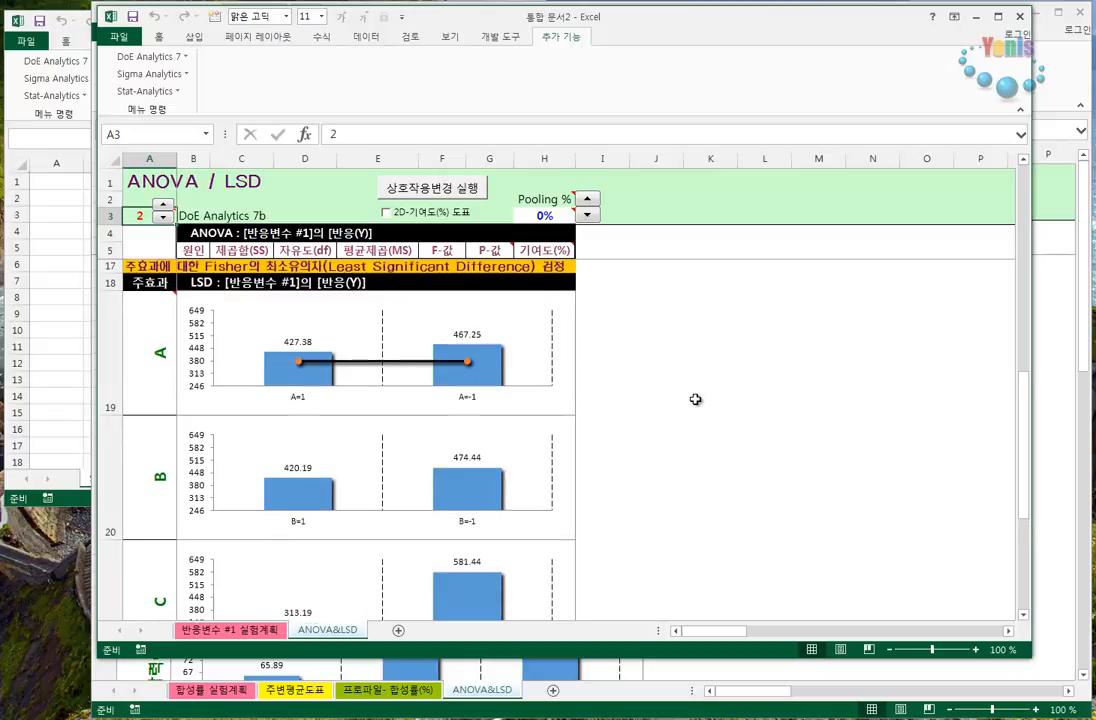
scroll(695, 399, "down", 3)
scroll(695, 399, "up", 1)
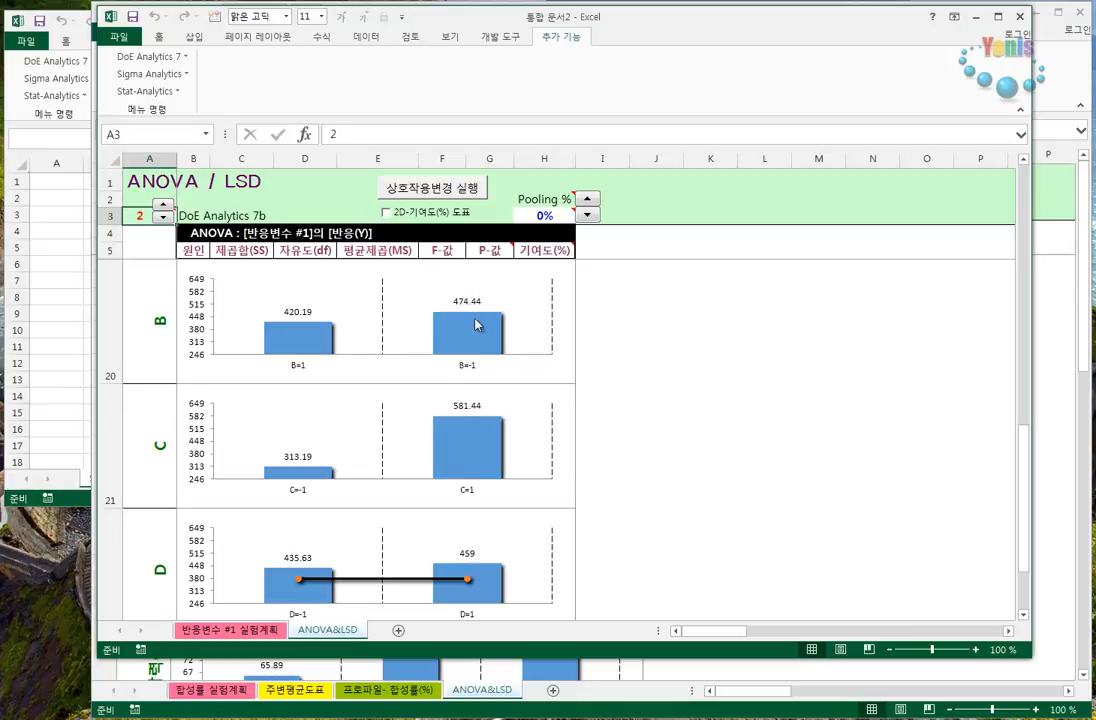
left_click(656, 460)
scroll(656, 462, "up", 2)
scroll(656, 462, "up", 3)
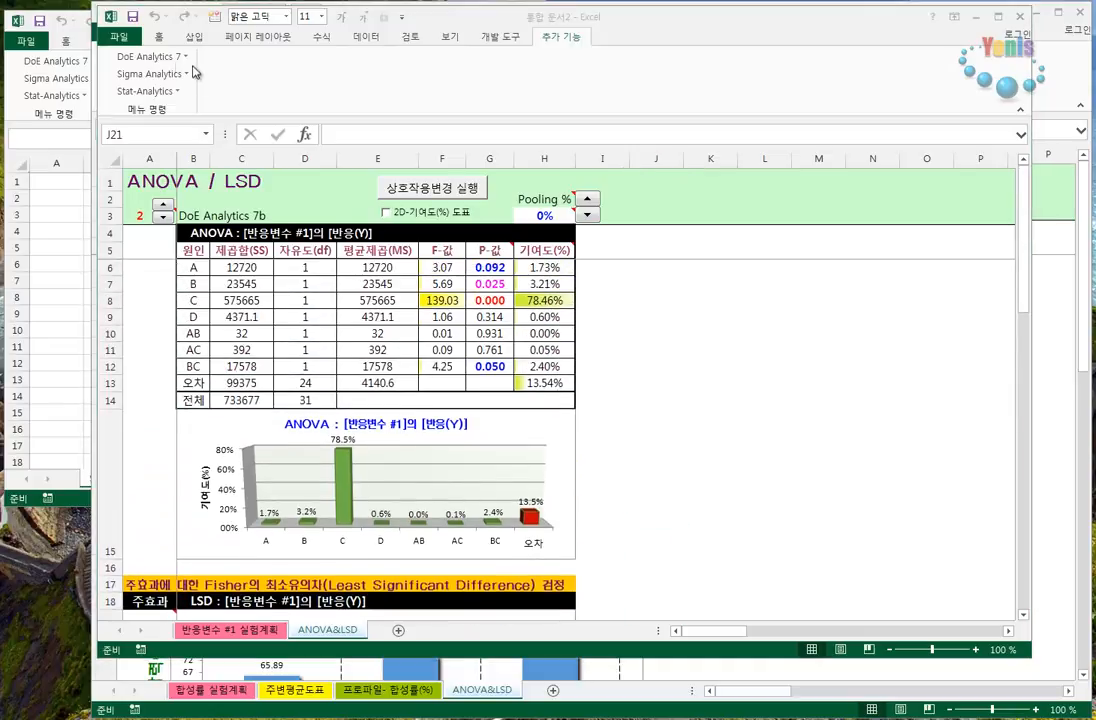
- Move the new design's window aside and show the 합성률 실험계획 sheet of workbook DoE-3F3L27R-합성률_반복2.xlsx
left_click(157, 58)
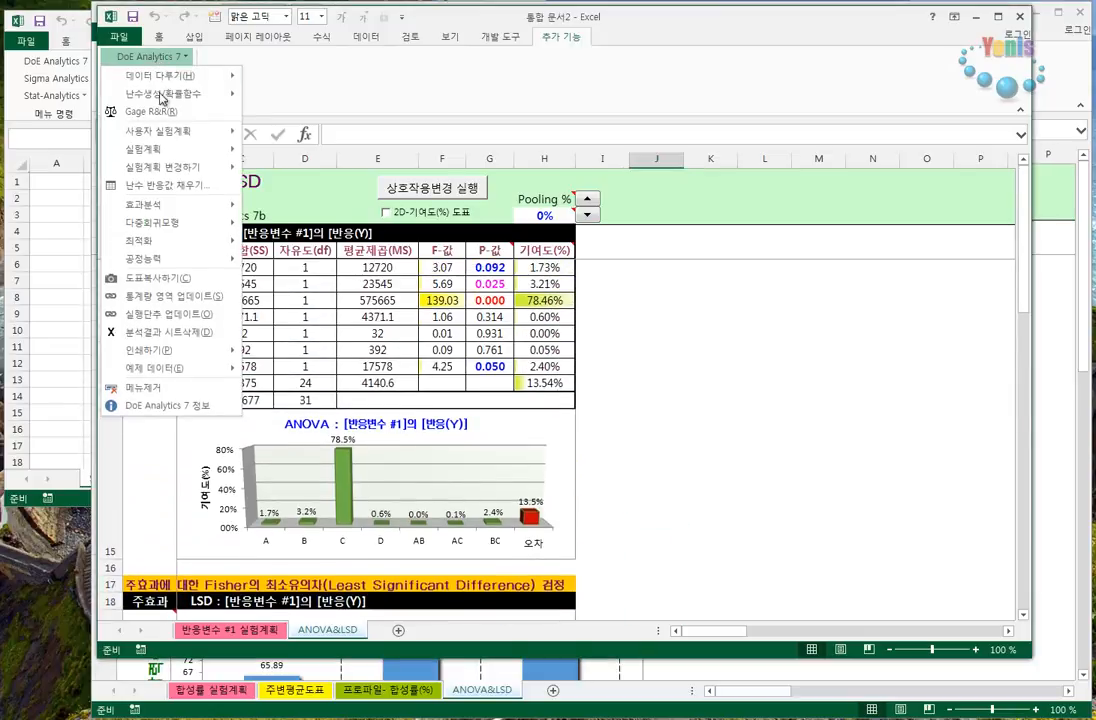
mouse_move(178, 210)
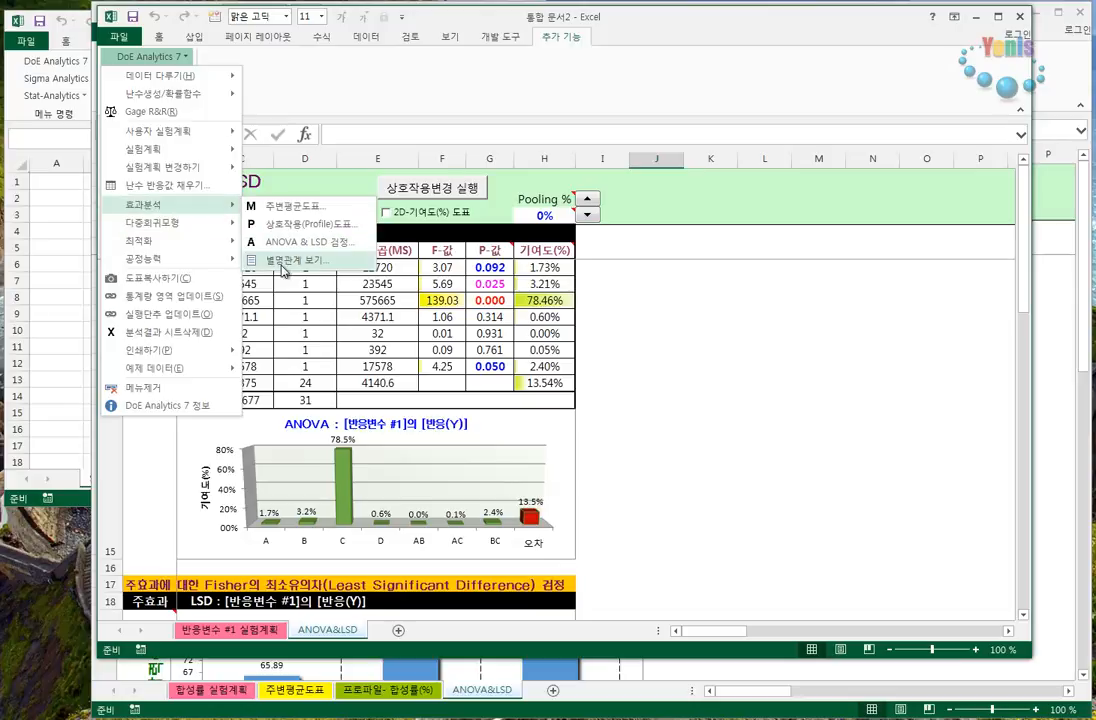
left_click(740, 32)
left_click_drag(740, 32, 660, 58)
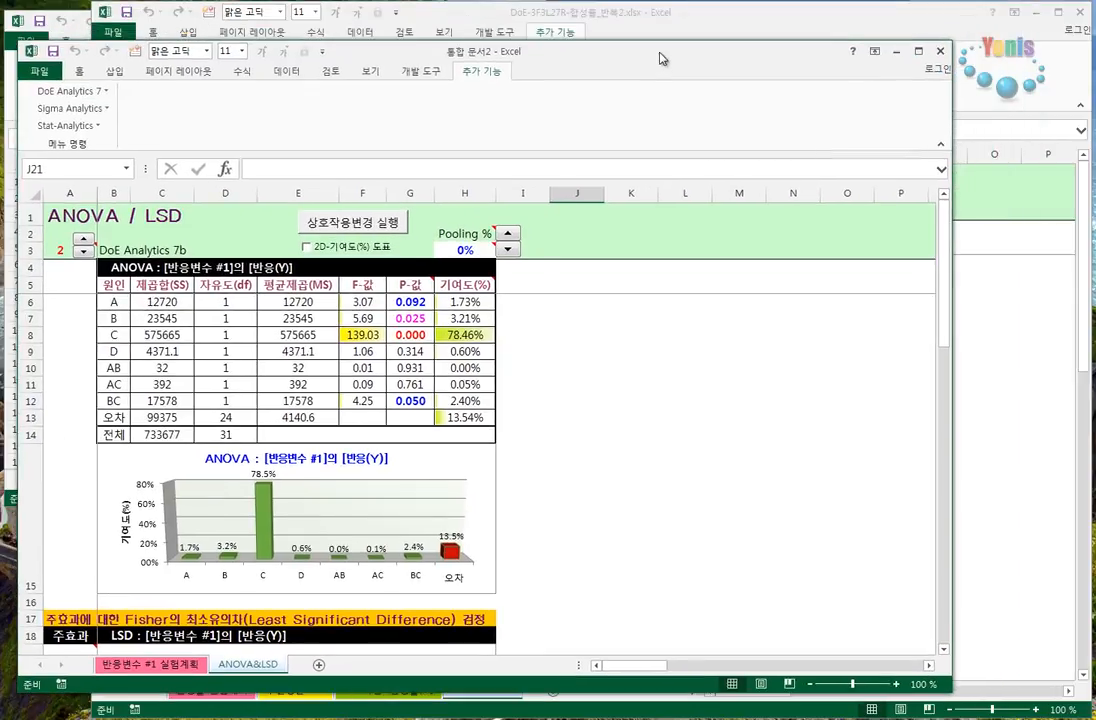
left_click(998, 80)
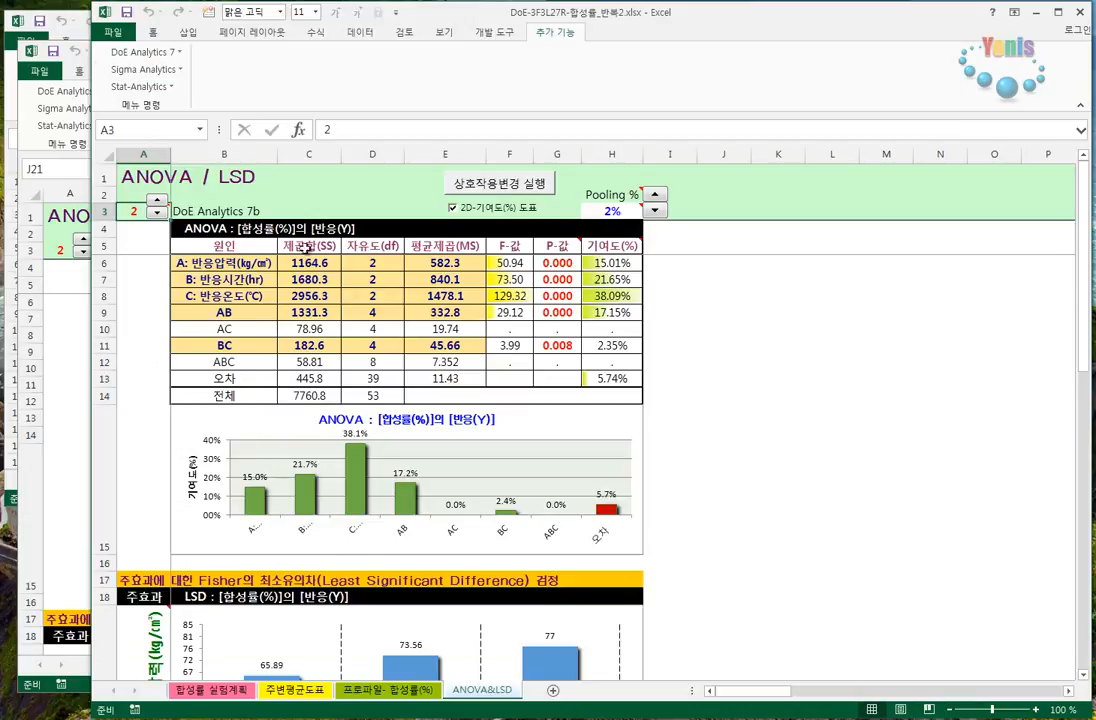
left_click(203, 694)
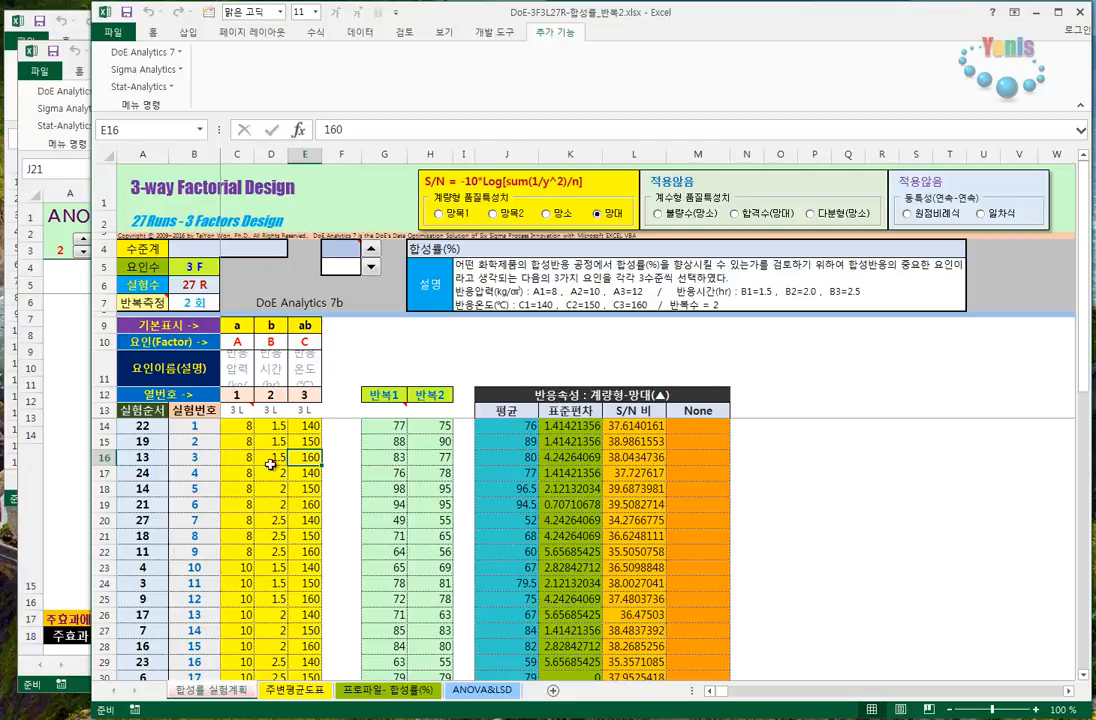
- Generate the alias relations (별명관계) sheet for the 27-run three-way factorial design
left_click(167, 56)
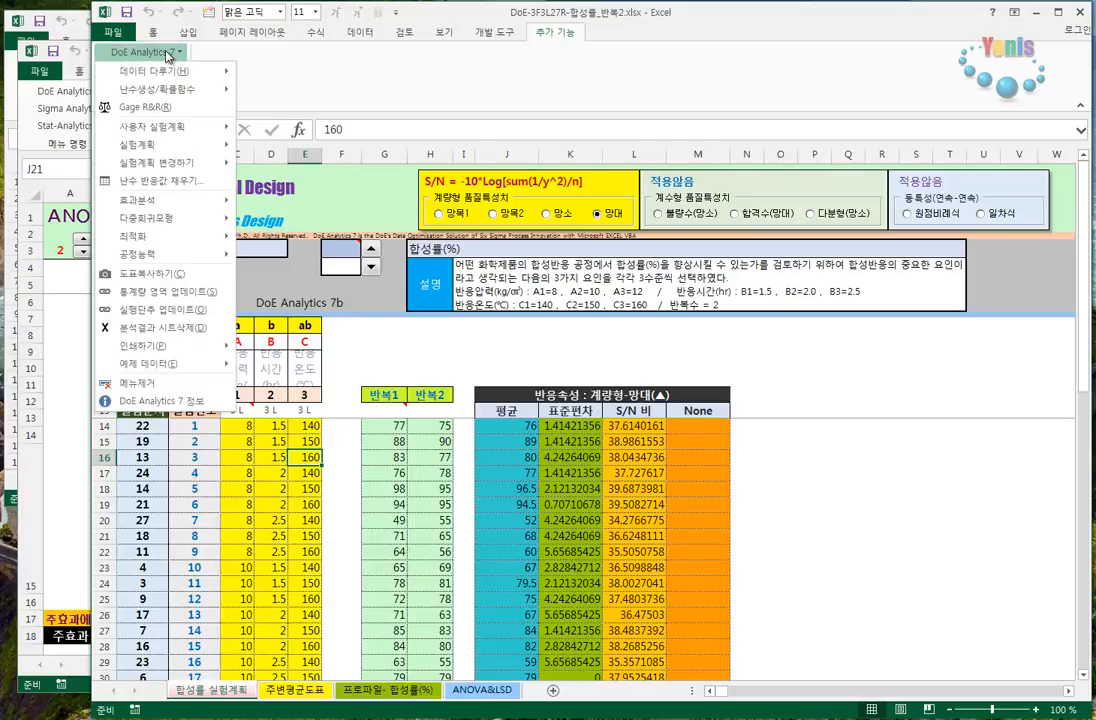
mouse_move(185, 201)
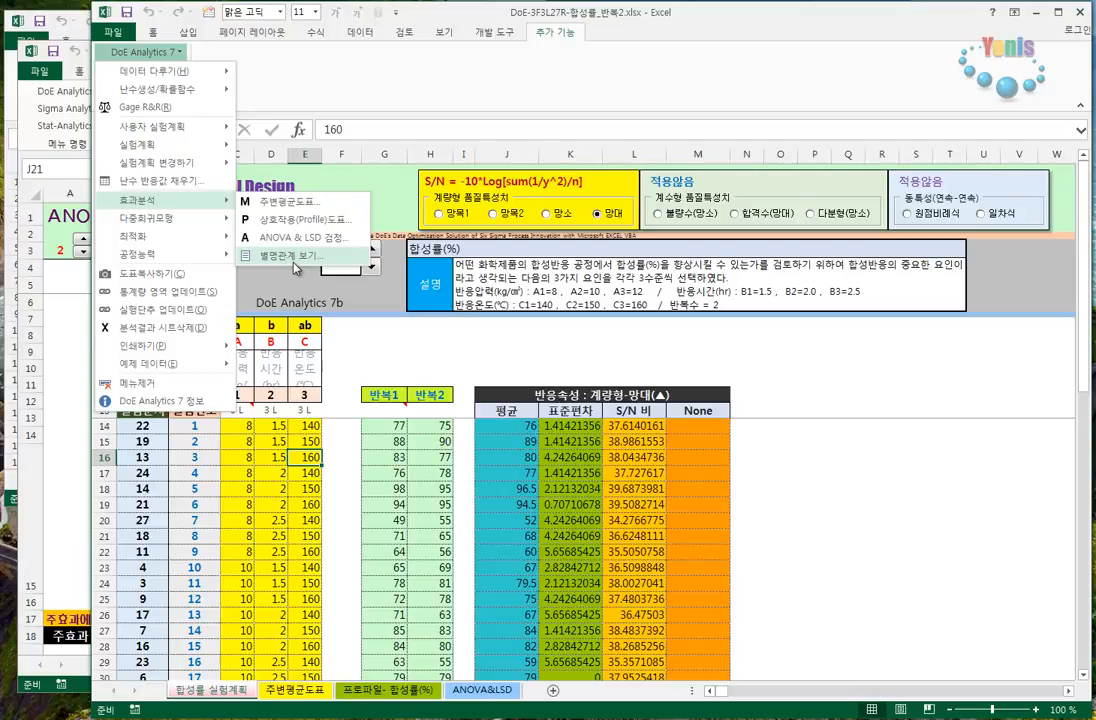
left_click(294, 256)
left_click(686, 440)
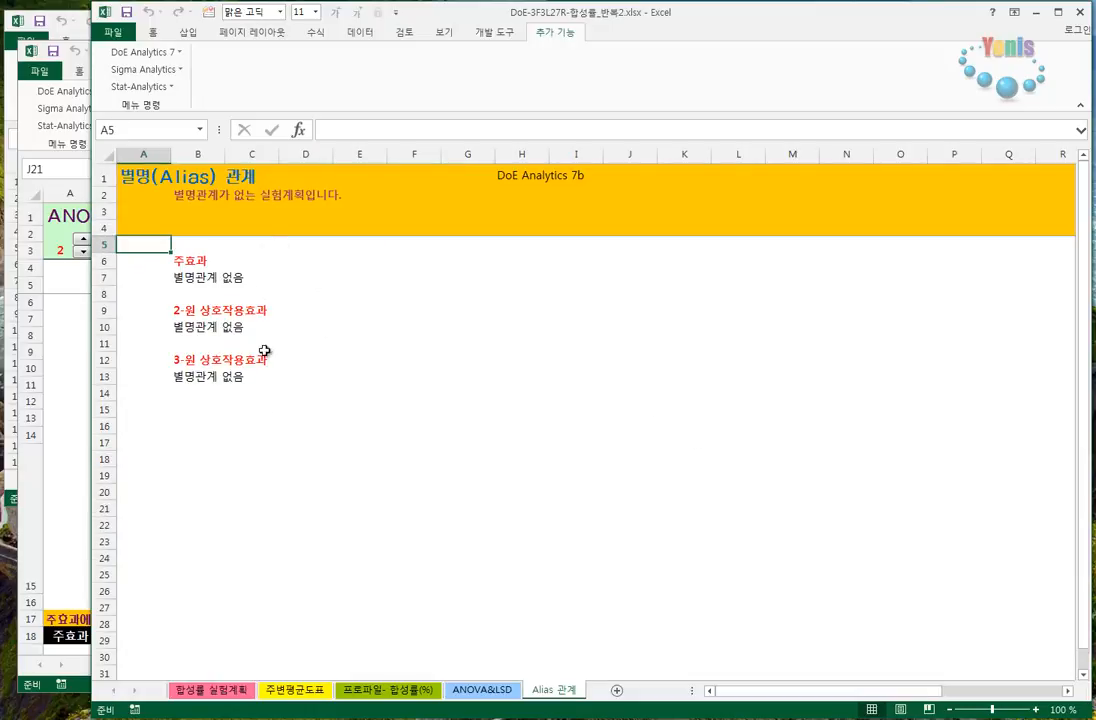
- Generate the alias relations for the 8-run fractional factorial design, with base effects 주효과 ~ 3원 상호작용효과 and aliases up to 3원 상호작용효과까지
left_click(60, 366)
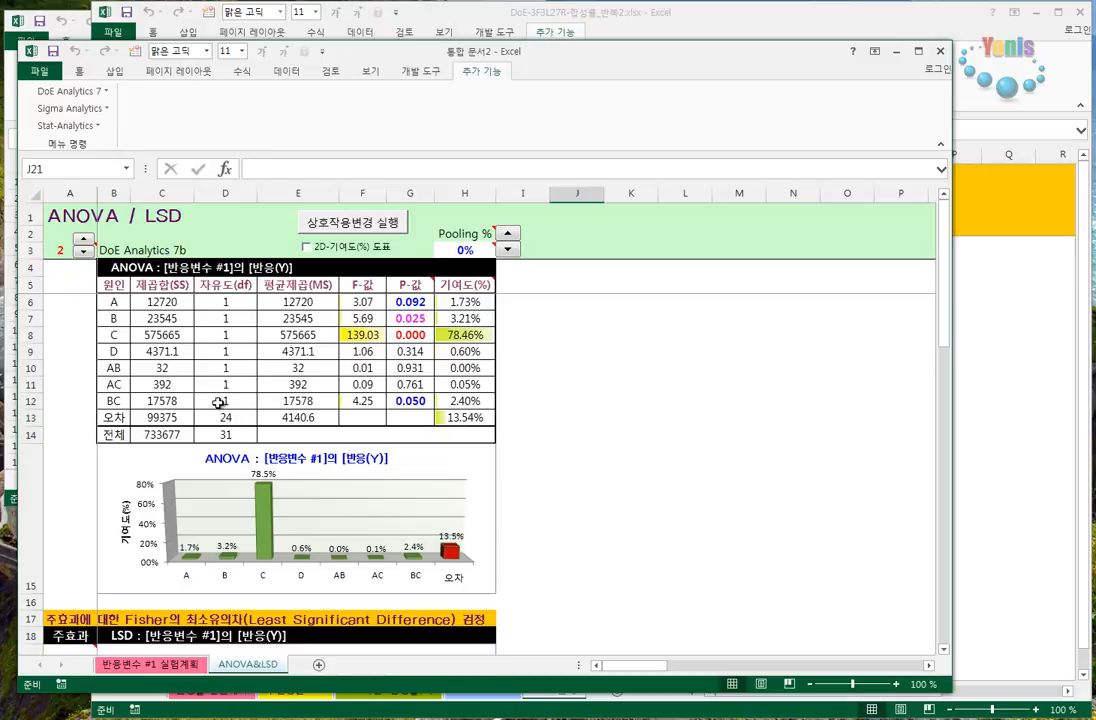
left_click(155, 665)
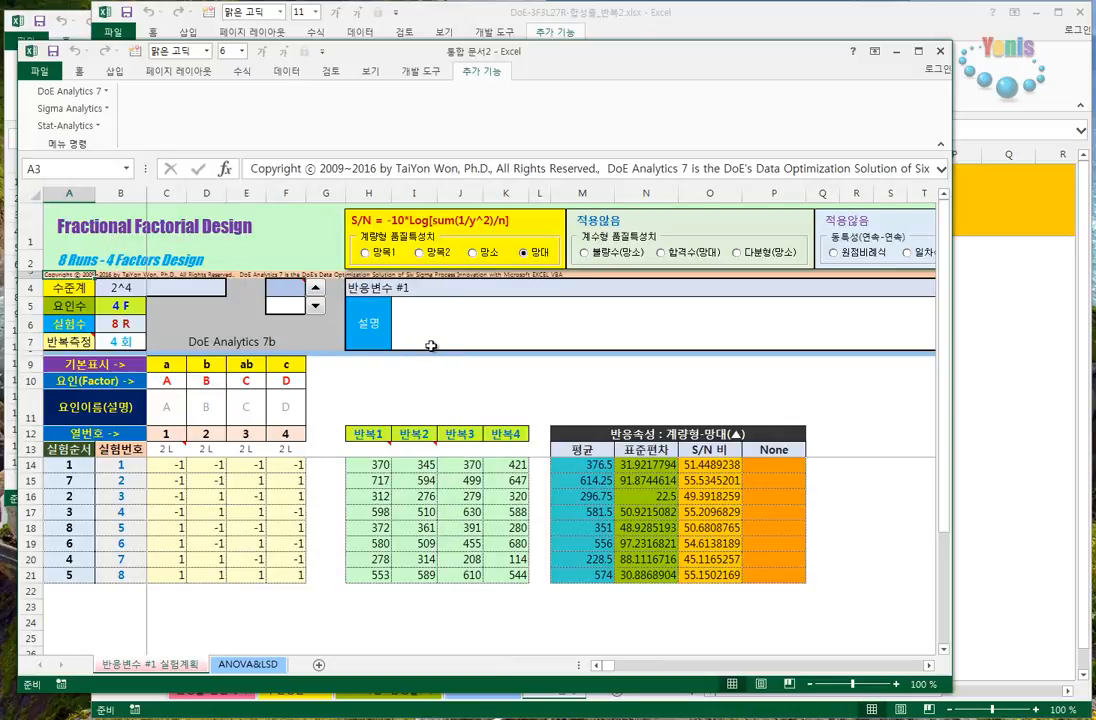
left_click(76, 92)
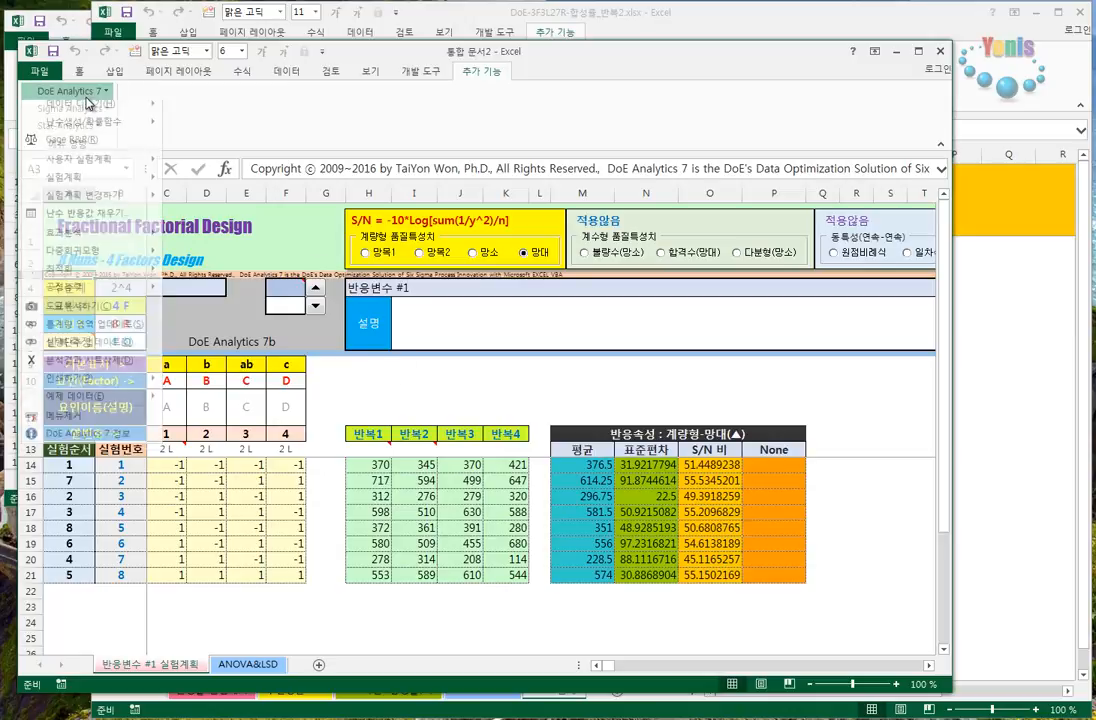
mouse_move(150, 239)
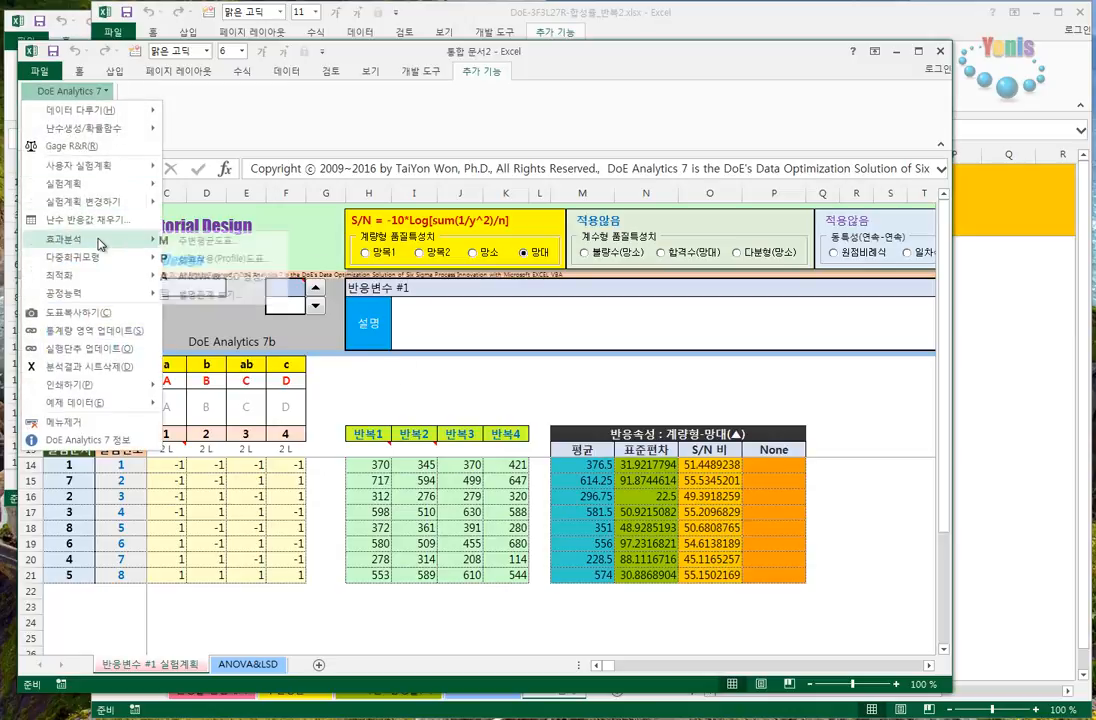
left_click(225, 296)
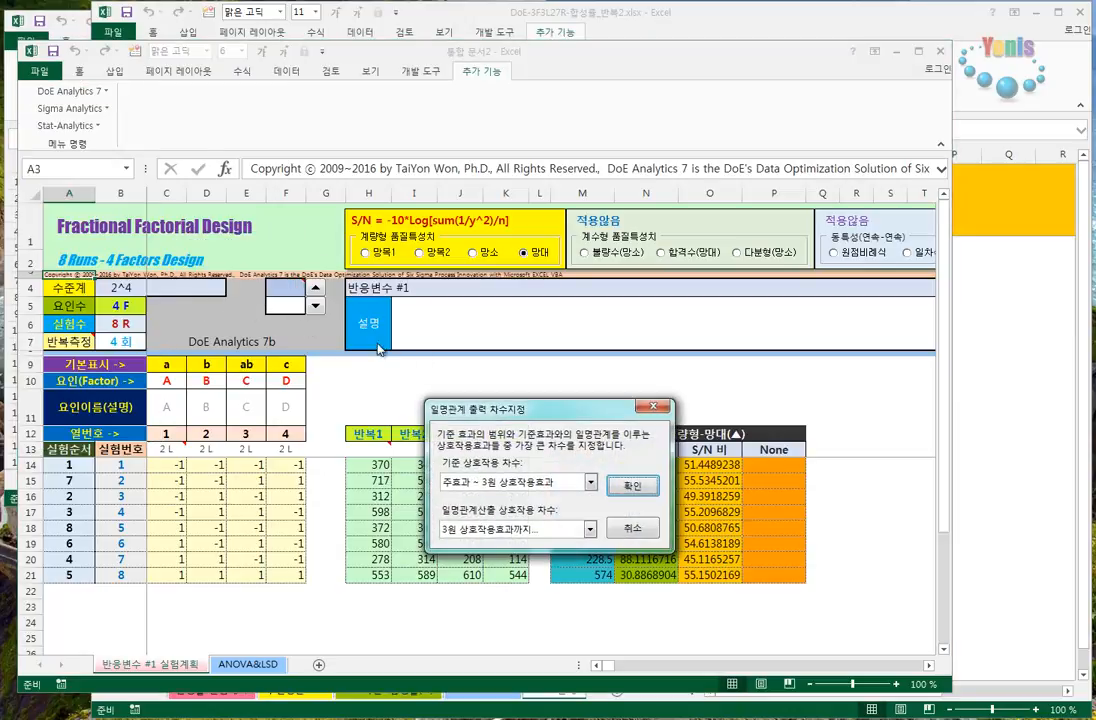
left_click(567, 482)
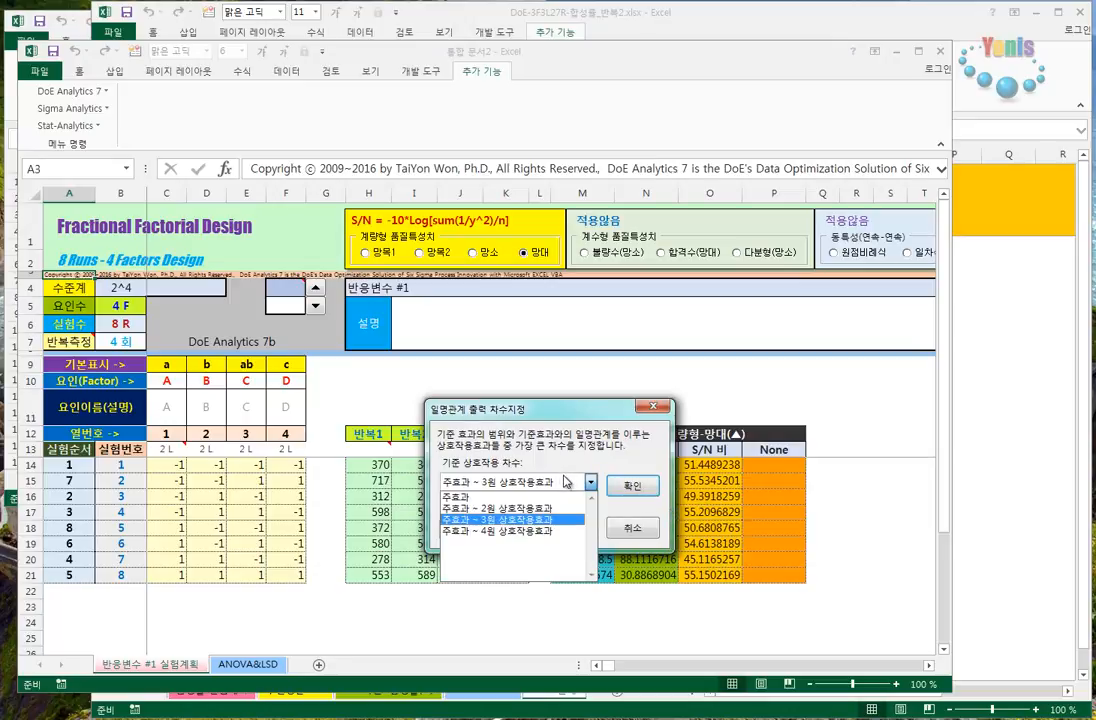
left_click(529, 521)
left_click(533, 533)
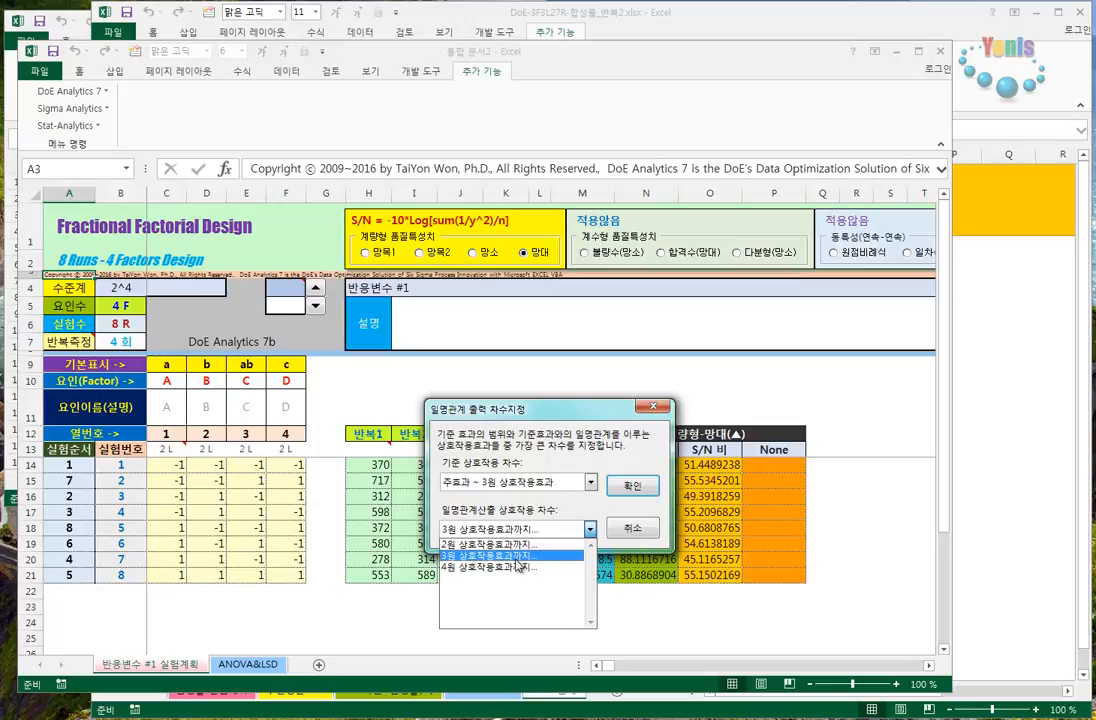
left_click(632, 486)
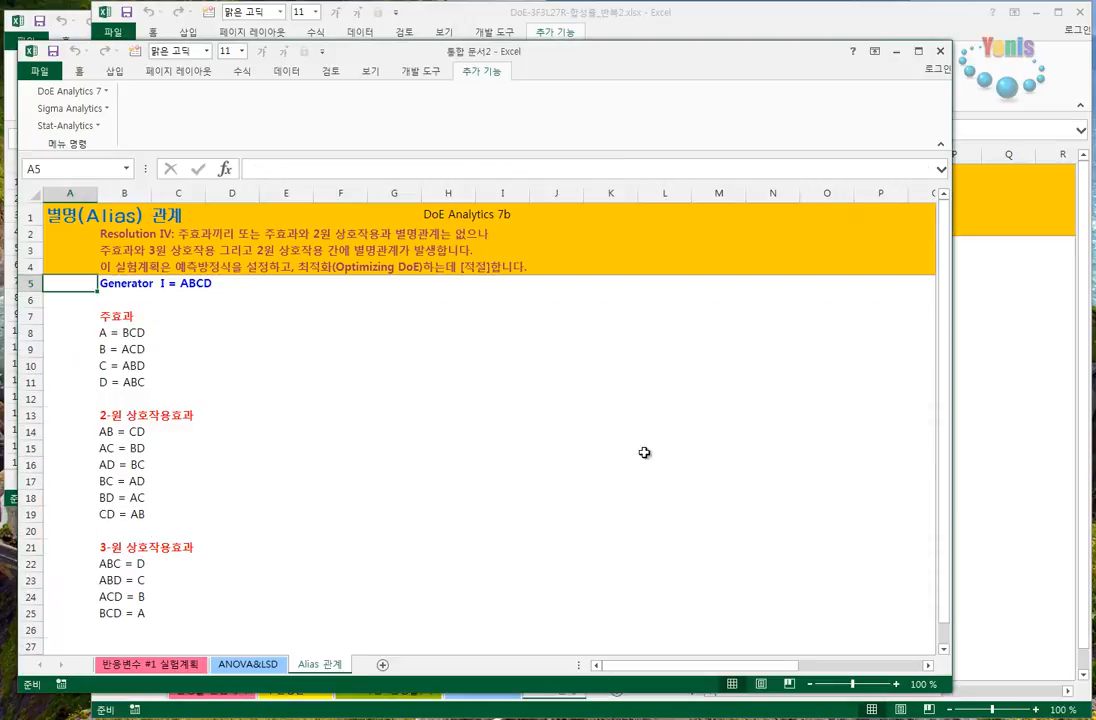
- Examine the design's generator and the alias rows of main effects A–D and the two-way interactions AB, AC and BC
left_click(228, 331)
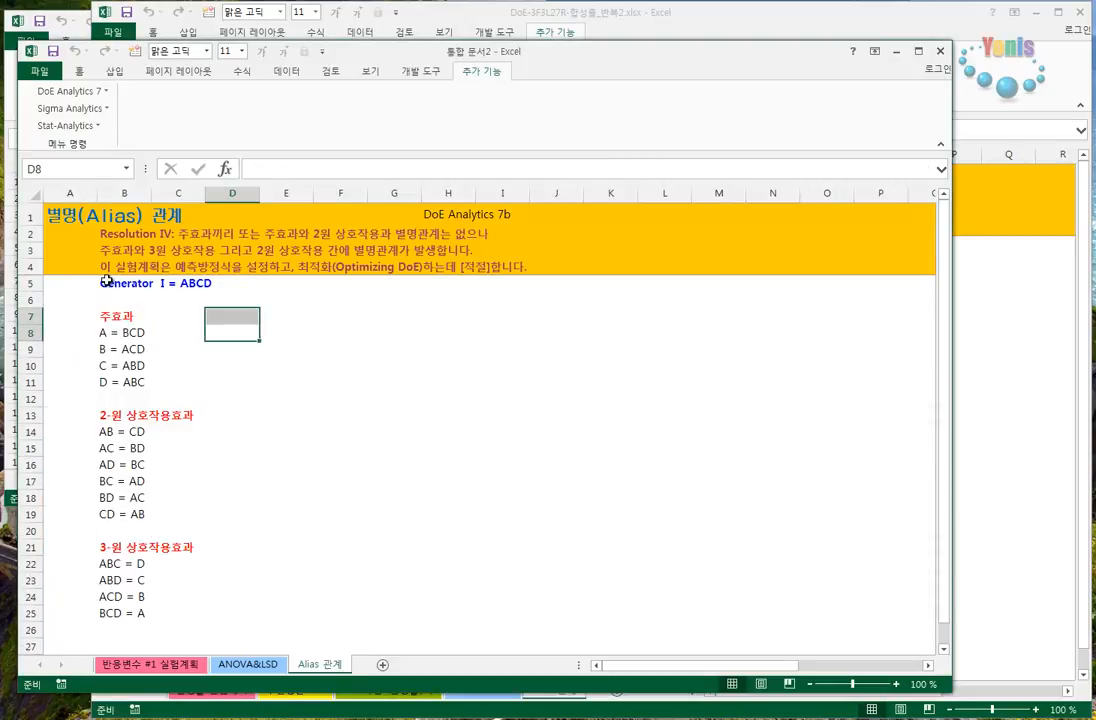
left_click(105, 285)
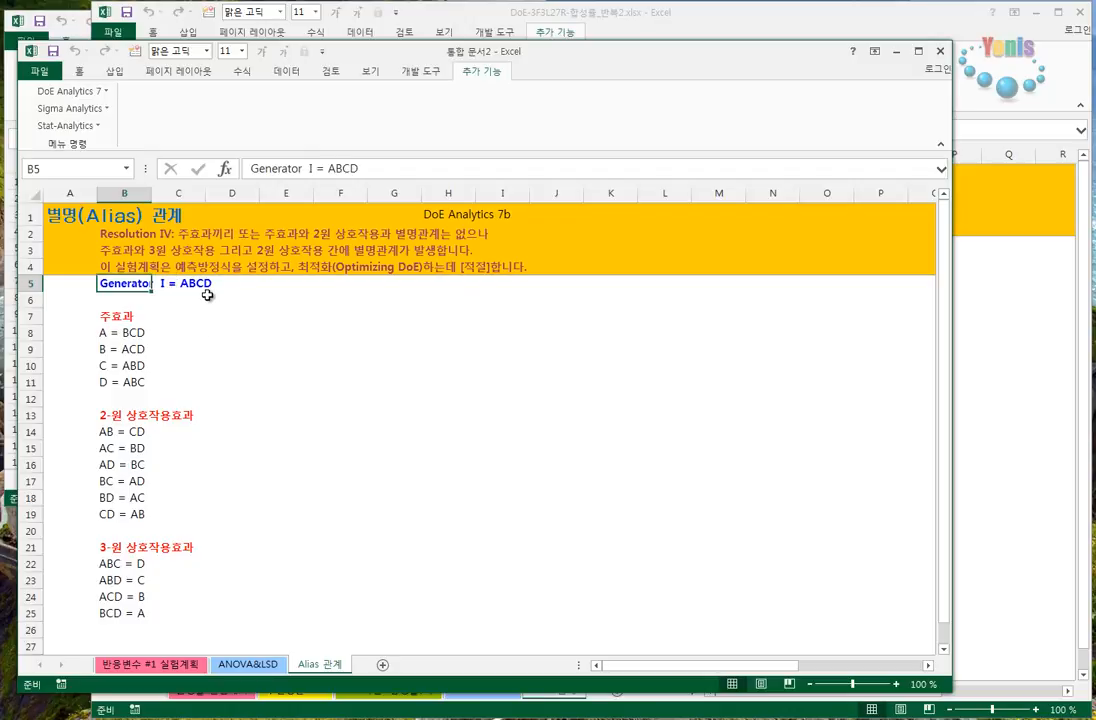
left_click(101, 330)
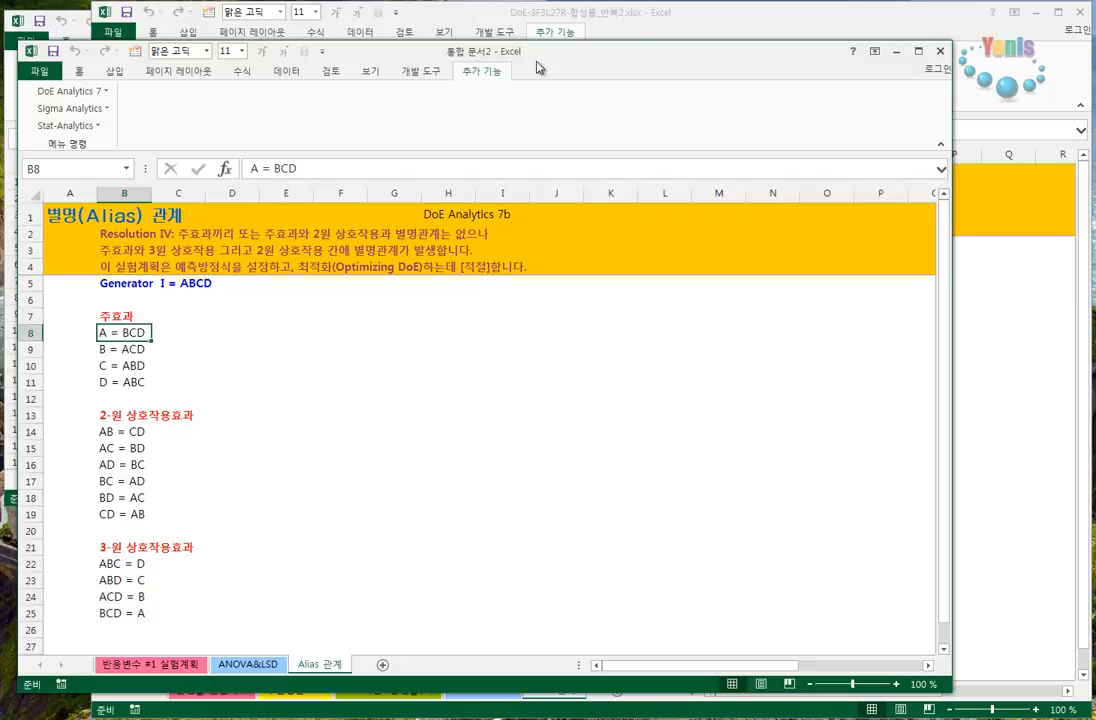
left_click_drag(470, 50, 522, 46)
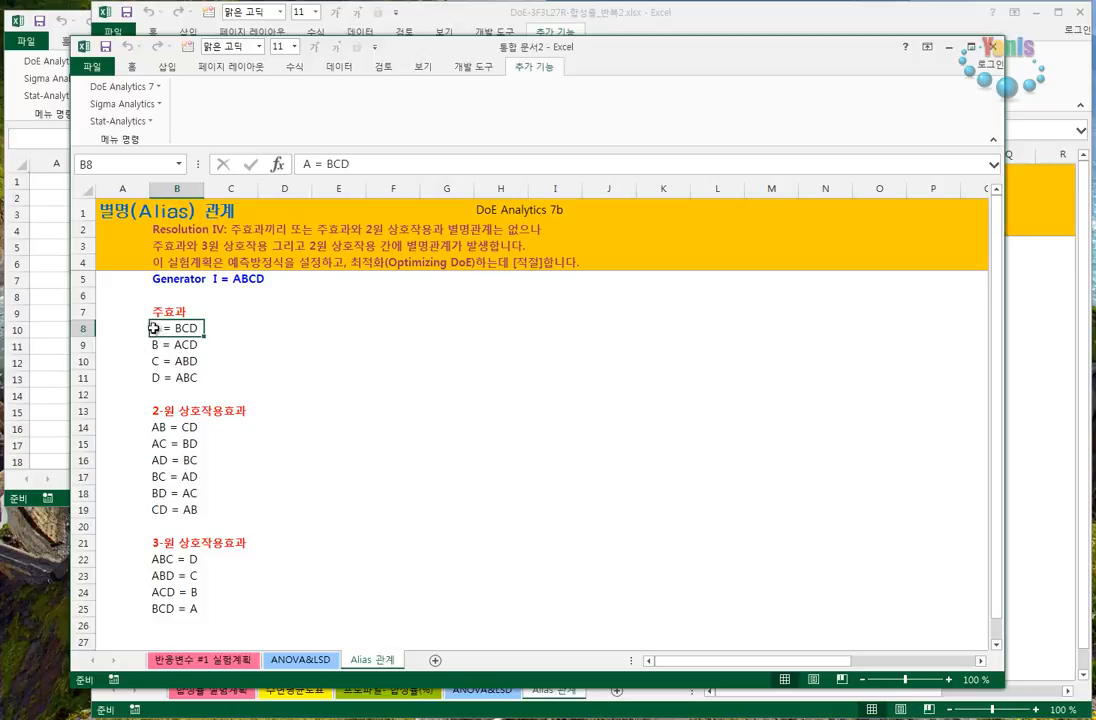
mouse_move(158, 347)
left_mouse_down()
mouse_move(215, 343)
mouse_move(176, 343)
left_mouse_up()
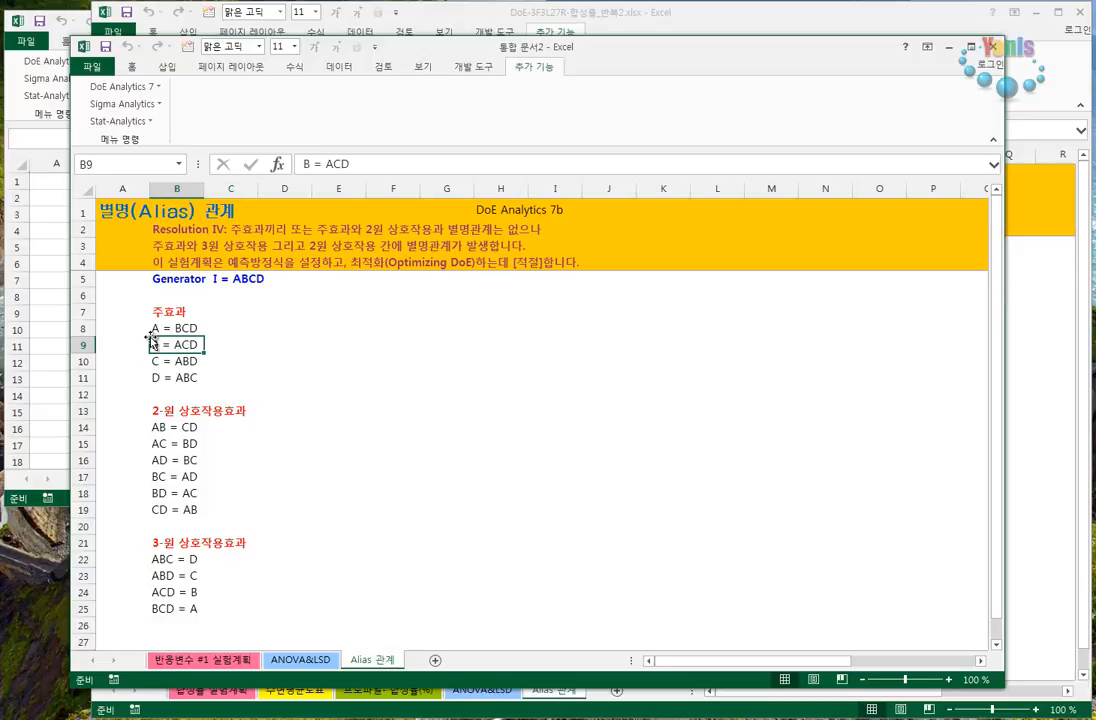
left_click(151, 363)
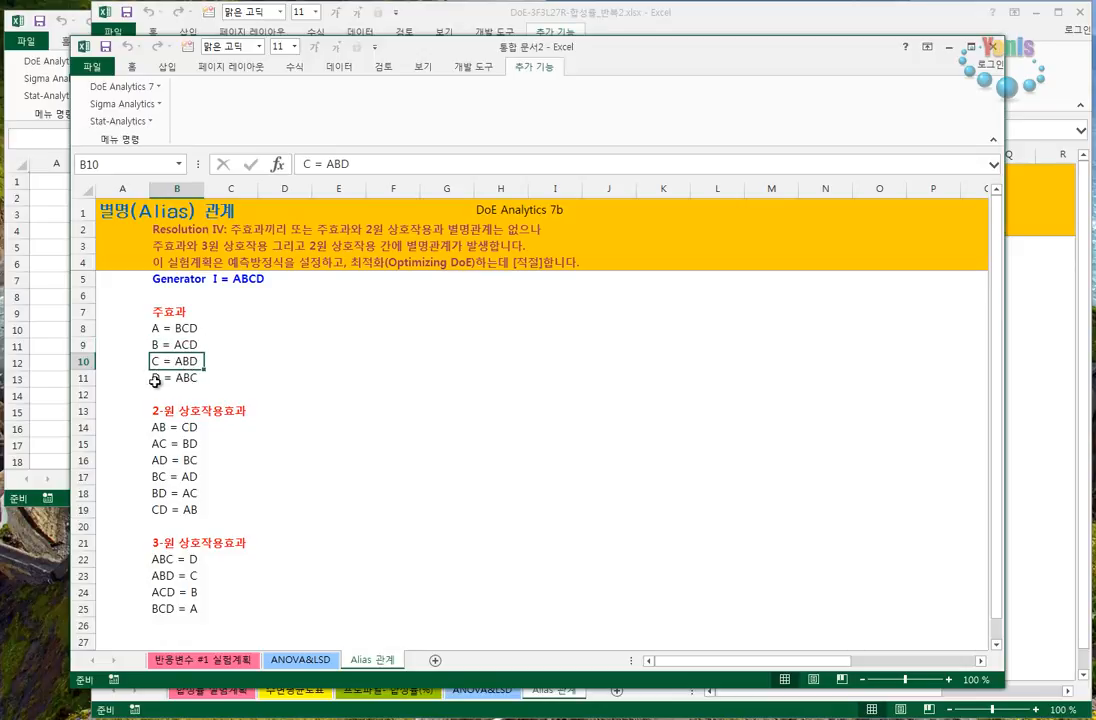
left_click(158, 377)
left_click(158, 427)
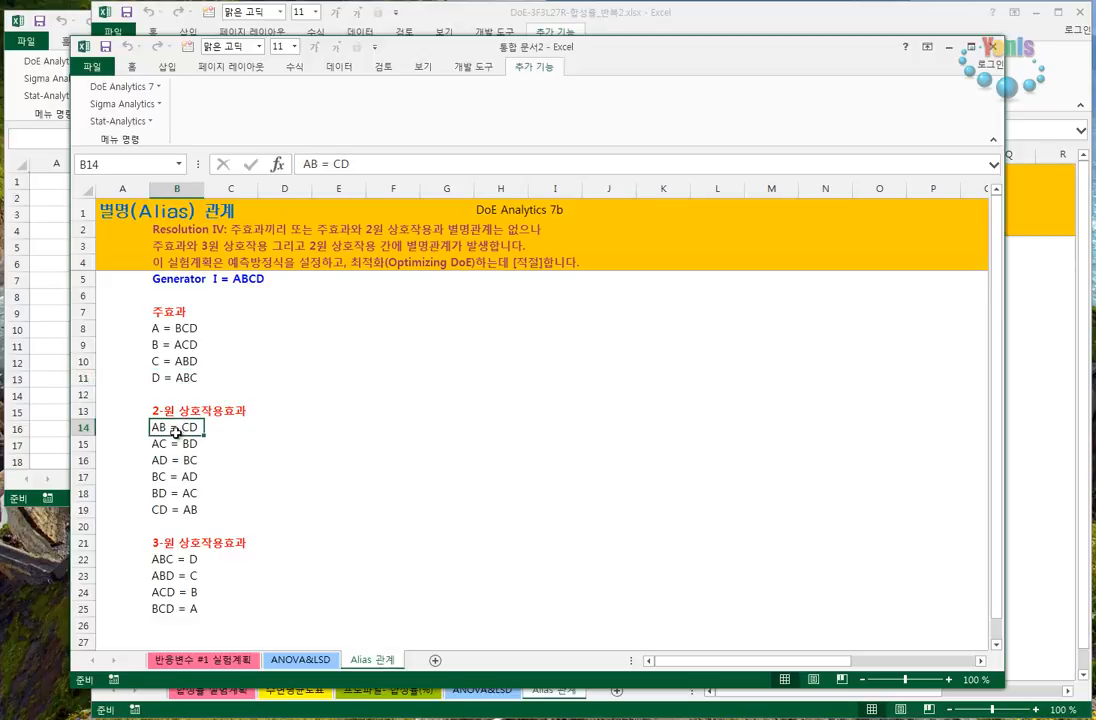
left_click(157, 443)
left_click(158, 473)
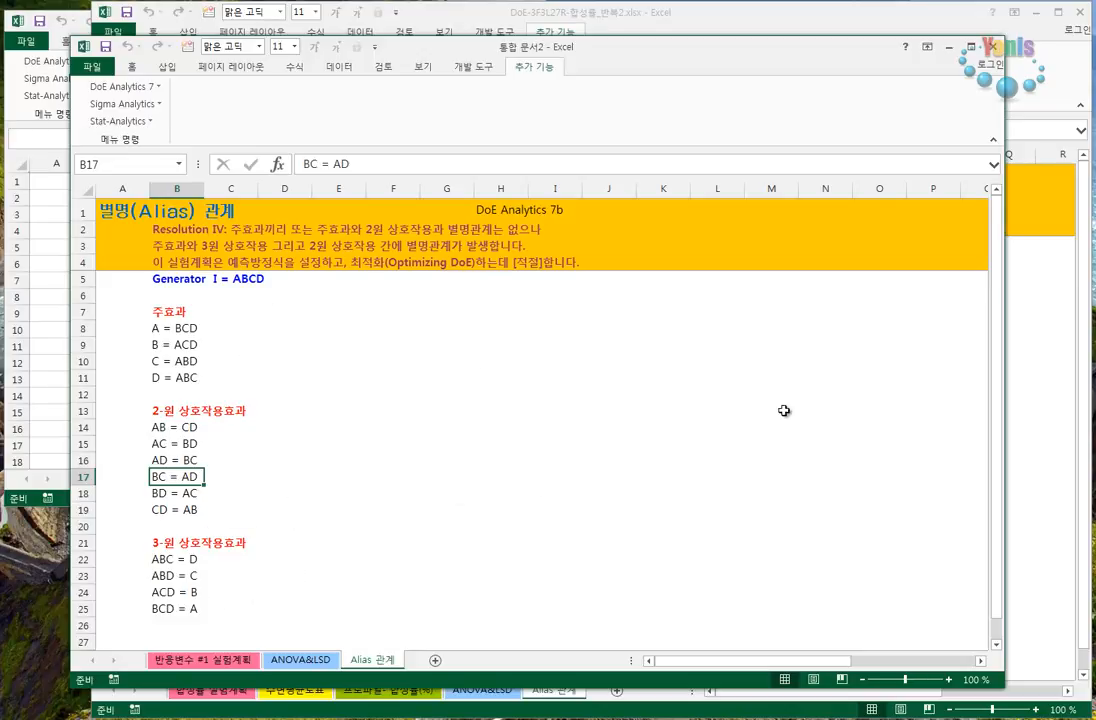
- Show the ANOVA&LSD sheet of the synthesis-yield workbook and open its interaction and higher-order term settings beside the table
left_click(946, 49)
key("ctrl+Page_Up")
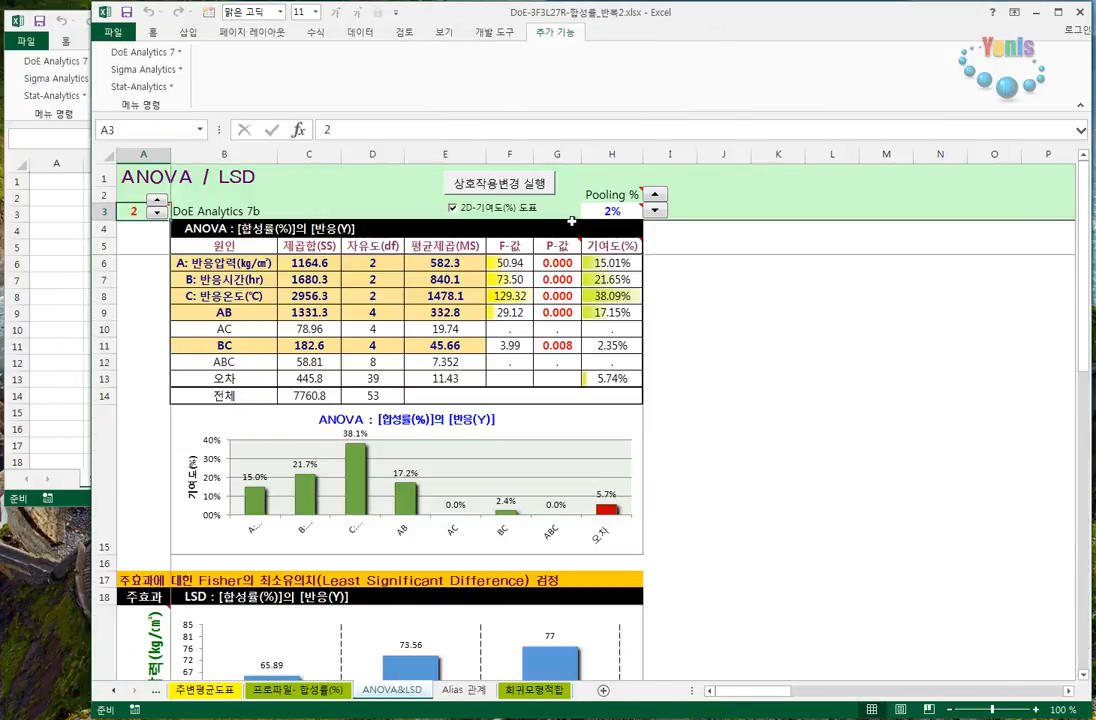
left_click(497, 186)
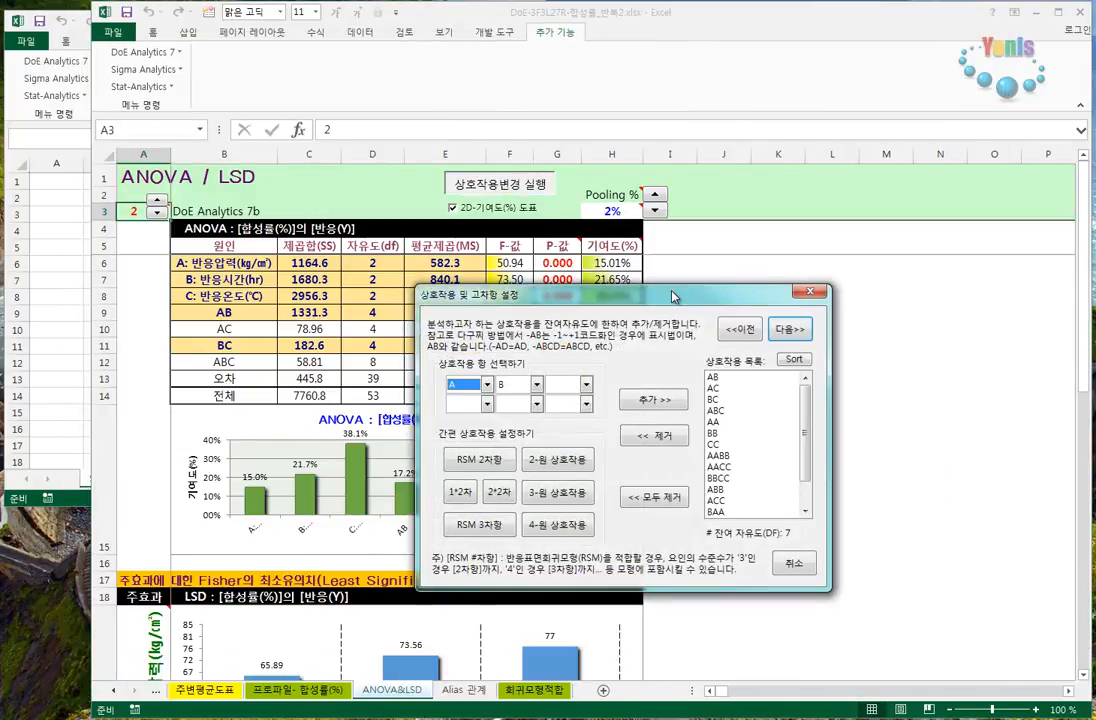
left_click_drag(673, 296, 835, 241)
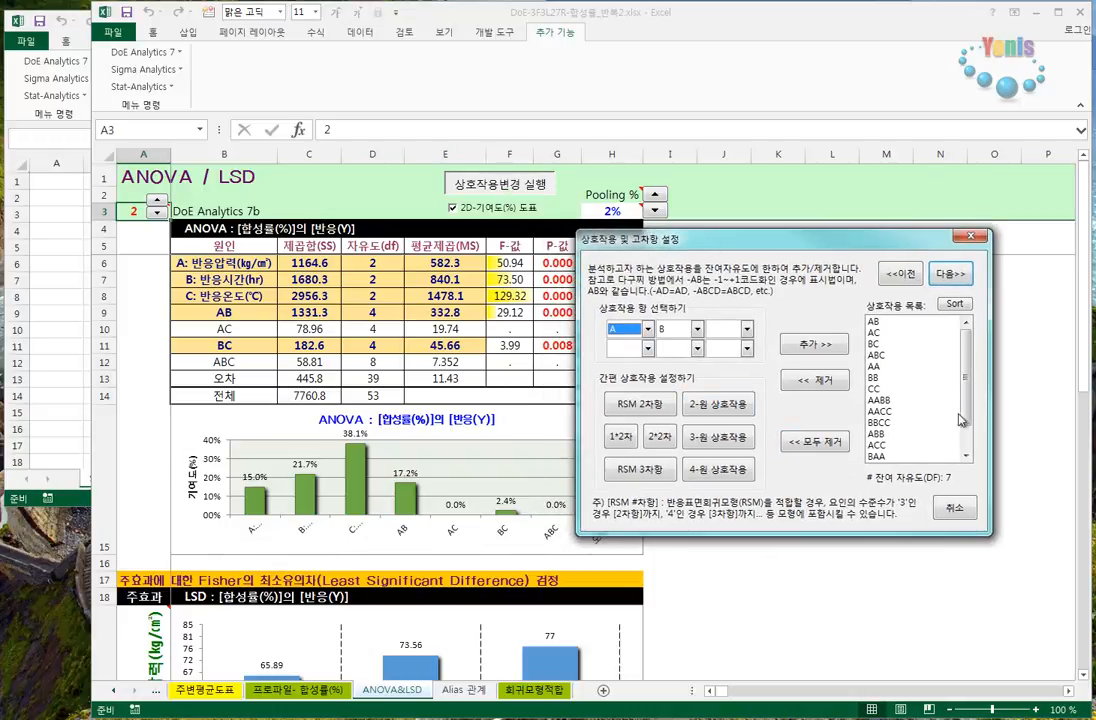
- Review the listed terms, then replace them all with the two-way interactions, three-way interaction and RSM 2차항 terms
scroll(968, 365, "down", 1)
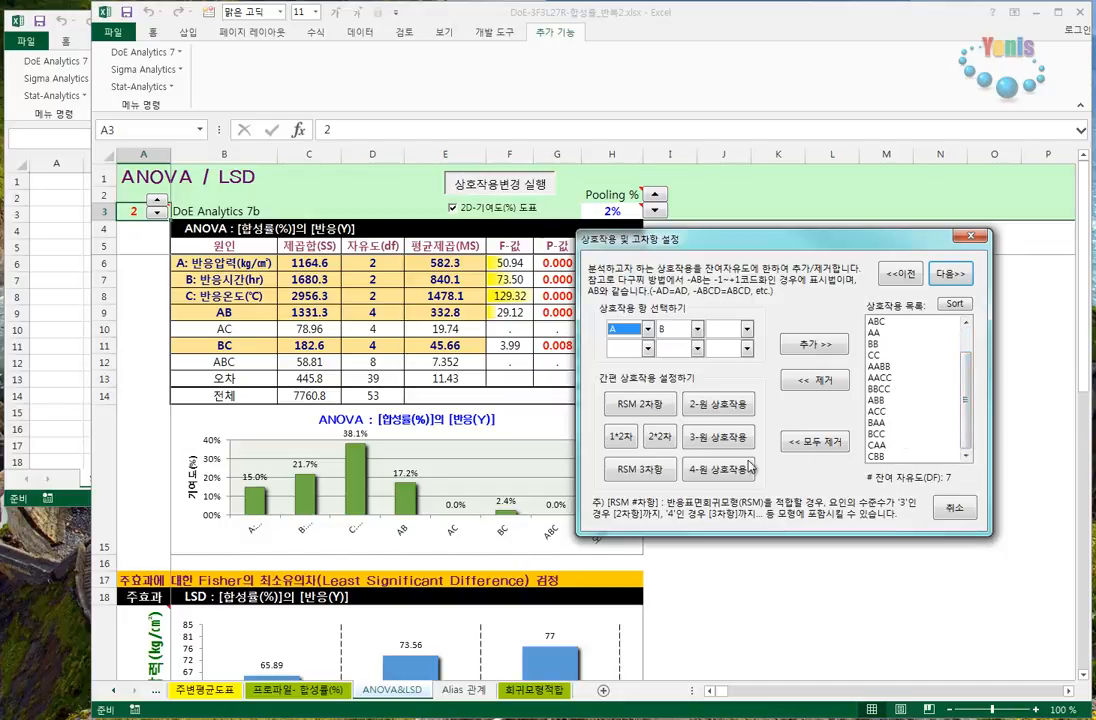
left_click(877, 334)
left_click(877, 346)
left_click(877, 355)
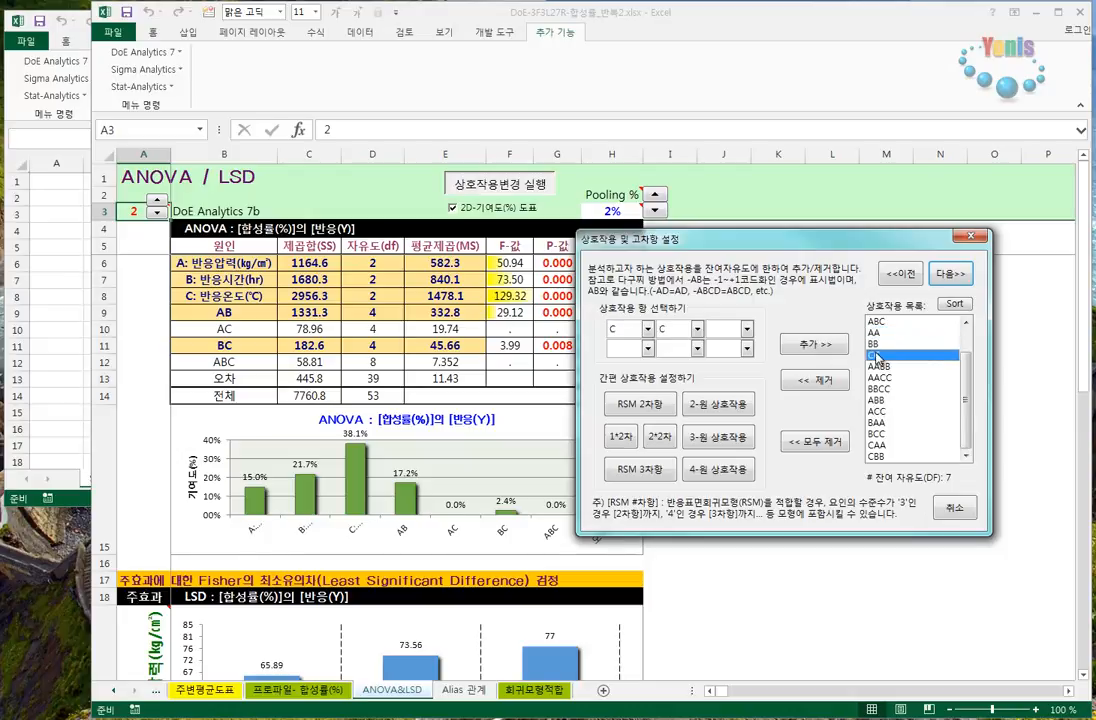
left_click(816, 442)
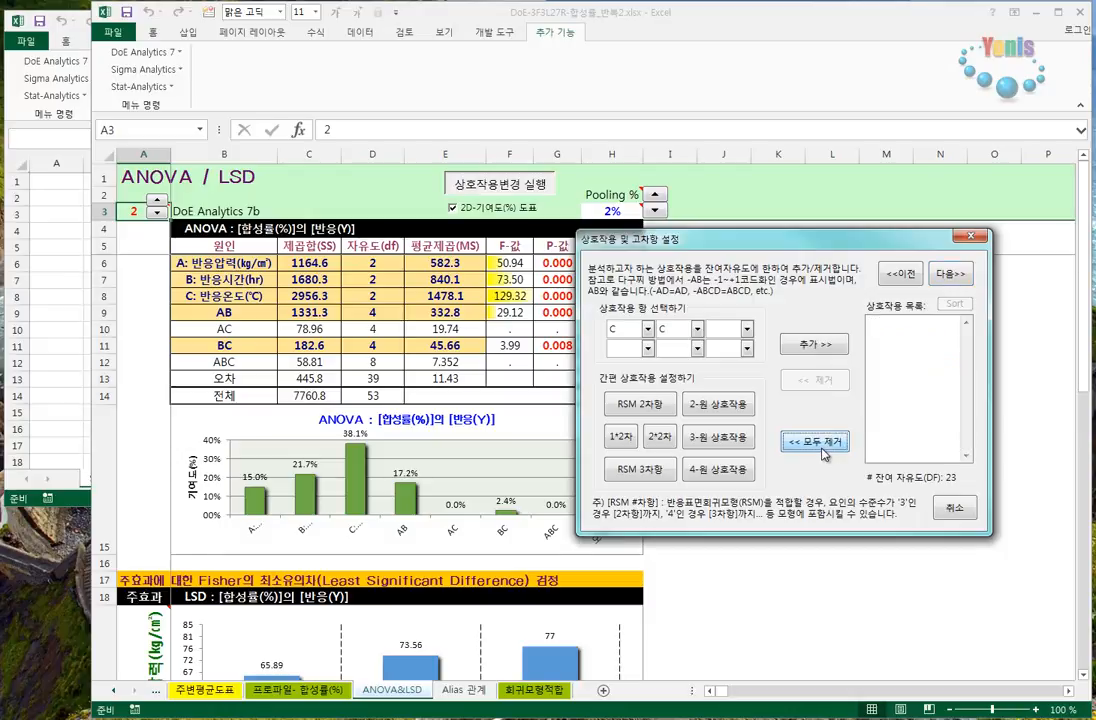
left_click(712, 407)
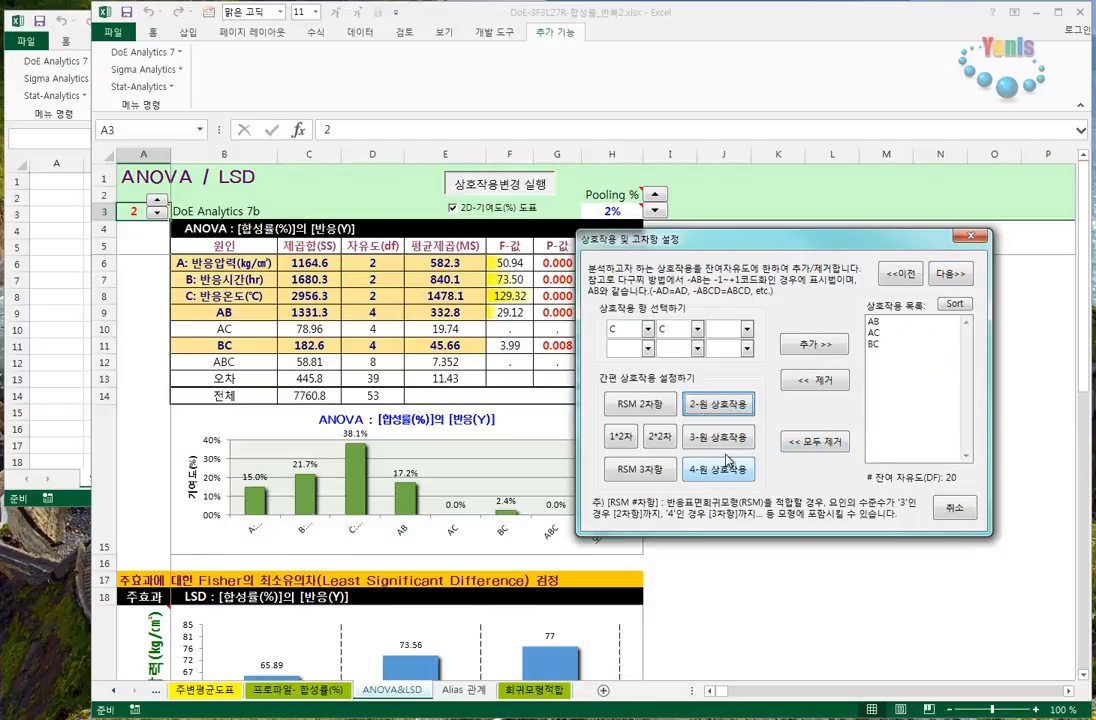
left_click(717, 437)
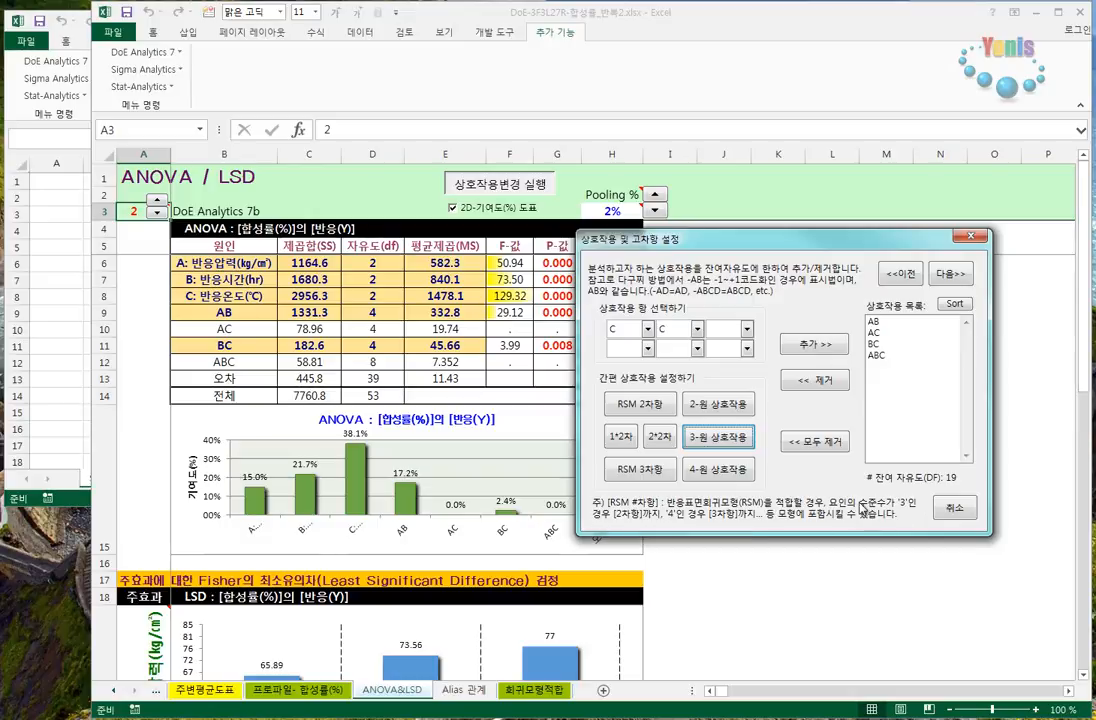
left_click(625, 405)
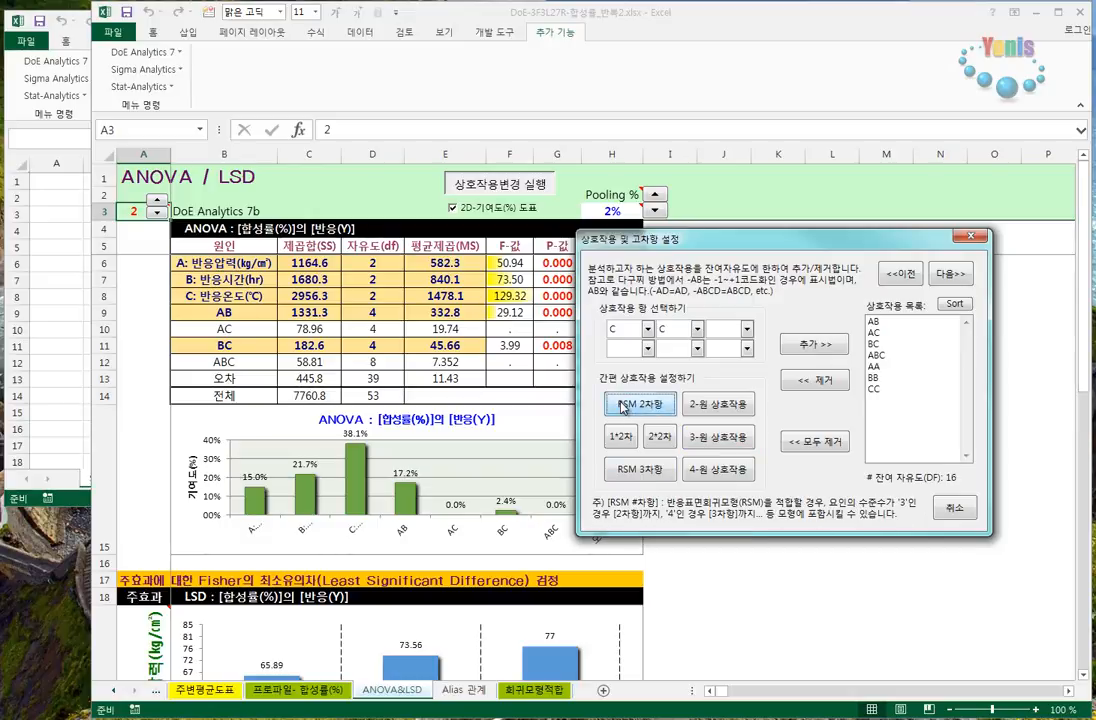
- Run the ANOVA with 반응값(실험값) as the dependent variable and check the ABC interaction row
left_click(950, 273)
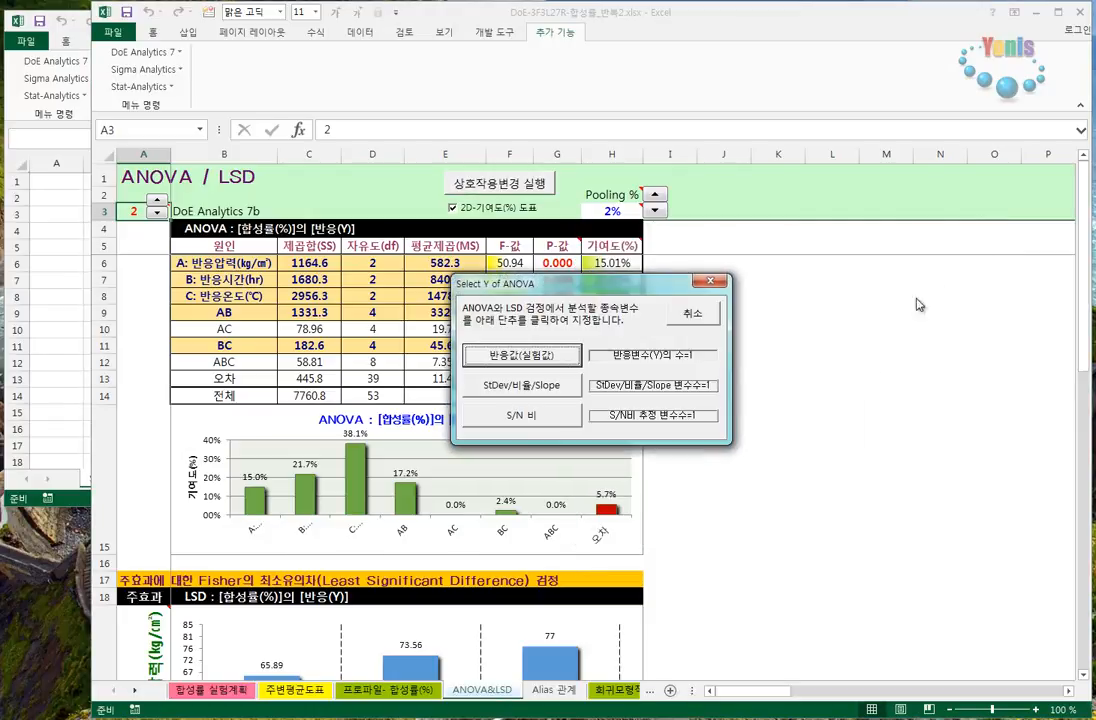
left_click(532, 362)
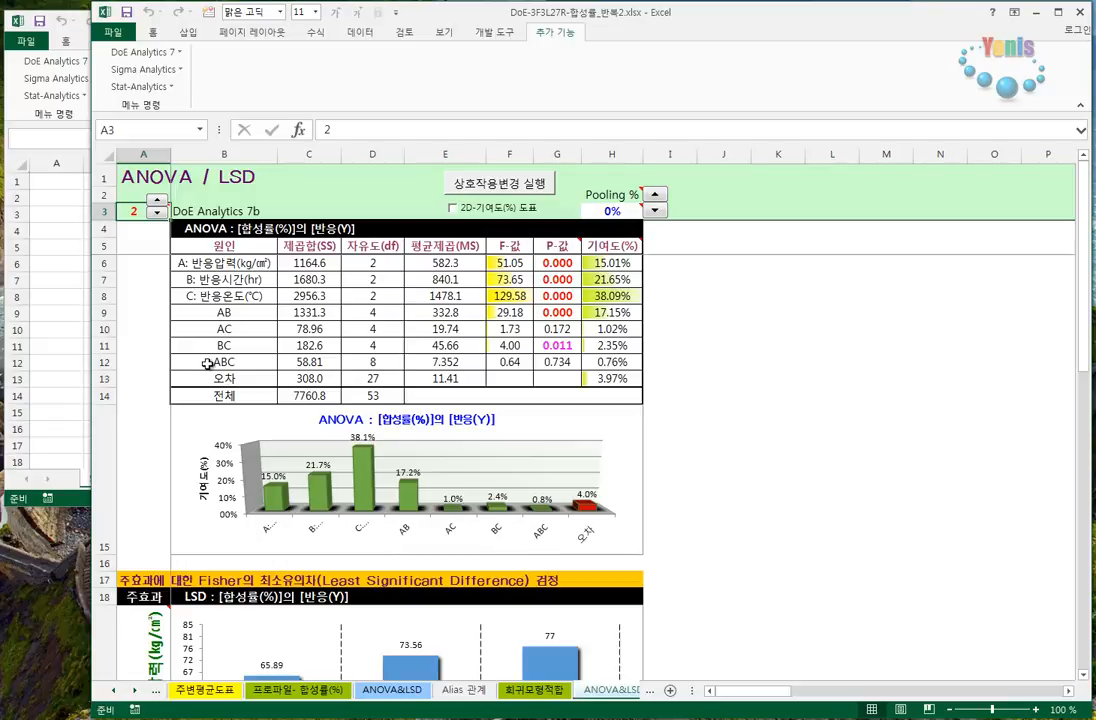
left_click_drag(220, 362, 630, 362)
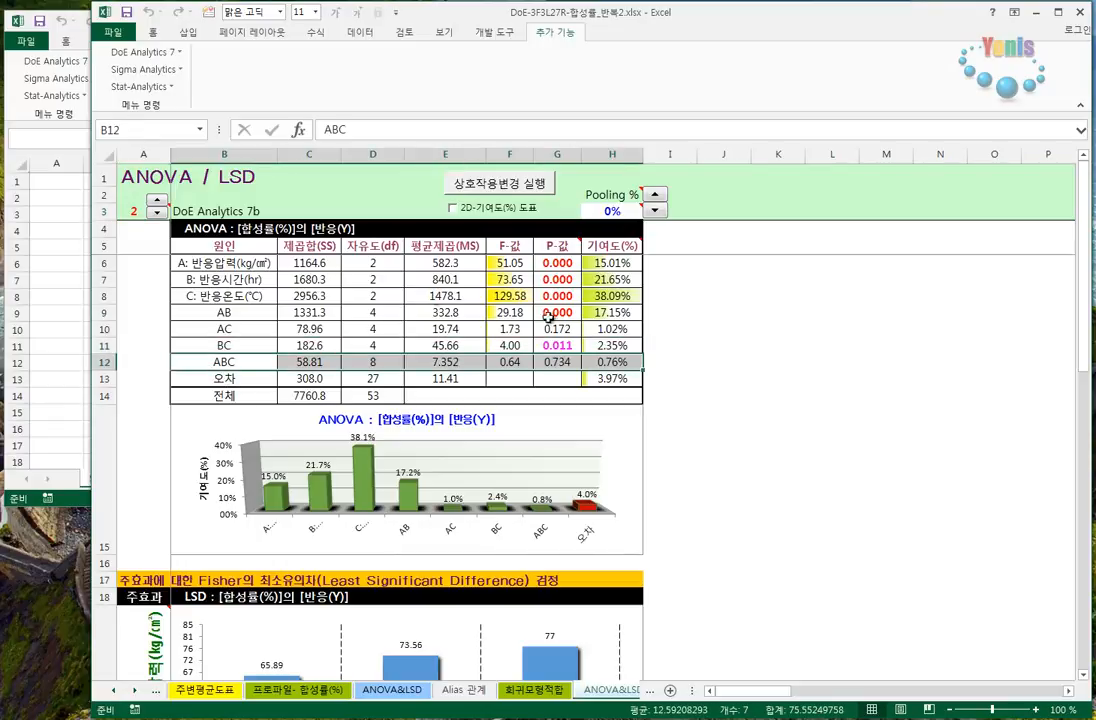
- Add the 1*2차 terms to the interaction list and rerun the ANOVA on 반응값(실험값)
left_click(527, 186)
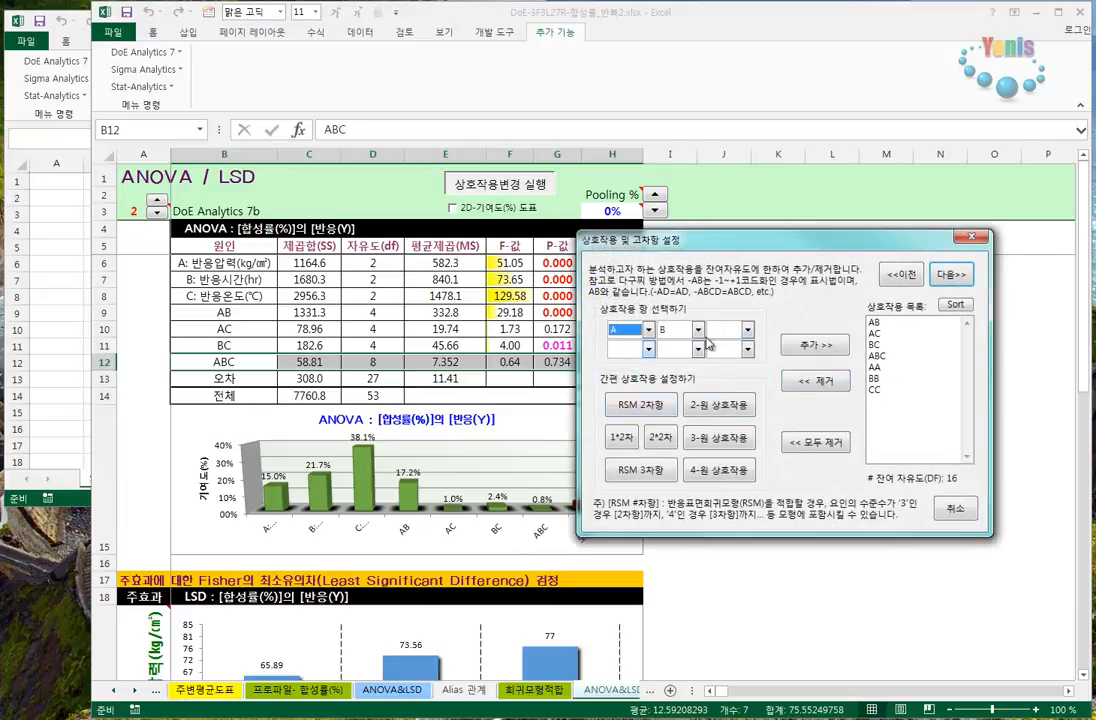
left_click(875, 368)
left_click(876, 389)
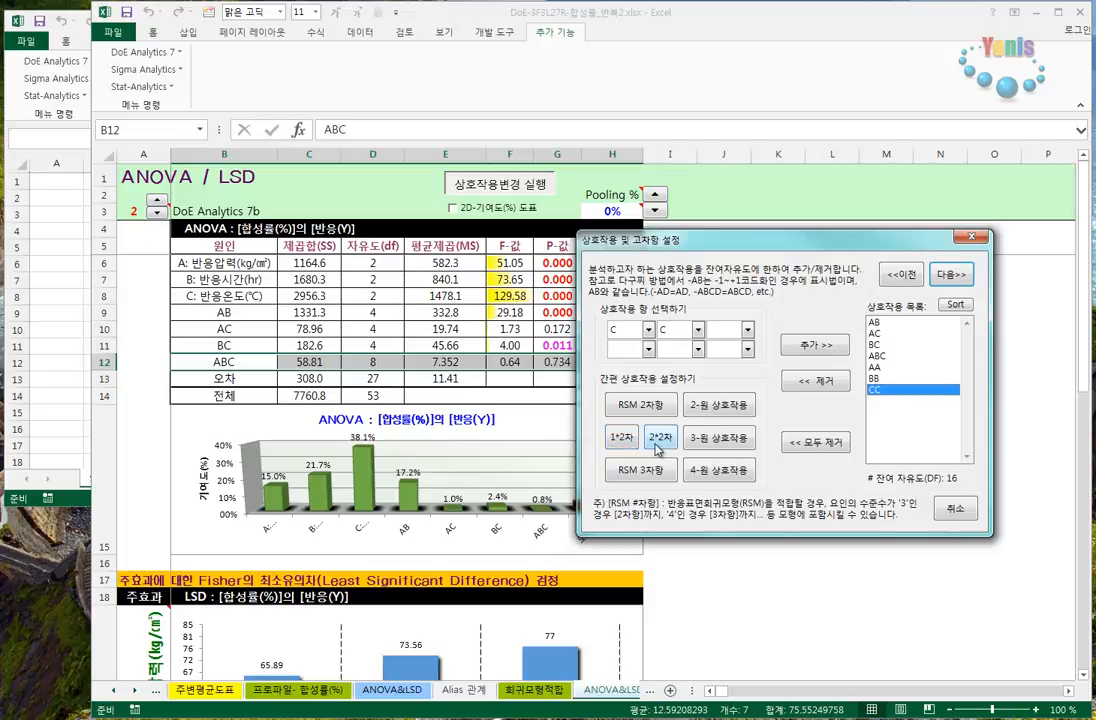
left_click(620, 442)
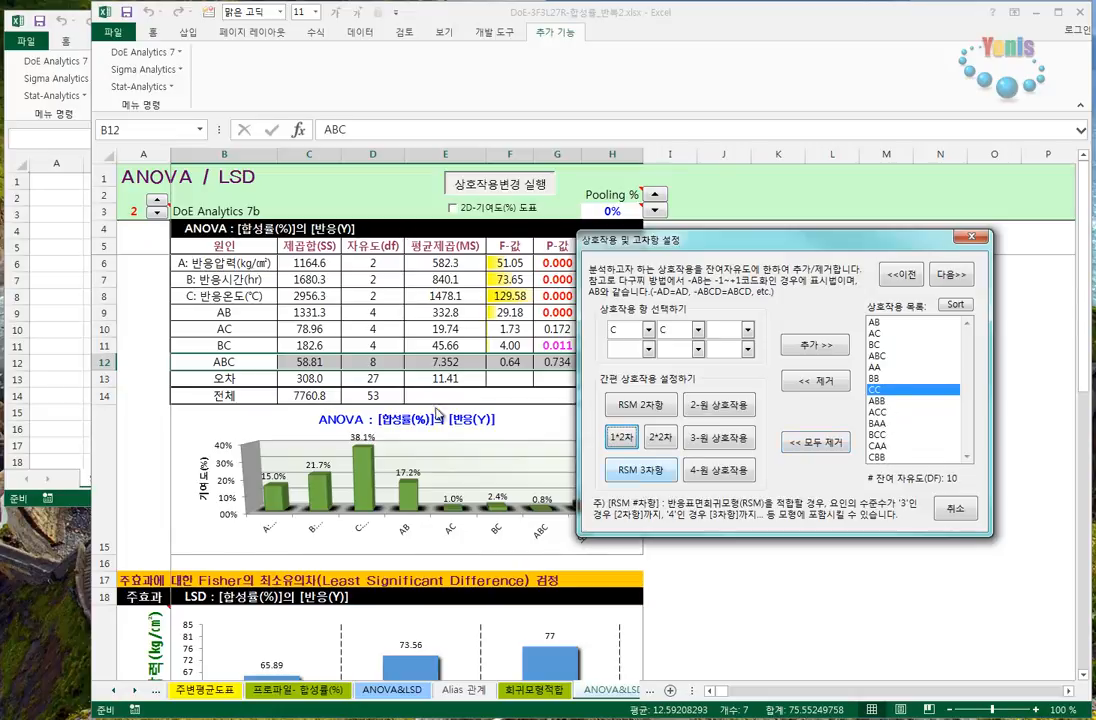
left_click(950, 279)
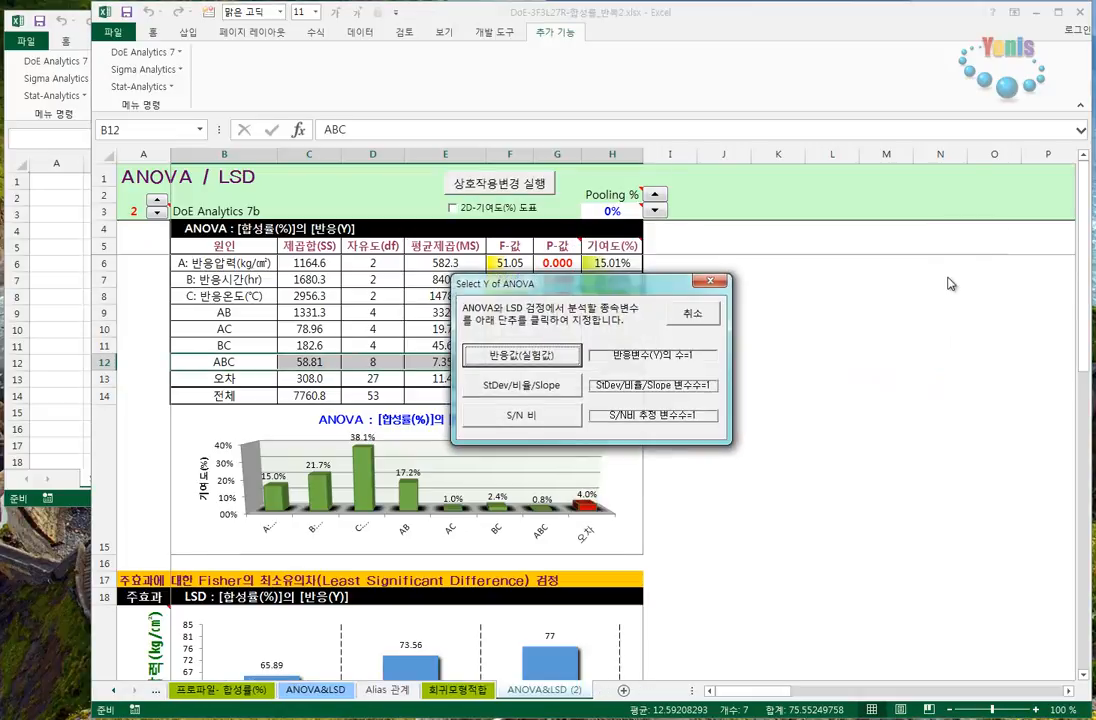
left_click(527, 360)
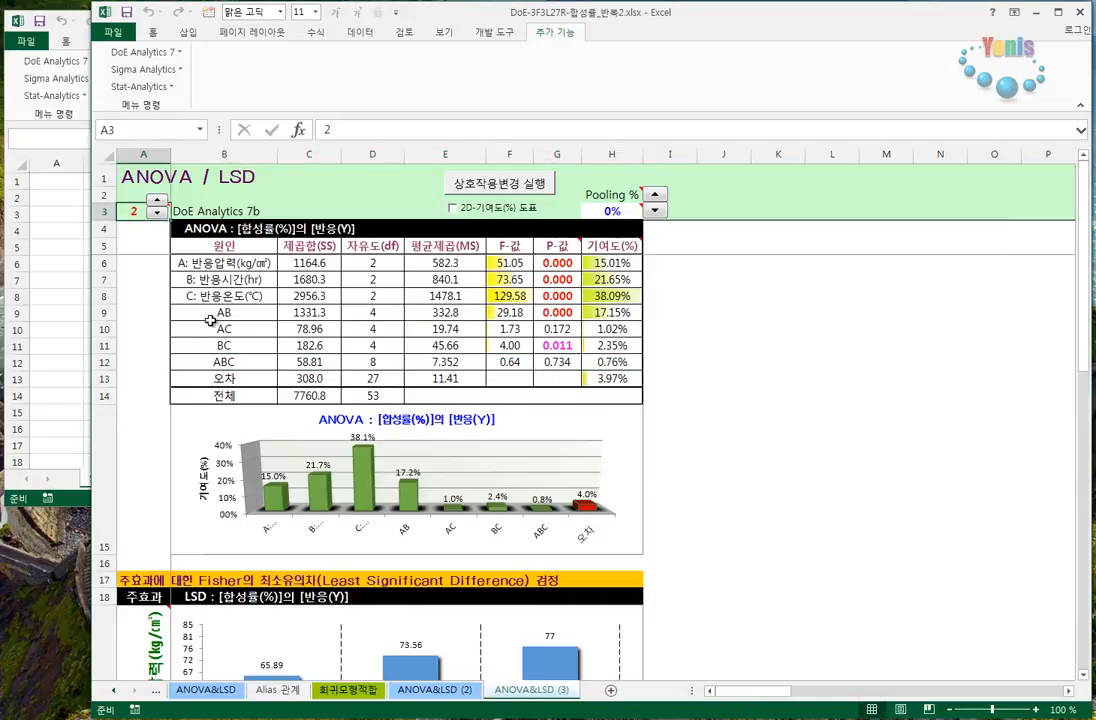
- Examine which interactions the new ANOVA table lists and their values, from AB through ABC
left_click_drag(210, 316, 228, 362)
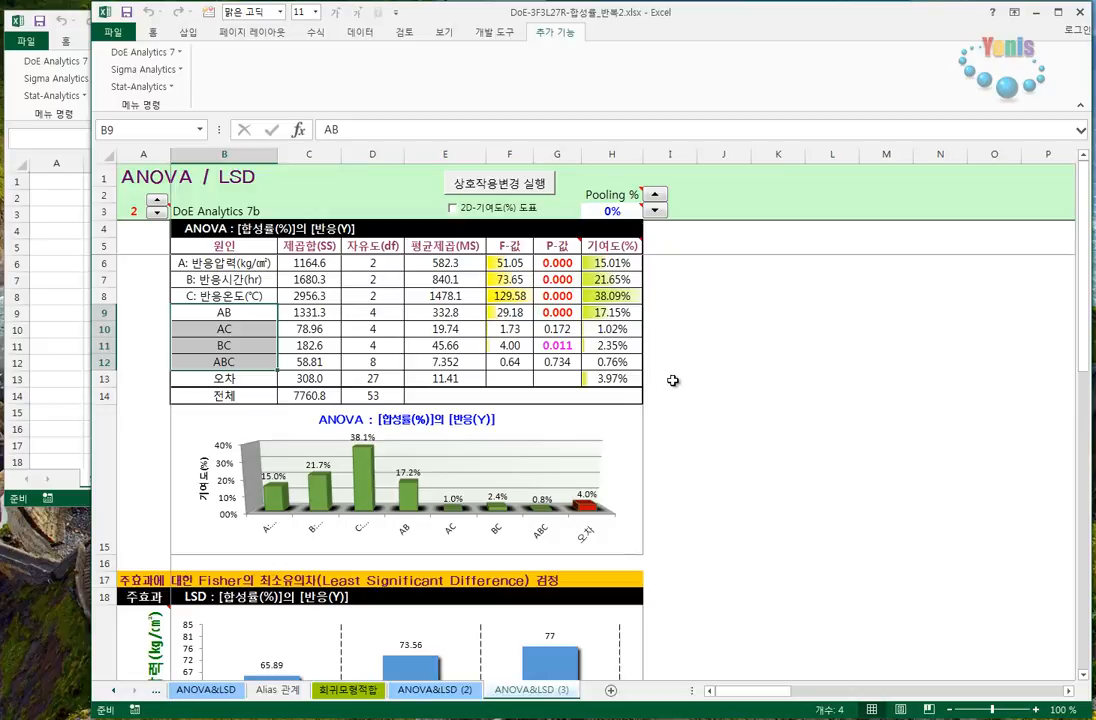
left_click(655, 345)
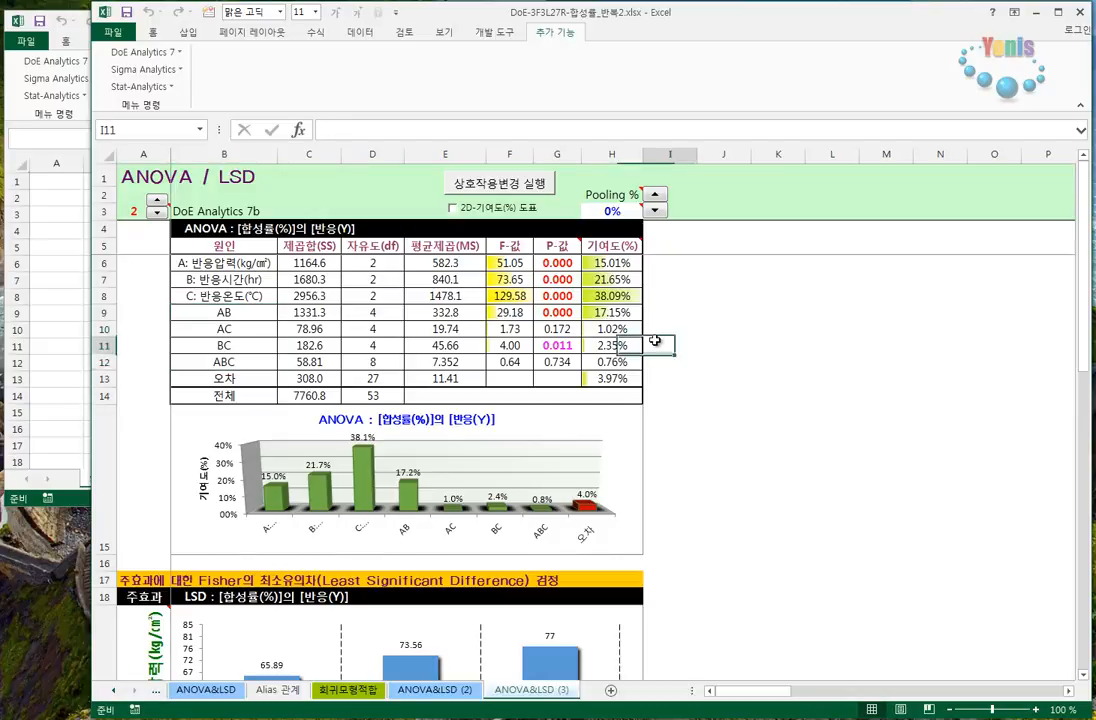
left_click_drag(225, 312, 251, 360)
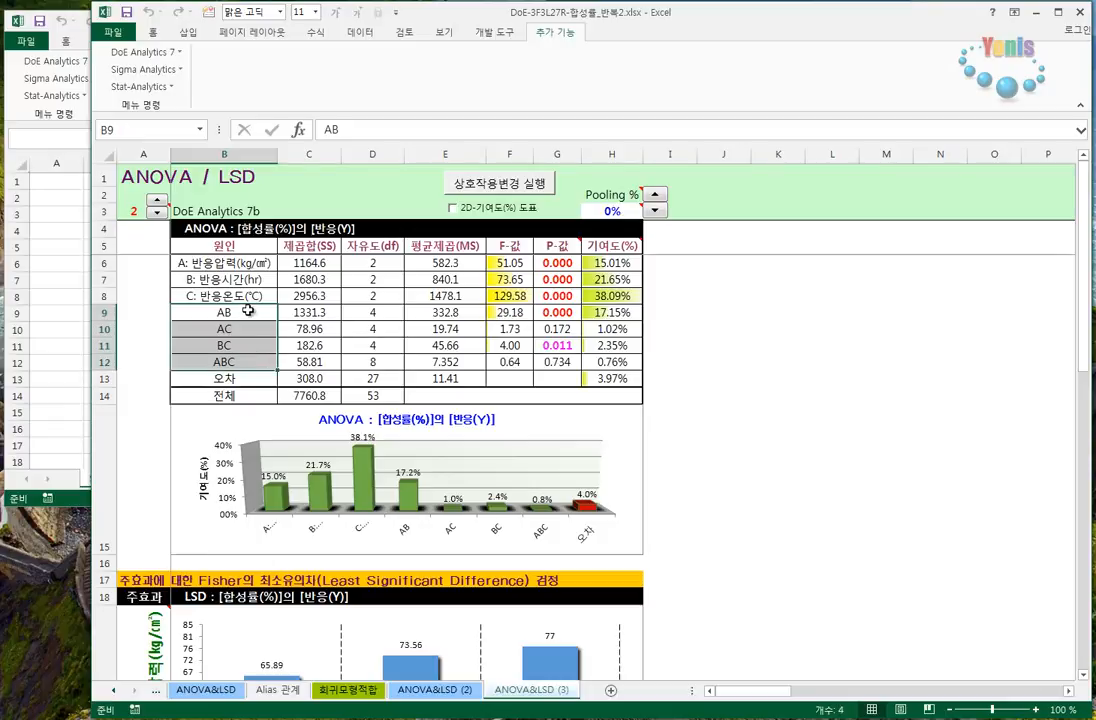
left_click(245, 311)
mouse_move(361, 325)
left_mouse_down()
mouse_move(612, 345)
mouse_move(620, 362)
left_mouse_up()
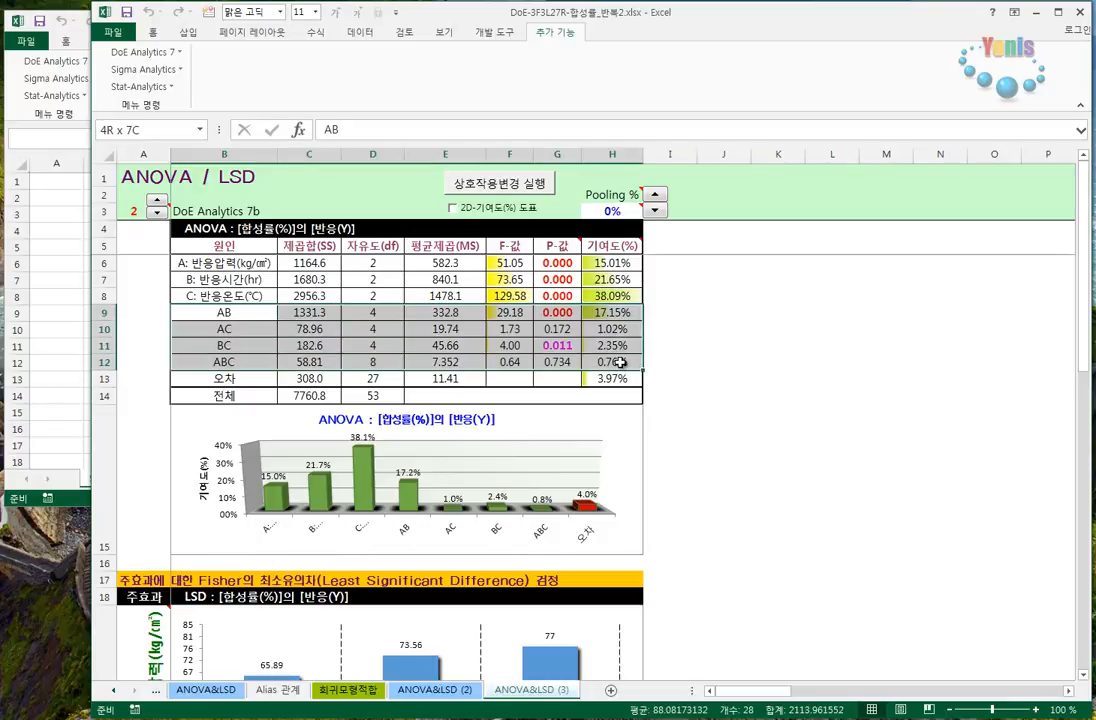
- Reset the interaction list to AB, AC, BC and ABC only, and rerun the ANOVA on 반응값(실험값)
left_click(516, 188)
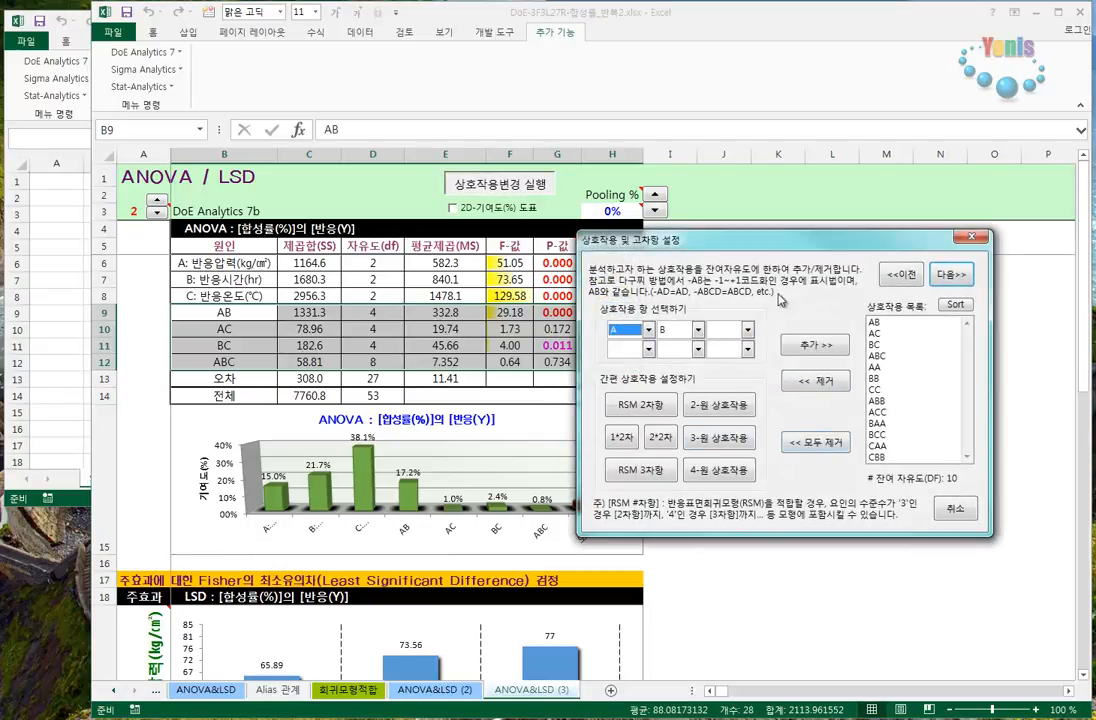
left_click(818, 443)
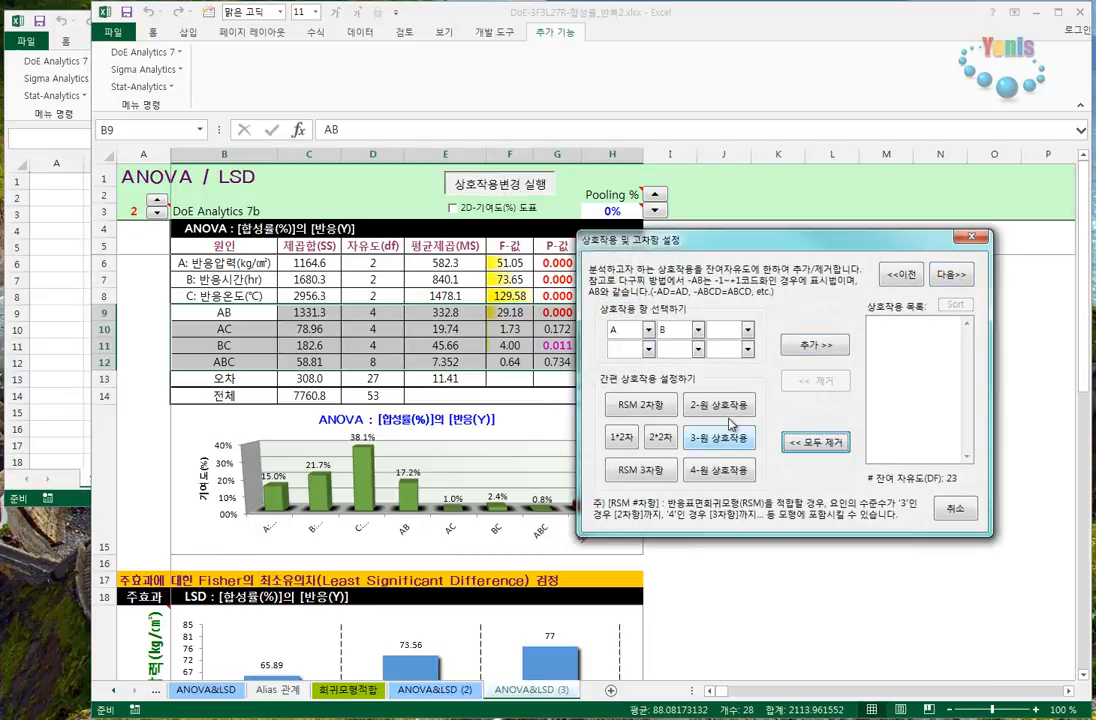
left_click(718, 438)
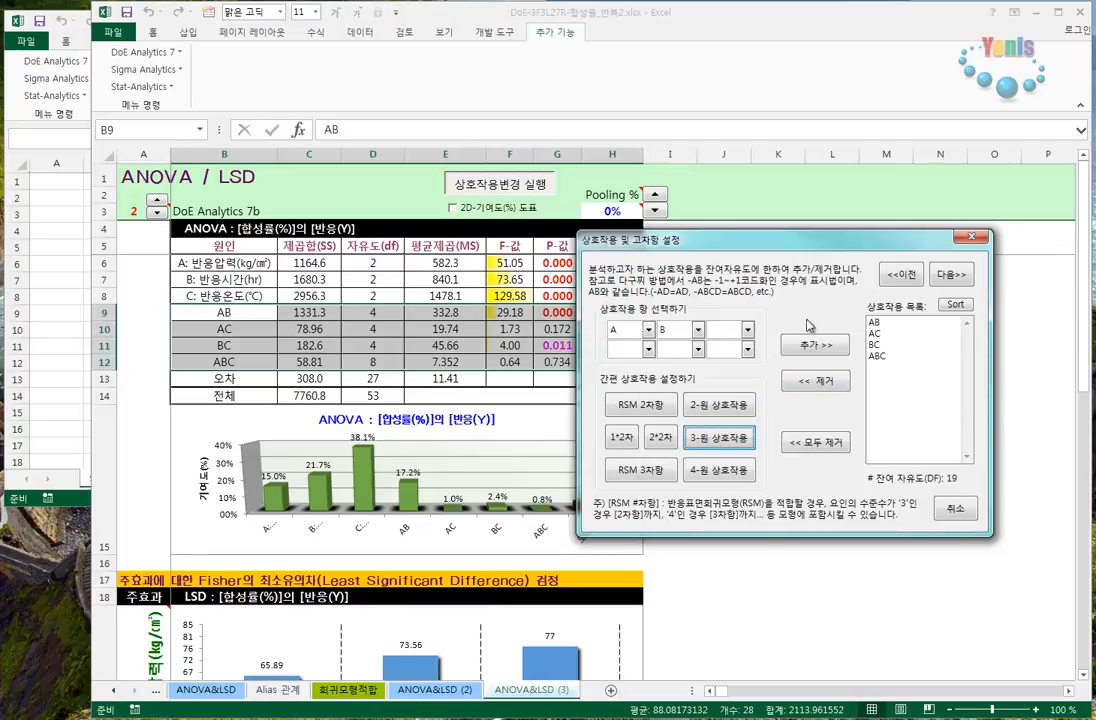
left_click(952, 283)
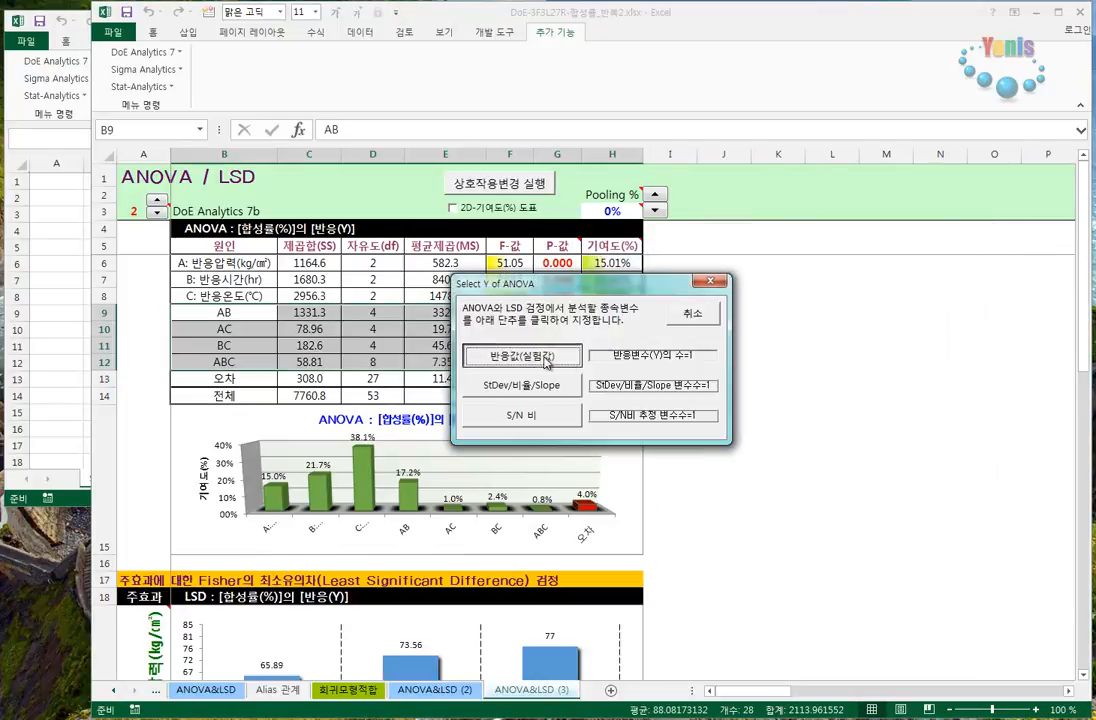
left_click(546, 358)
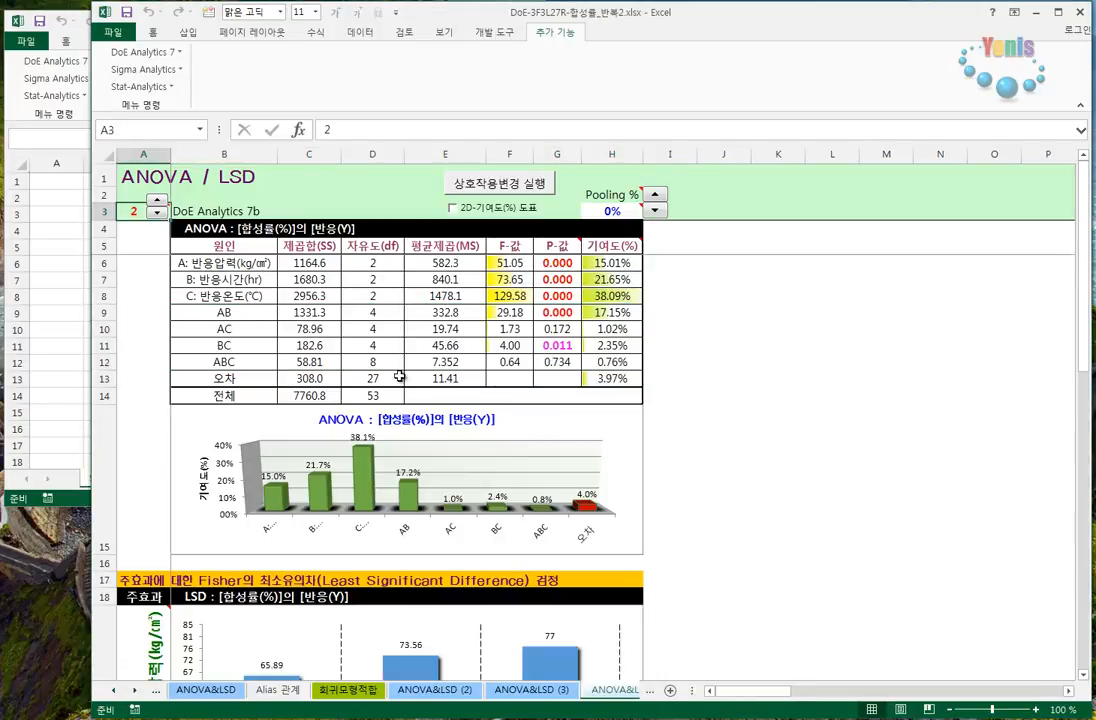
- Set Pooling to 2% in the new ANOVA table and check the P-values of A, B, C, AB and BC
left_click(657, 204)
left_click(657, 204)
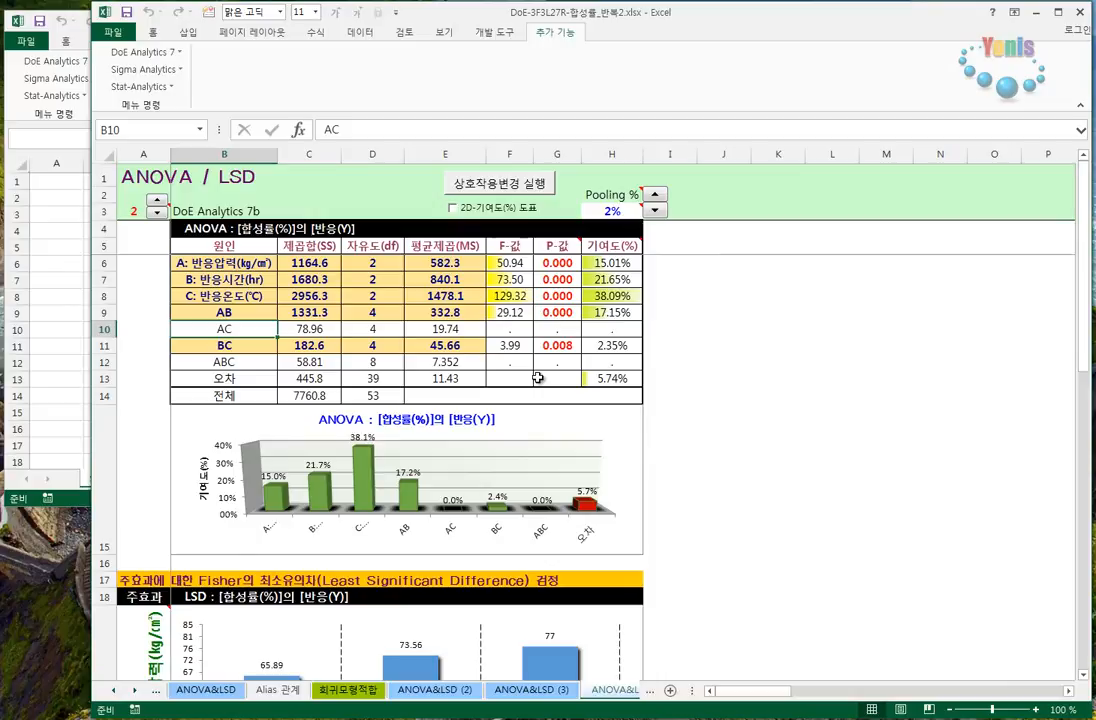
left_click_drag(562, 260, 557, 312)
left_click(562, 345)
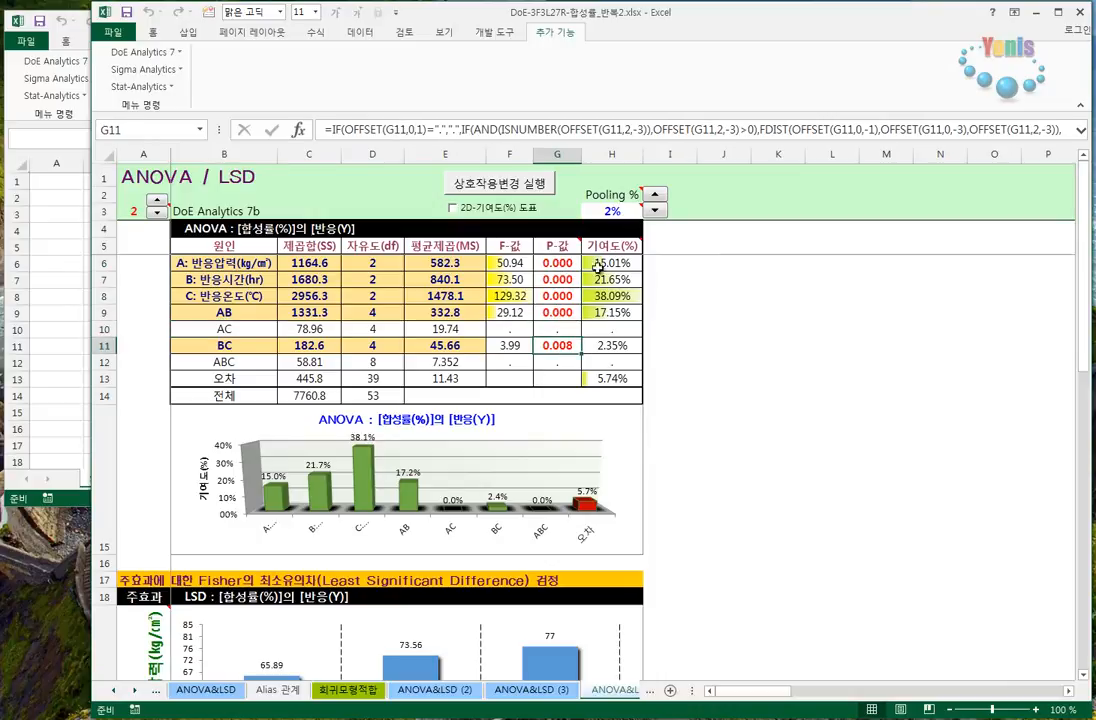